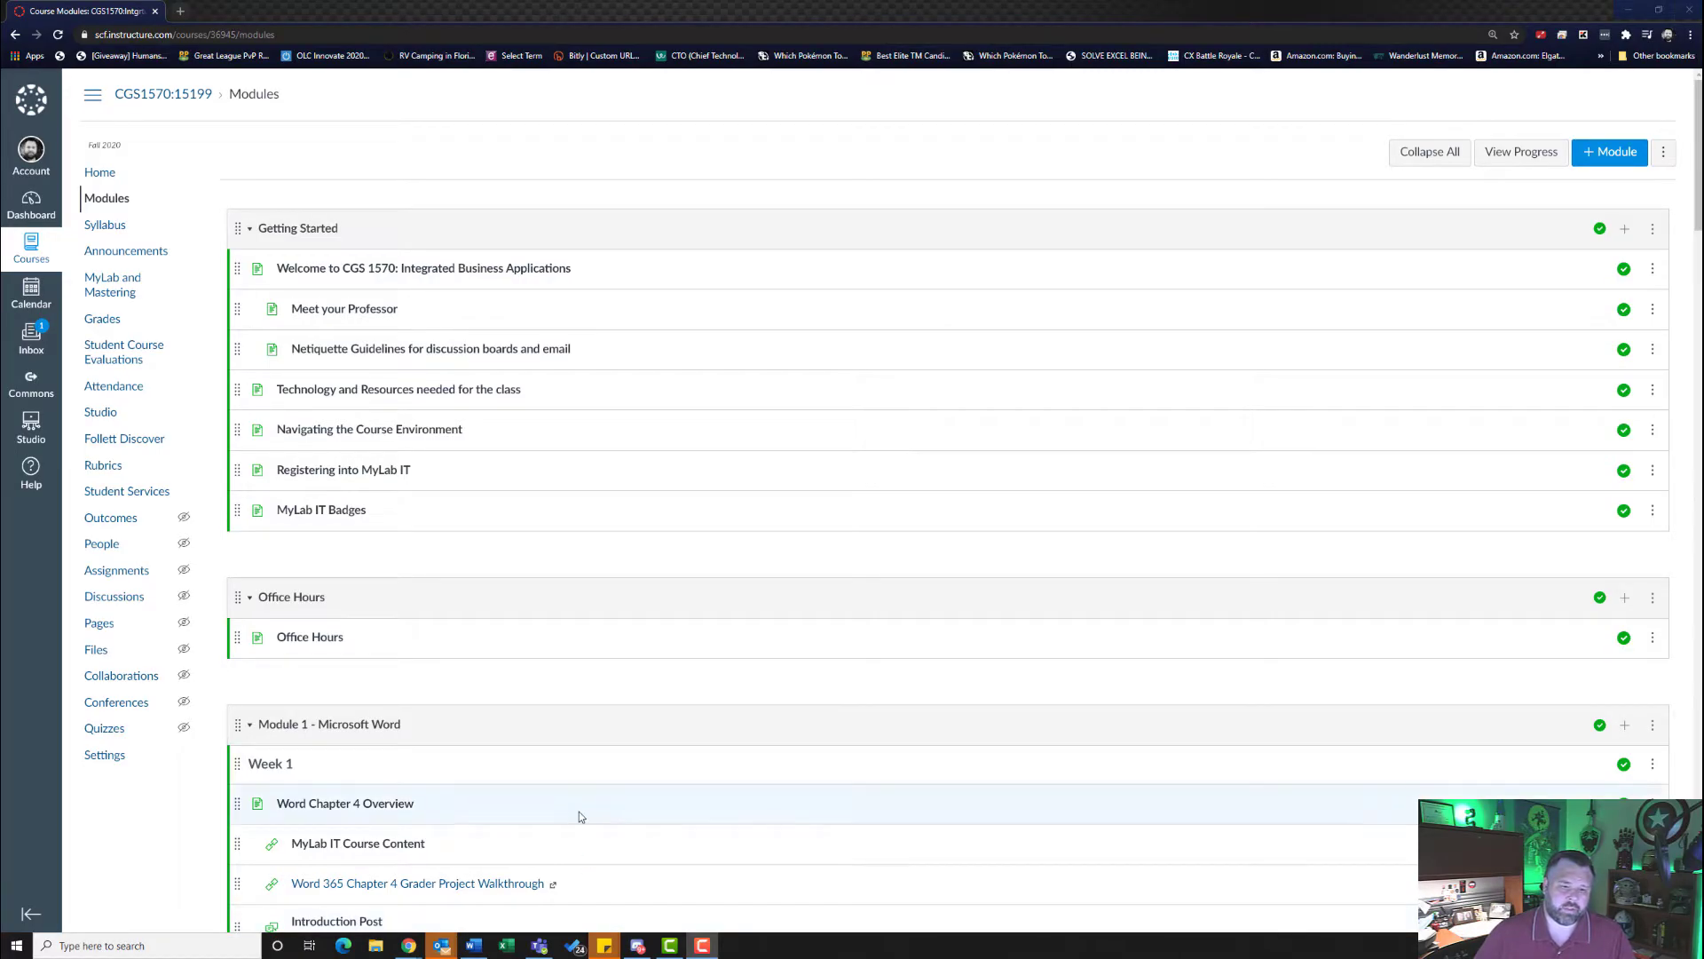
- Open the Excel 4G Aquatics (Homework) assignment from the Excel Chapter 4 folder of Module 2's MyLab IT Course Content
scroll(577, 810, "down", 20)
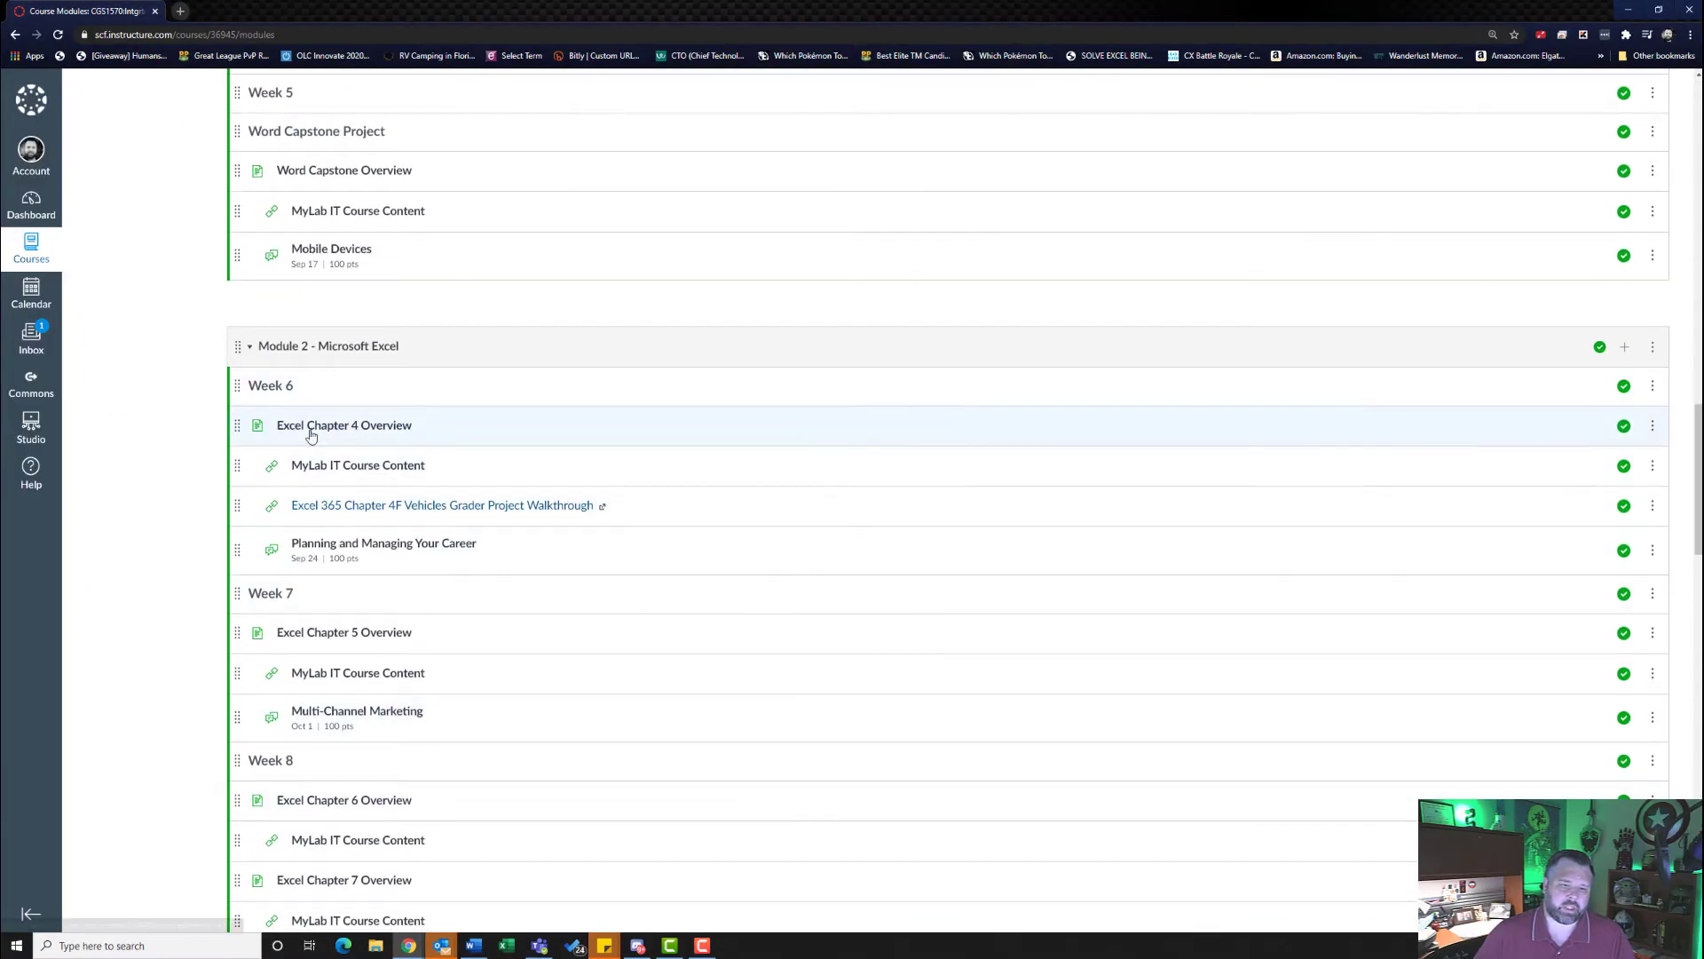
left_click(339, 465)
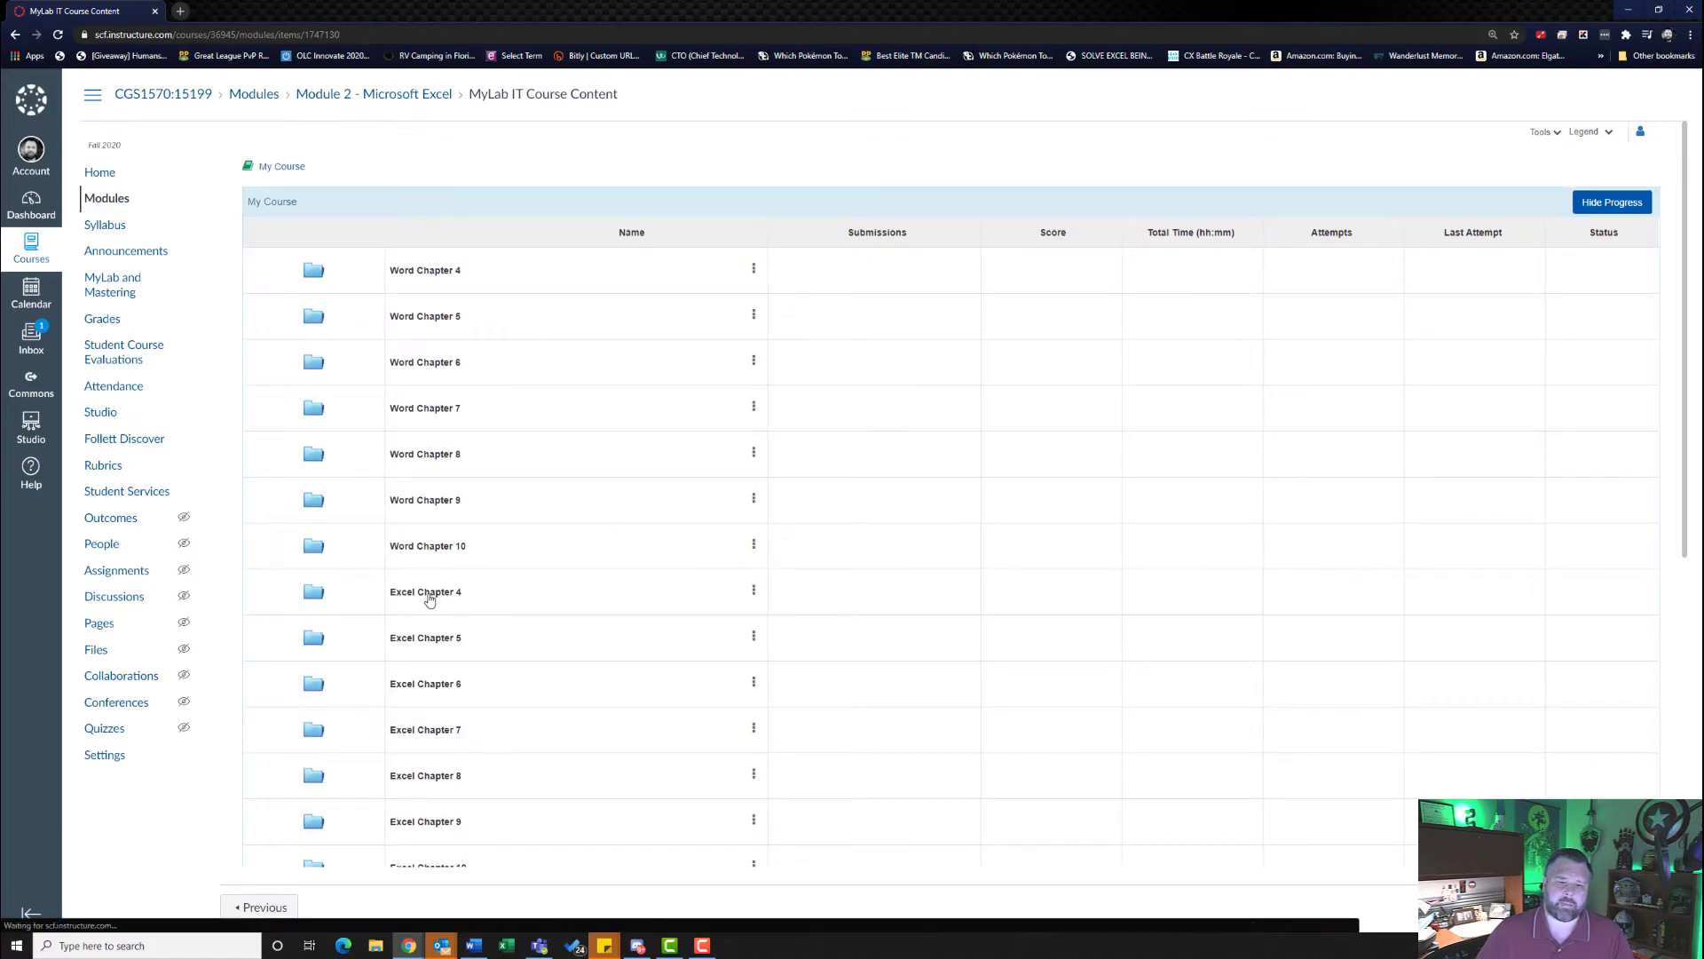
left_click(439, 600)
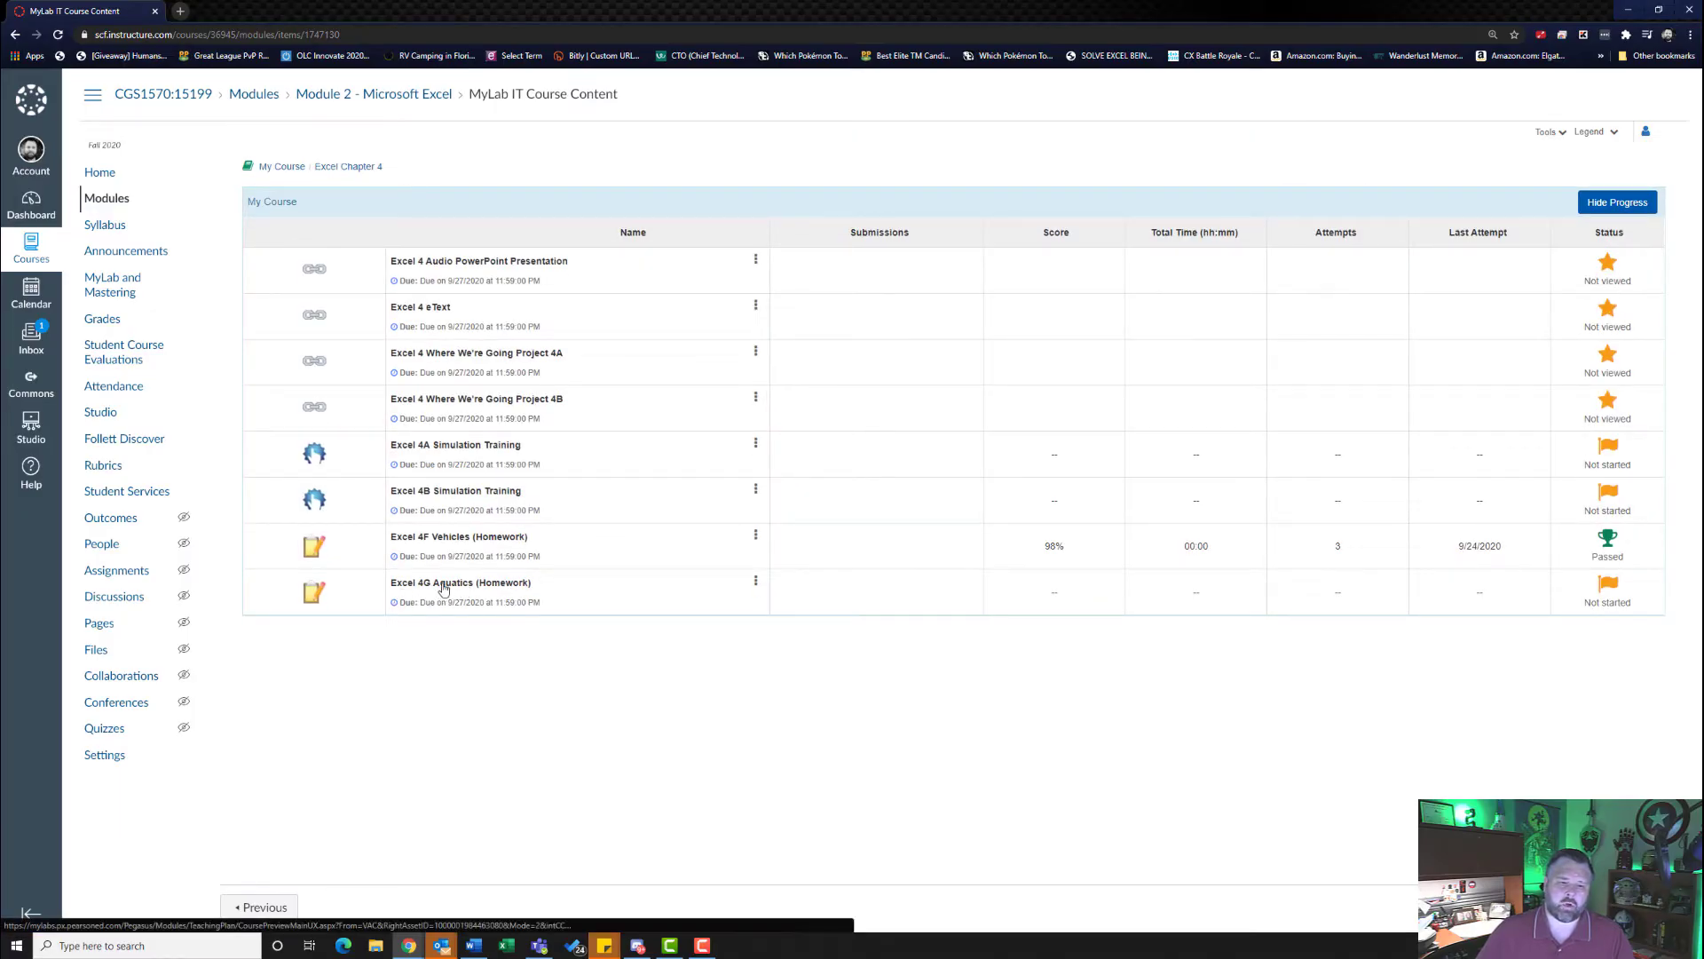
left_click(446, 588)
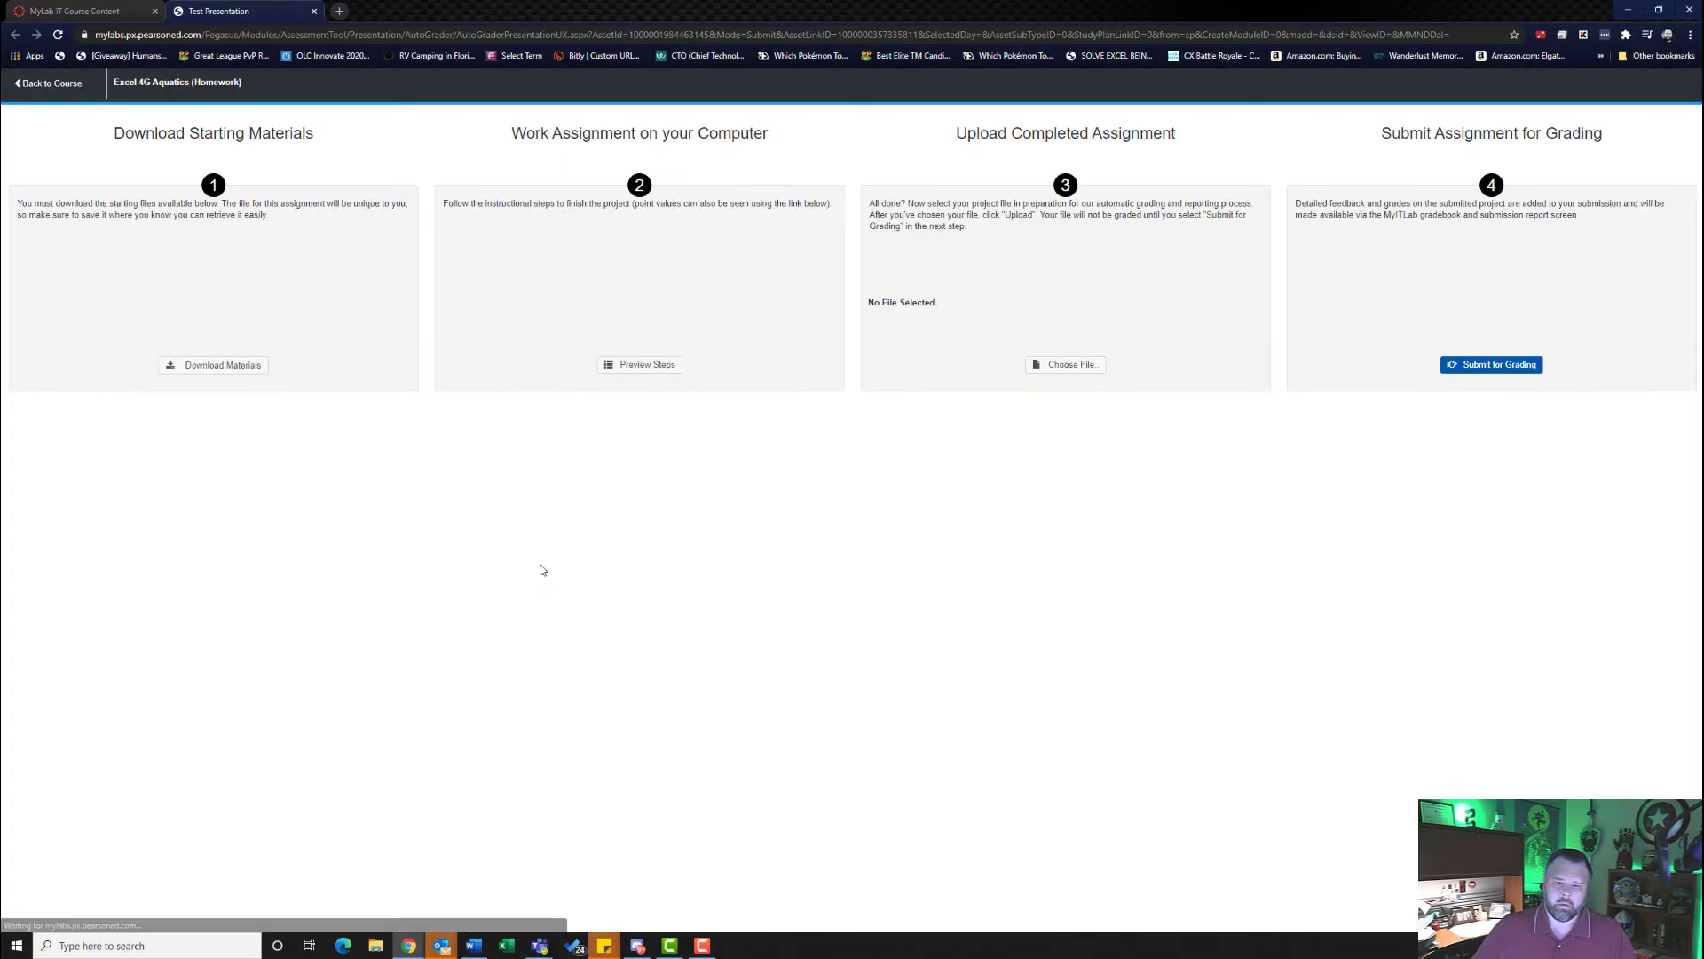
- Download all five starting files individually for the Aquatics assignment and keep the flagged Excel_4G_Pool_Supplies.accdb
left_click(236, 368)
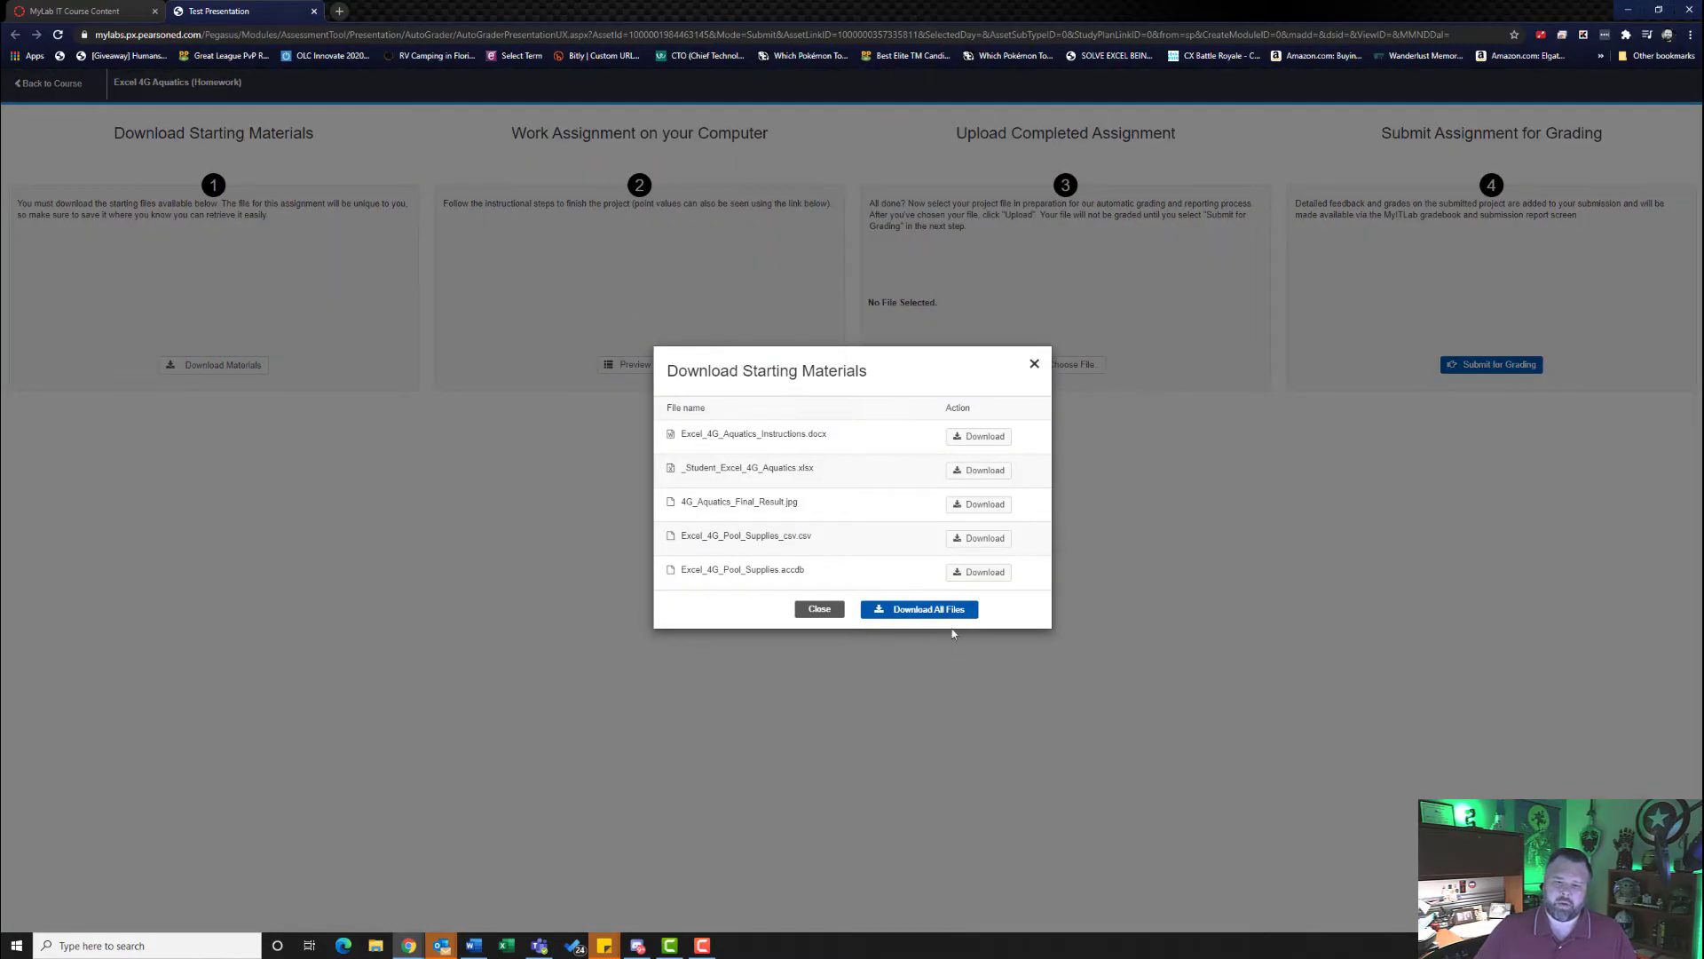
left_click(978, 434)
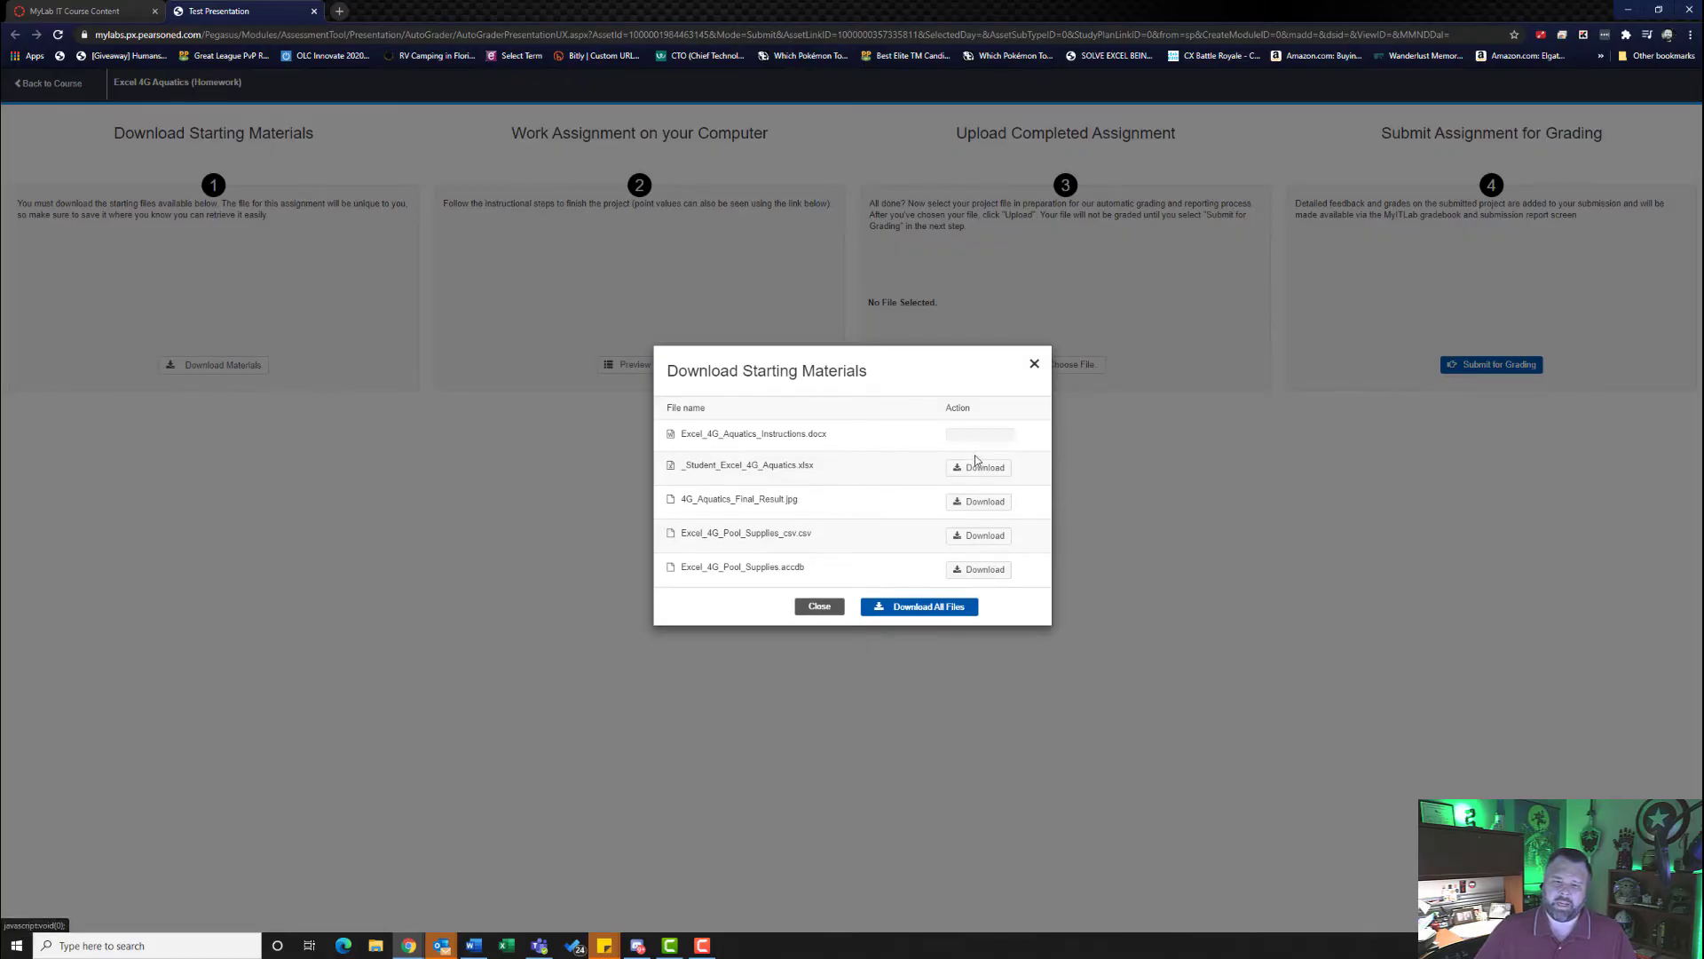
left_click(977, 457)
left_click(987, 485)
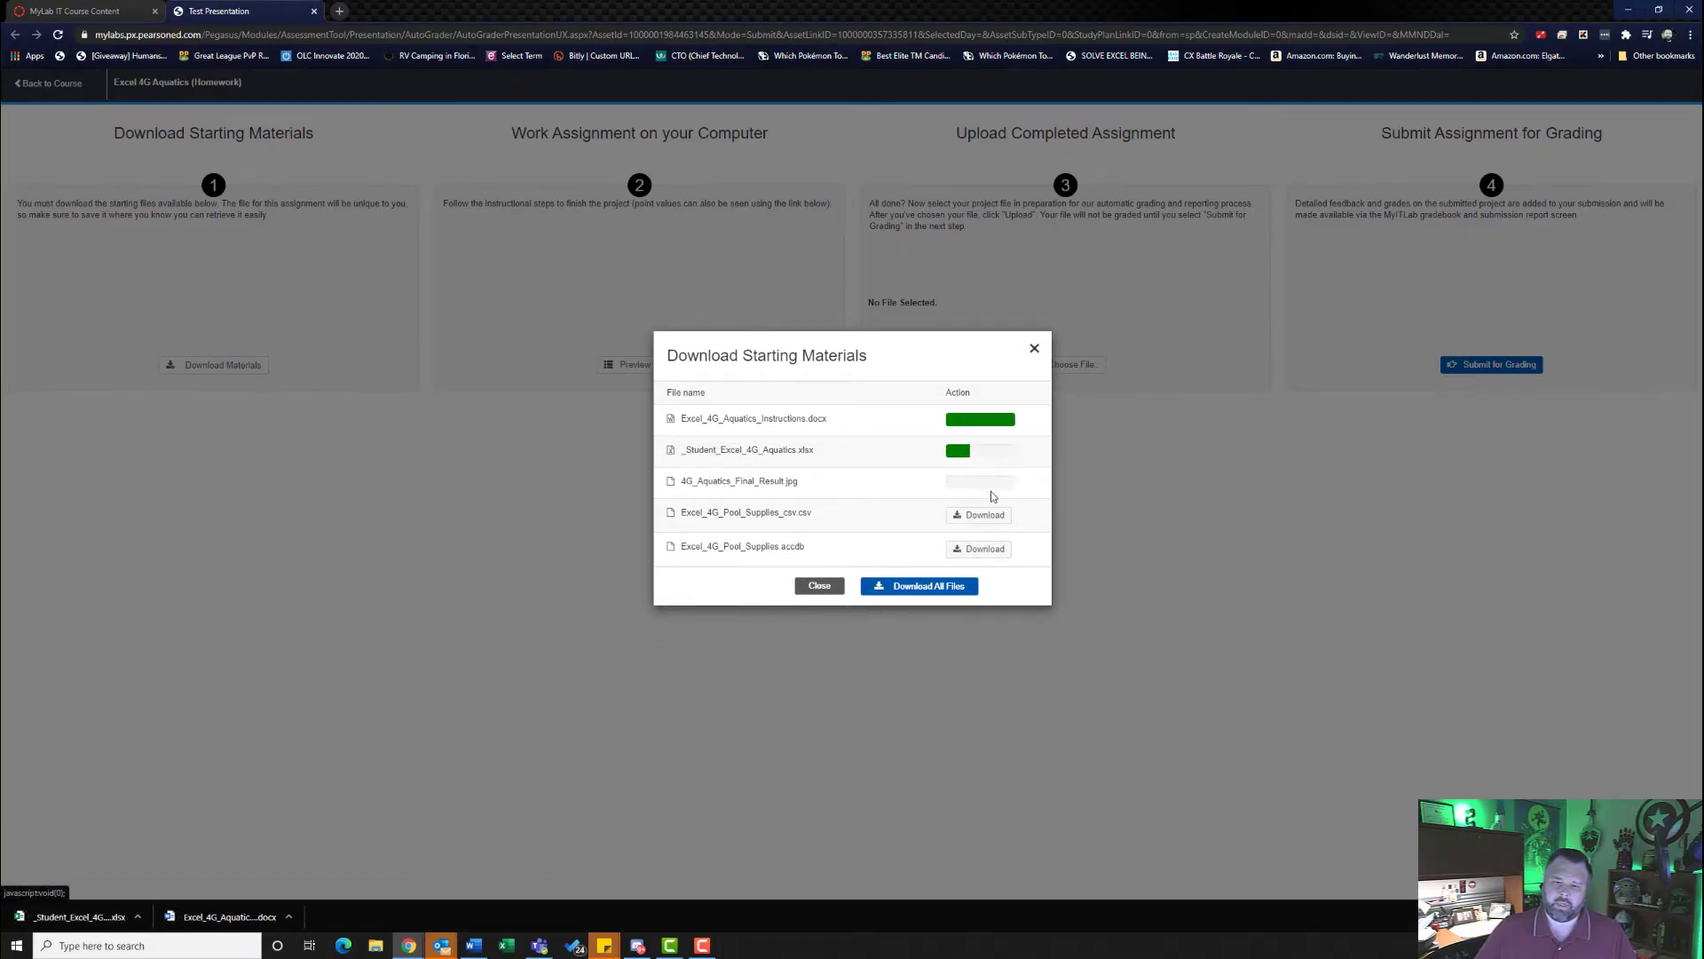
left_click(983, 515)
left_click(993, 548)
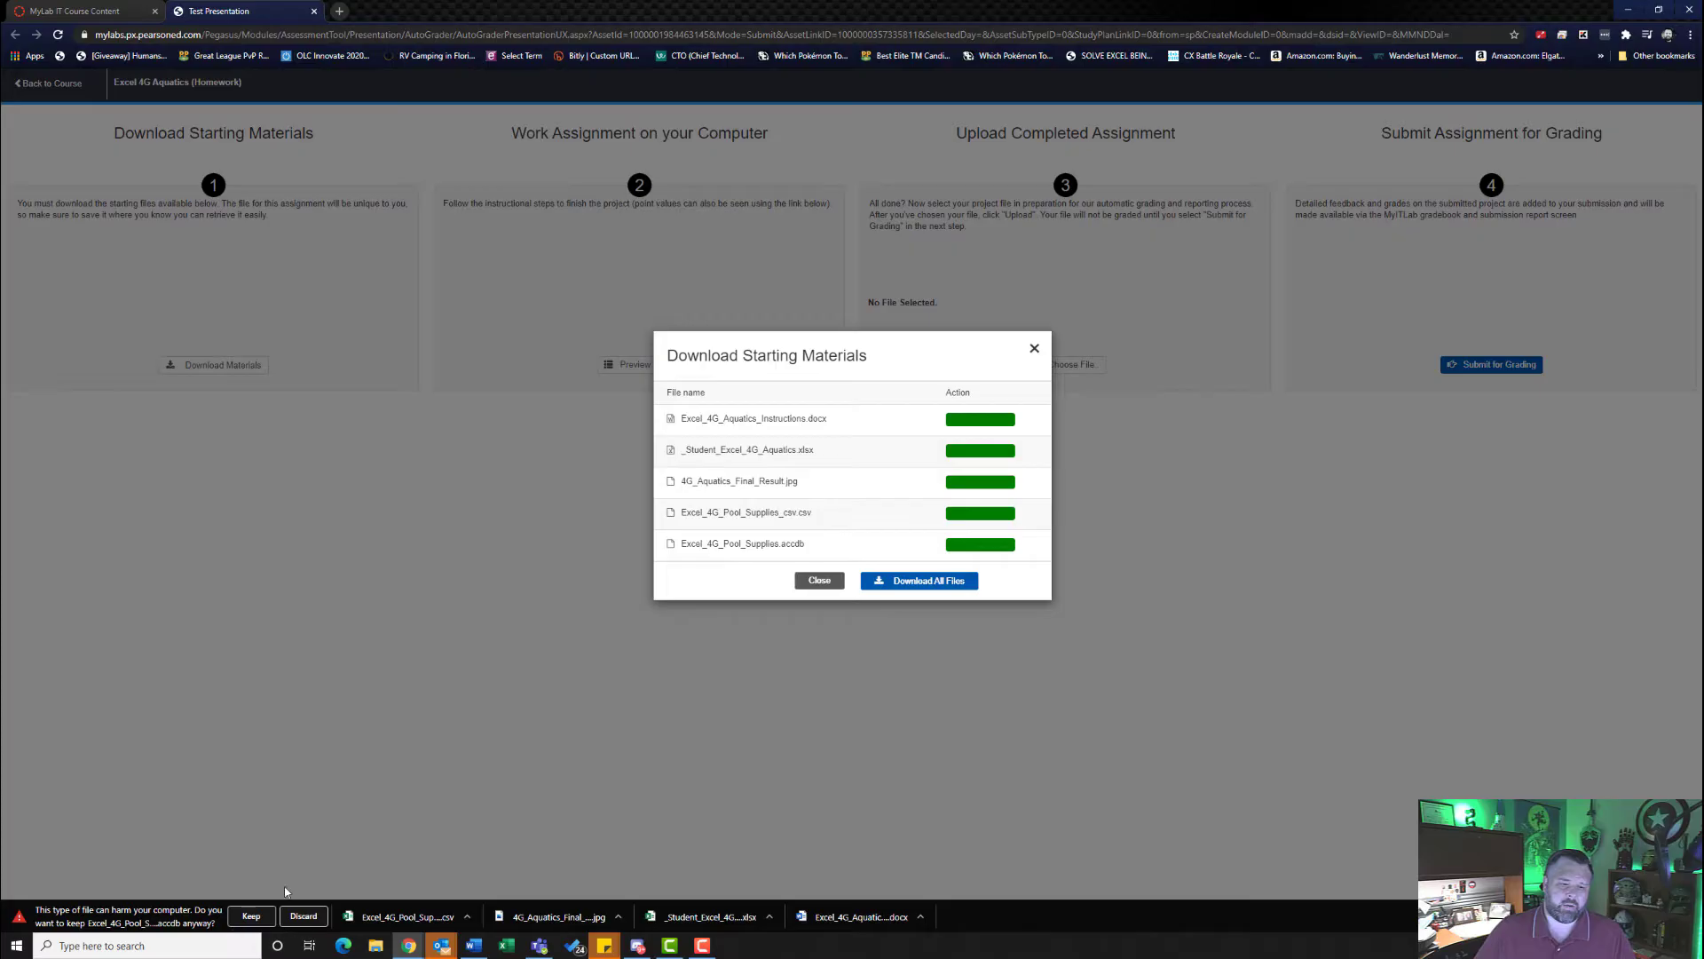
left_click(252, 917)
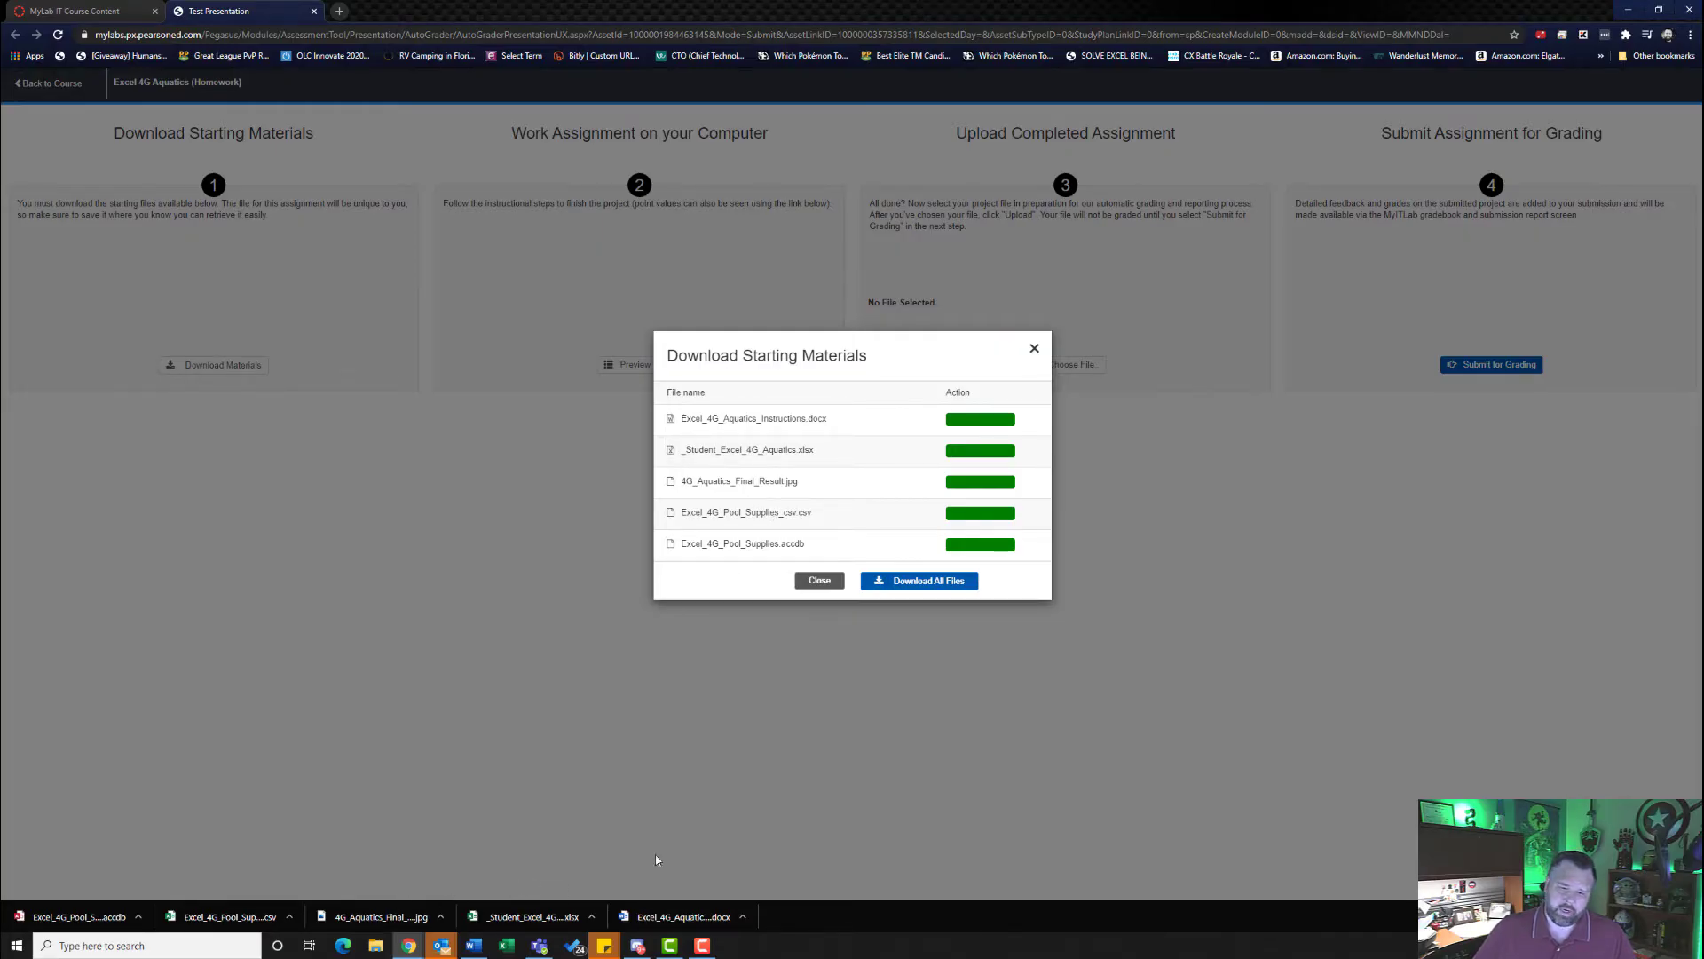
- Open the downloaded _Student_Excel_4G_Aquatics.xlsx workbook in Excel and enable editing
left_click(523, 917)
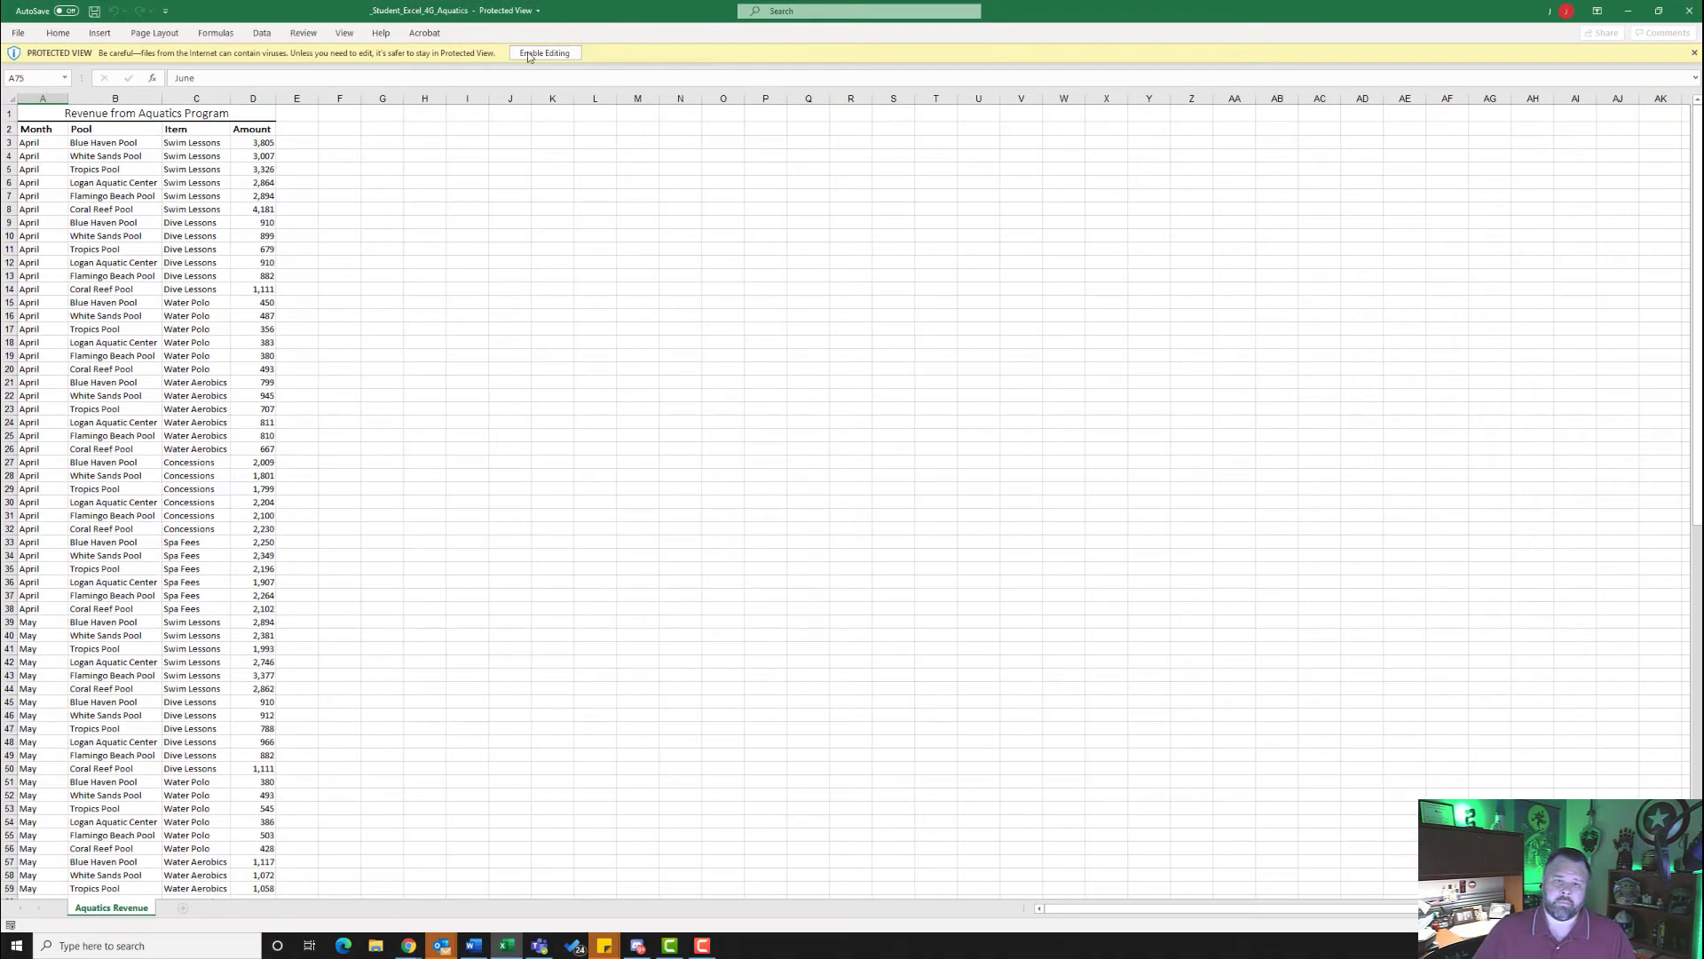
left_click(554, 54)
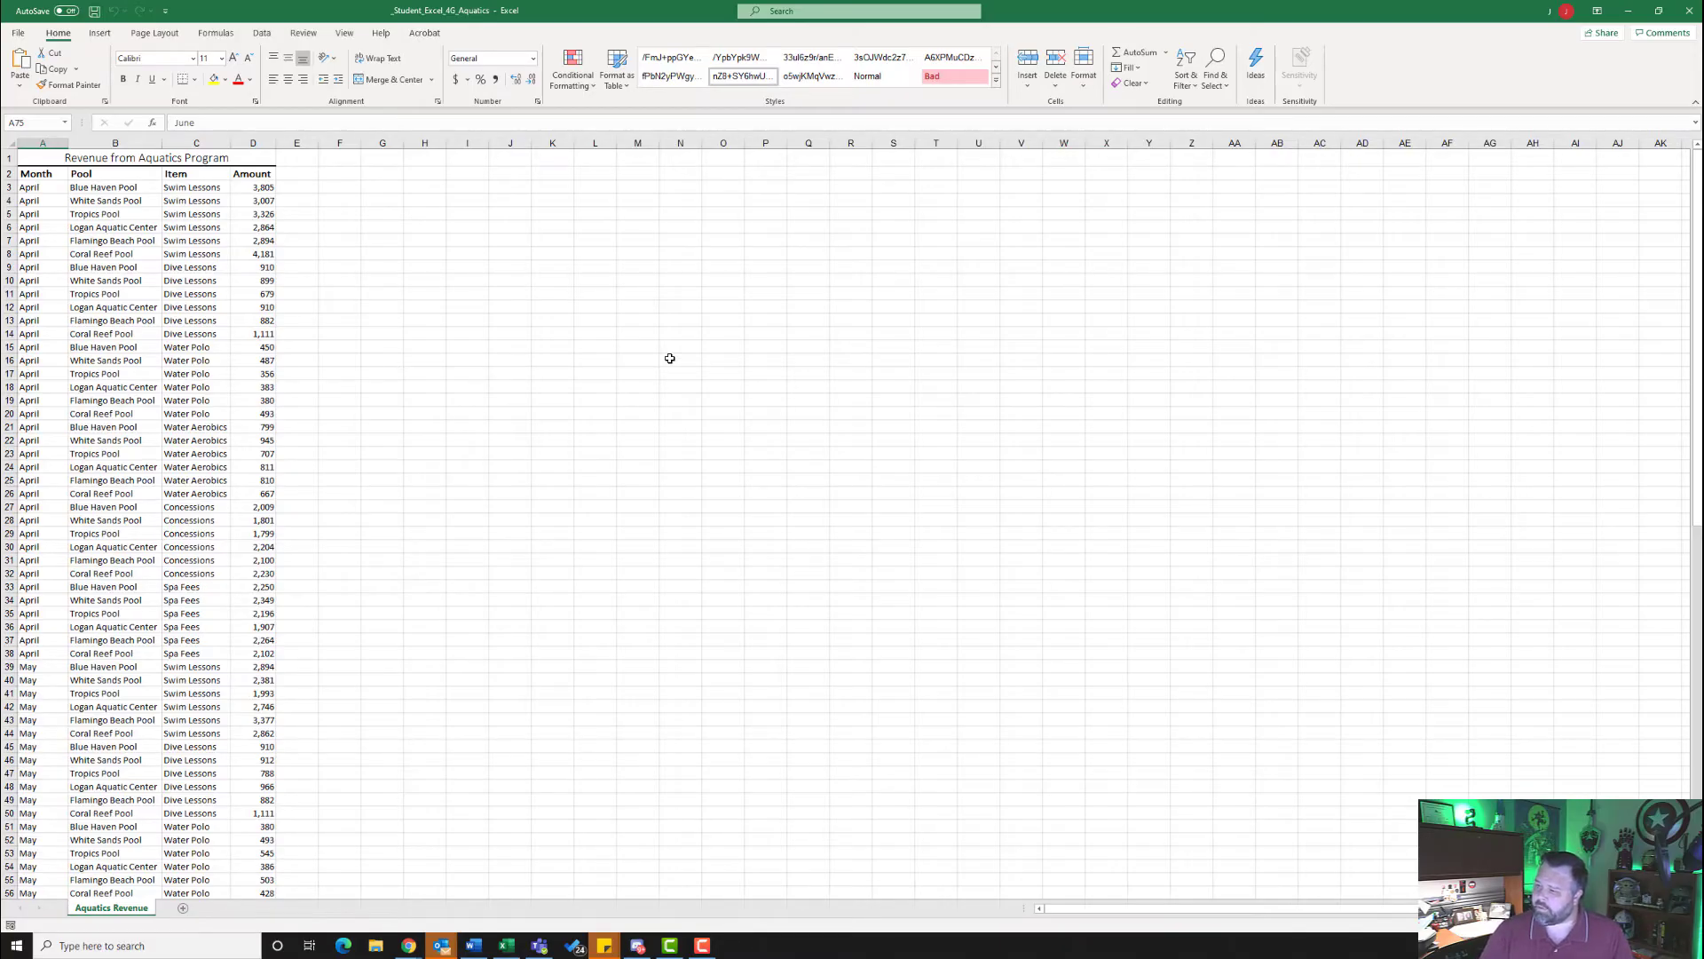
- Create a blank PivotTable on a new sheet from the Aquatics Revenue data, starting at cell A2, through Recommended PivotTables
left_click(38, 175)
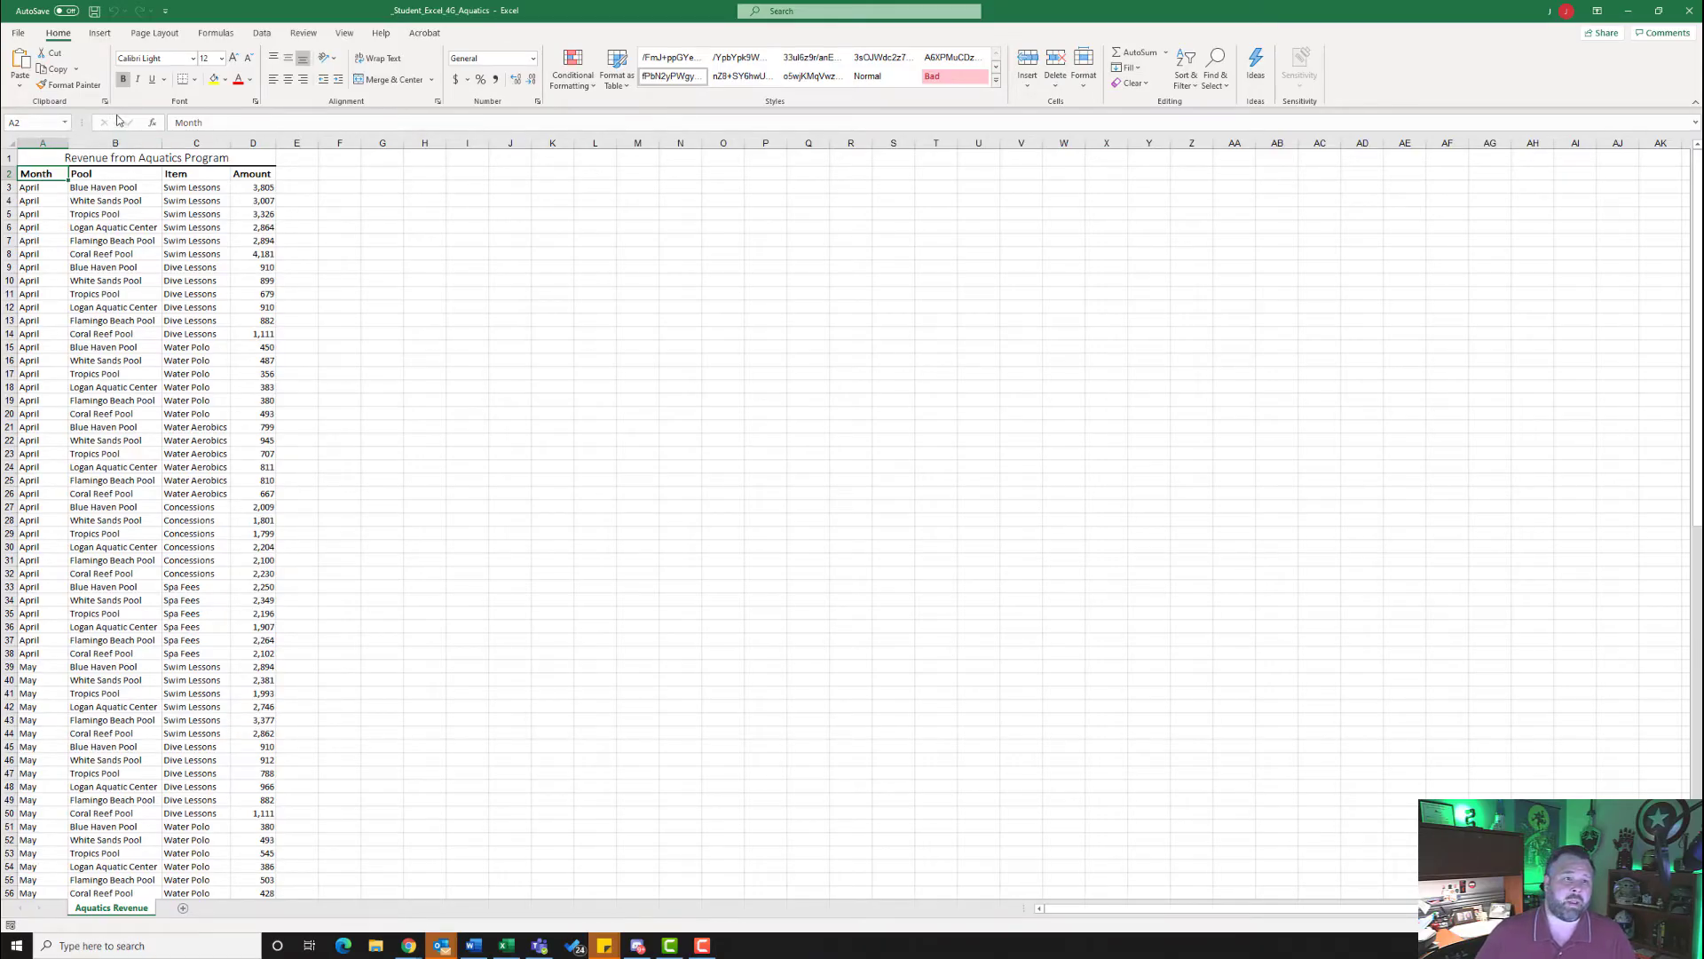
left_click(98, 36)
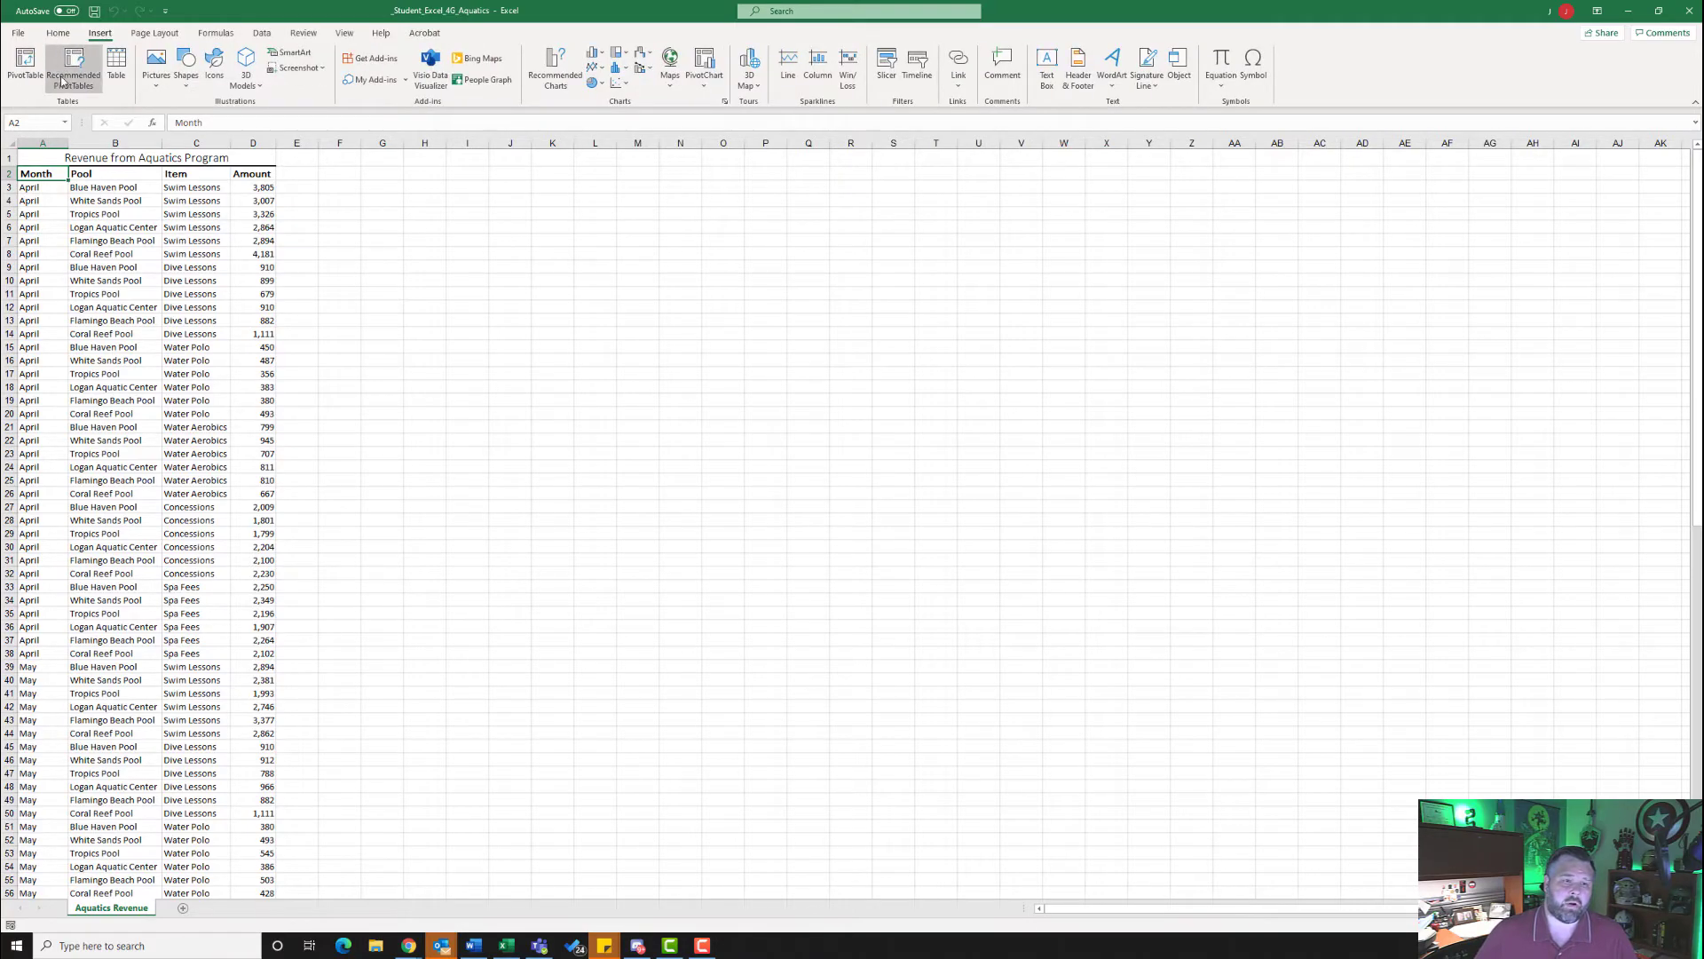
left_click(67, 74)
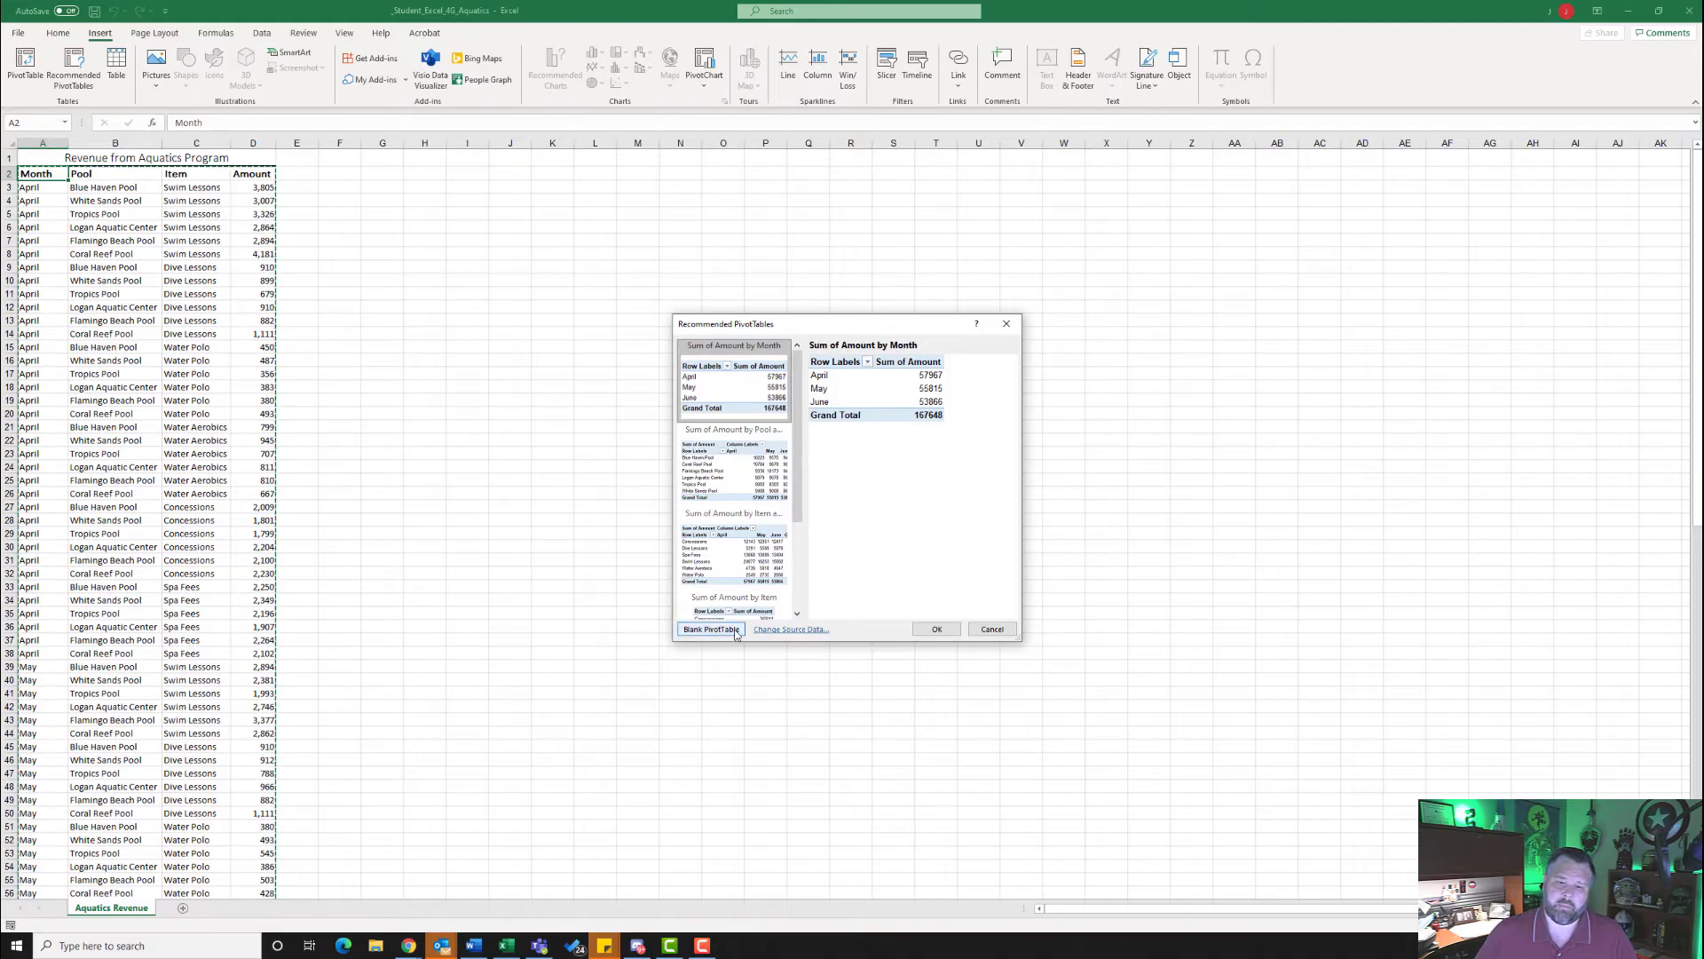
left_click(709, 630)
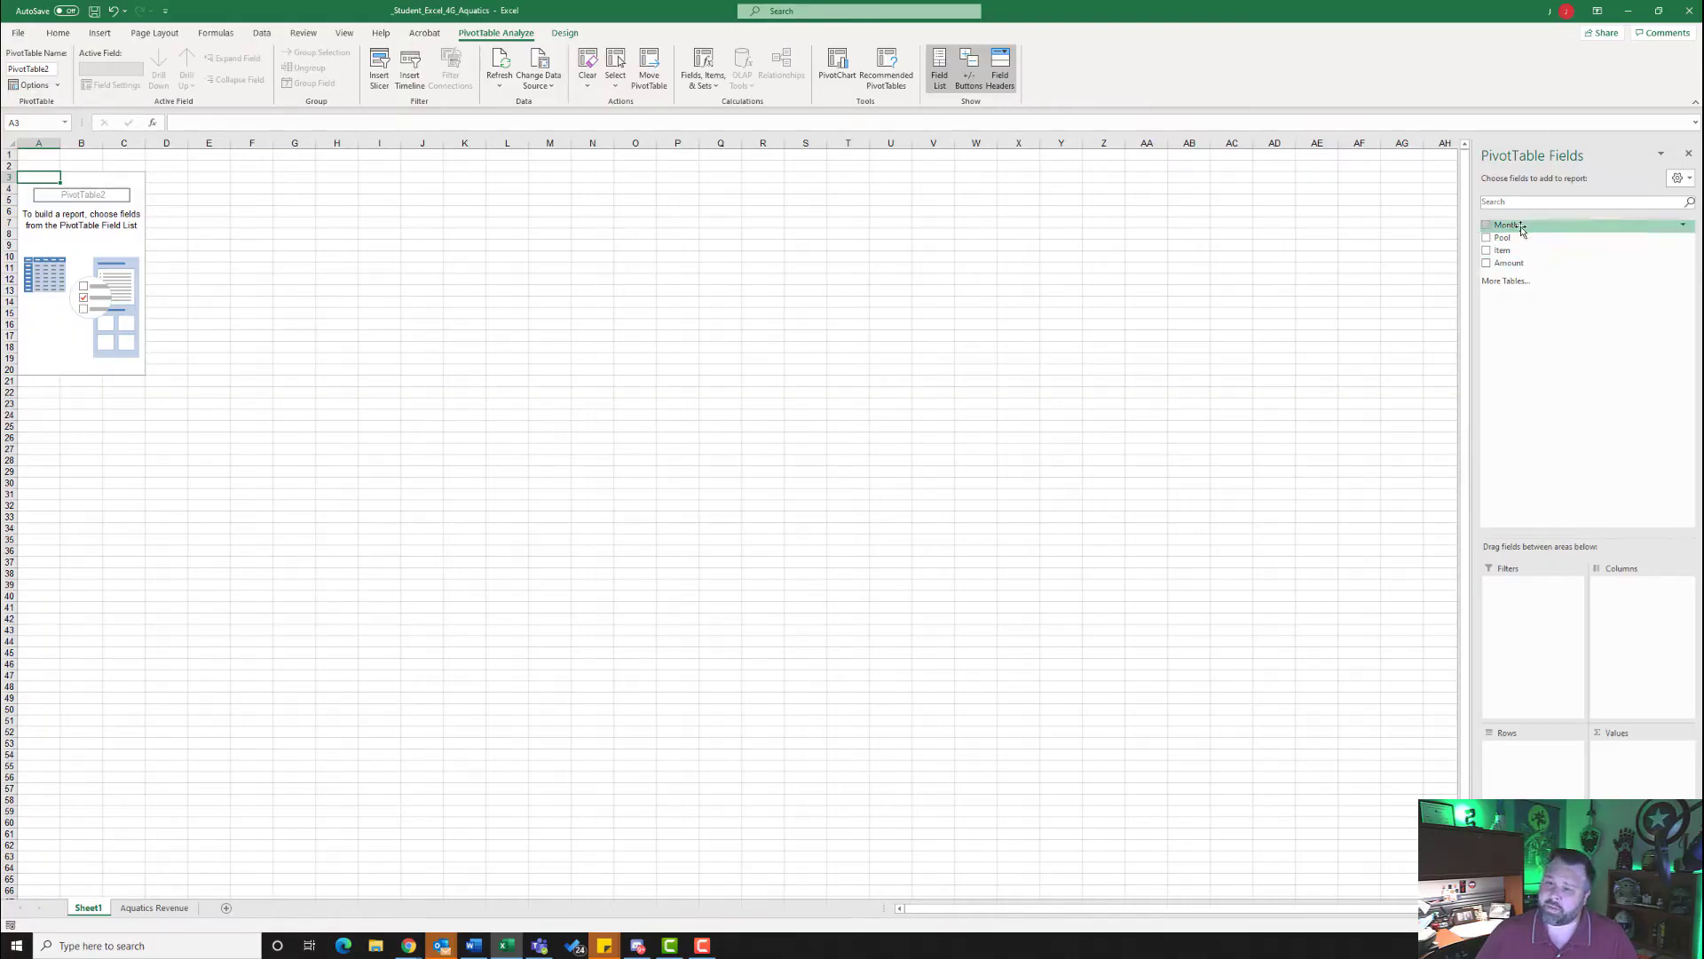
- Lay out the PivotTable with Month as filter, Pool as rows, Item as columns and Amount as values, checking the source sheet
left_click_drag(1520, 228, 1538, 610)
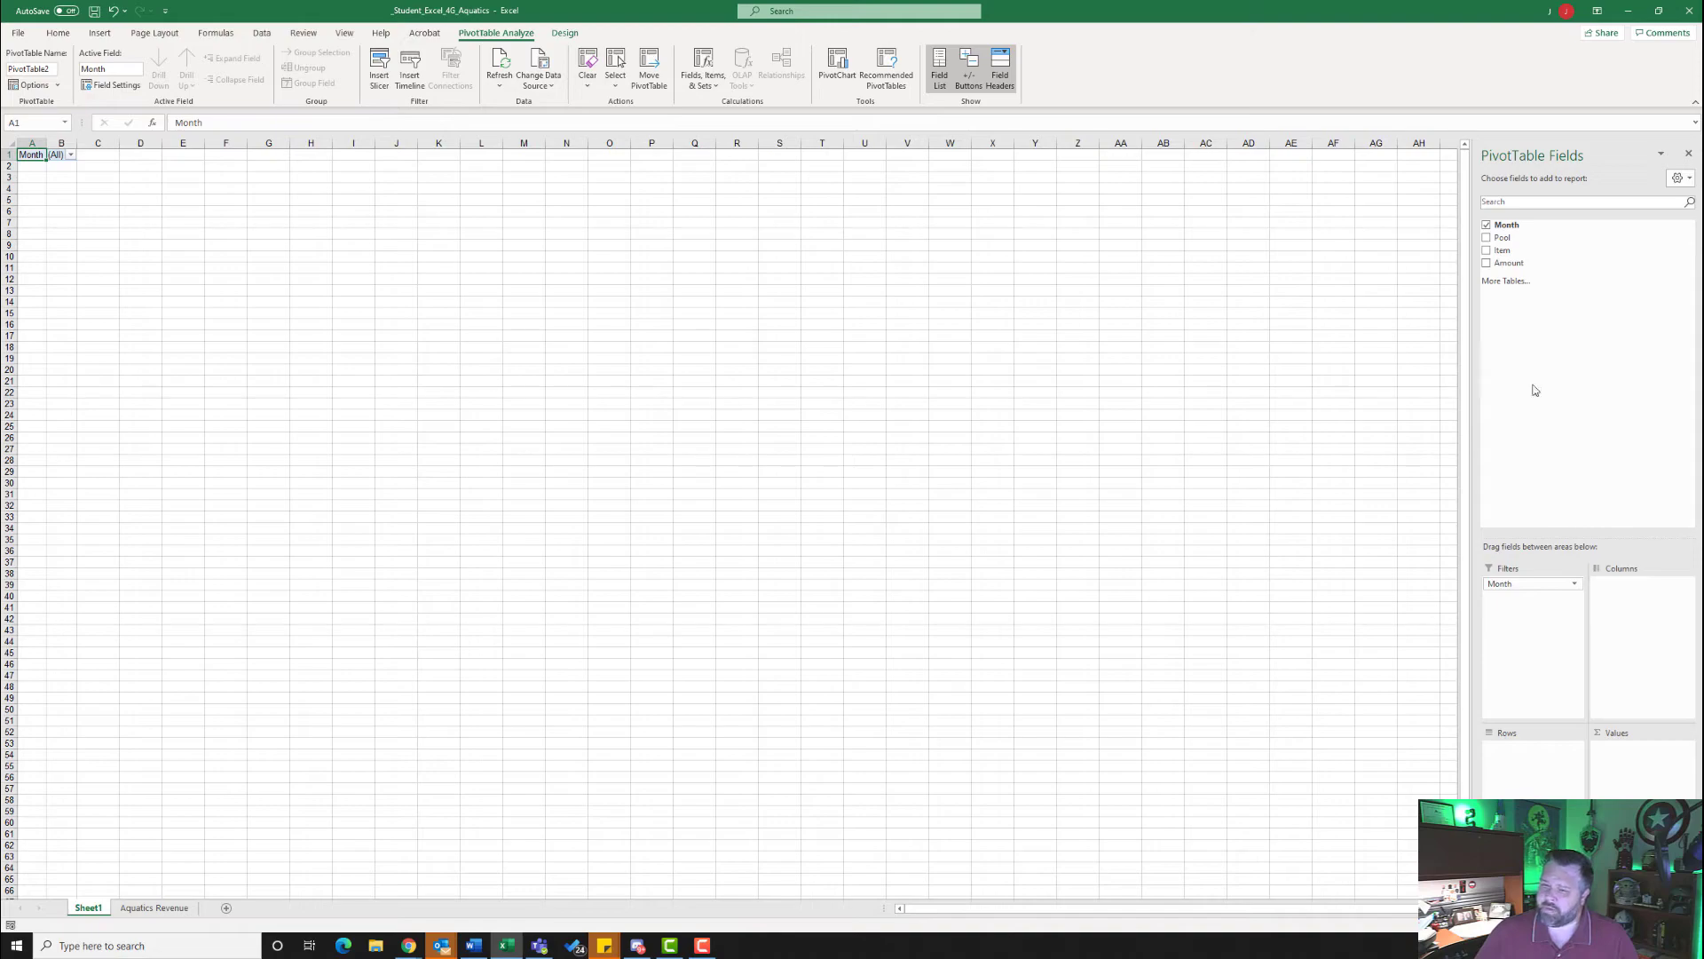
left_click_drag(1500, 238, 1515, 777)
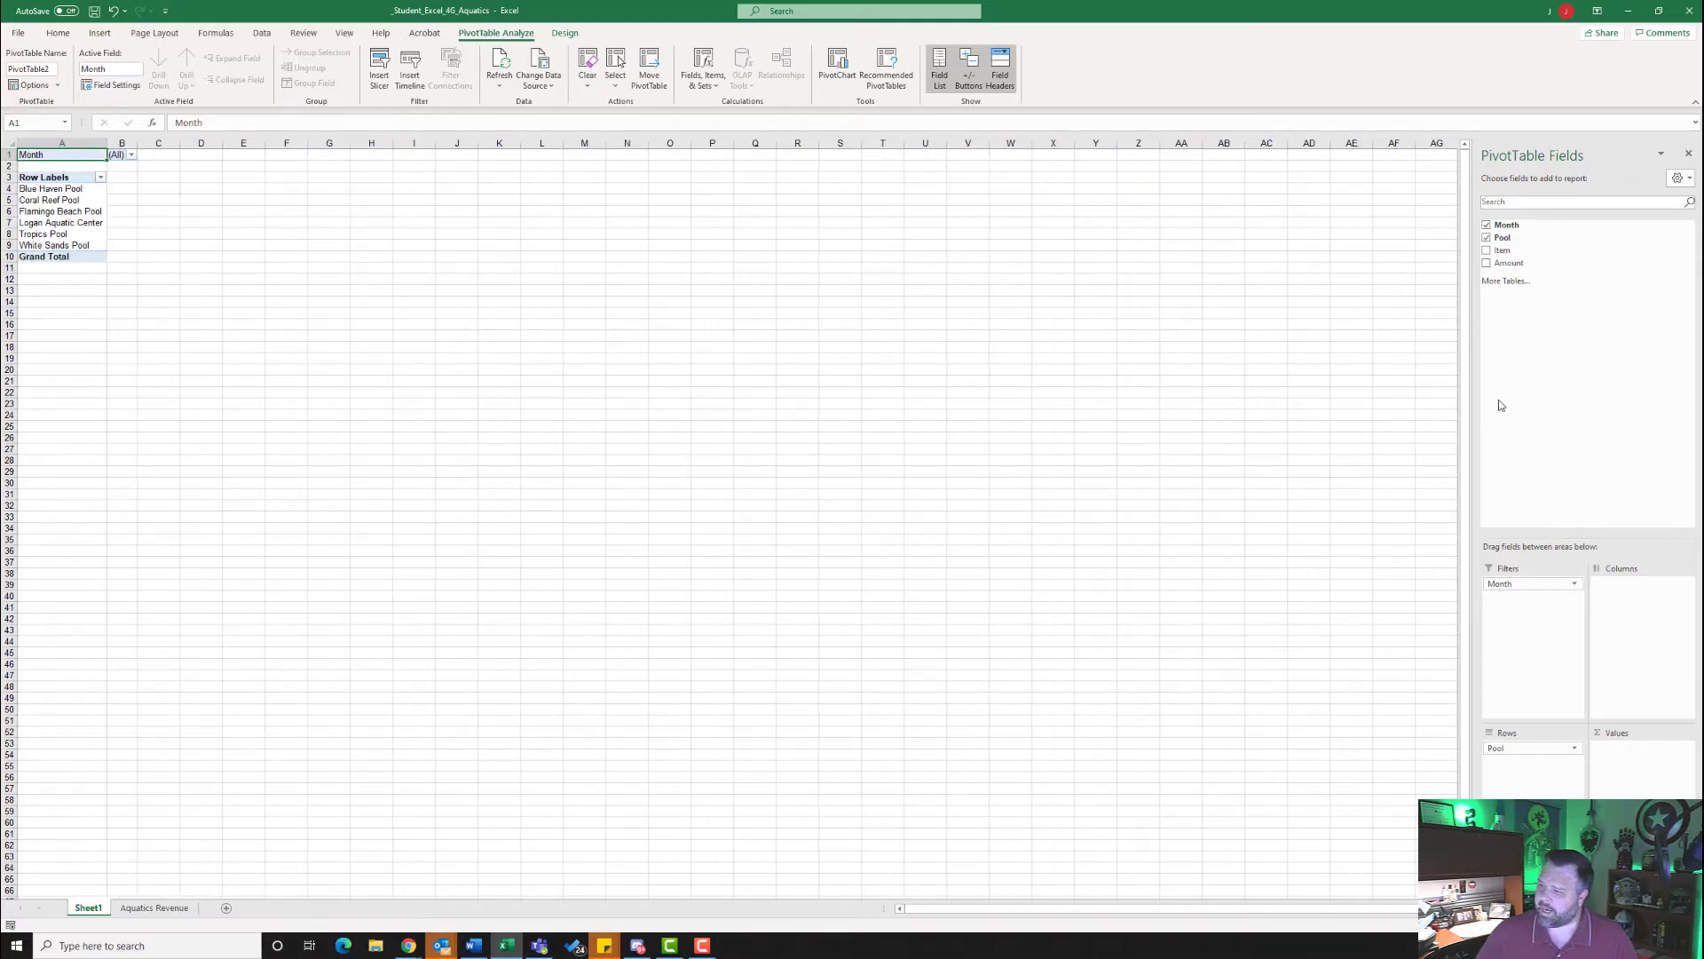
left_click_drag(1496, 253, 1651, 644)
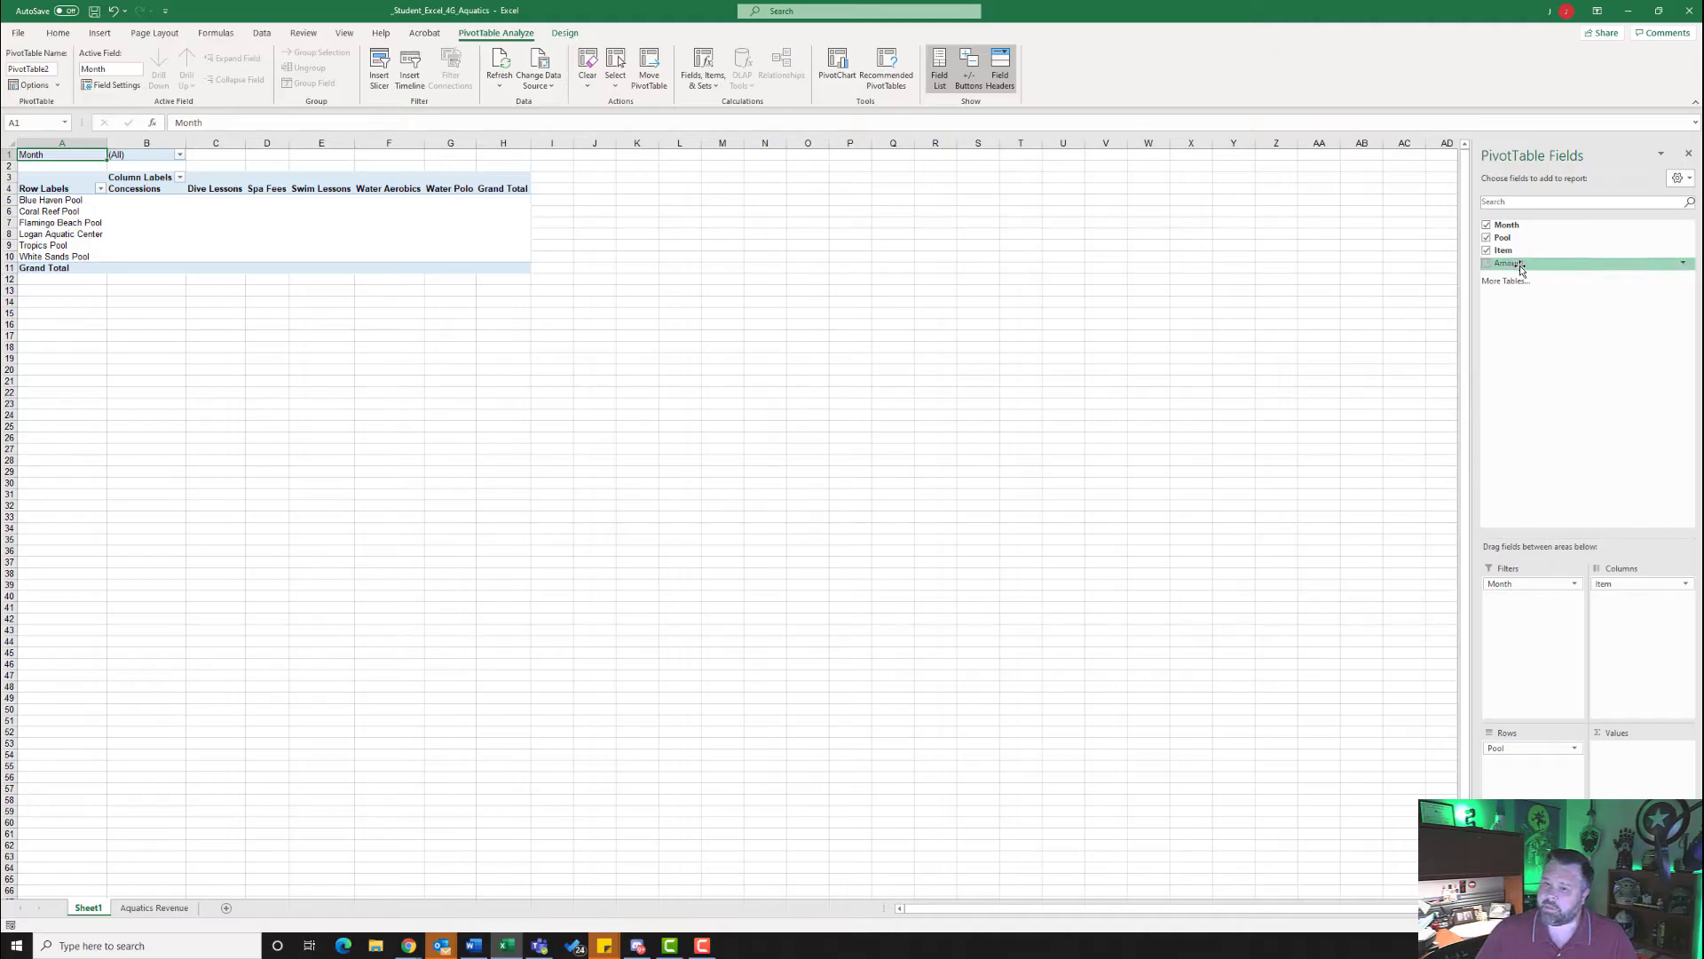
left_click_drag(1521, 269, 1629, 773)
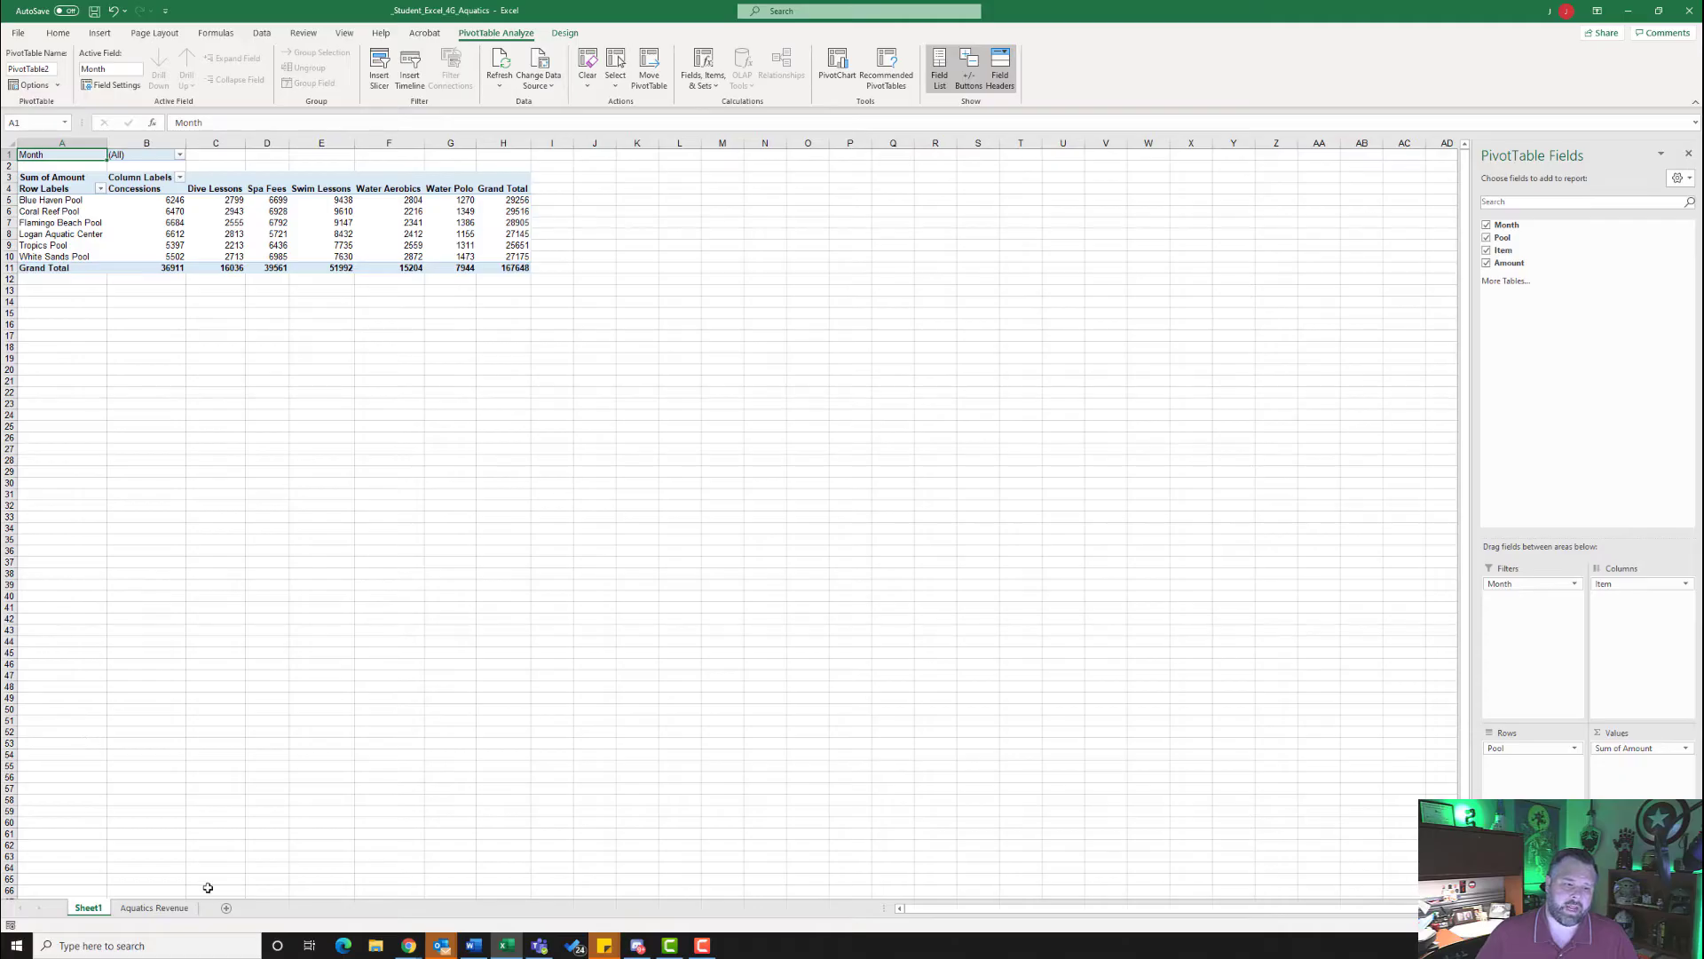
left_click(167, 909)
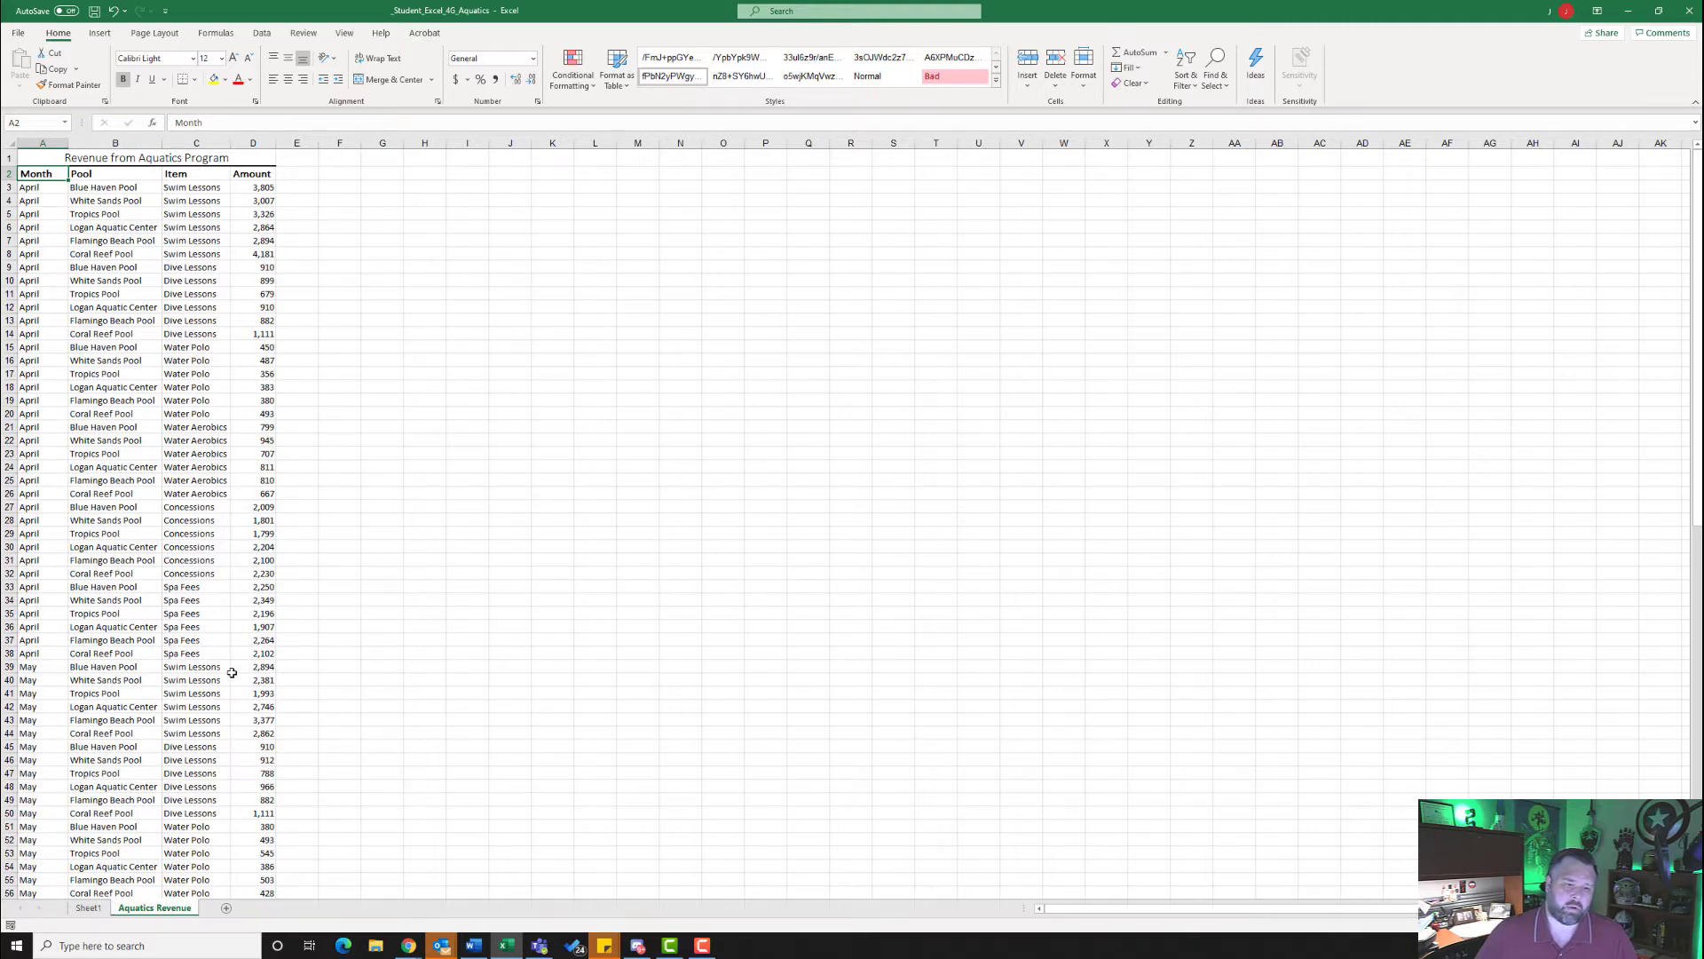
left_click(90, 909)
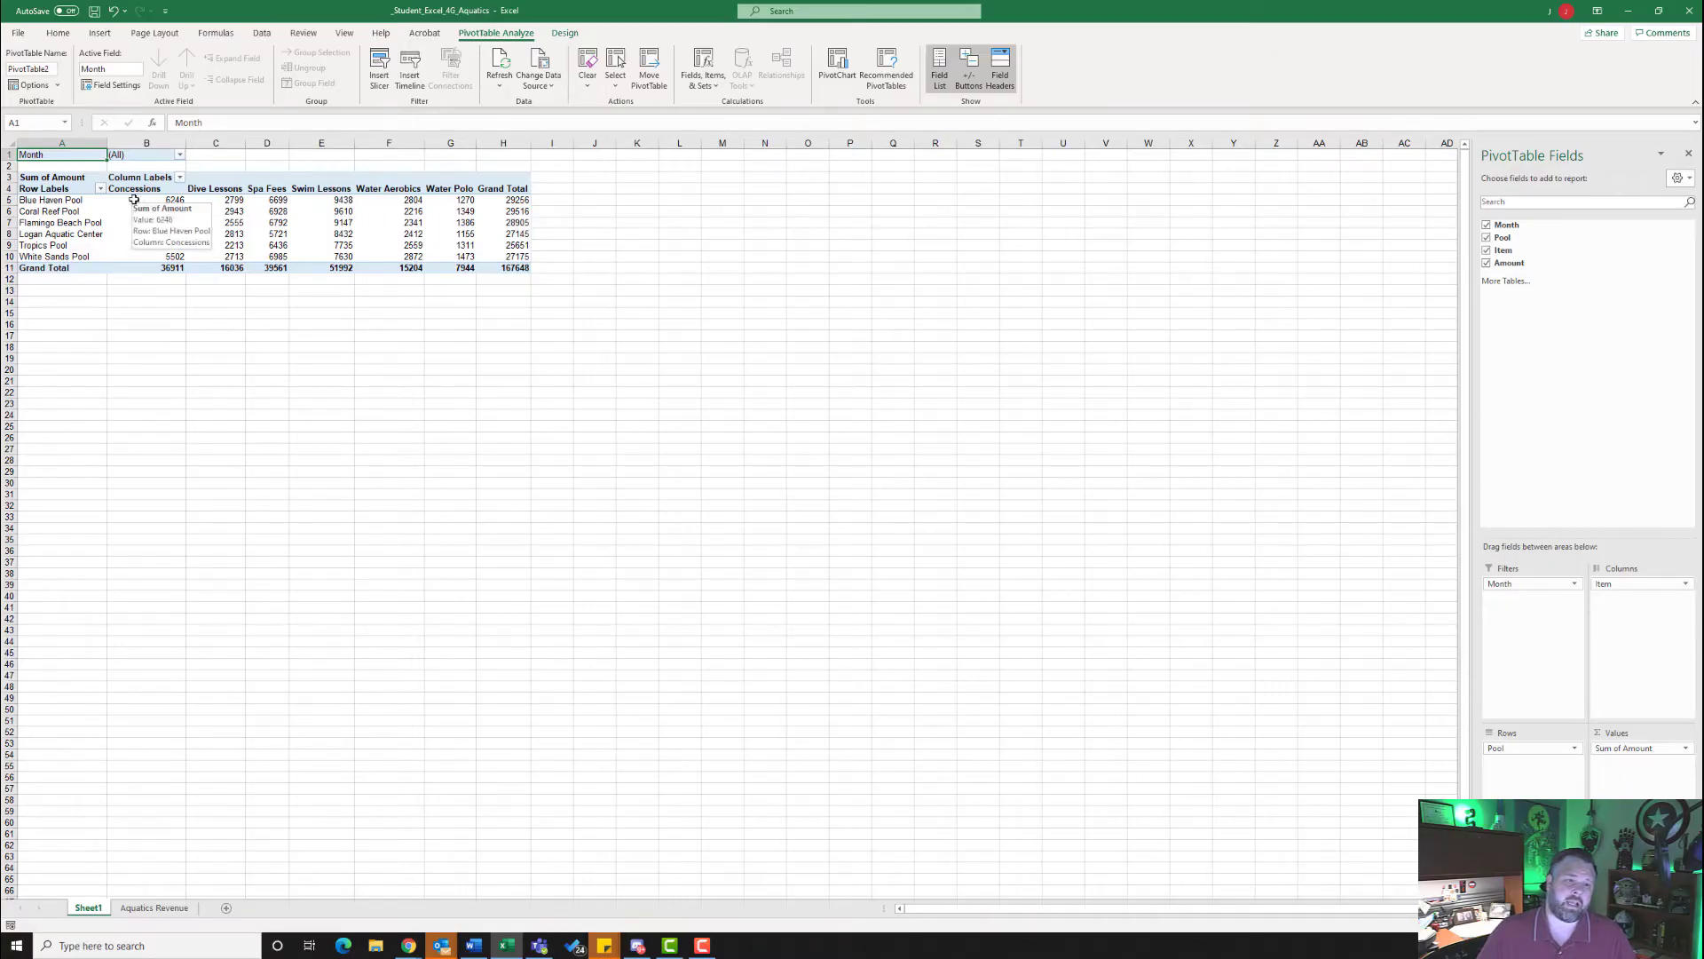
- Format the PivotTable values in B5:H11 as Number with 0 decimal places and the 1000 separator
left_click_drag(138, 198, 485, 276)
left_click_drag(144, 201, 491, 265)
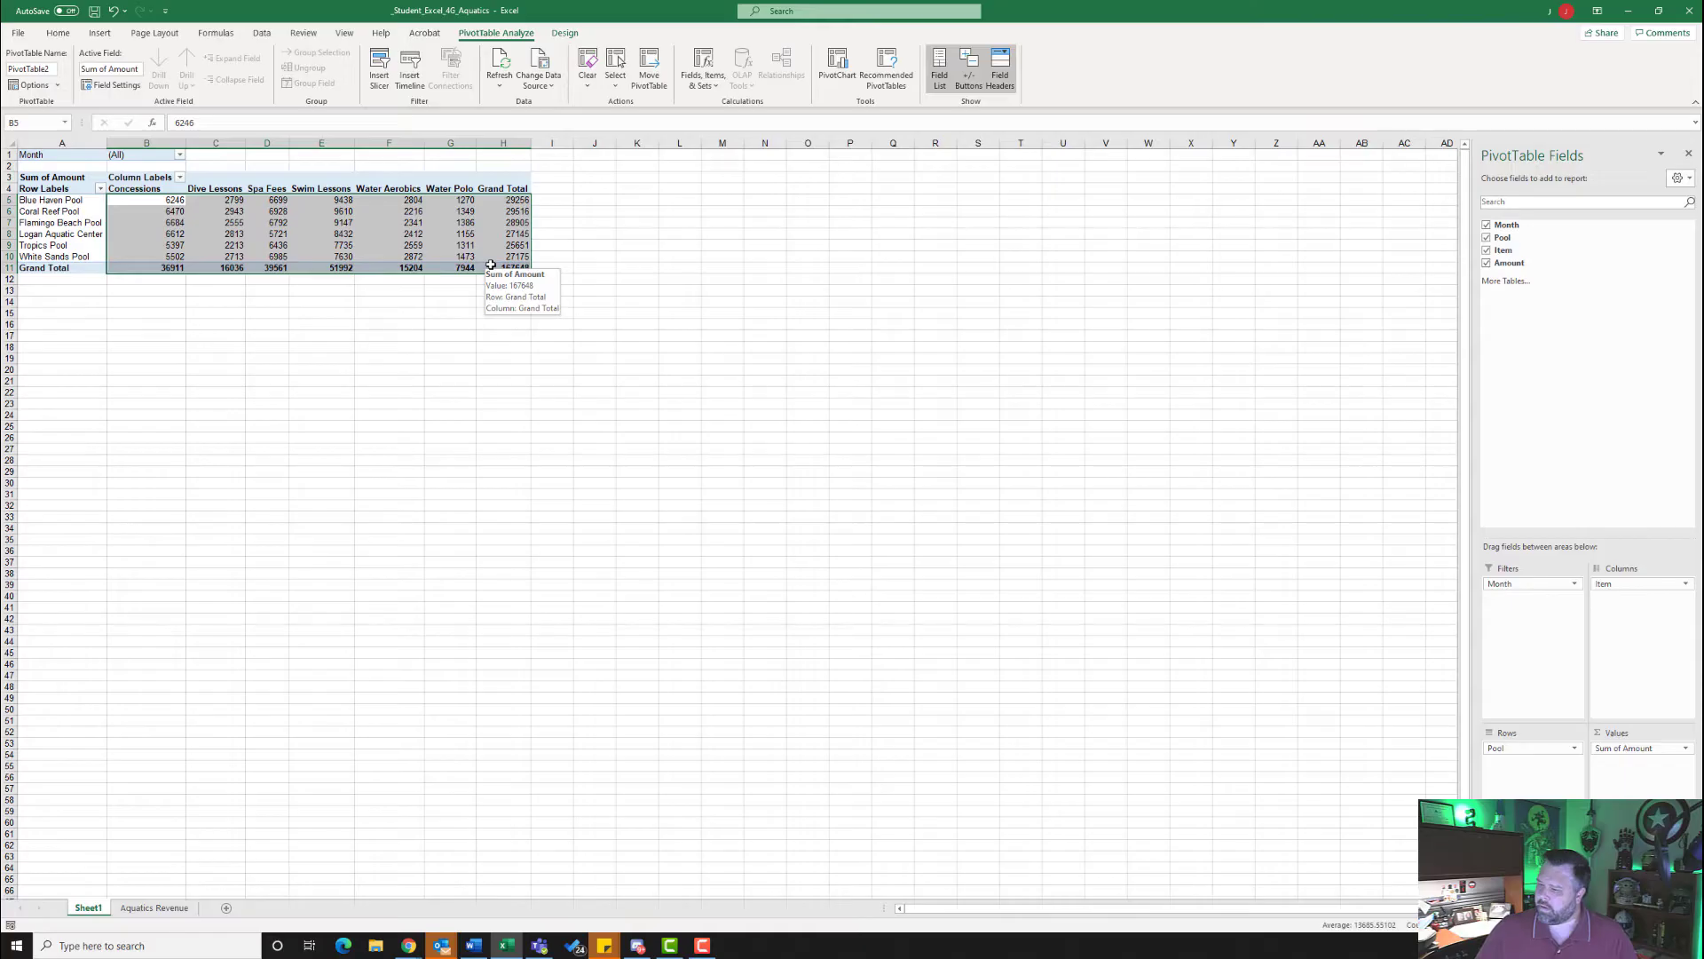
left_click(58, 33)
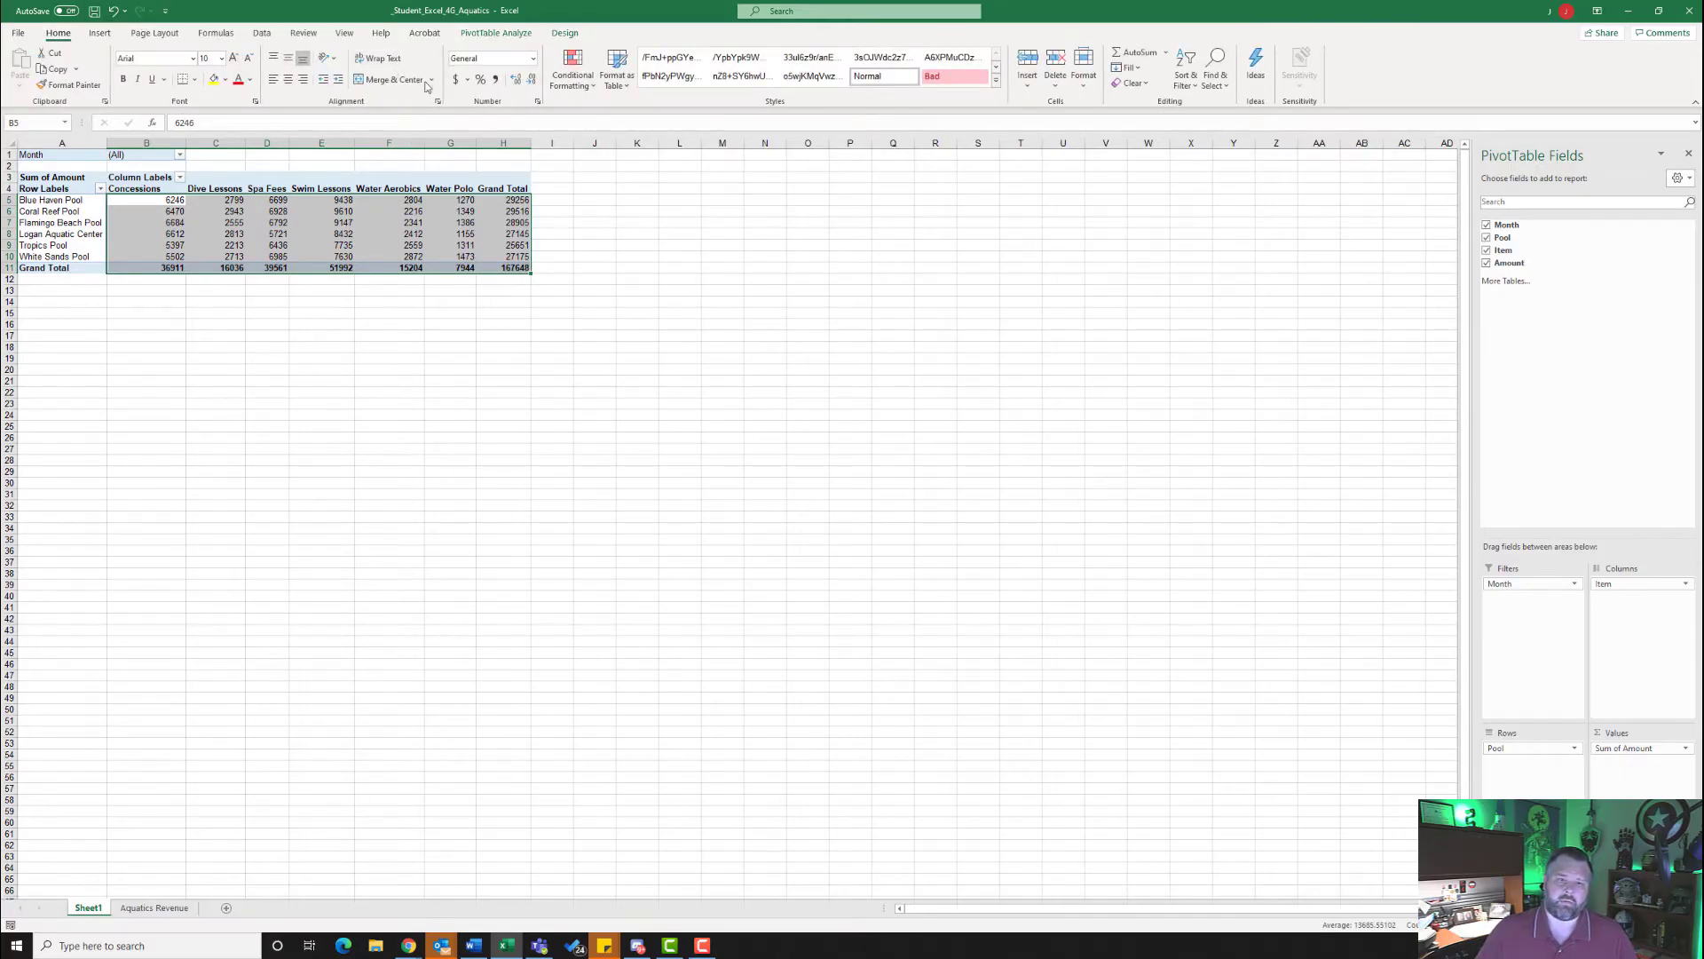
left_click(537, 104)
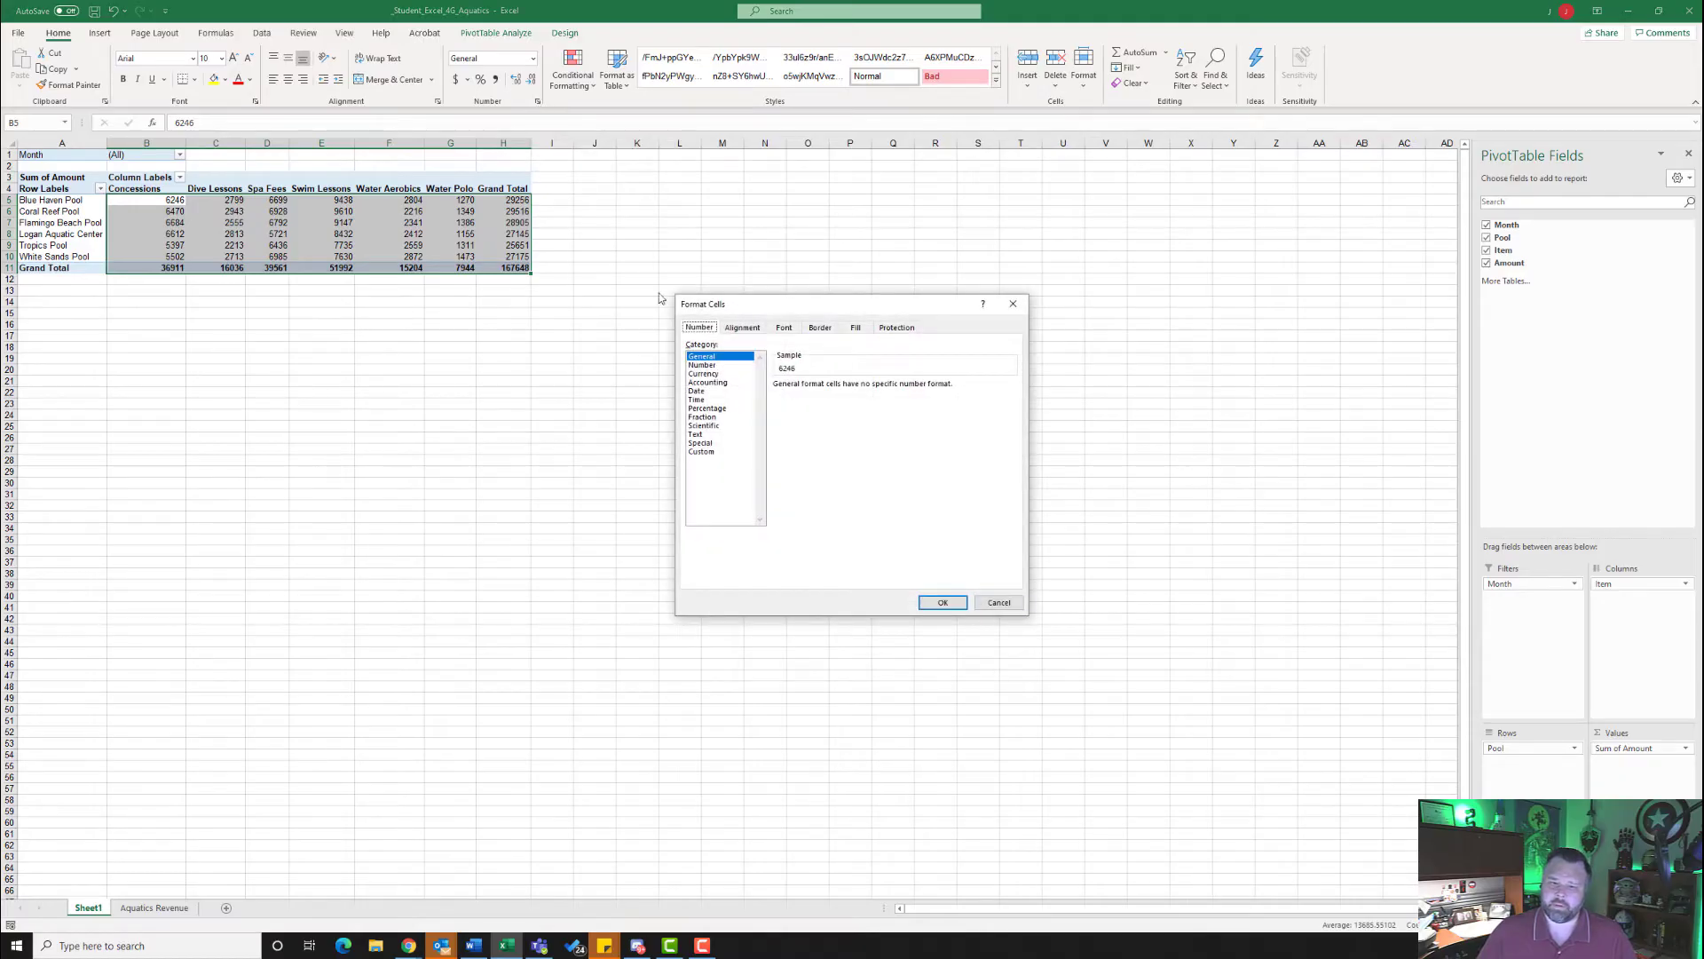
left_click(706, 366)
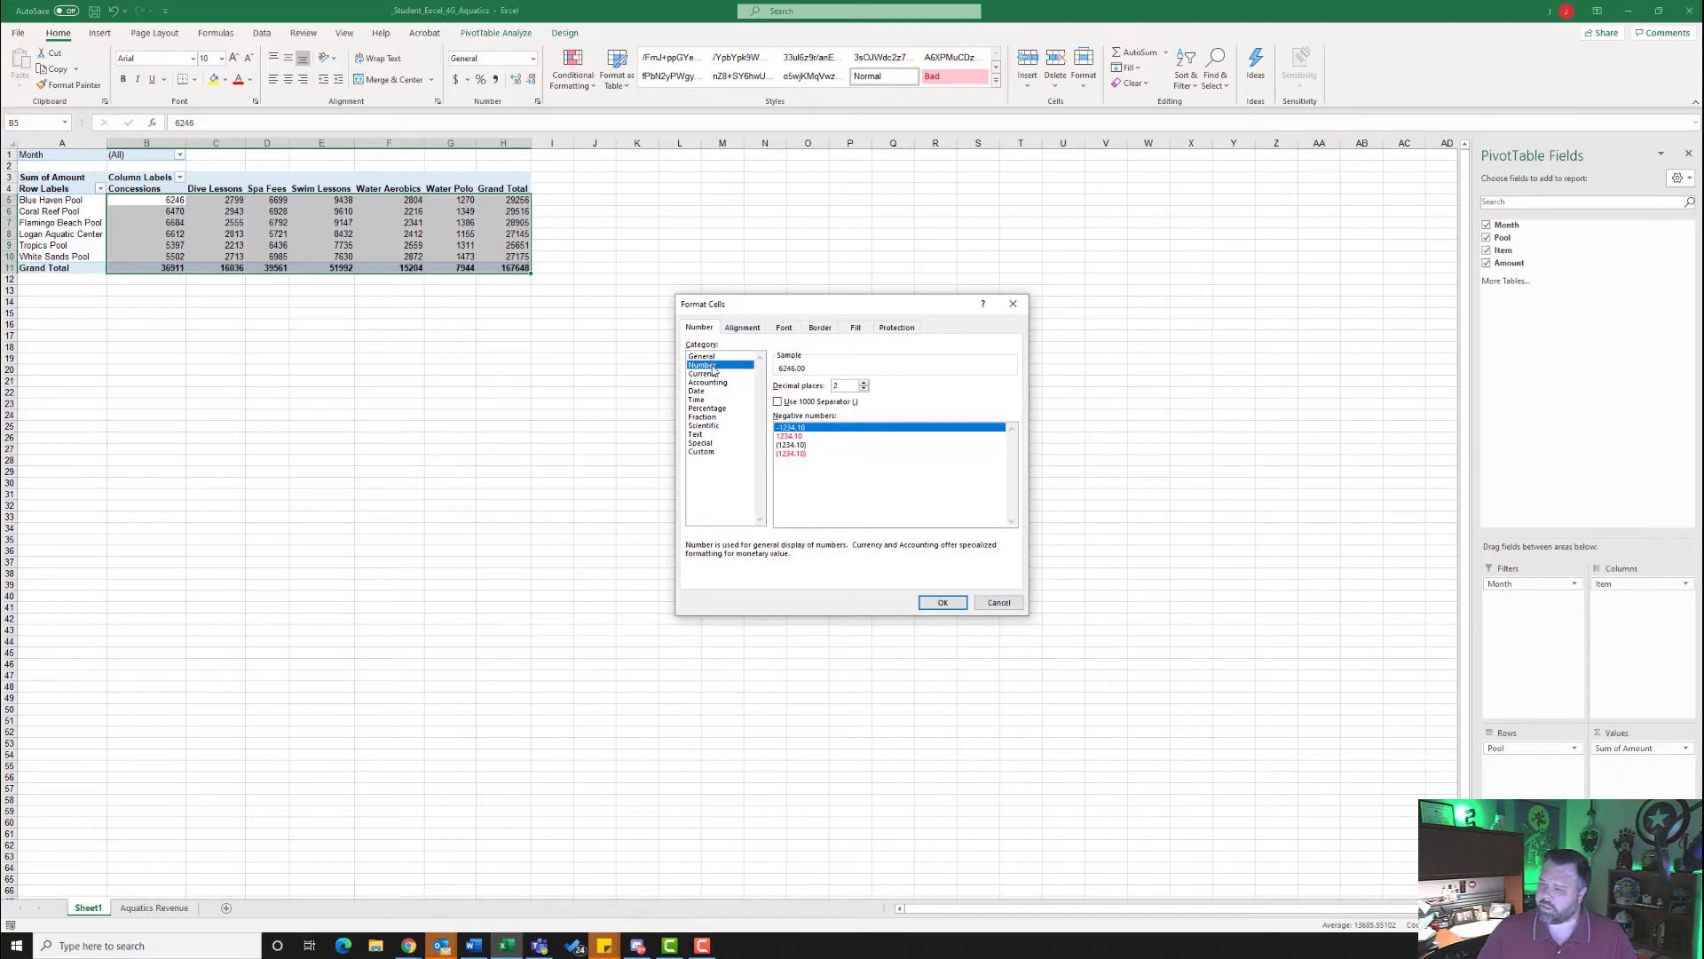
left_click(863, 389)
left_click(864, 388)
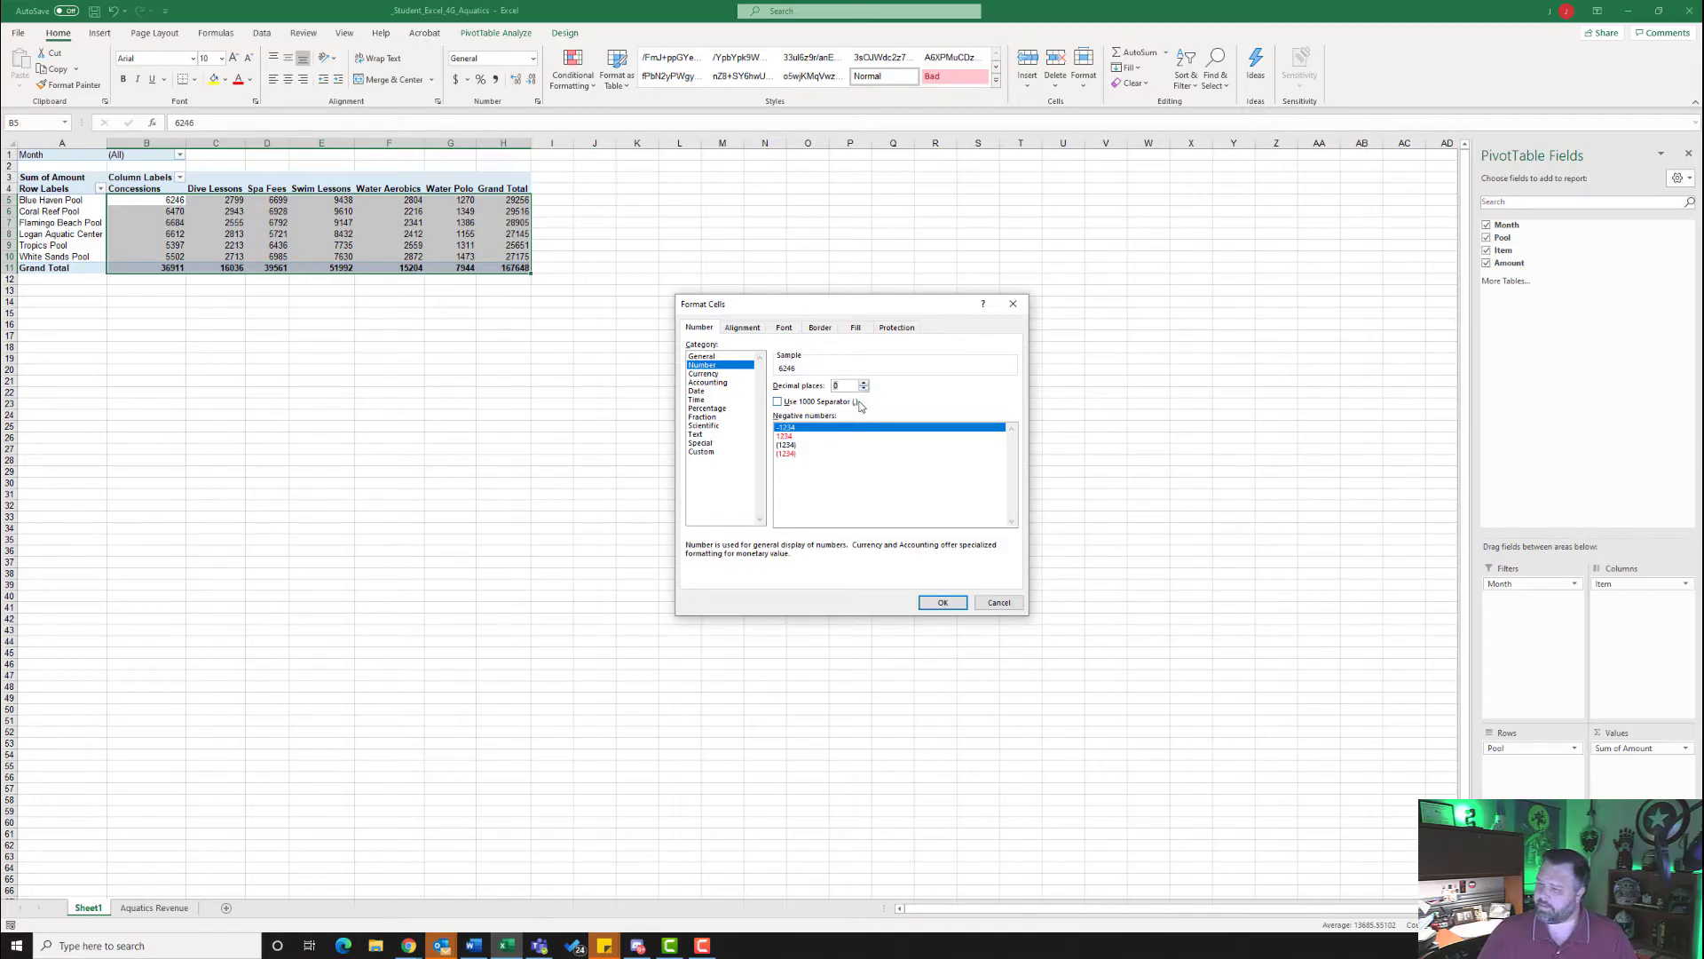
left_click(779, 402)
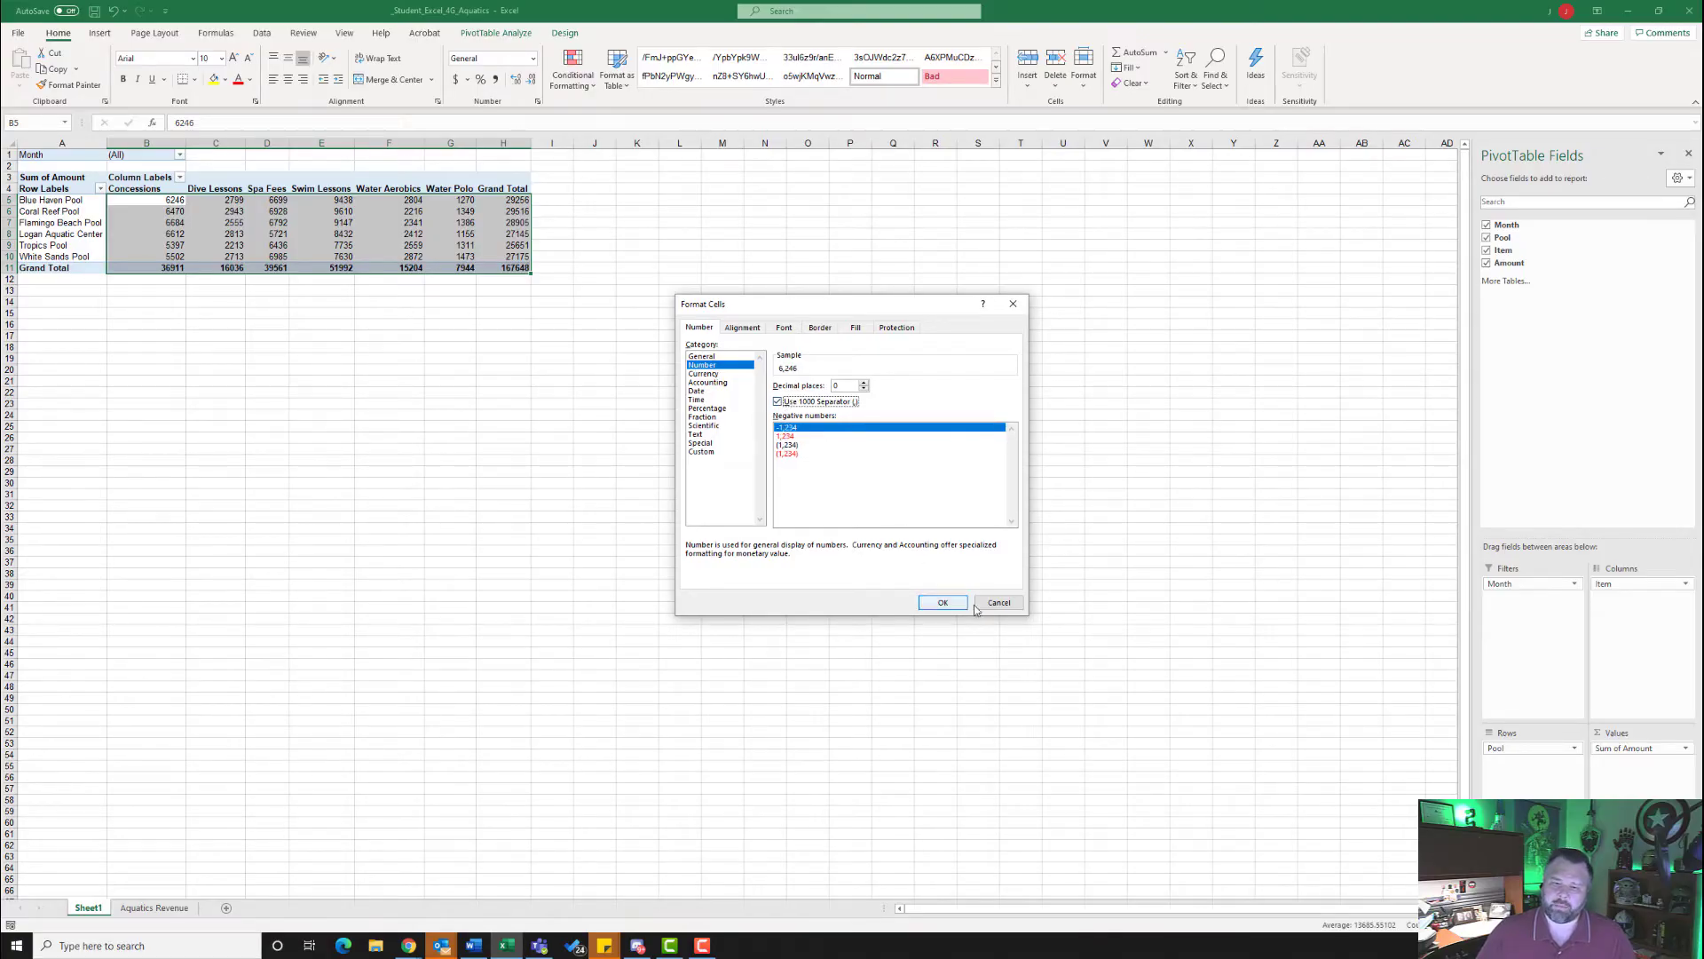
left_click(942, 604)
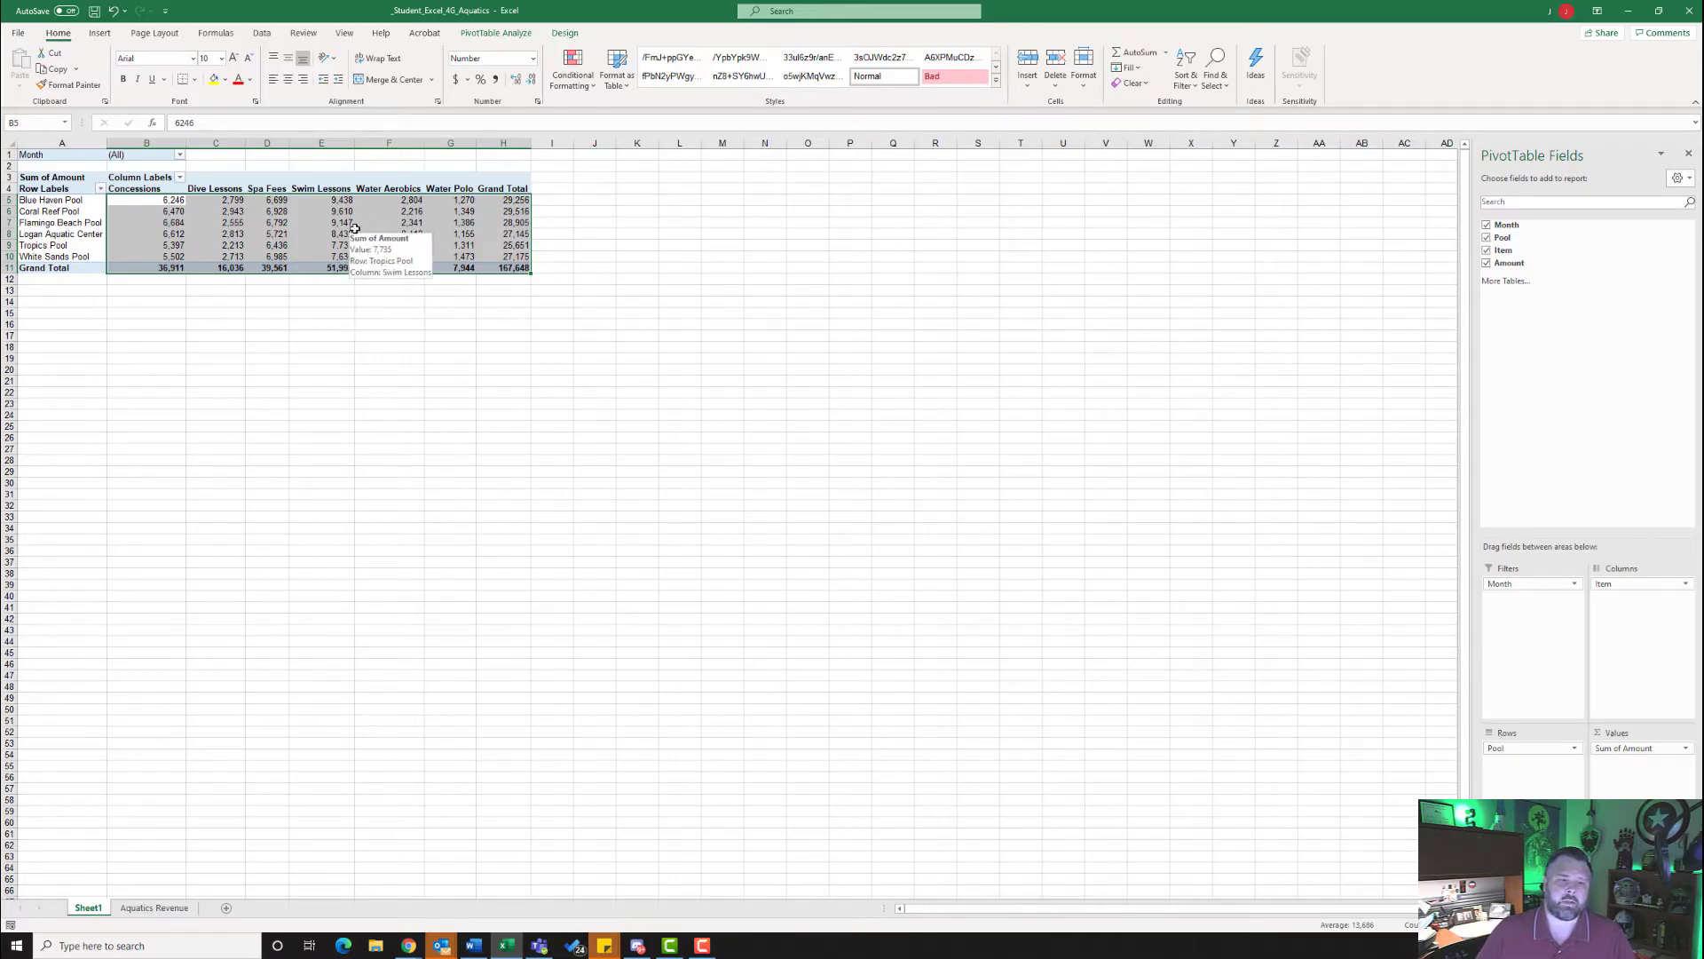
- Insert slicers for the Pool and Item fields and place the Item slicer beside the Pool slicer
left_click(389, 224)
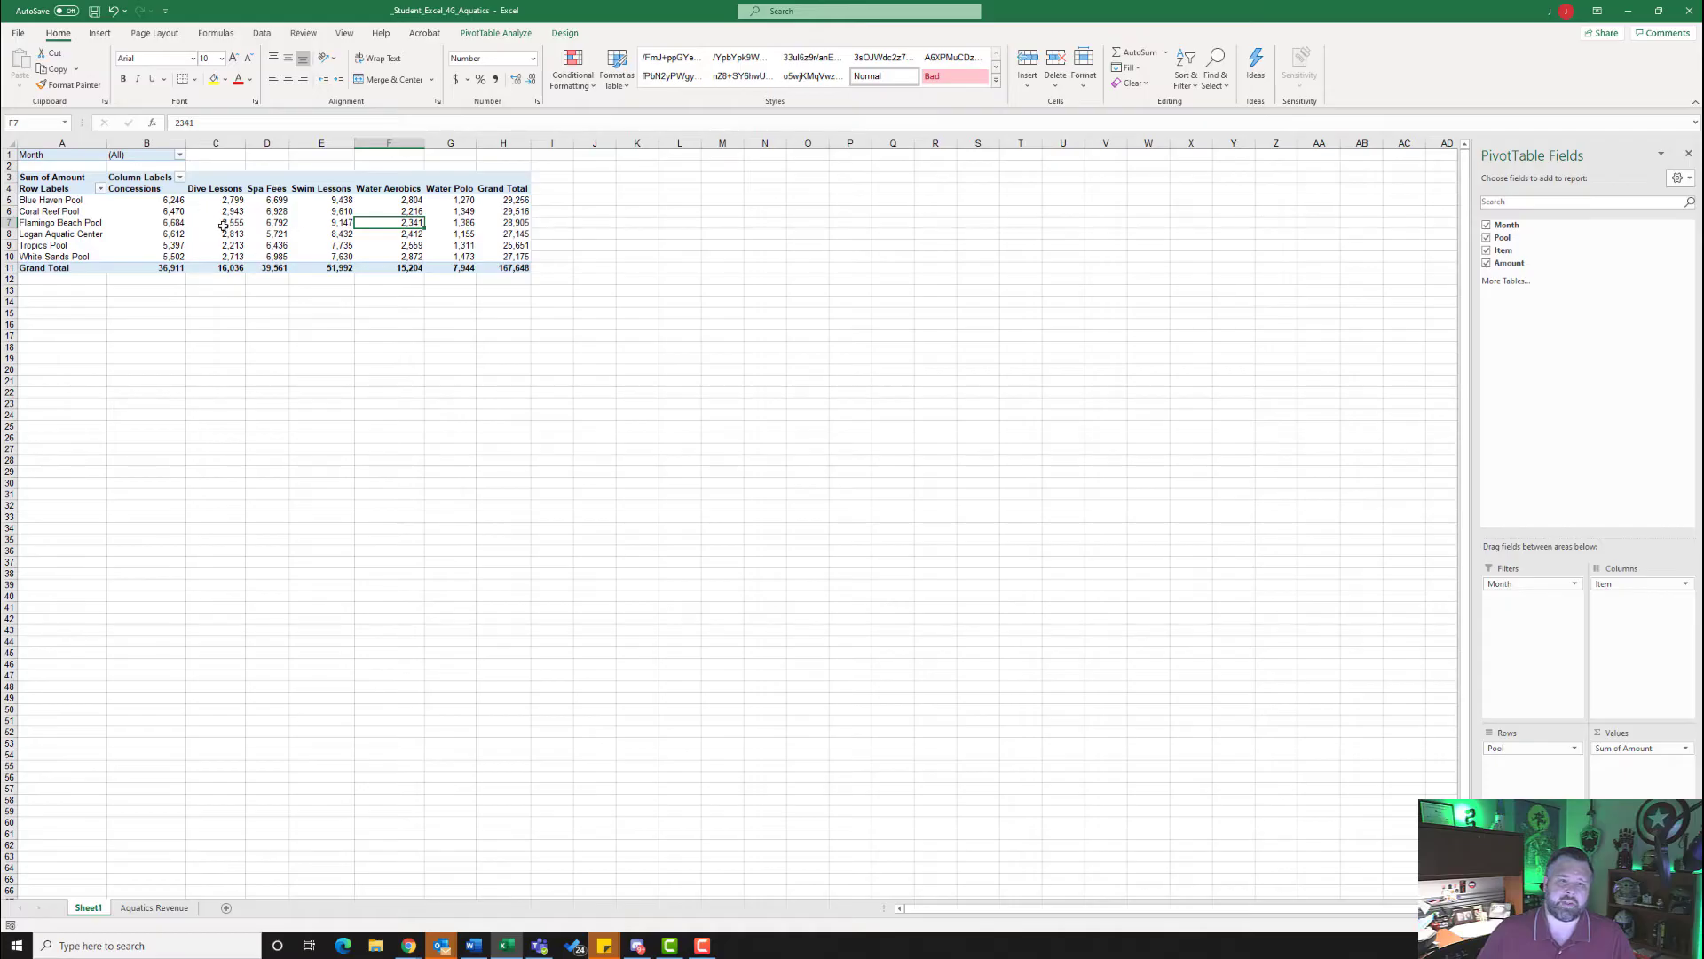
left_click(504, 32)
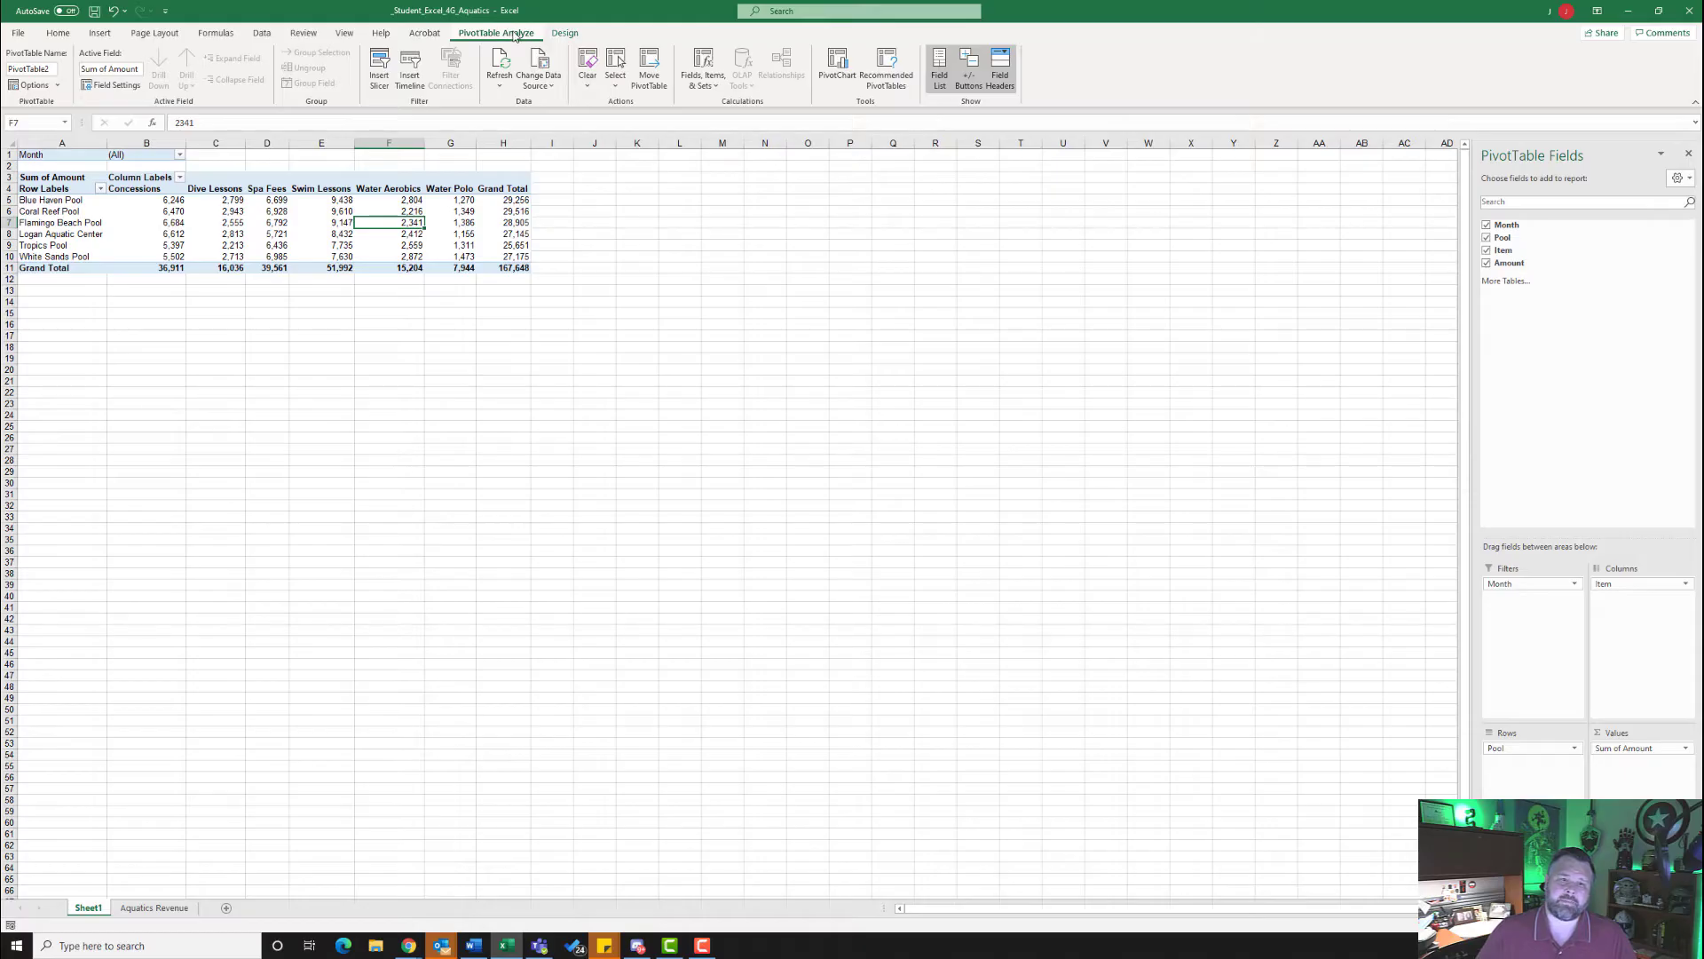
left_click(382, 71)
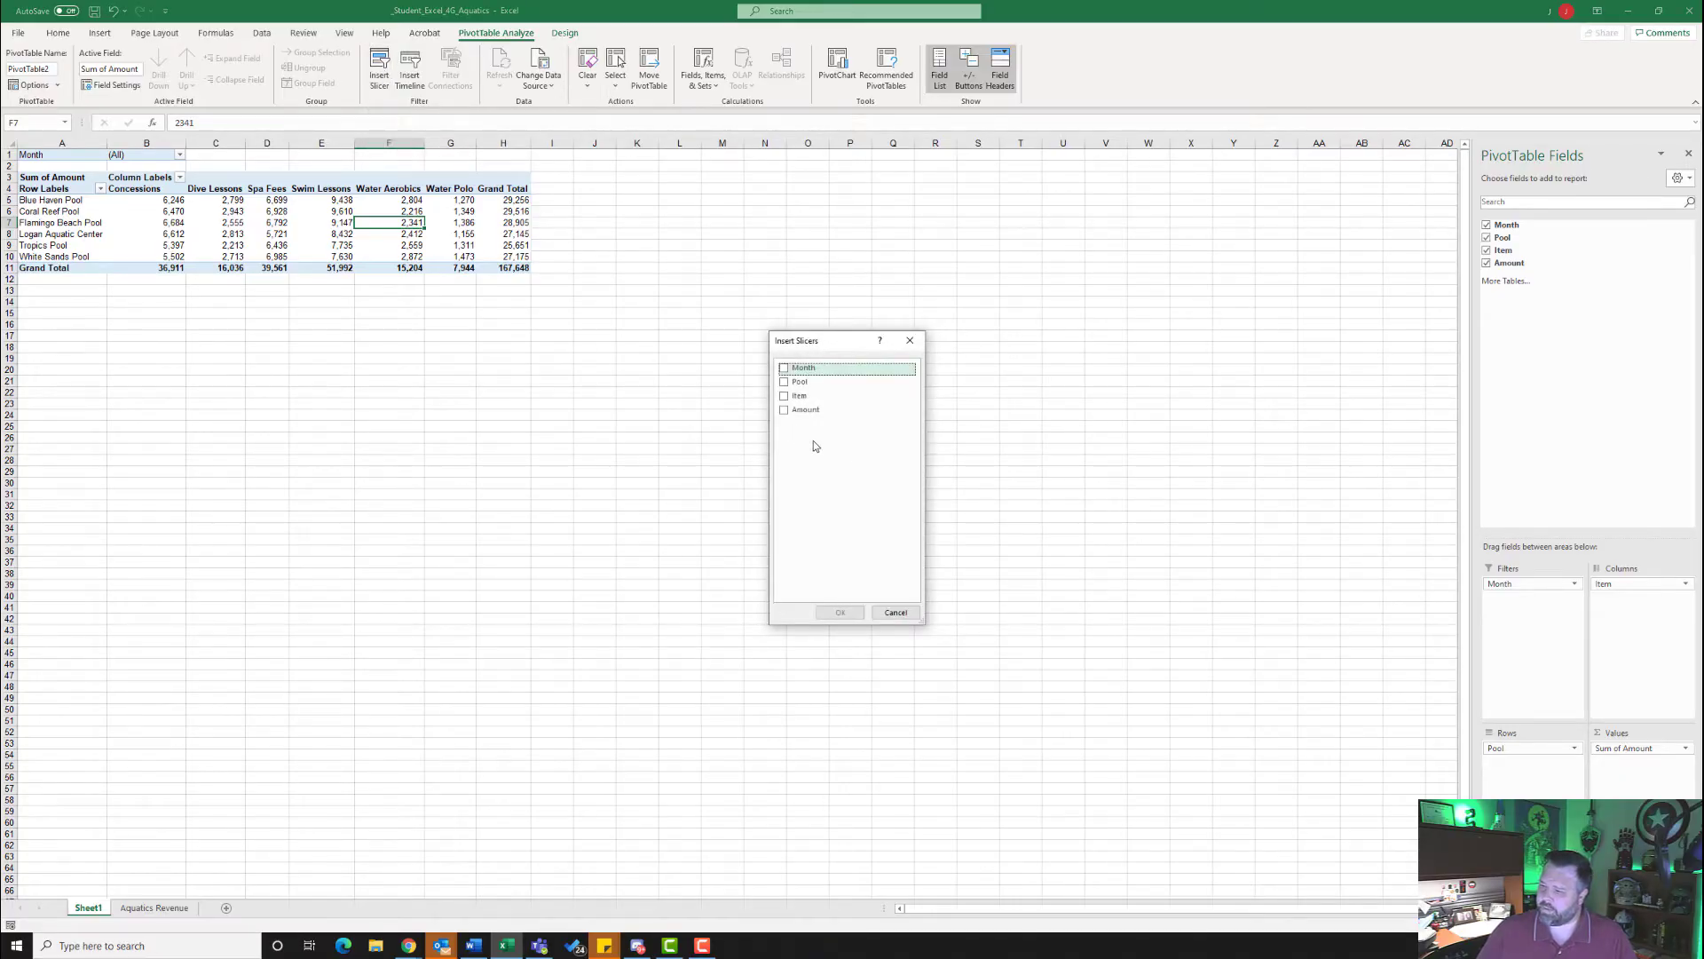
left_click(785, 385)
left_click(784, 396)
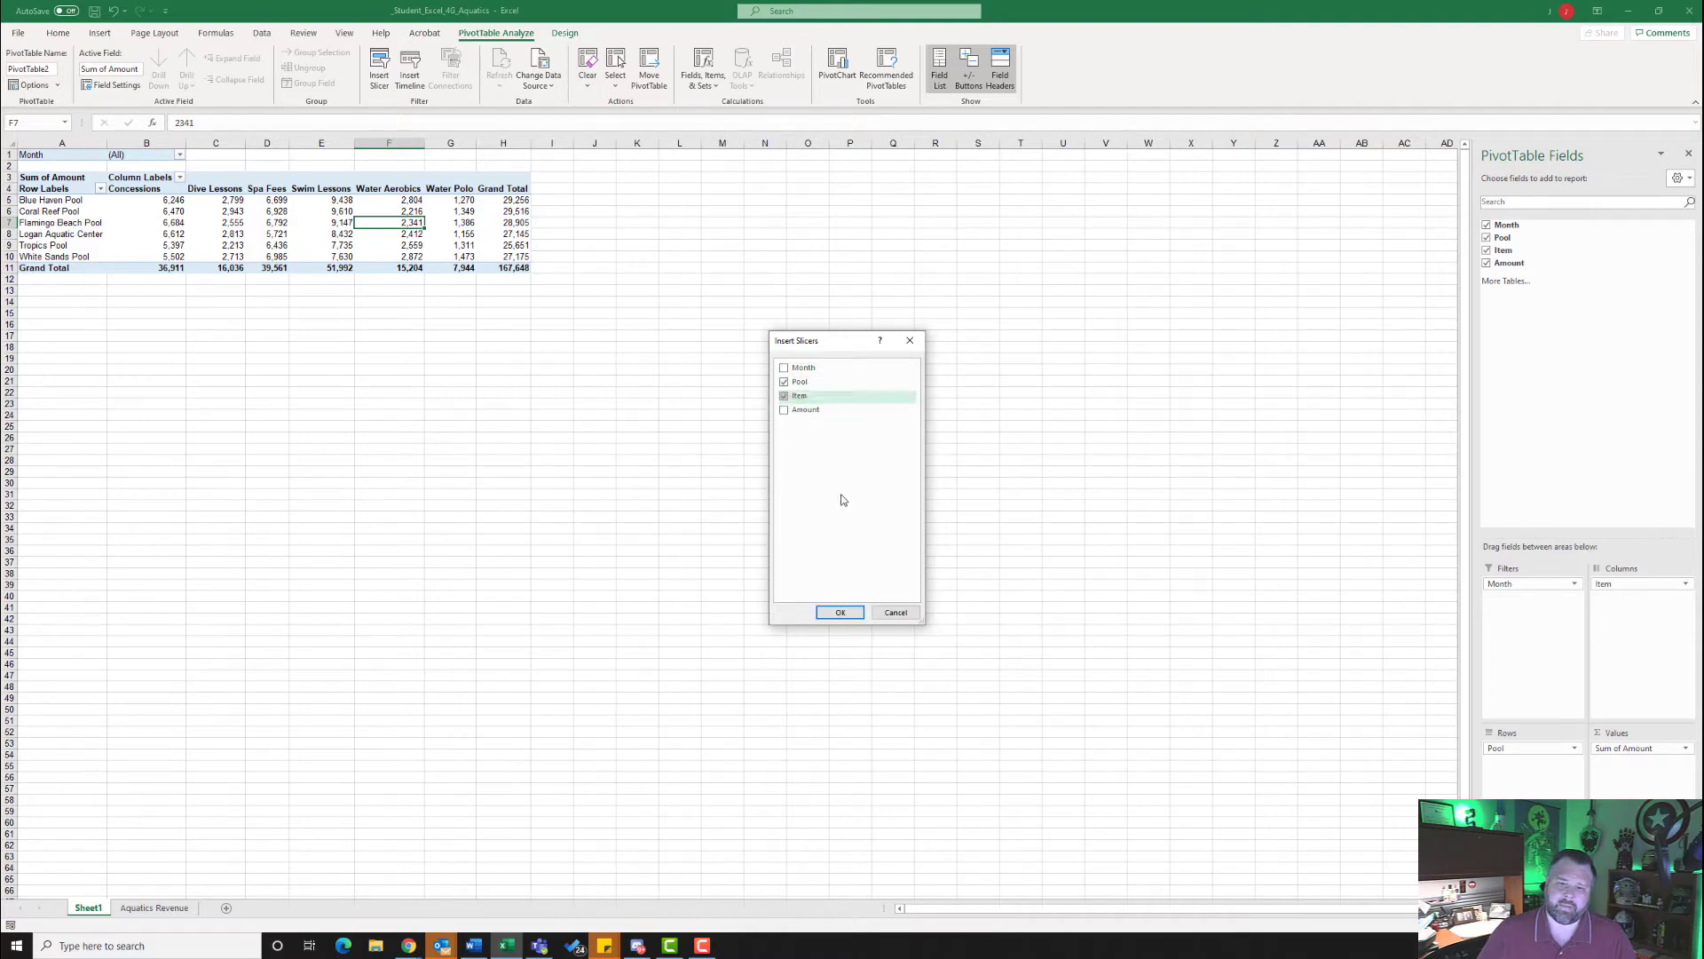
left_click(844, 611)
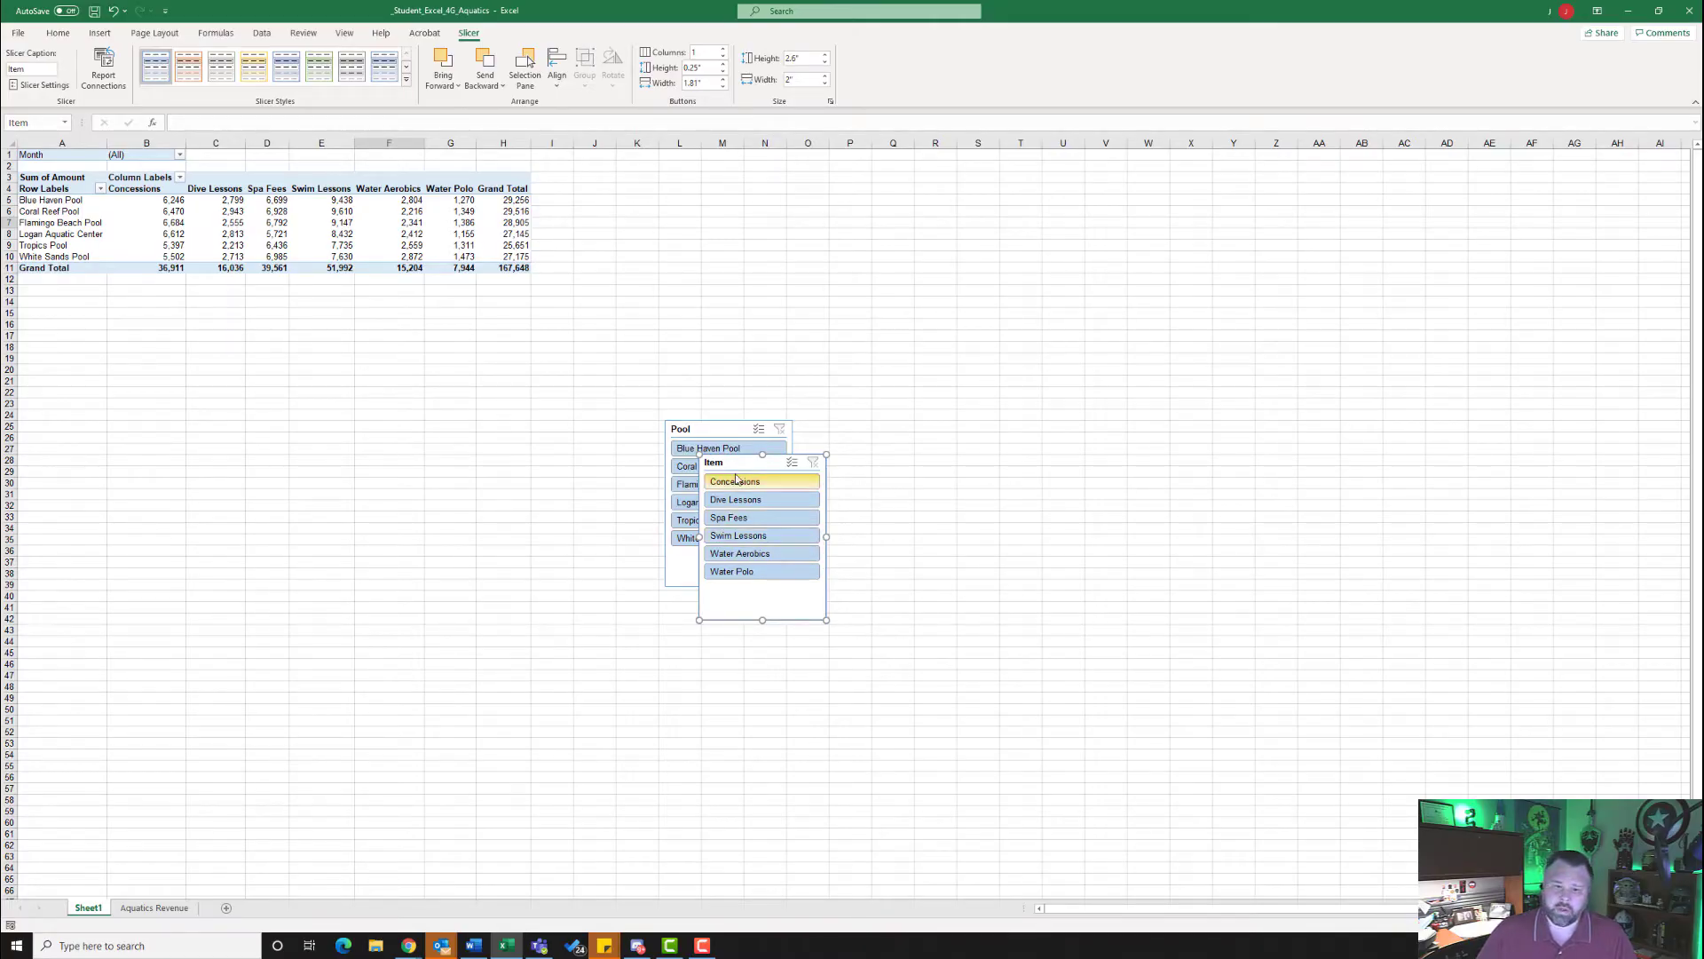
left_click_drag(742, 465, 853, 438)
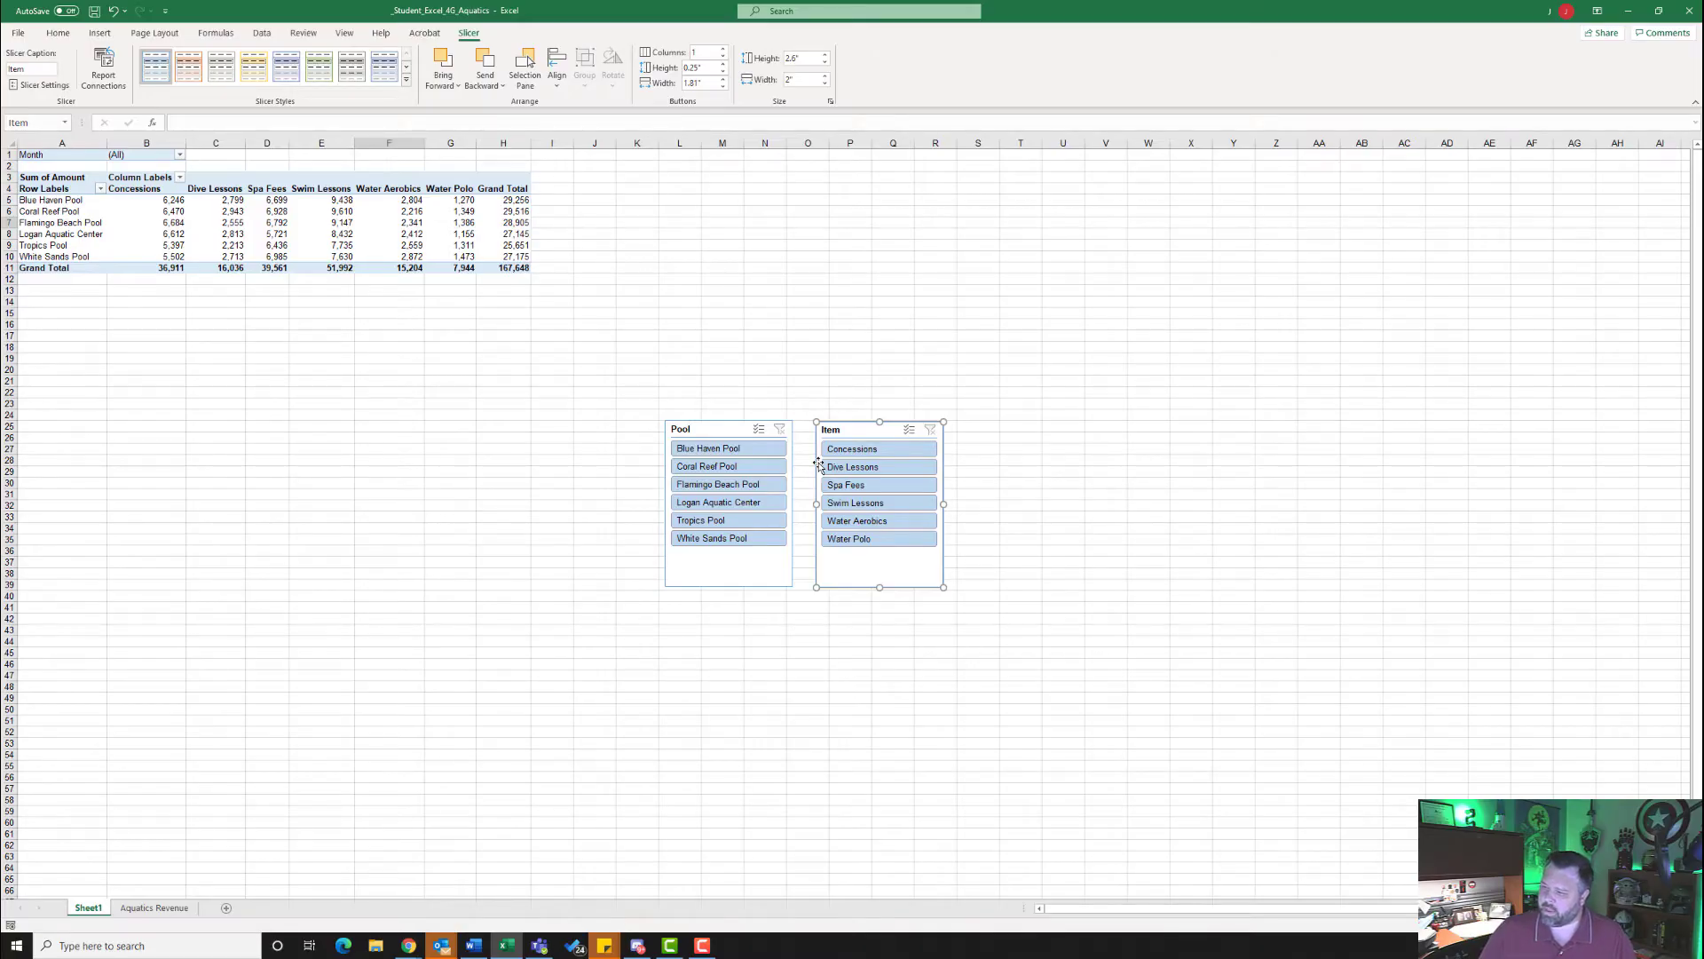
- Filter the PivotTable to Tropics Pool and Spa Fees with the slicers, and move both slicers side by side next to the table, starting near E3
left_click(713, 522)
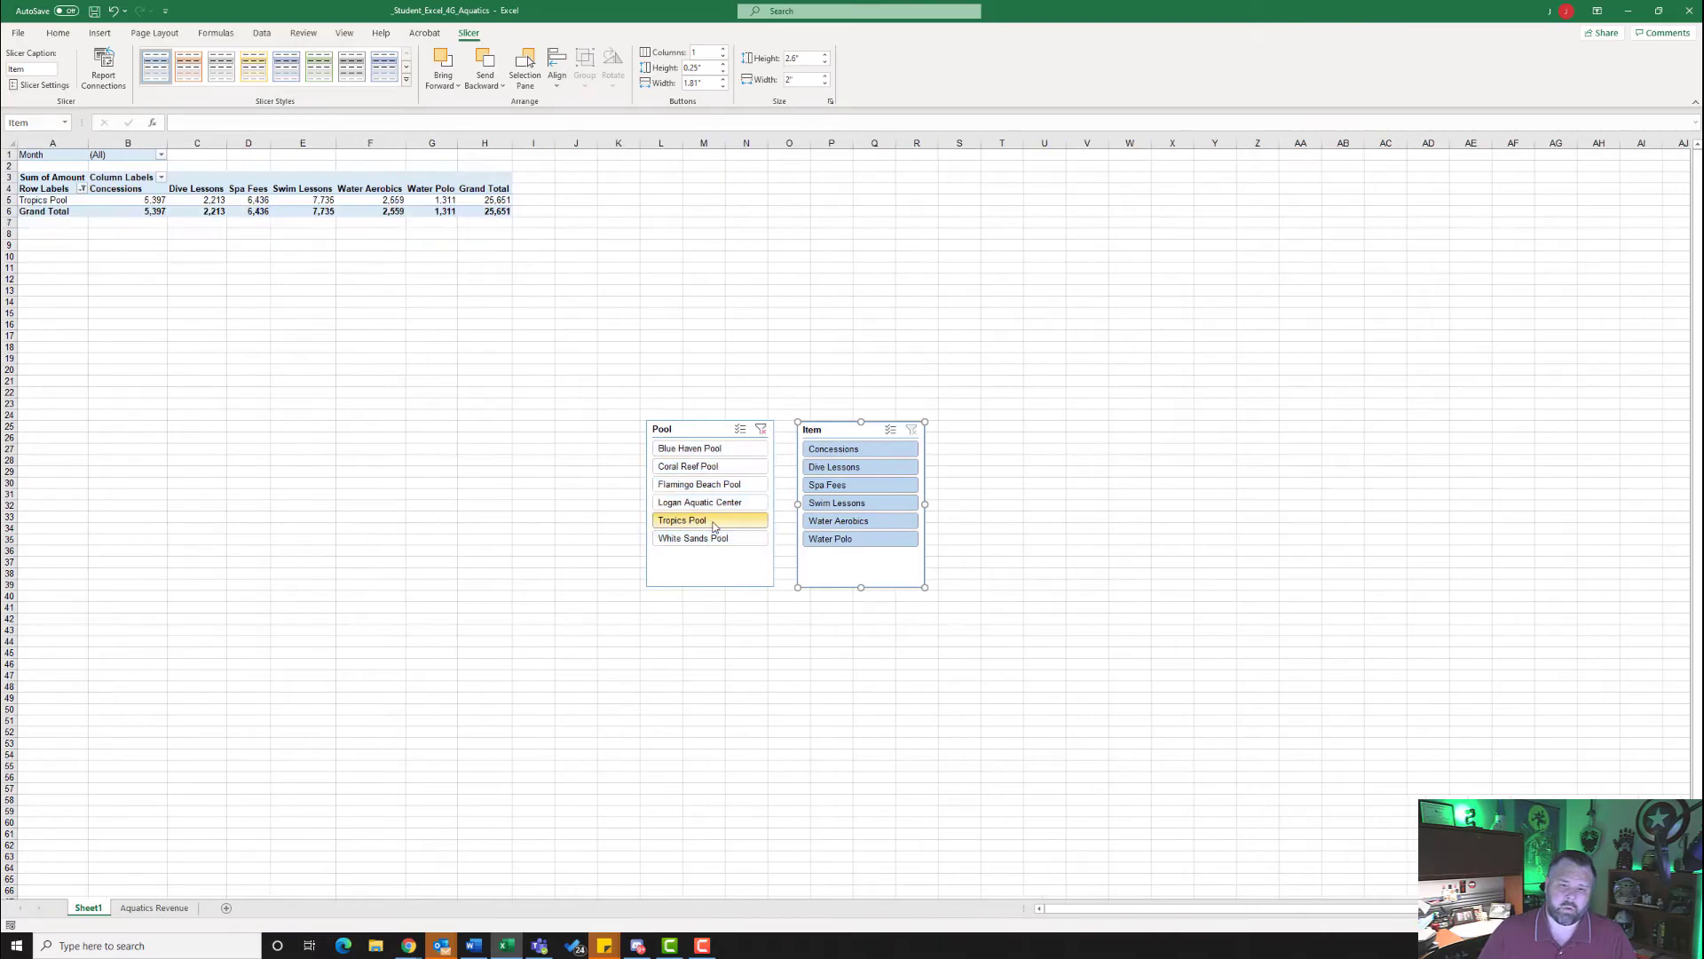
left_click(850, 488)
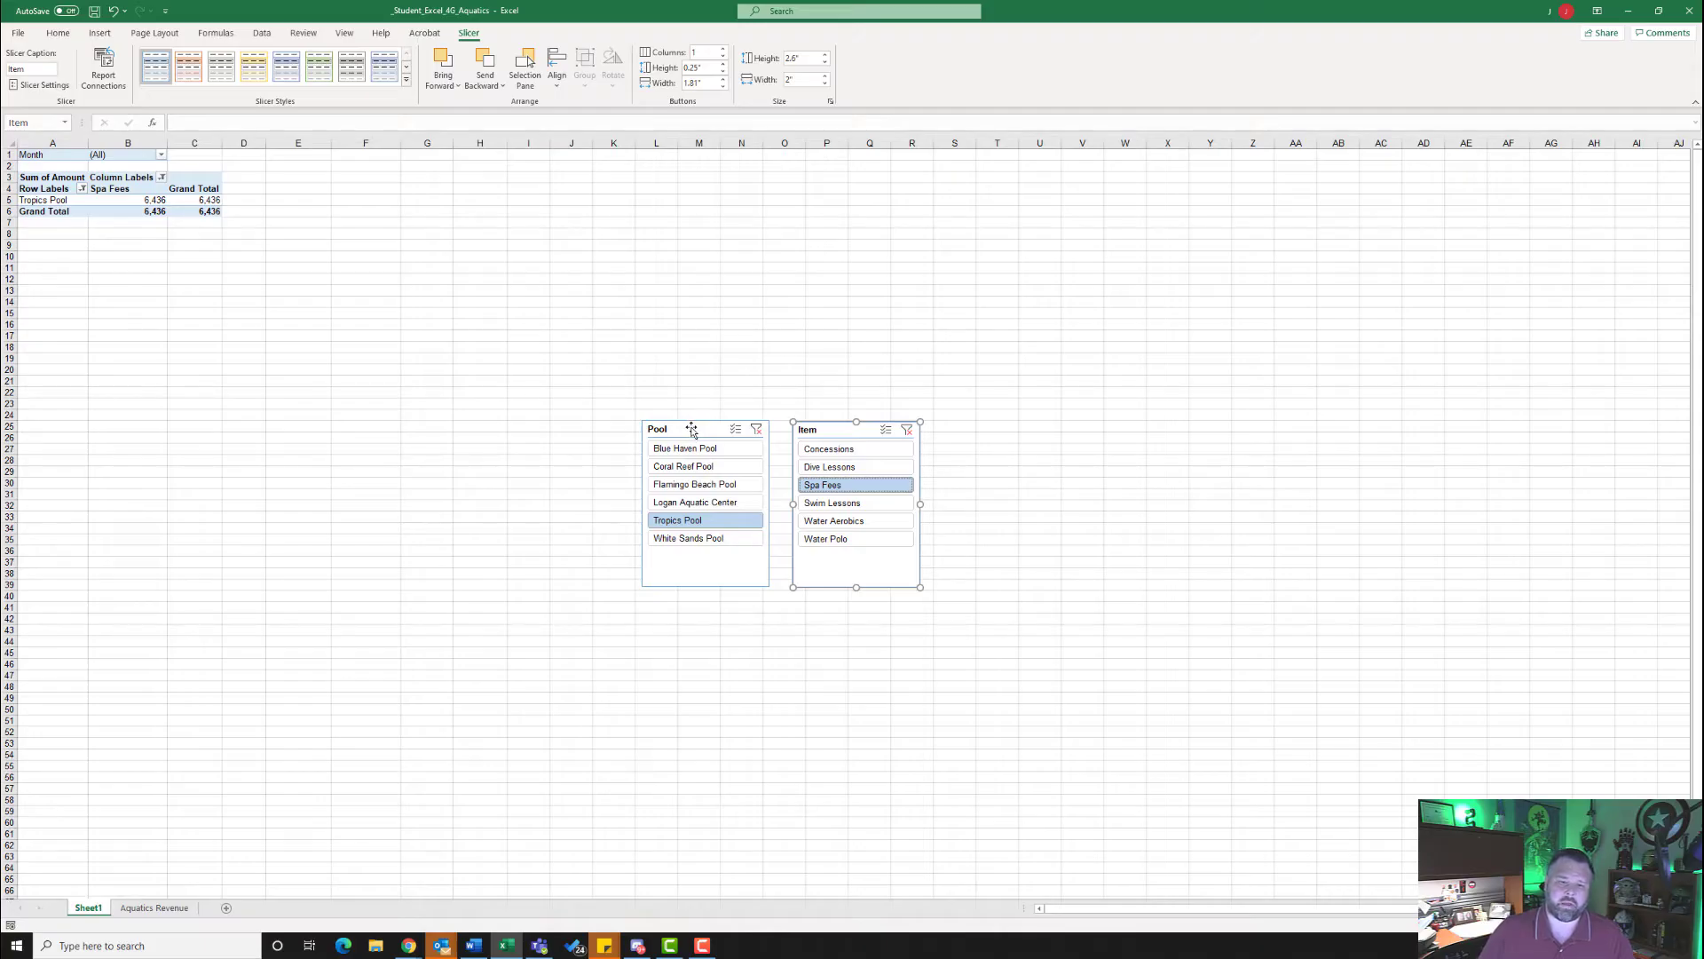
left_click_drag(692, 430, 318, 182)
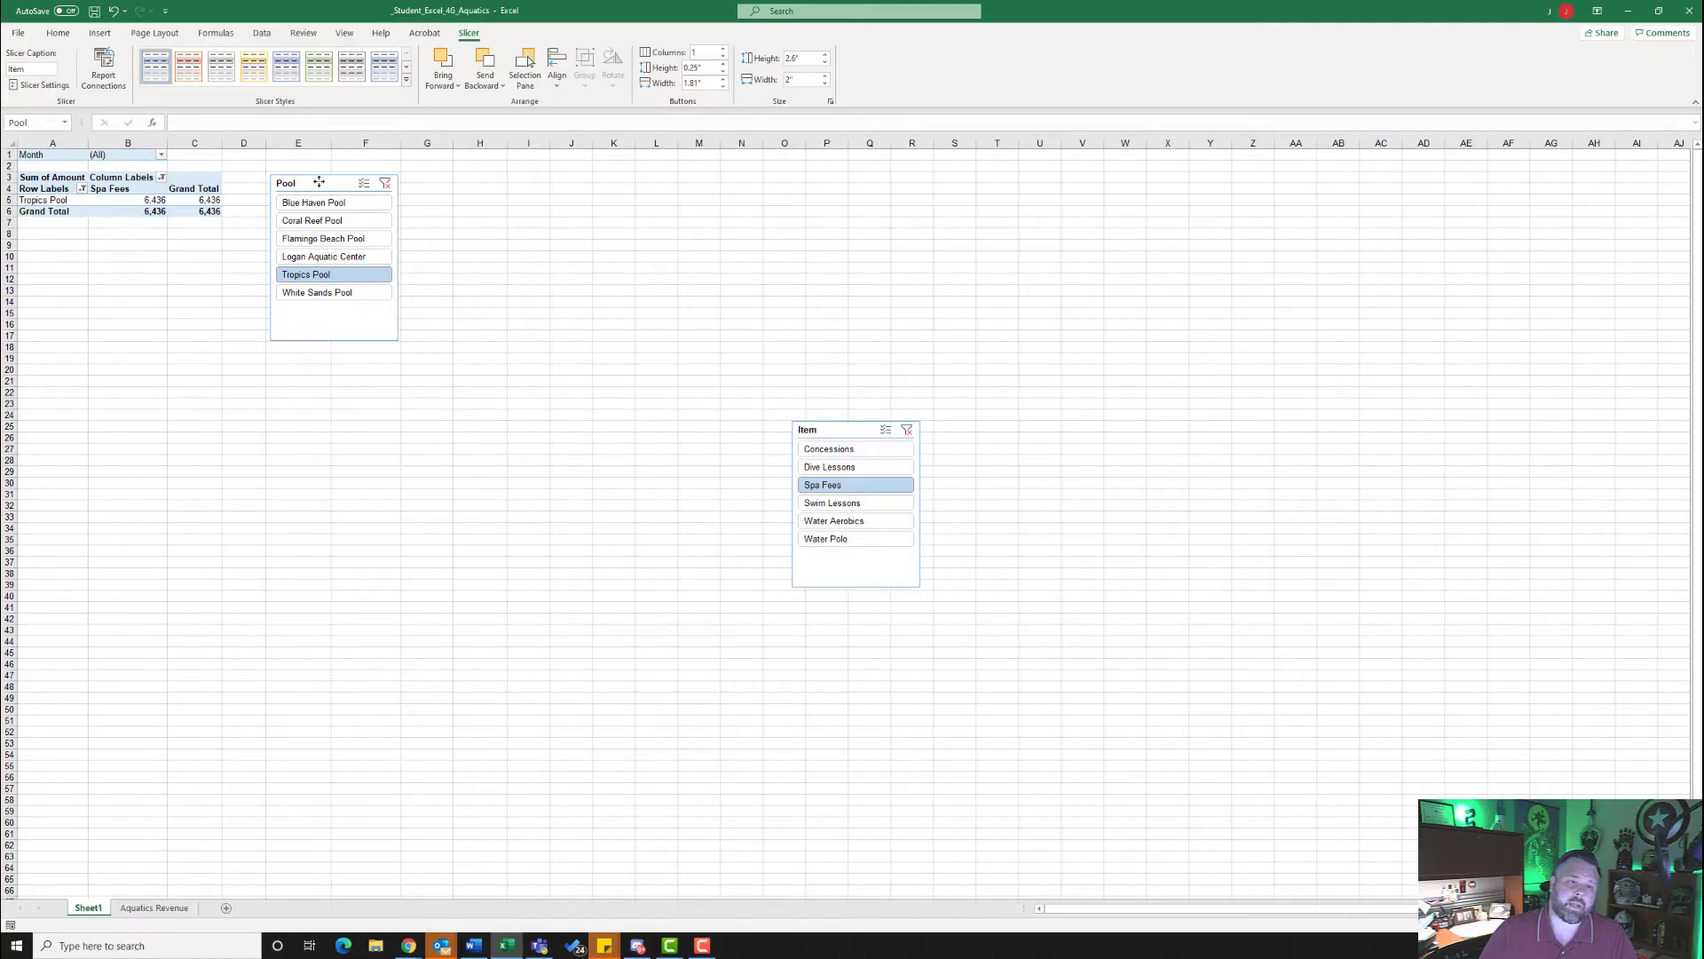
left_click_drag(319, 182, 319, 182)
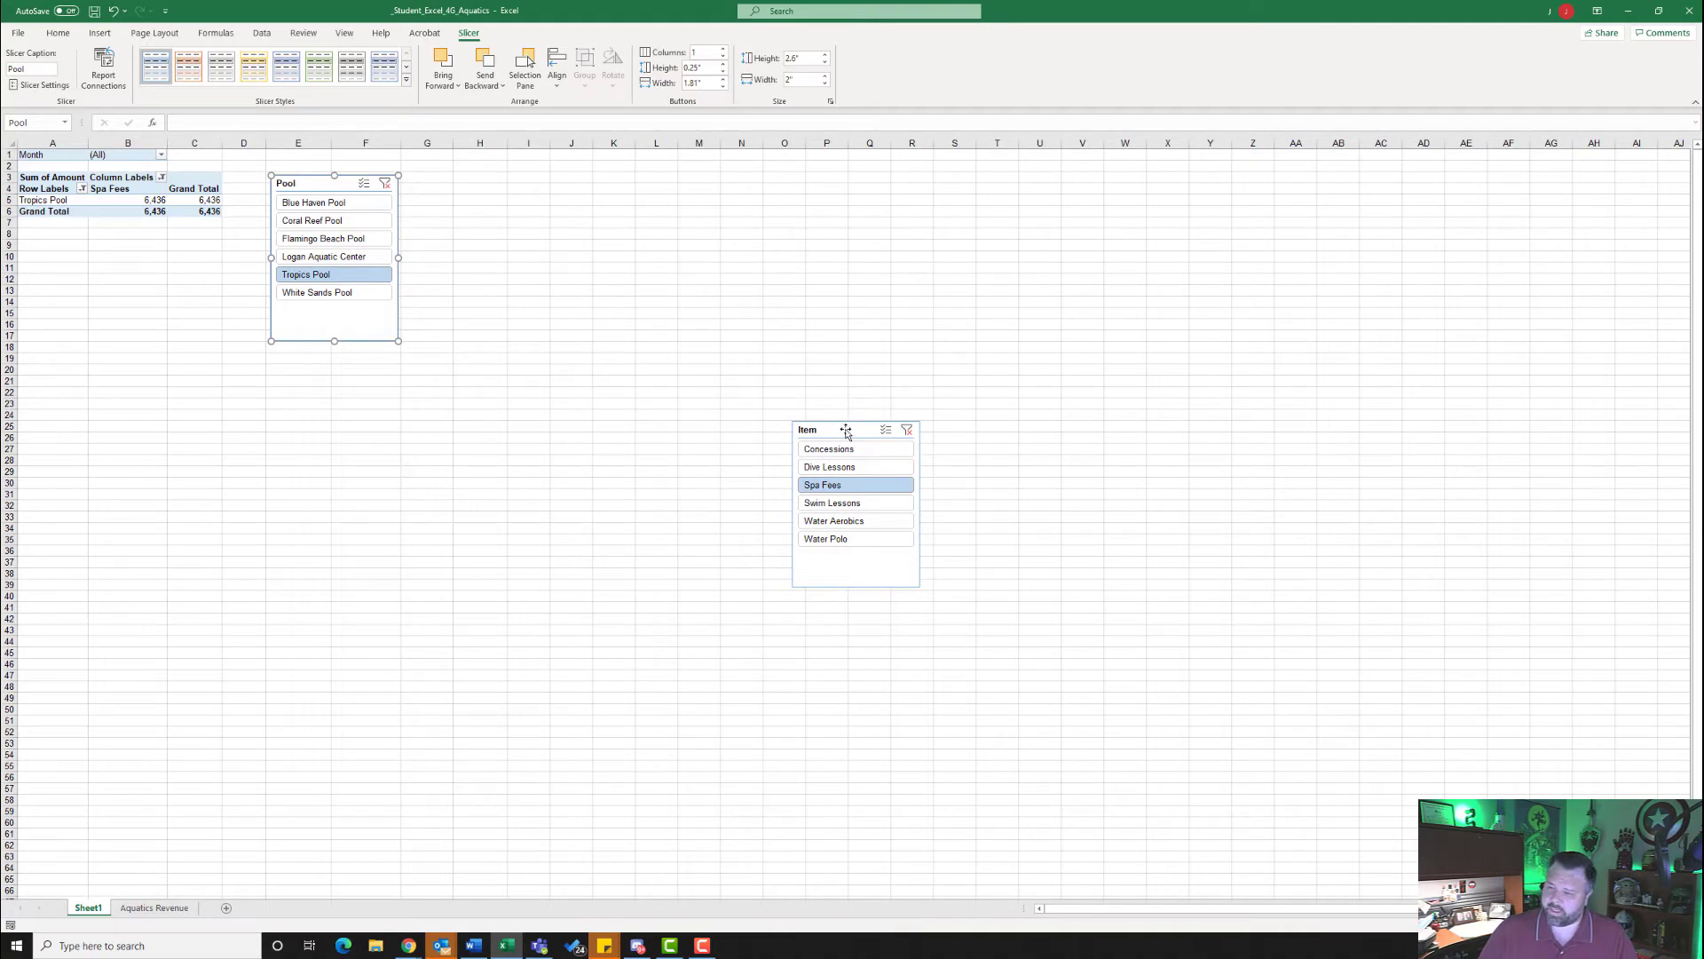
left_click_drag(846, 432, 456, 183)
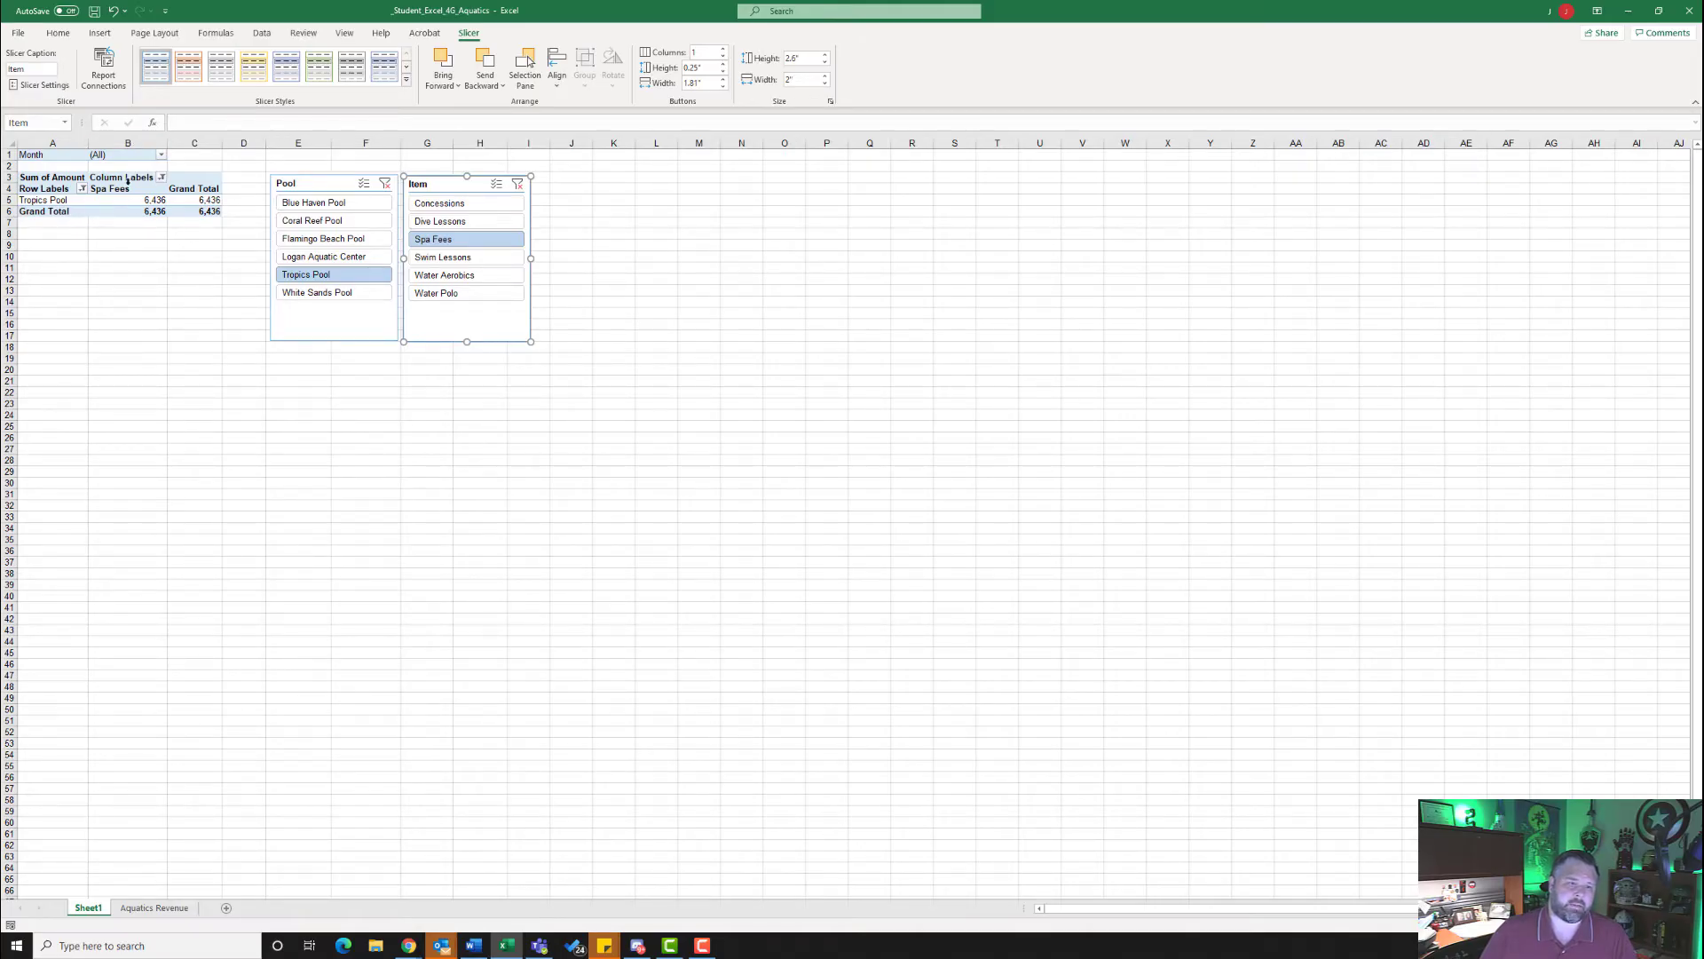
- Create a copy of Sheet1 in the same workbook, placed before the original Sheet1
right_click(87, 910)
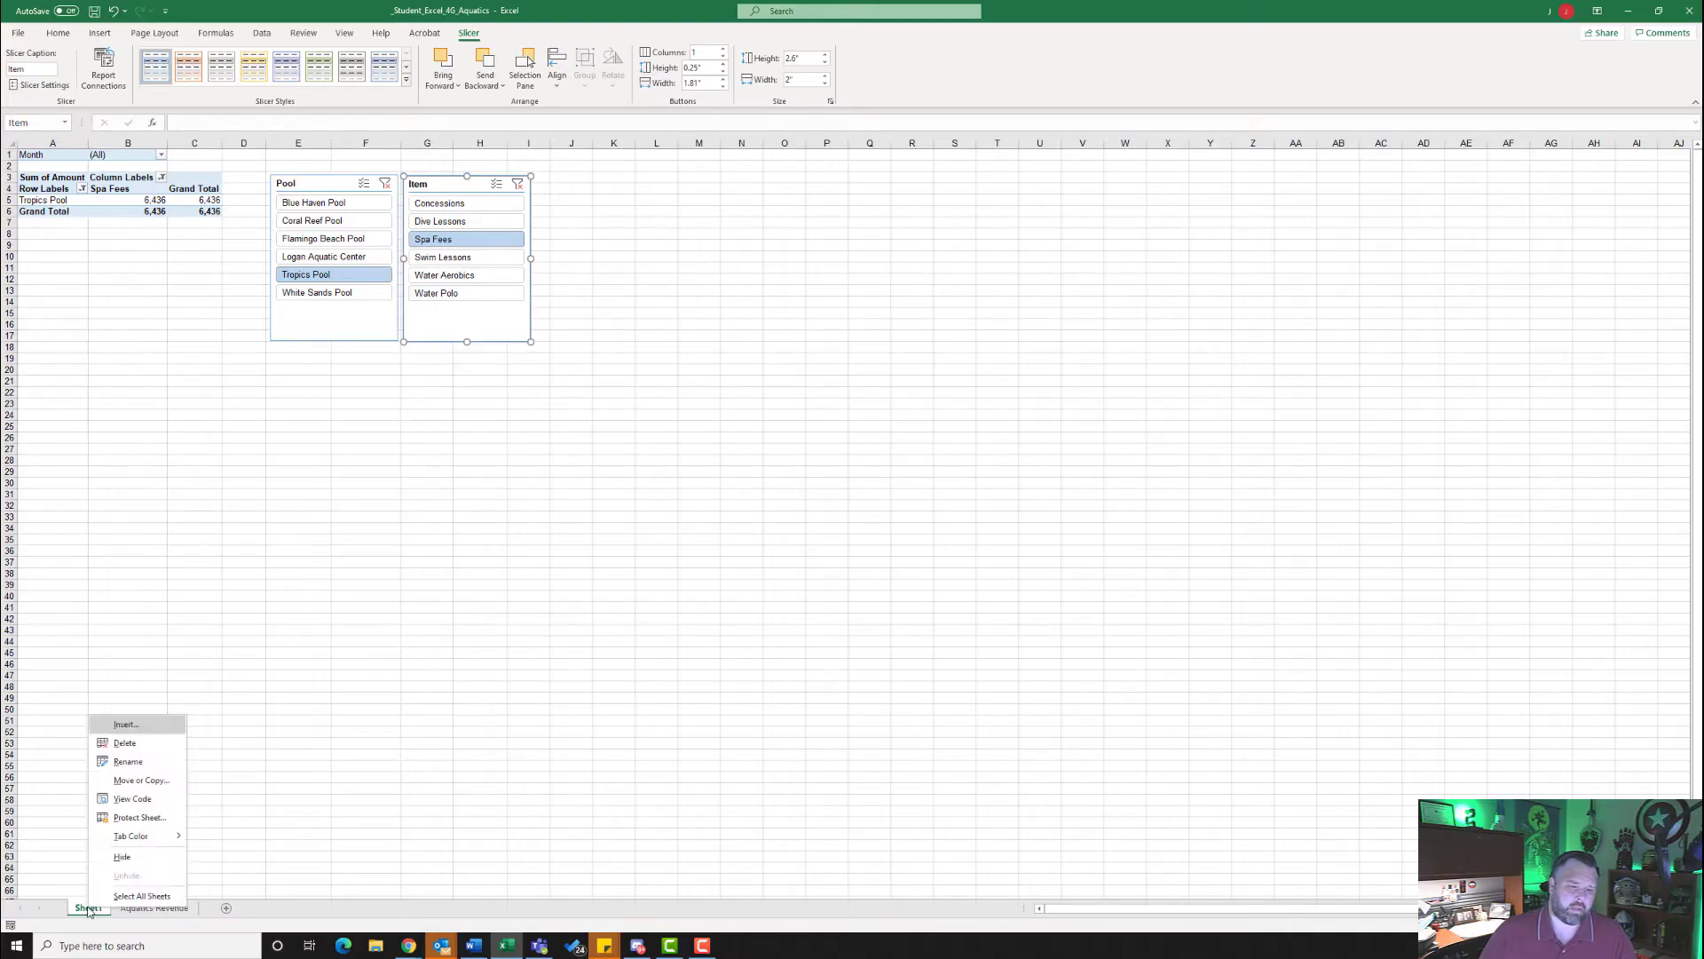
left_click(151, 781)
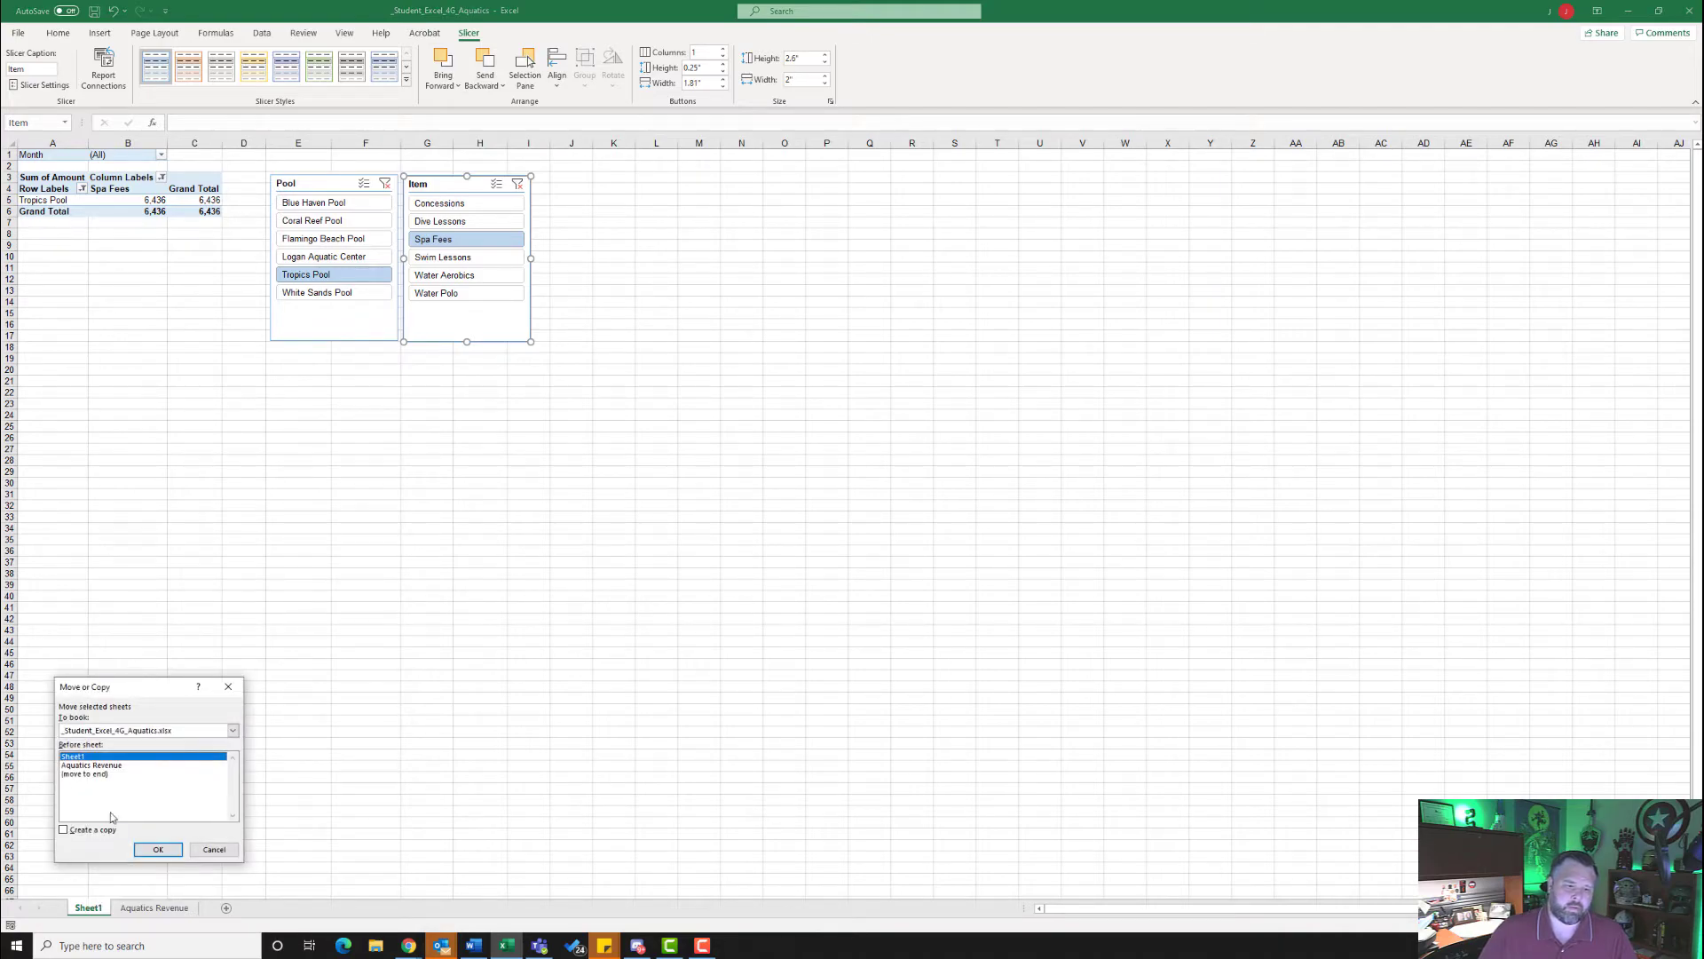
left_click(63, 831)
left_click(159, 852)
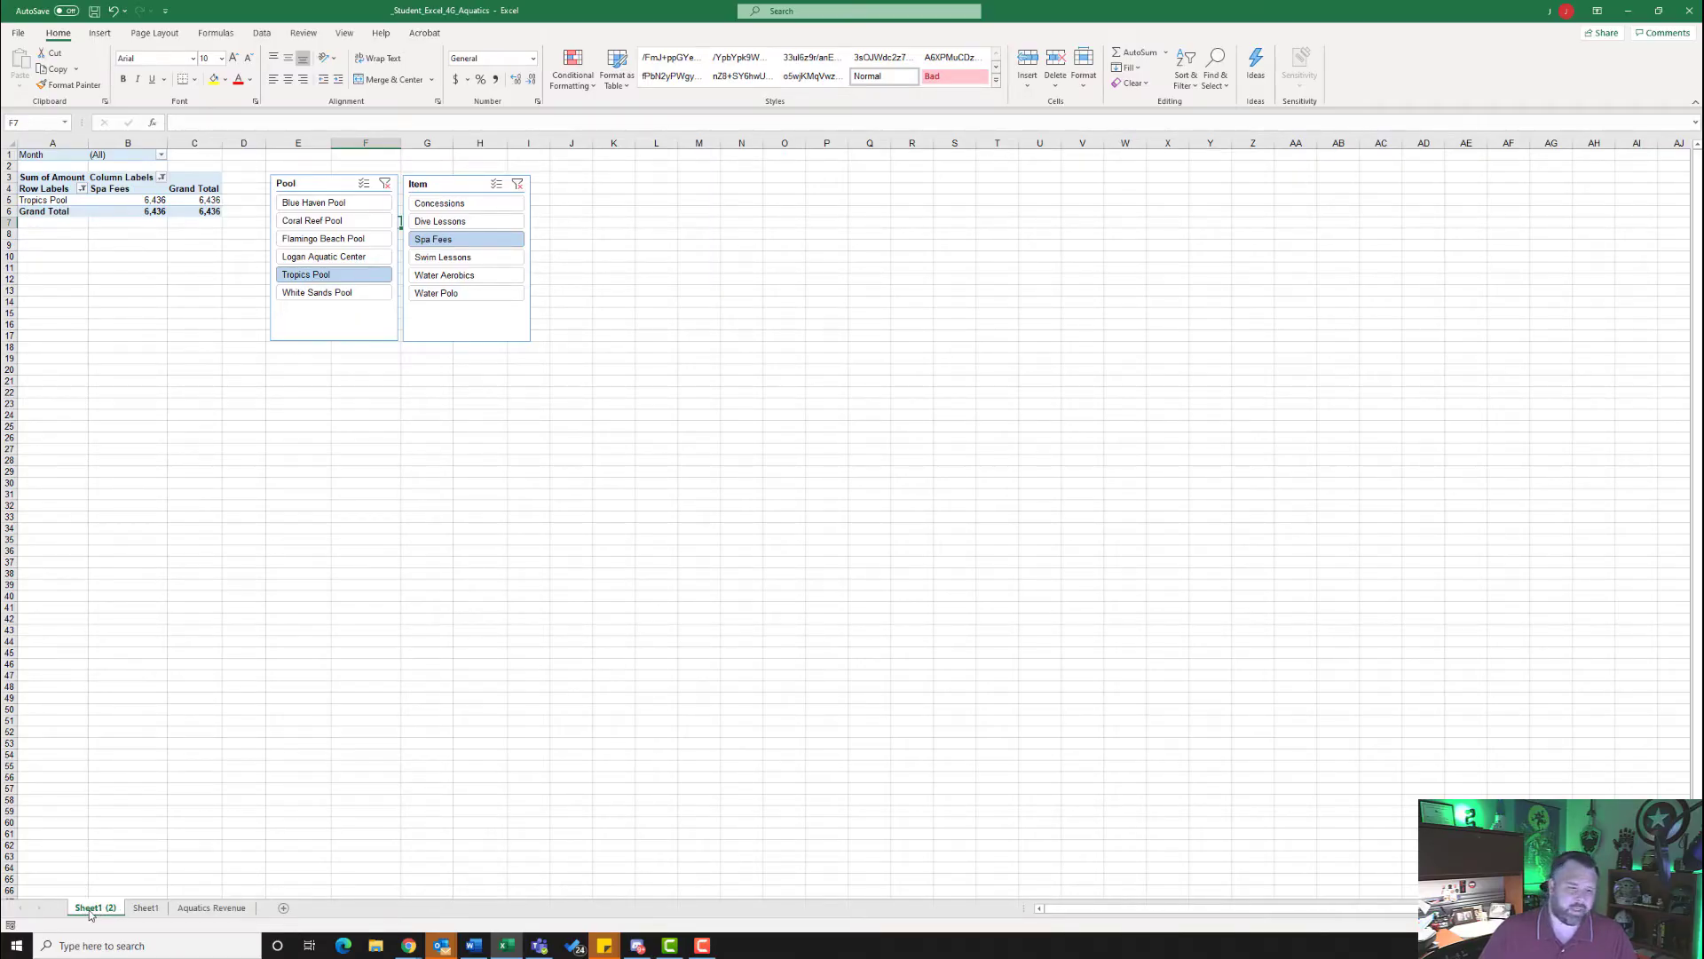
- Rename the copied sheet as Tropics Pool
right_click(92, 909)
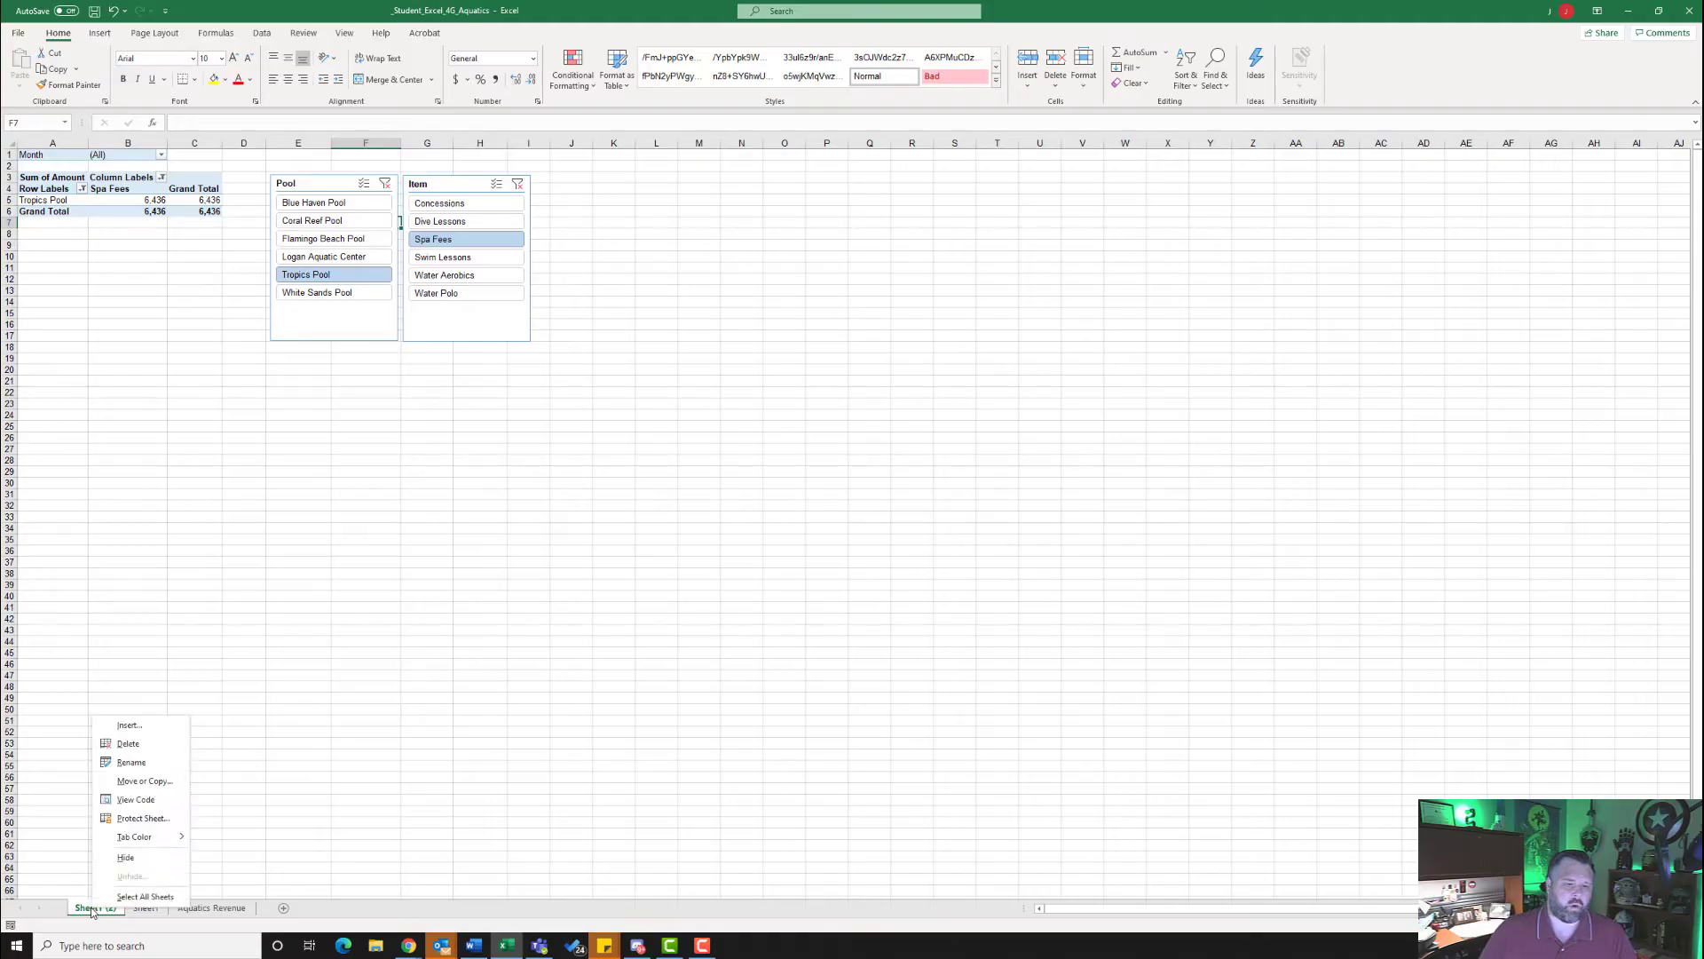
left_click(131, 762)
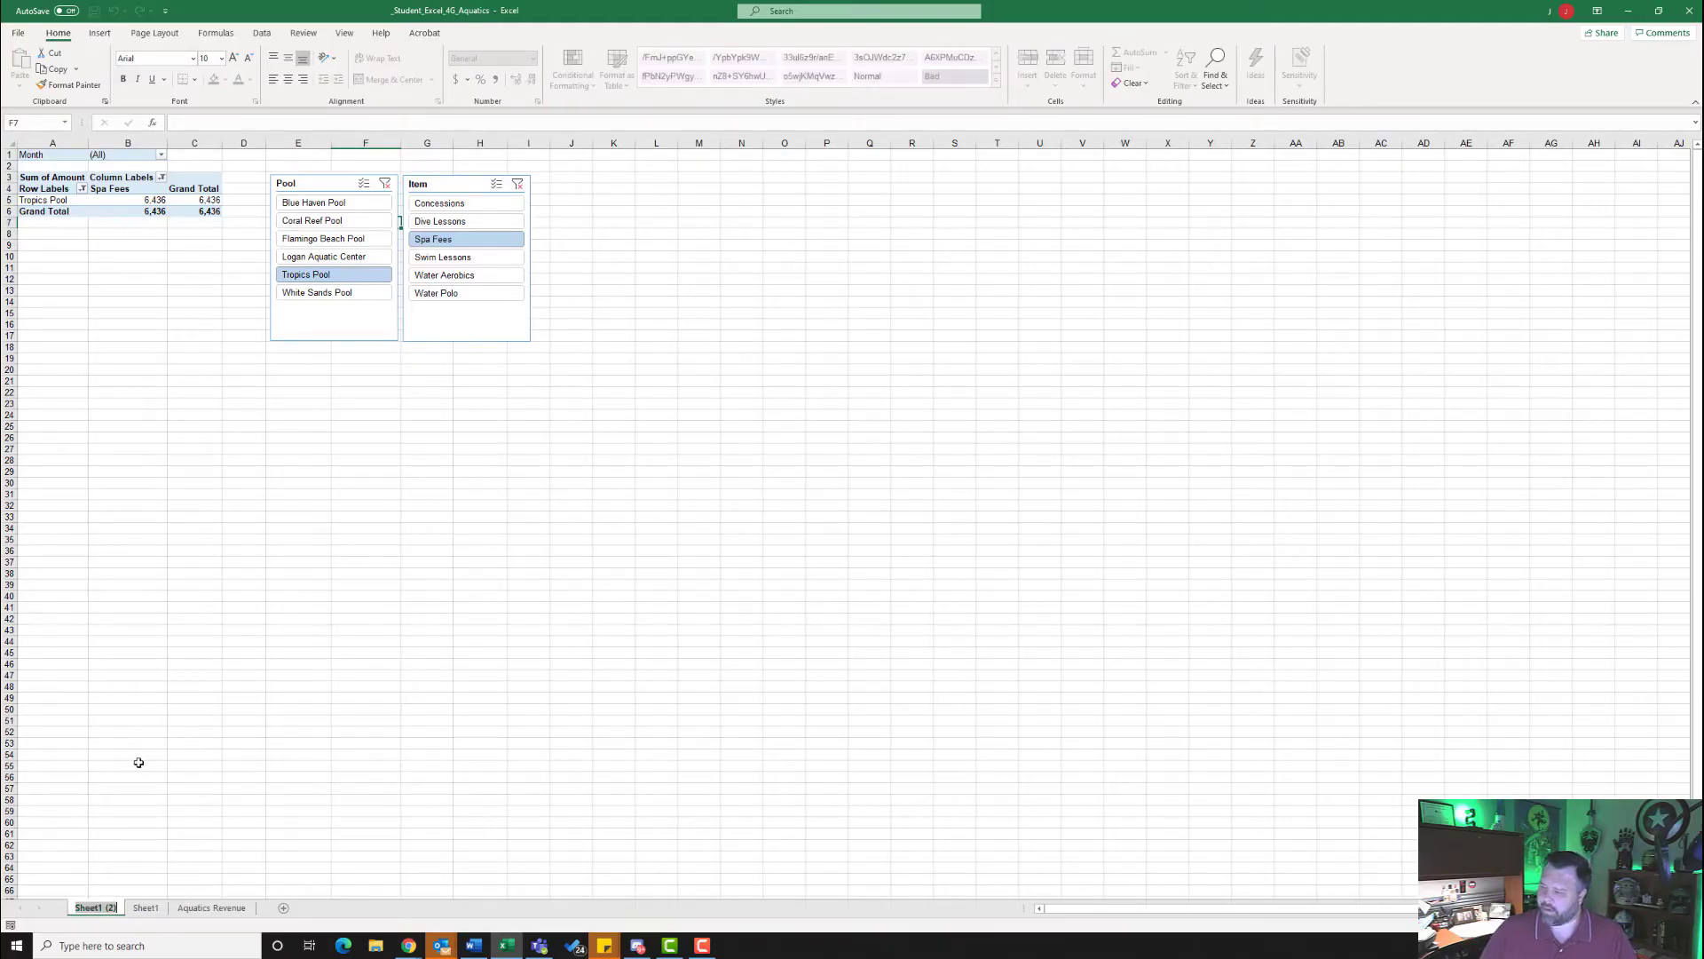
type("Tropi")
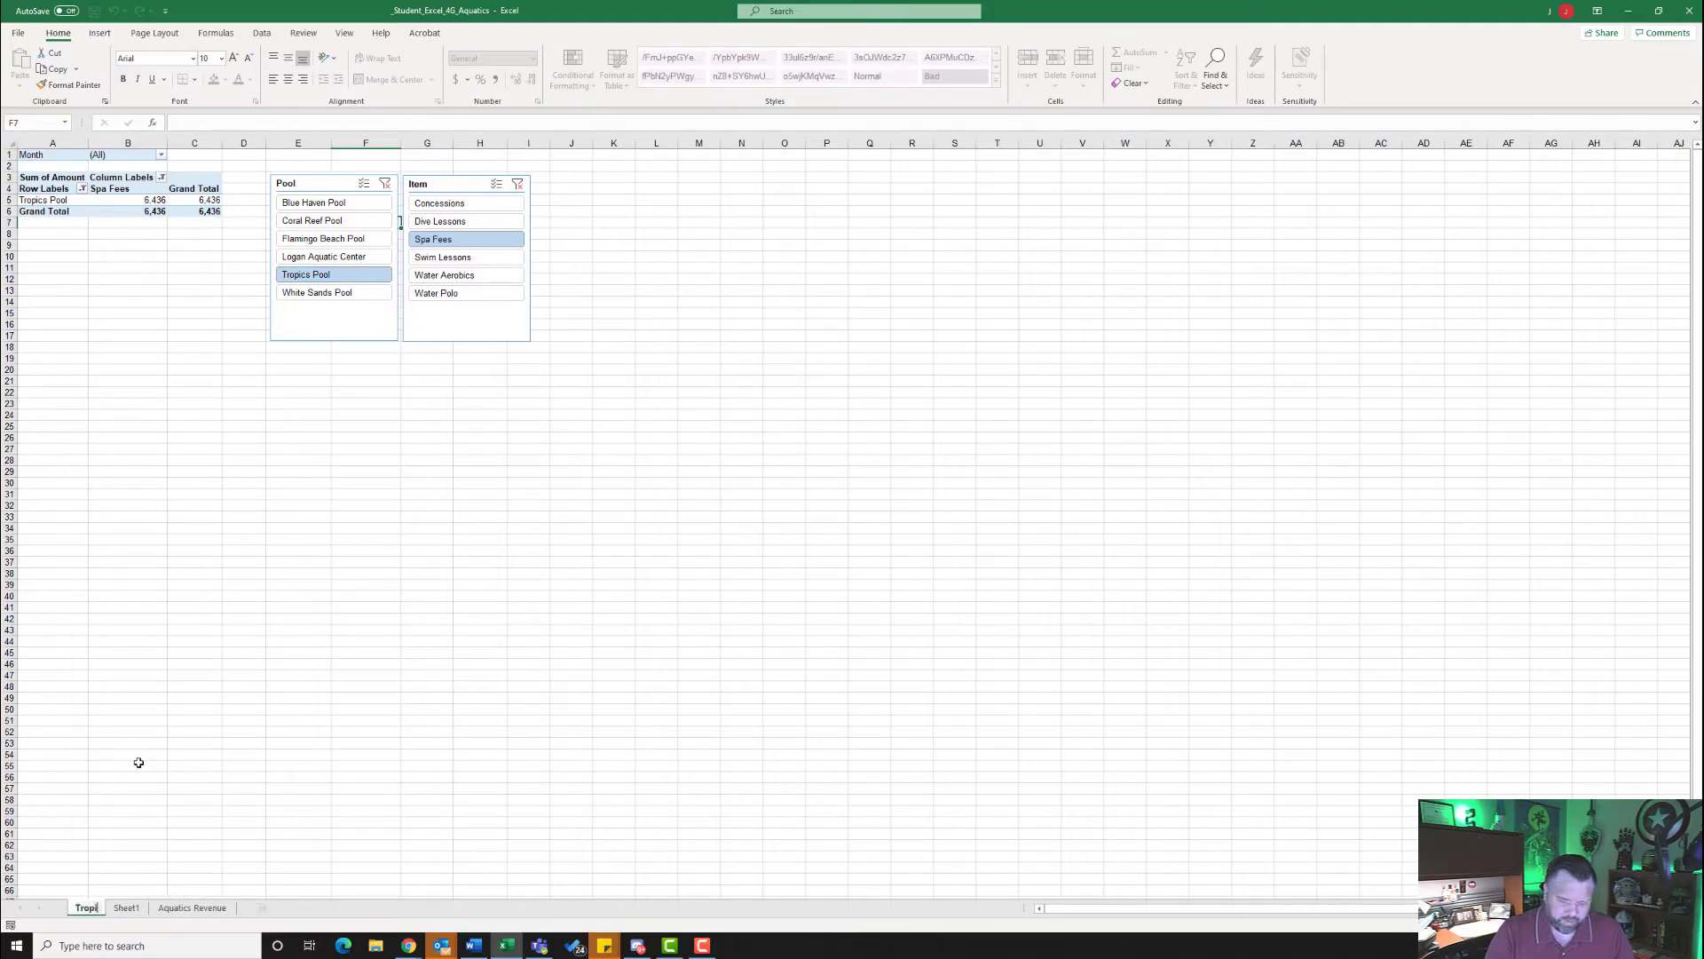
type("cs Po")
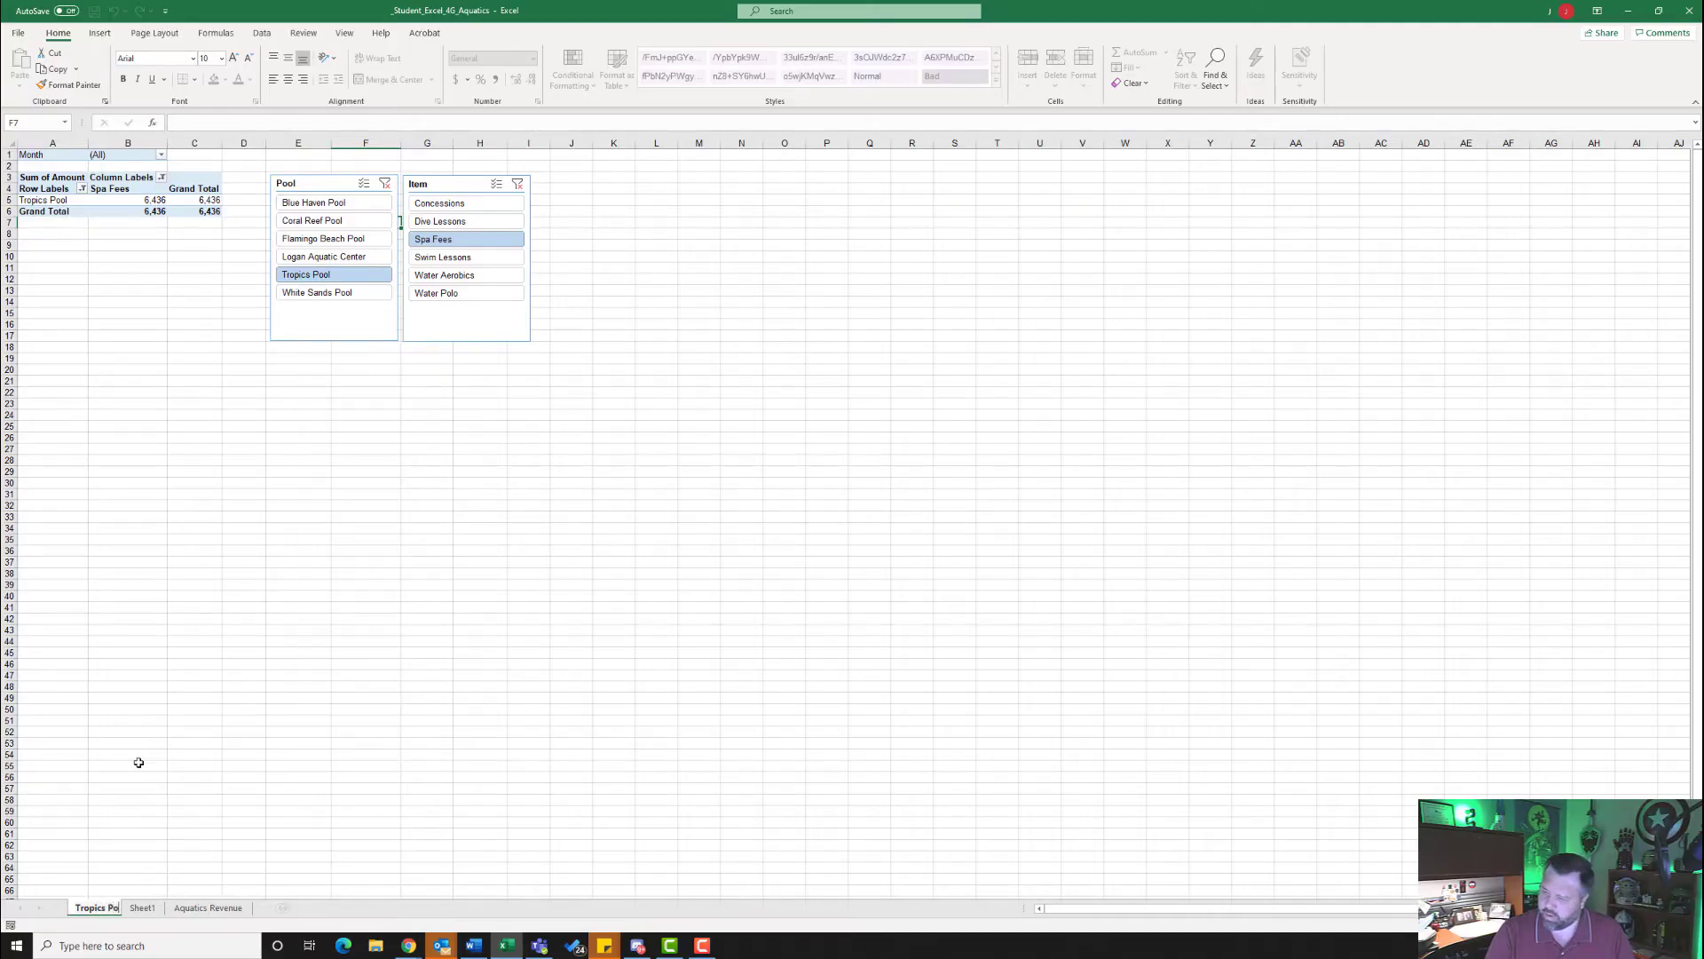
type("olk")
key("BackSpace")
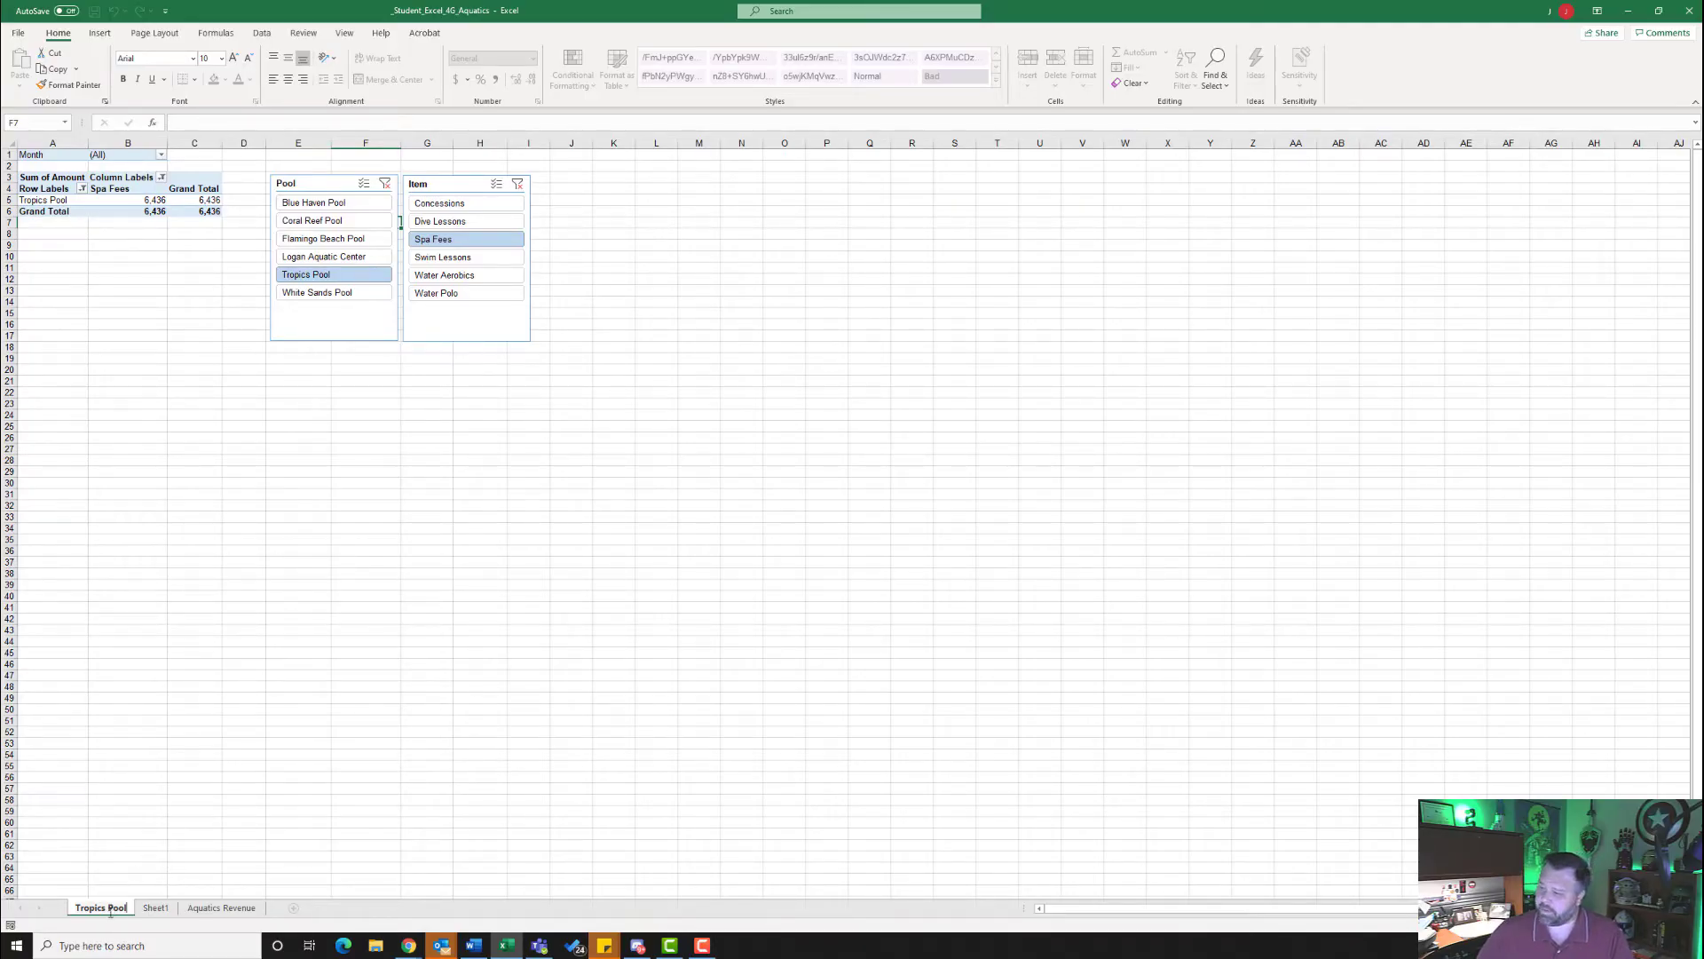
key("Return")
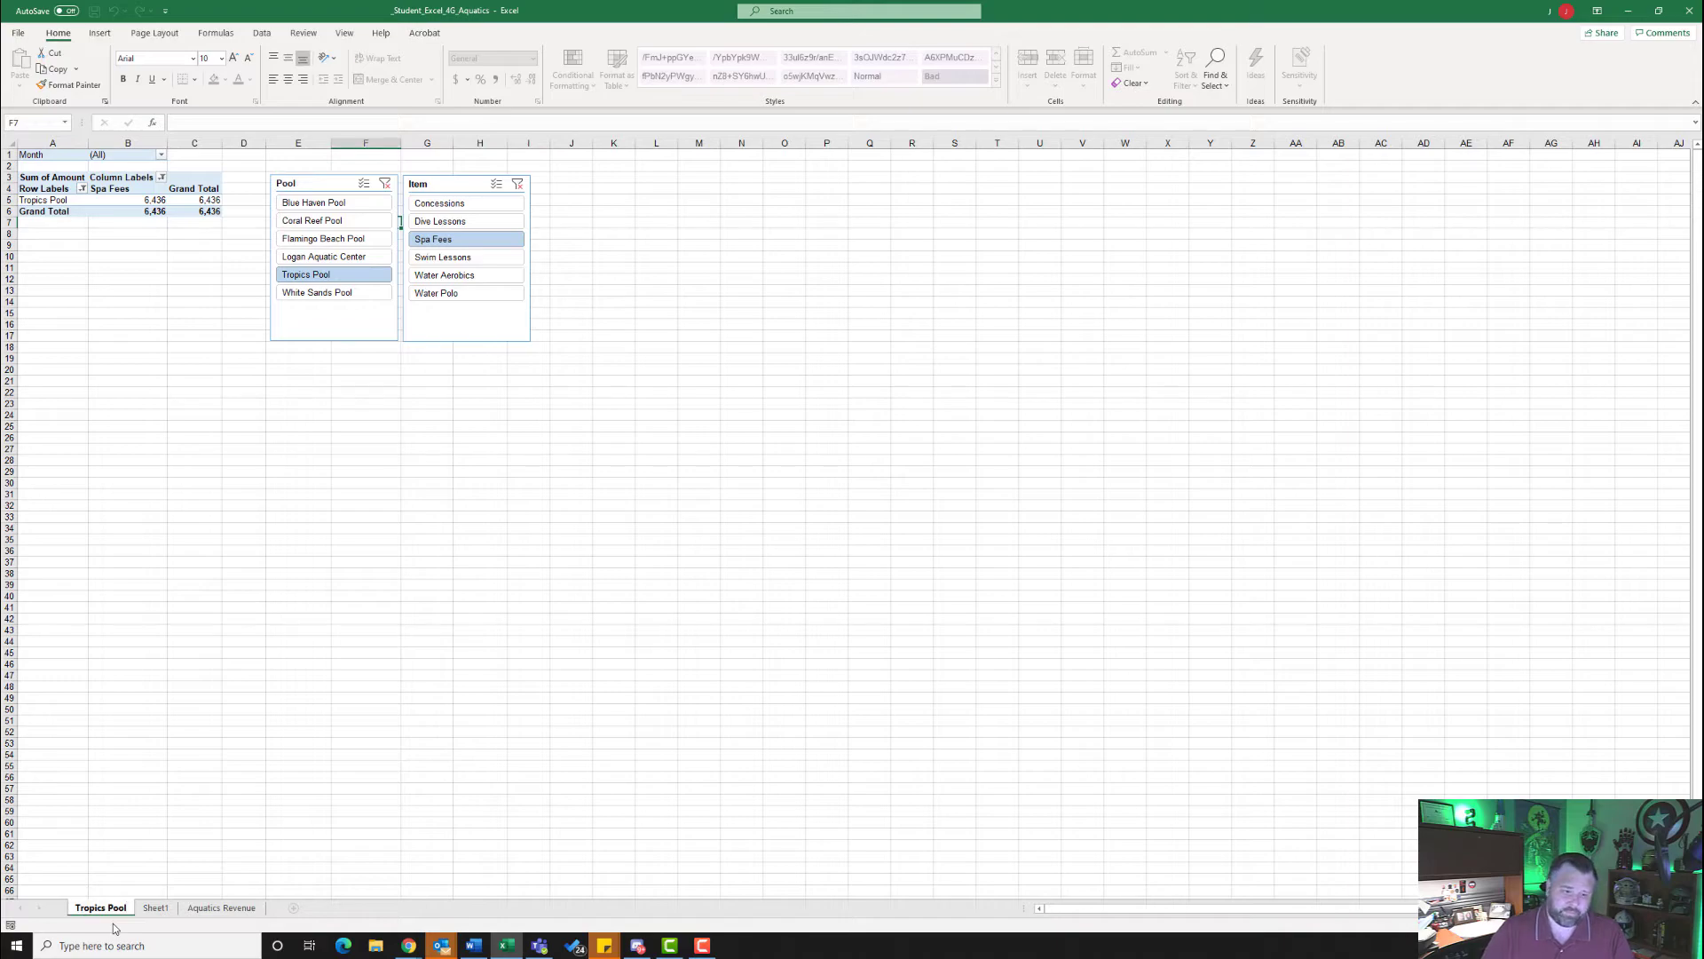
- On Sheet1, clear the Pool and Item slicer filters and delete both slicers
left_click(155, 909)
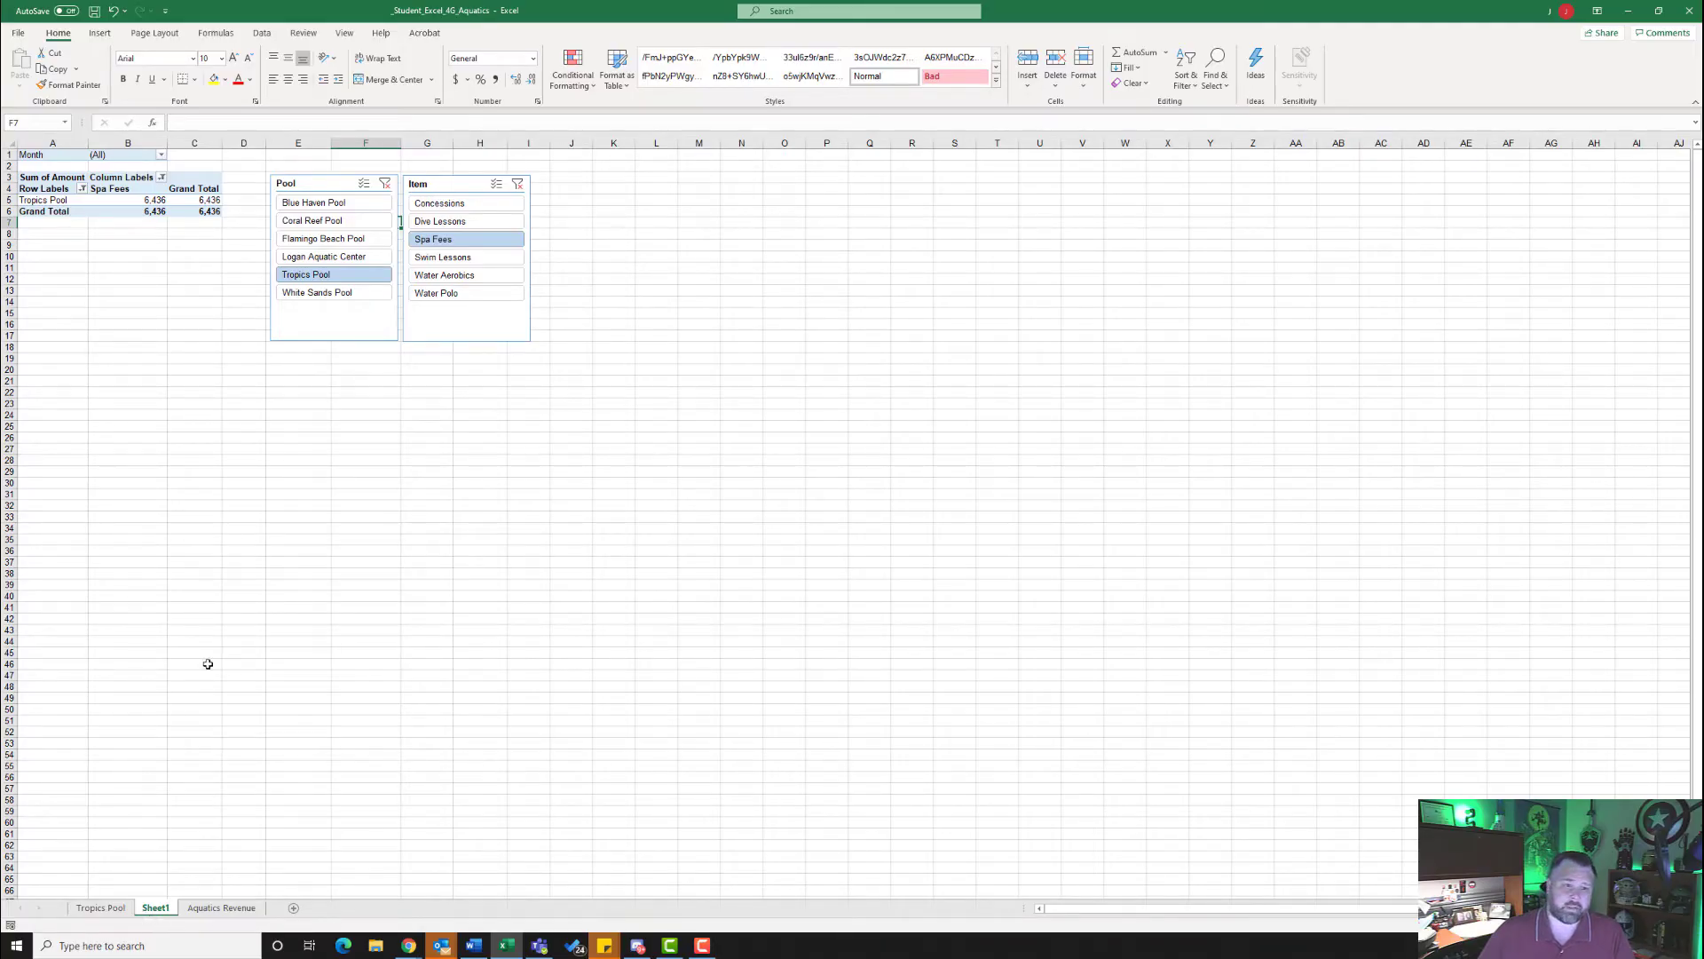
left_click(386, 183)
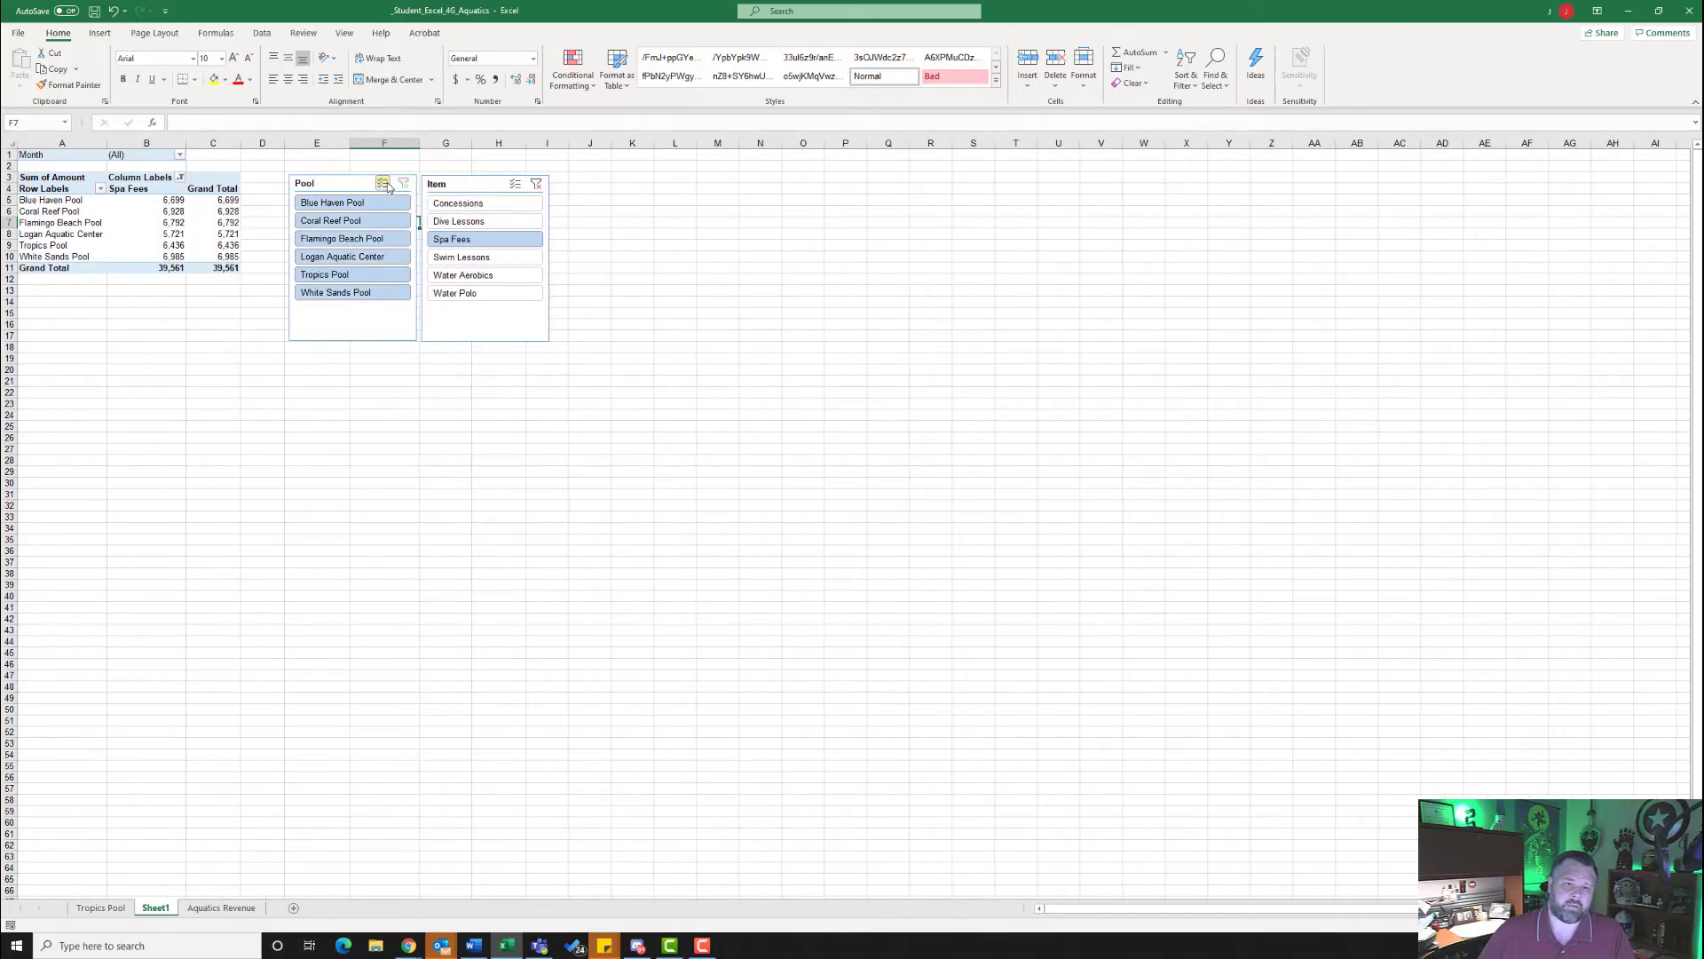
left_click(538, 185)
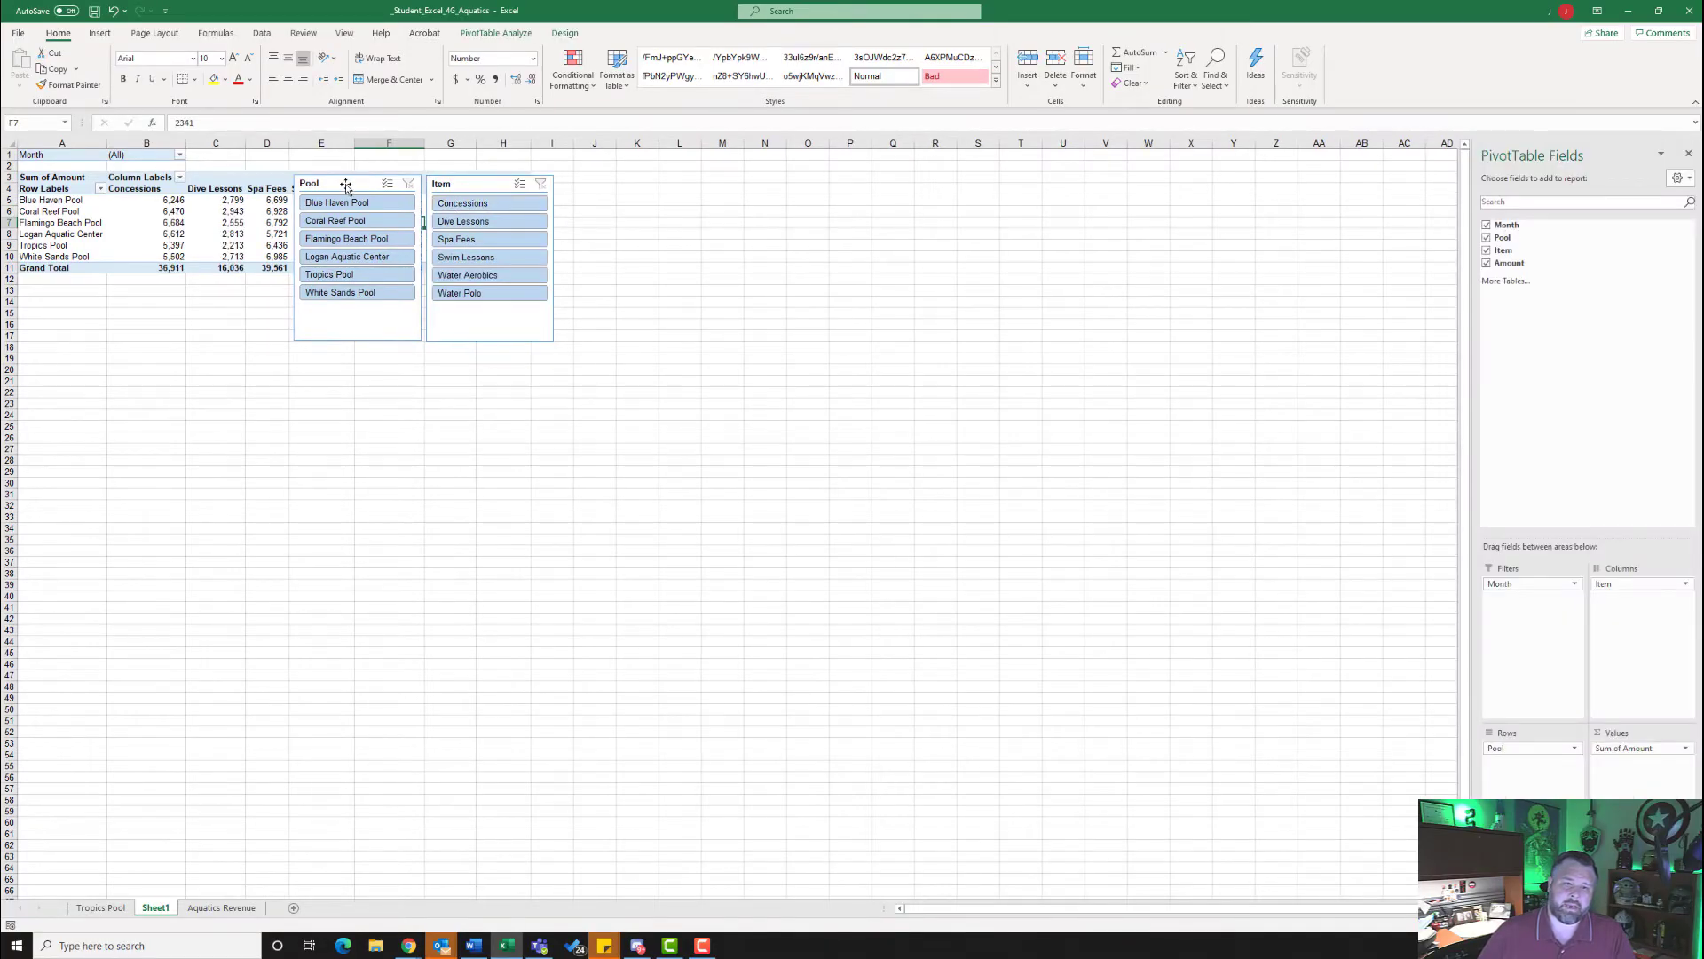
left_click(473, 187)
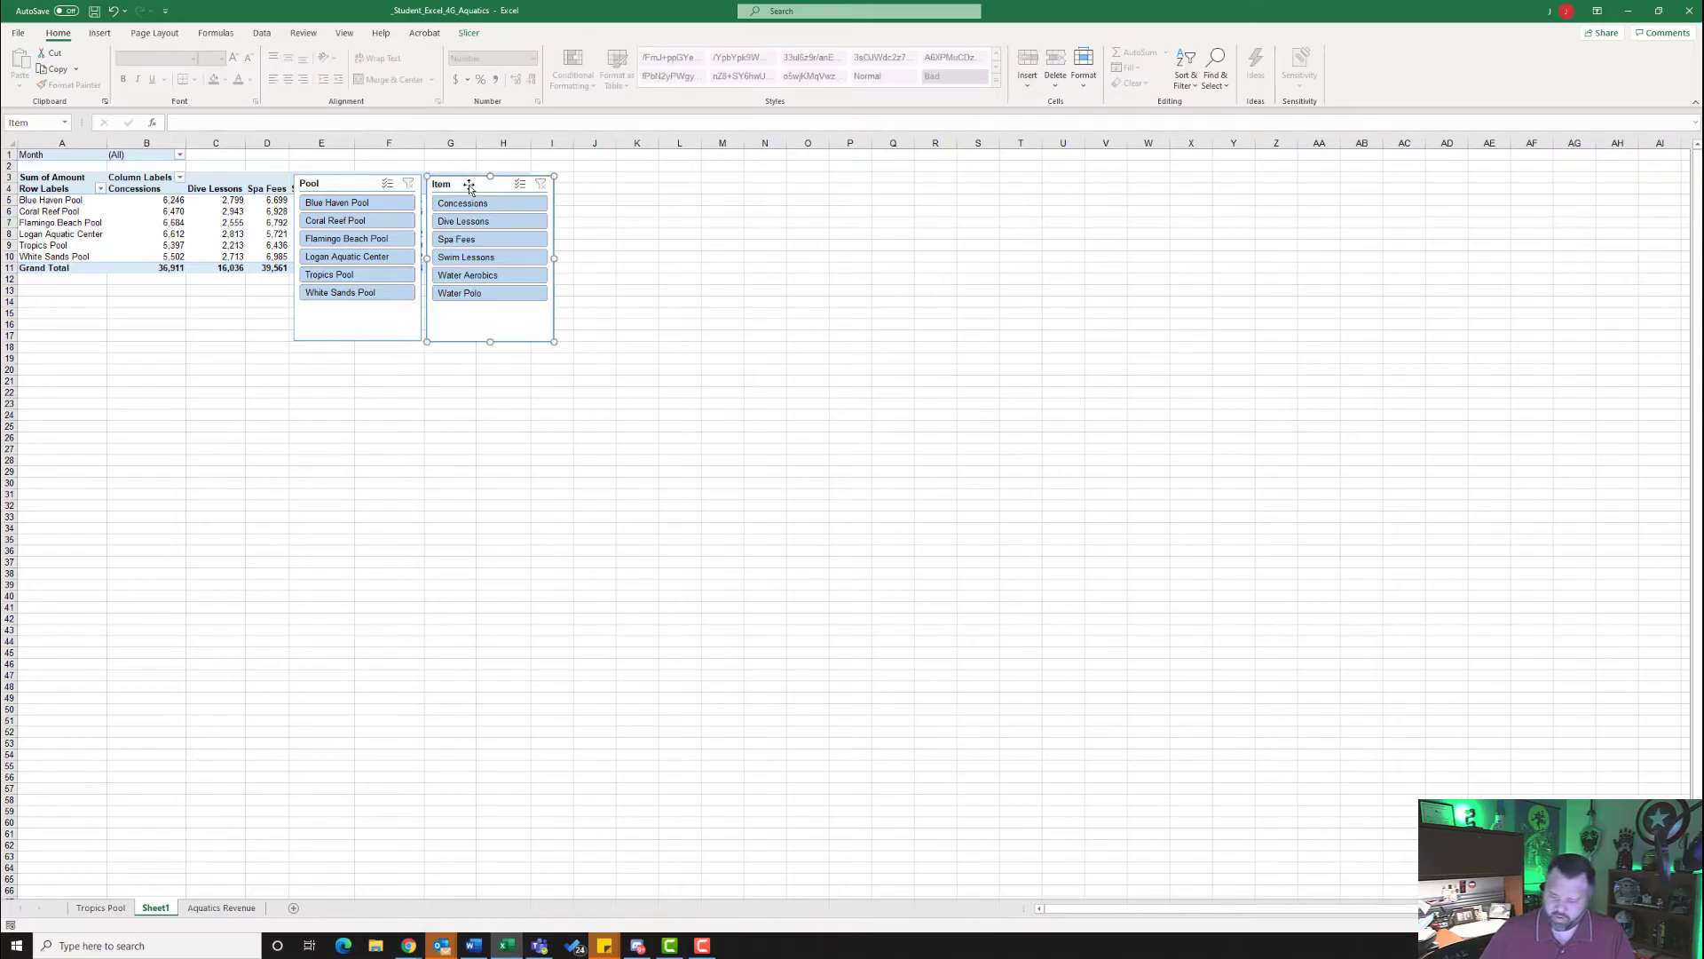
key("Delete")
left_click(350, 183)
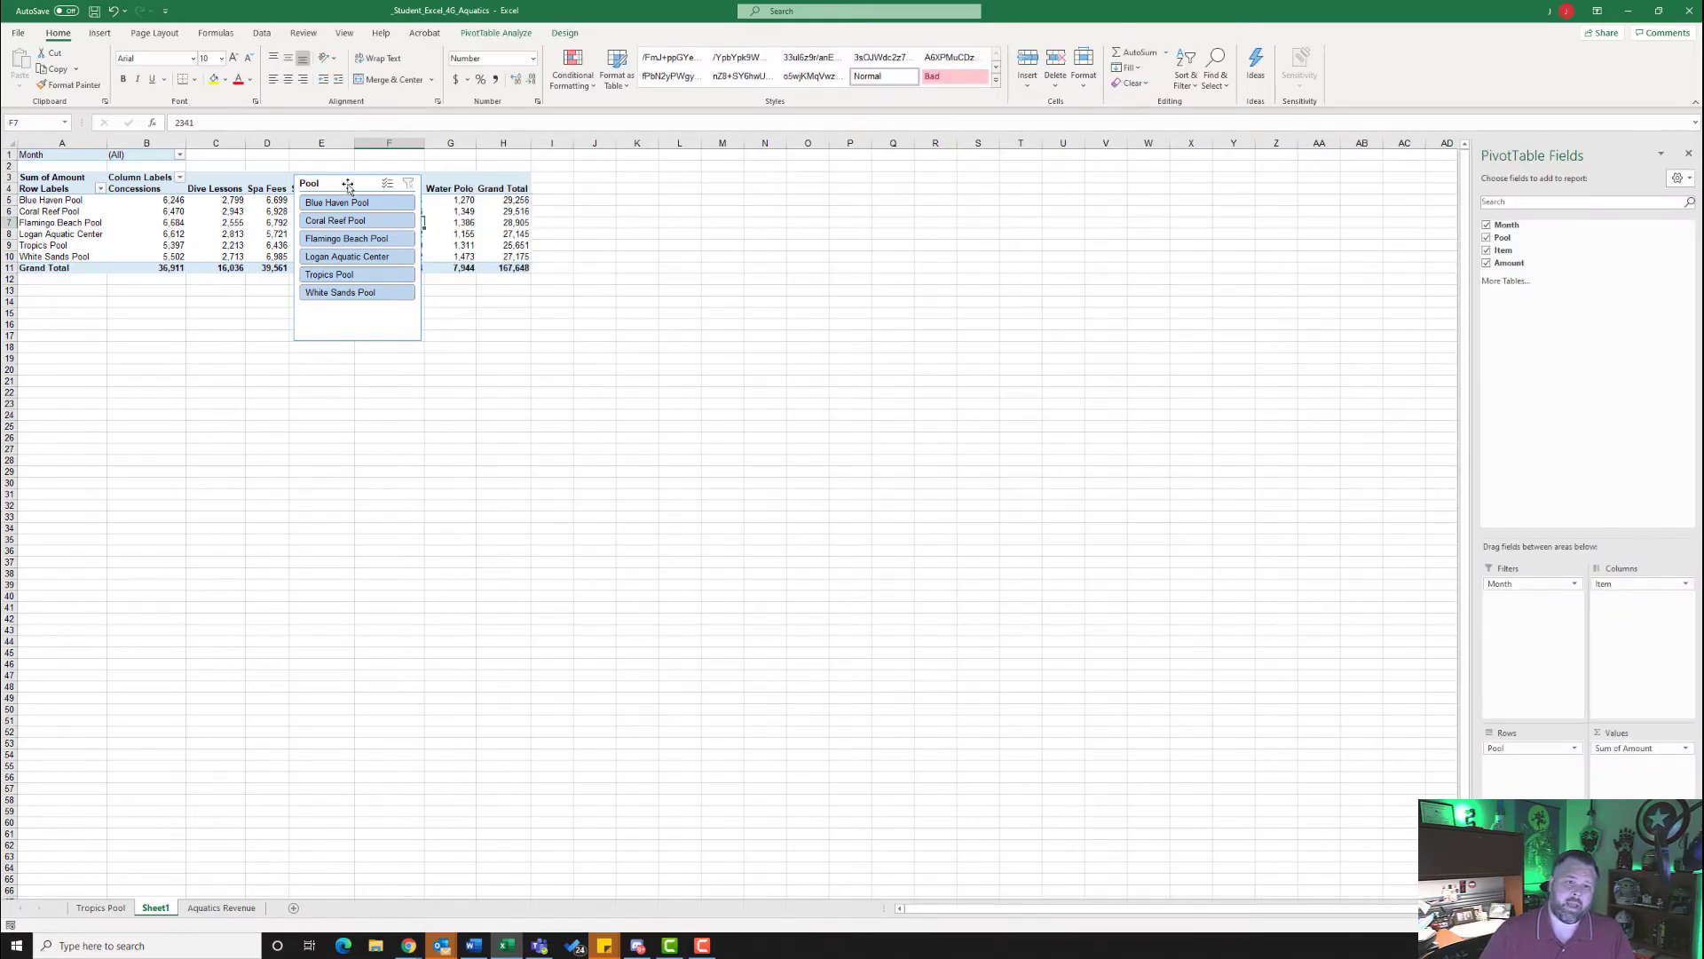
key("Delete")
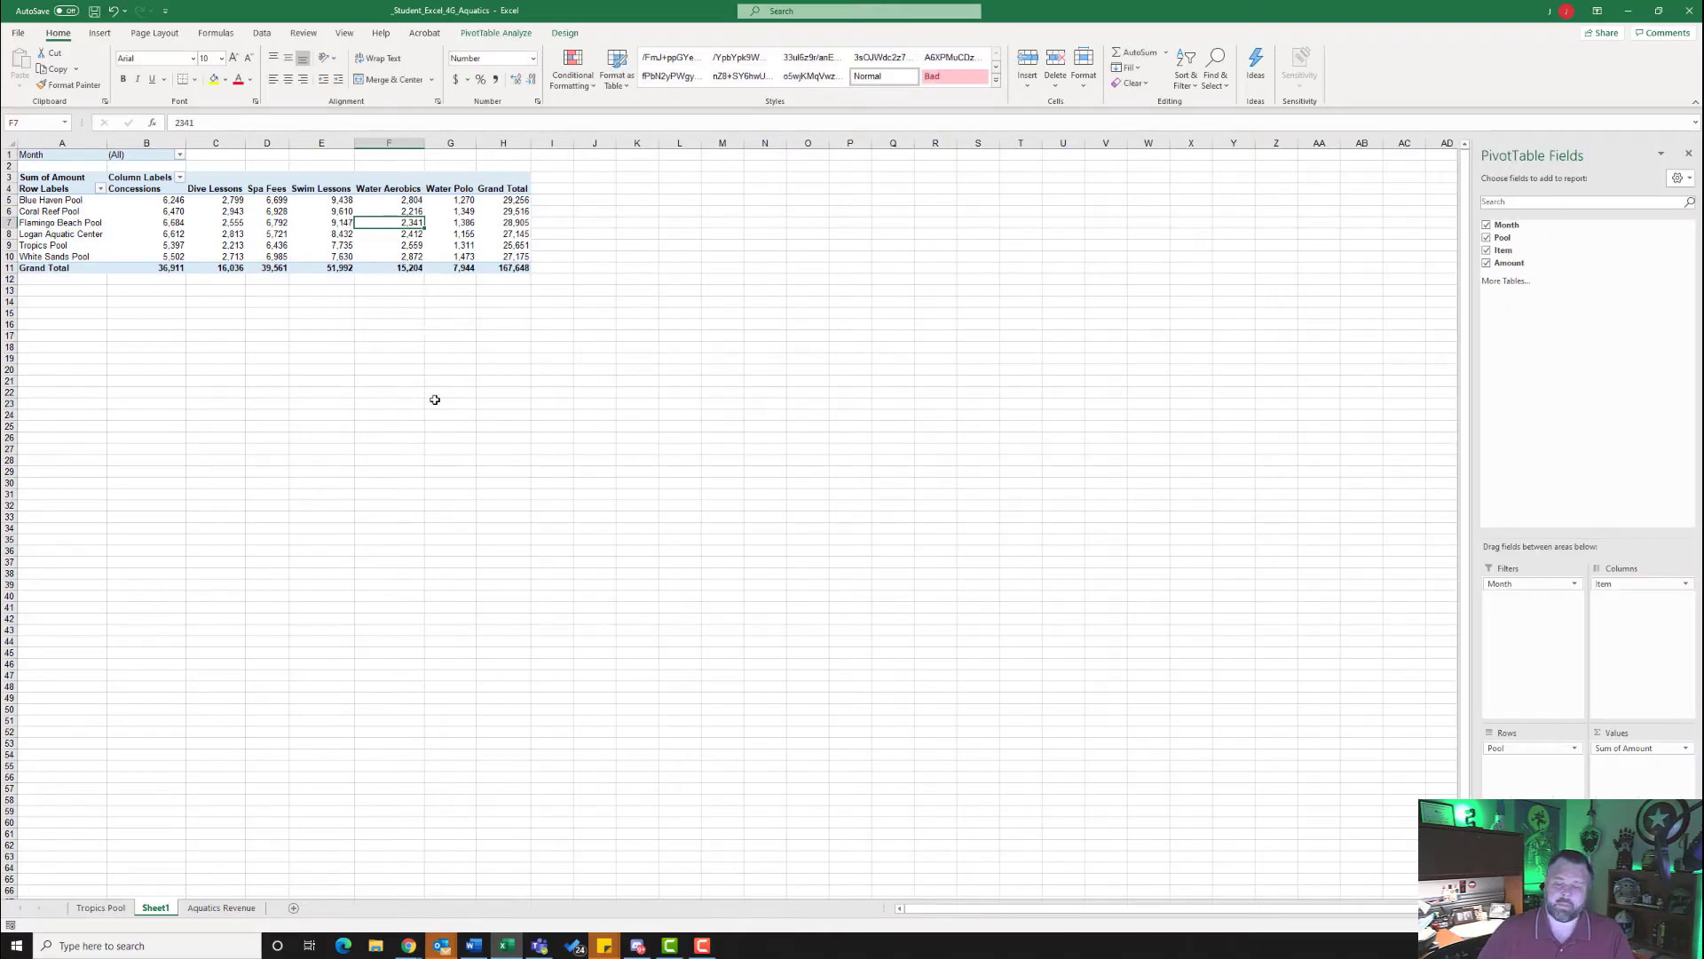
- Rename Sheet1 as 2Q Revenue
right_click(155, 912)
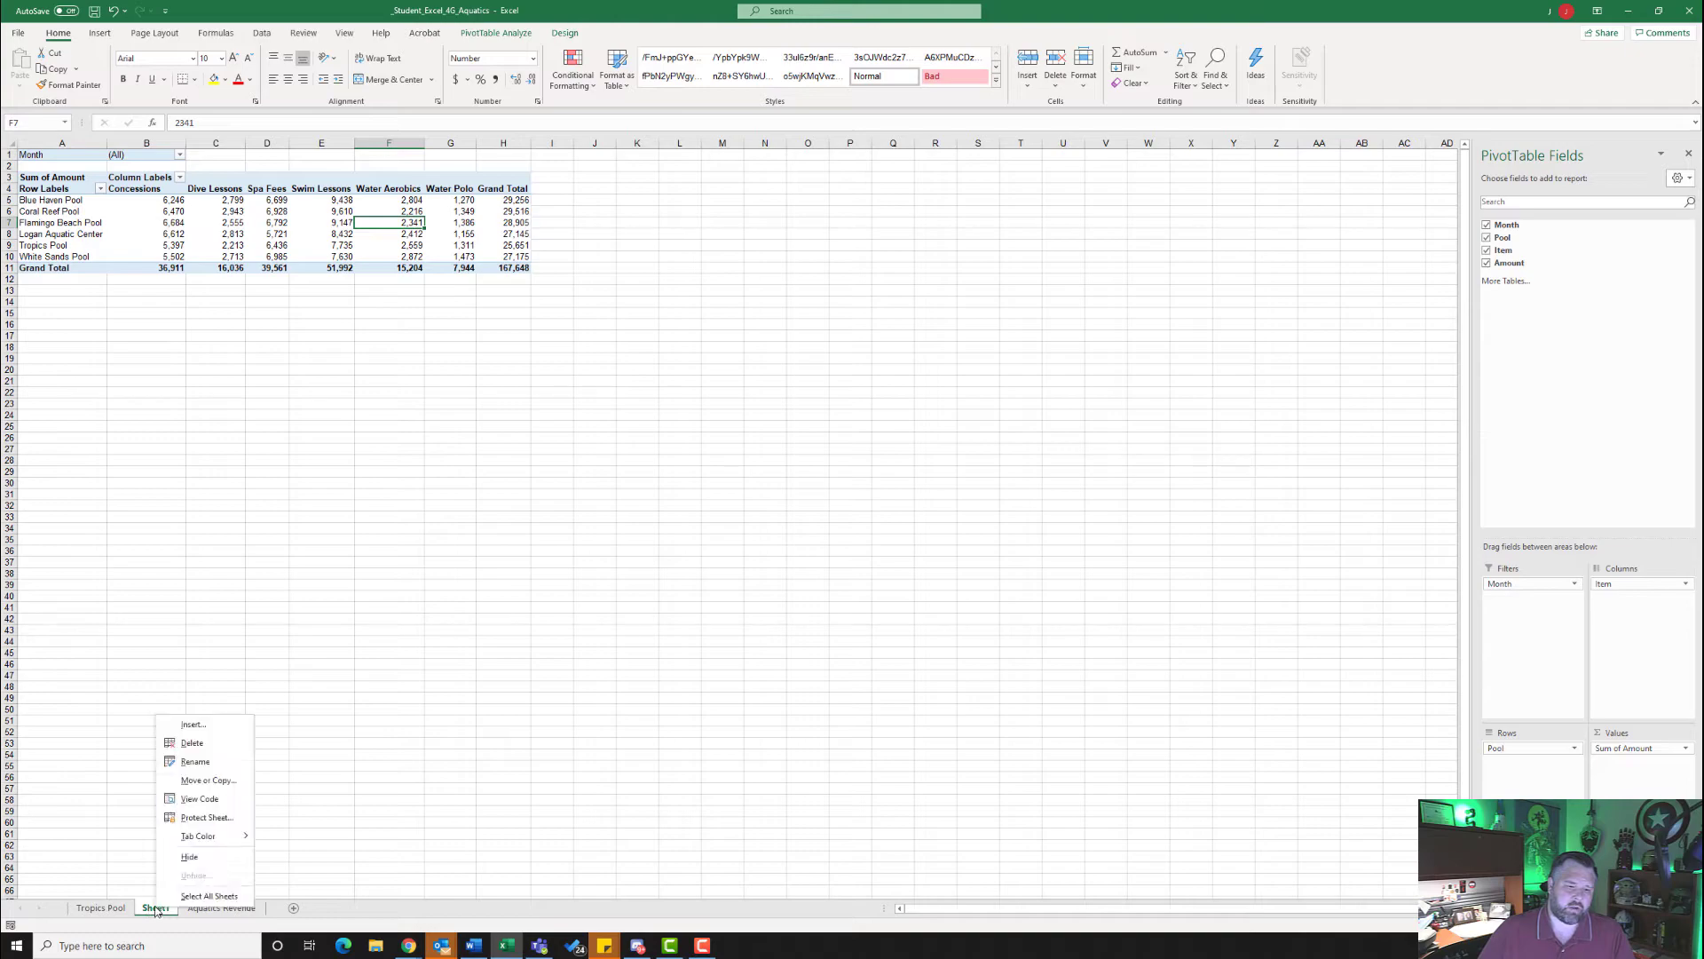
left_click(216, 765)
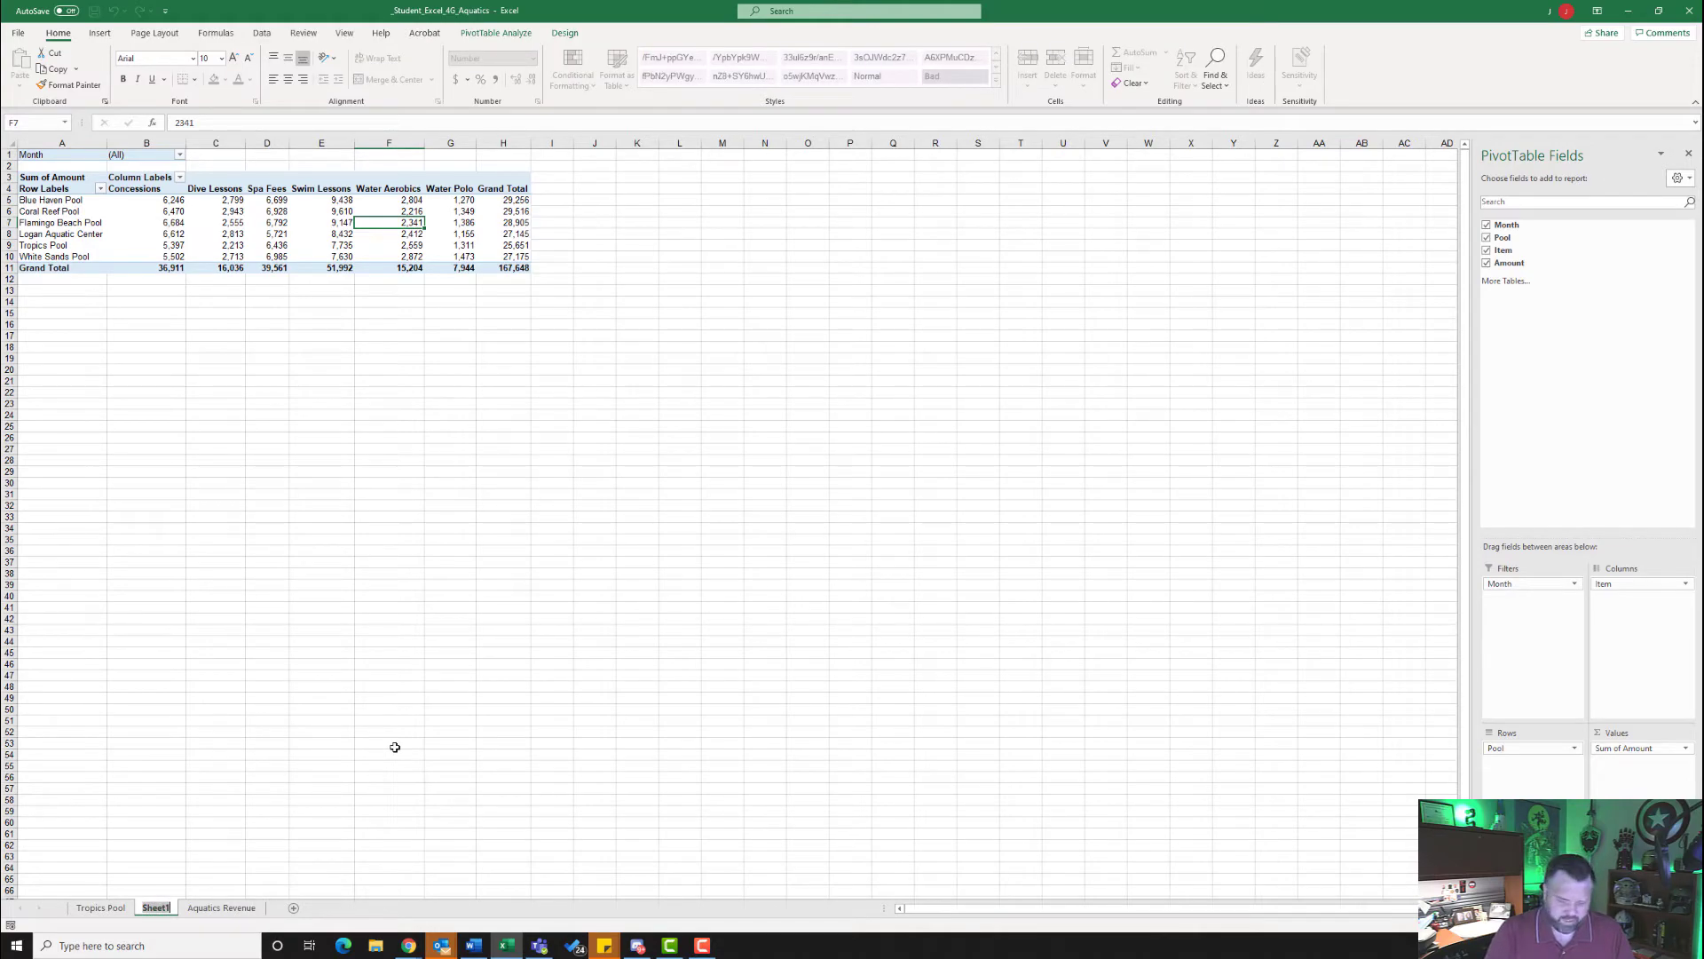
type("2Q R")
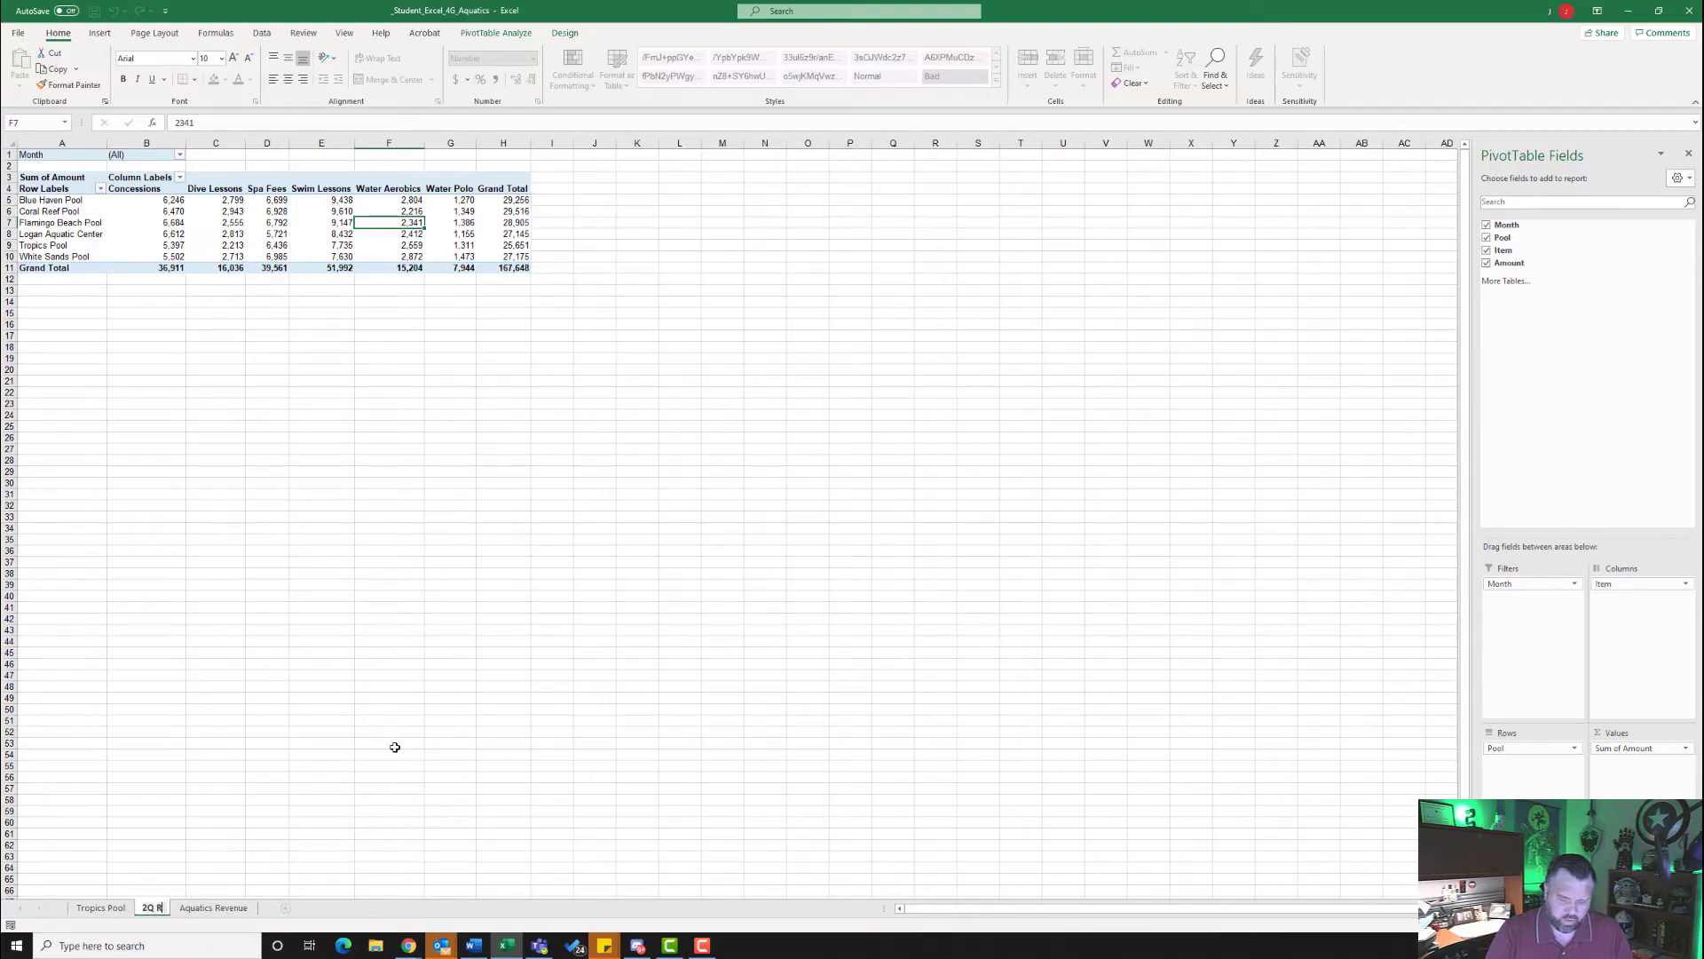
type("evenue")
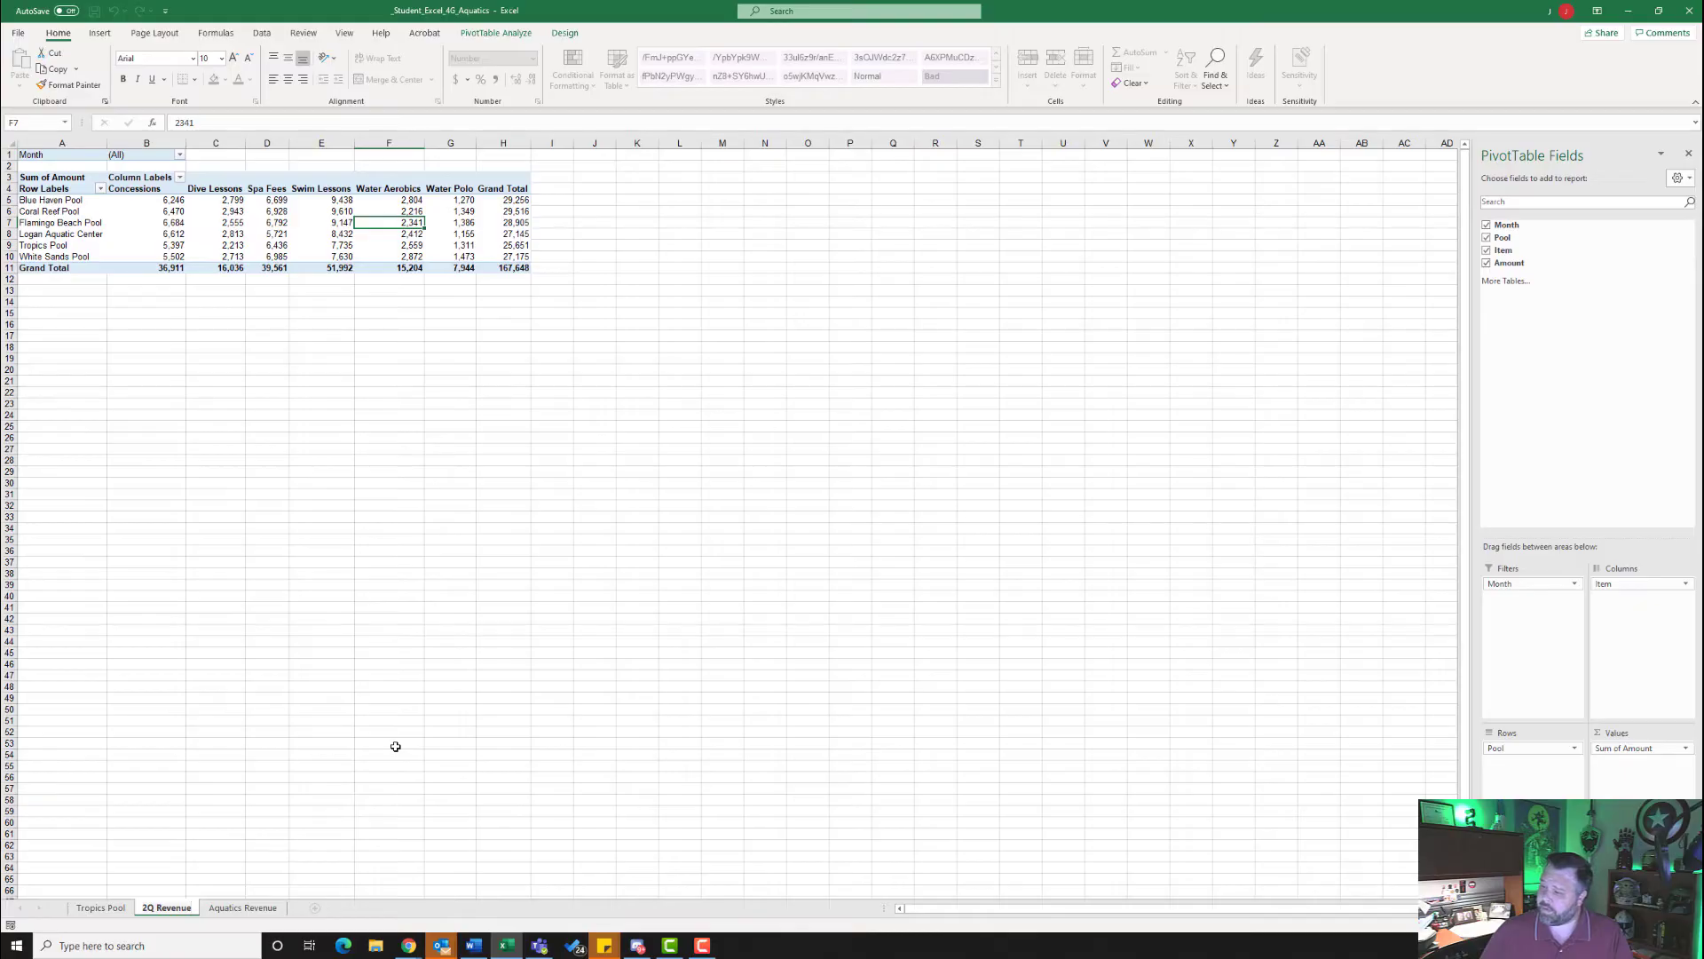
key("Return")
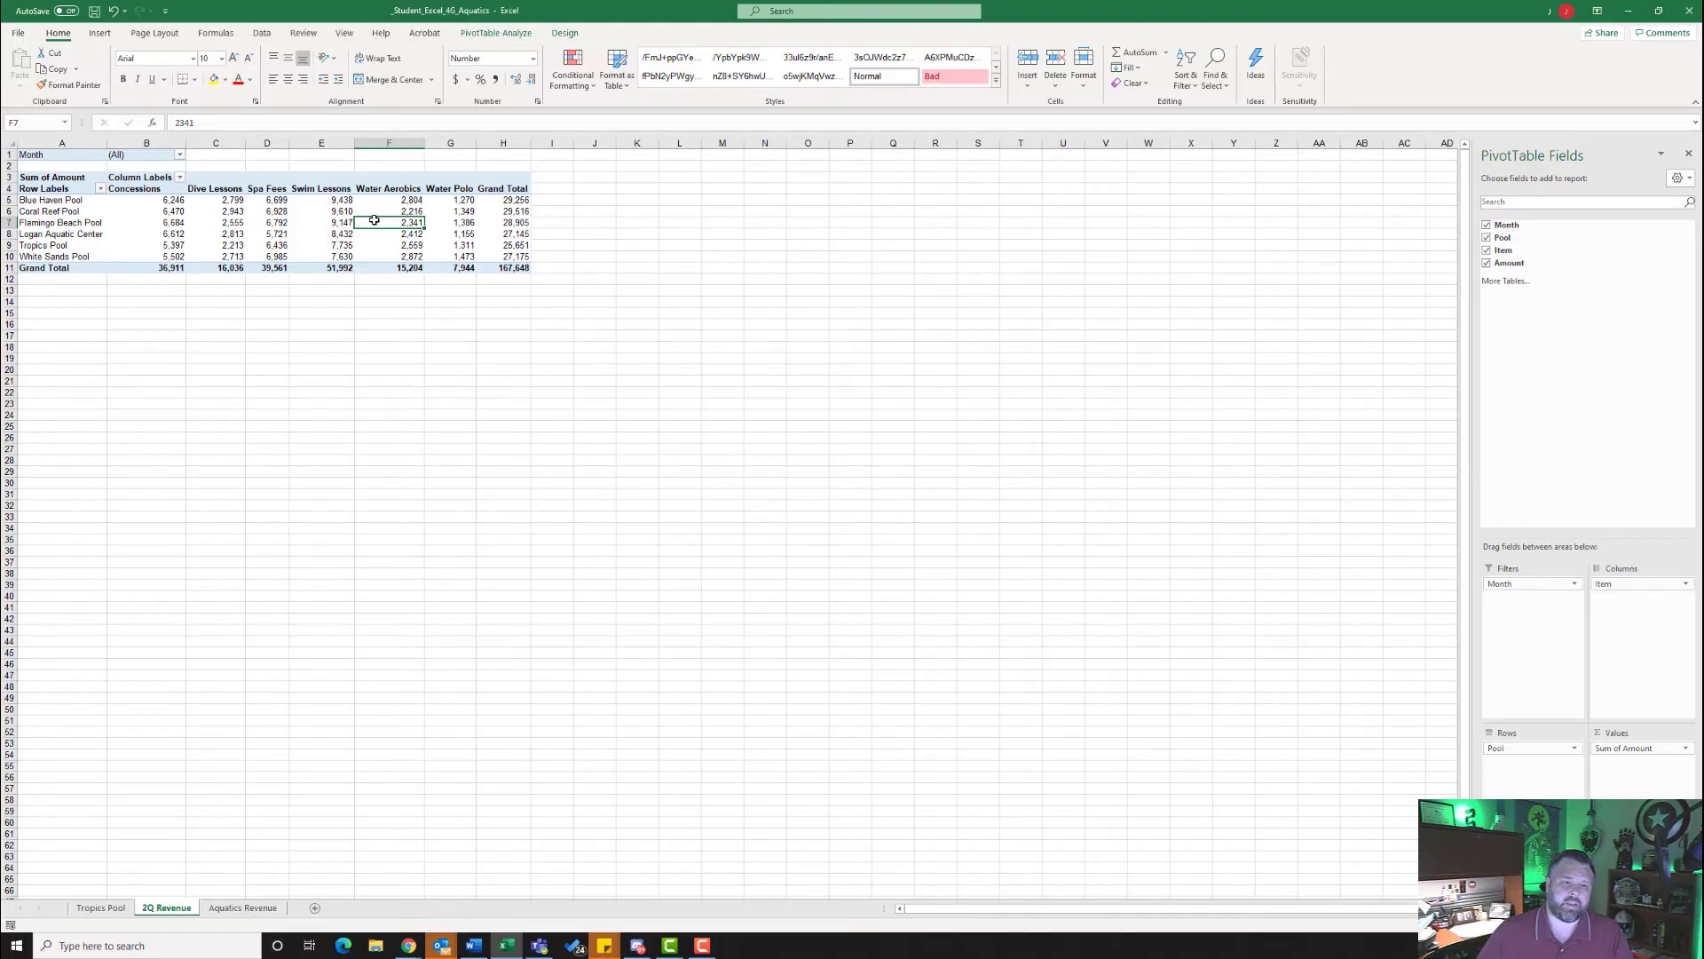
- Insert a Stacked Column PivotChart based on the PivotTable on the 2Q Revenue sheet
mouse_move(374, 220)
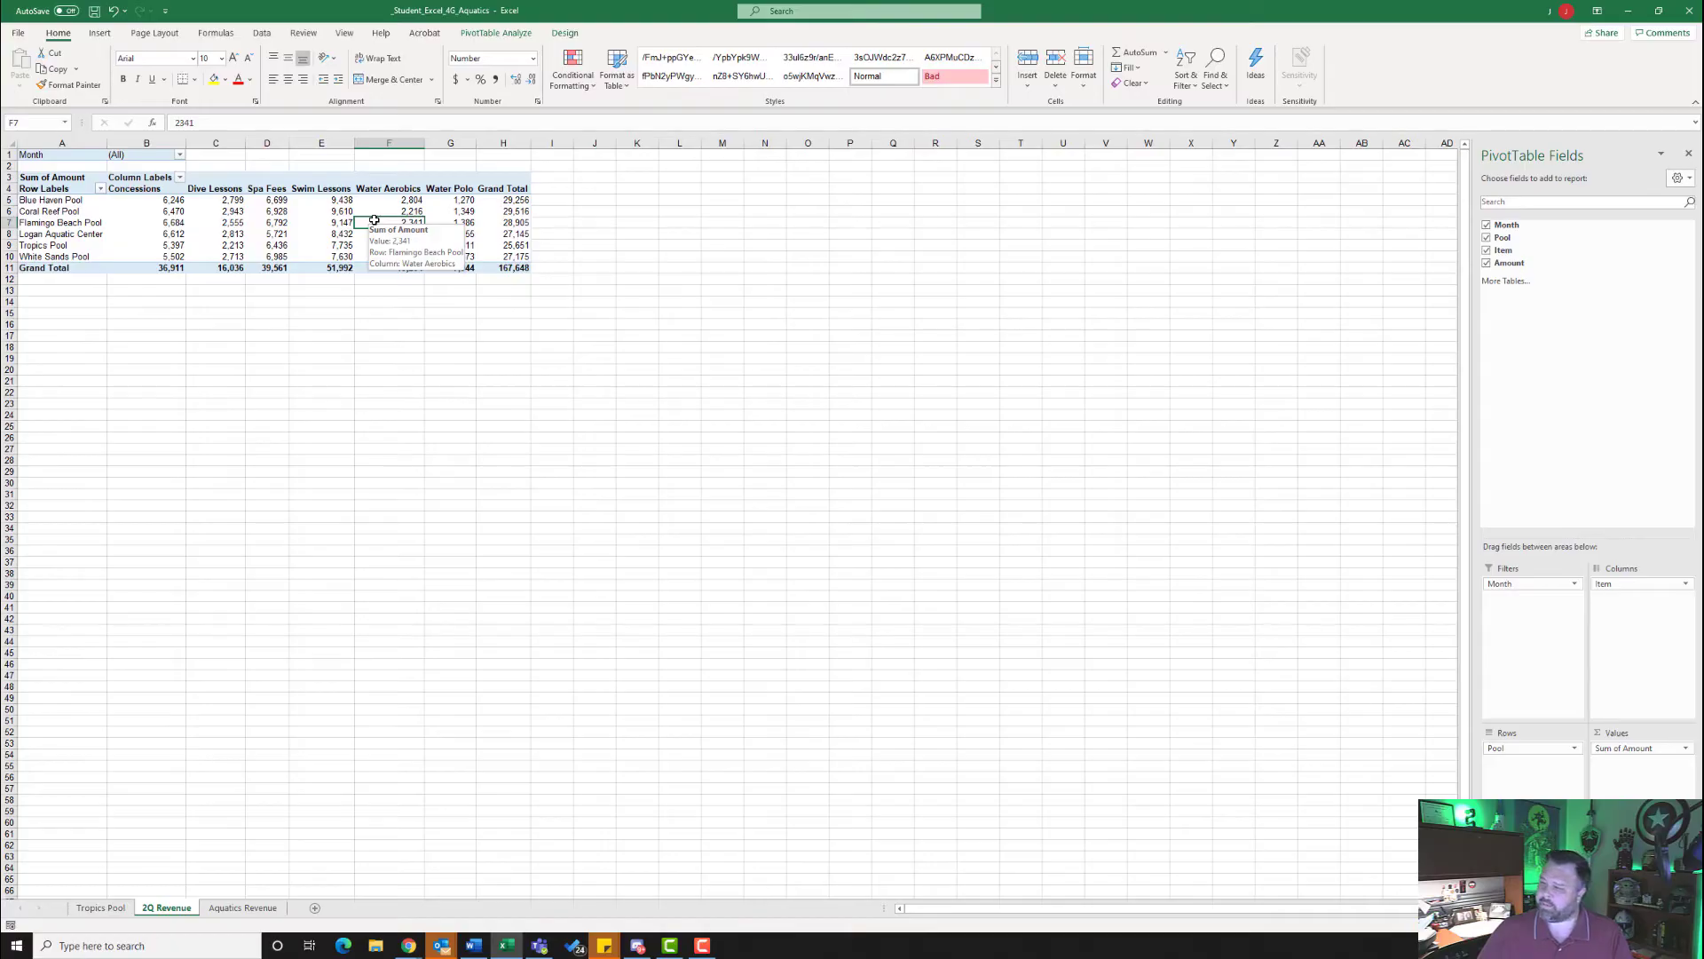
left_click(99, 35)
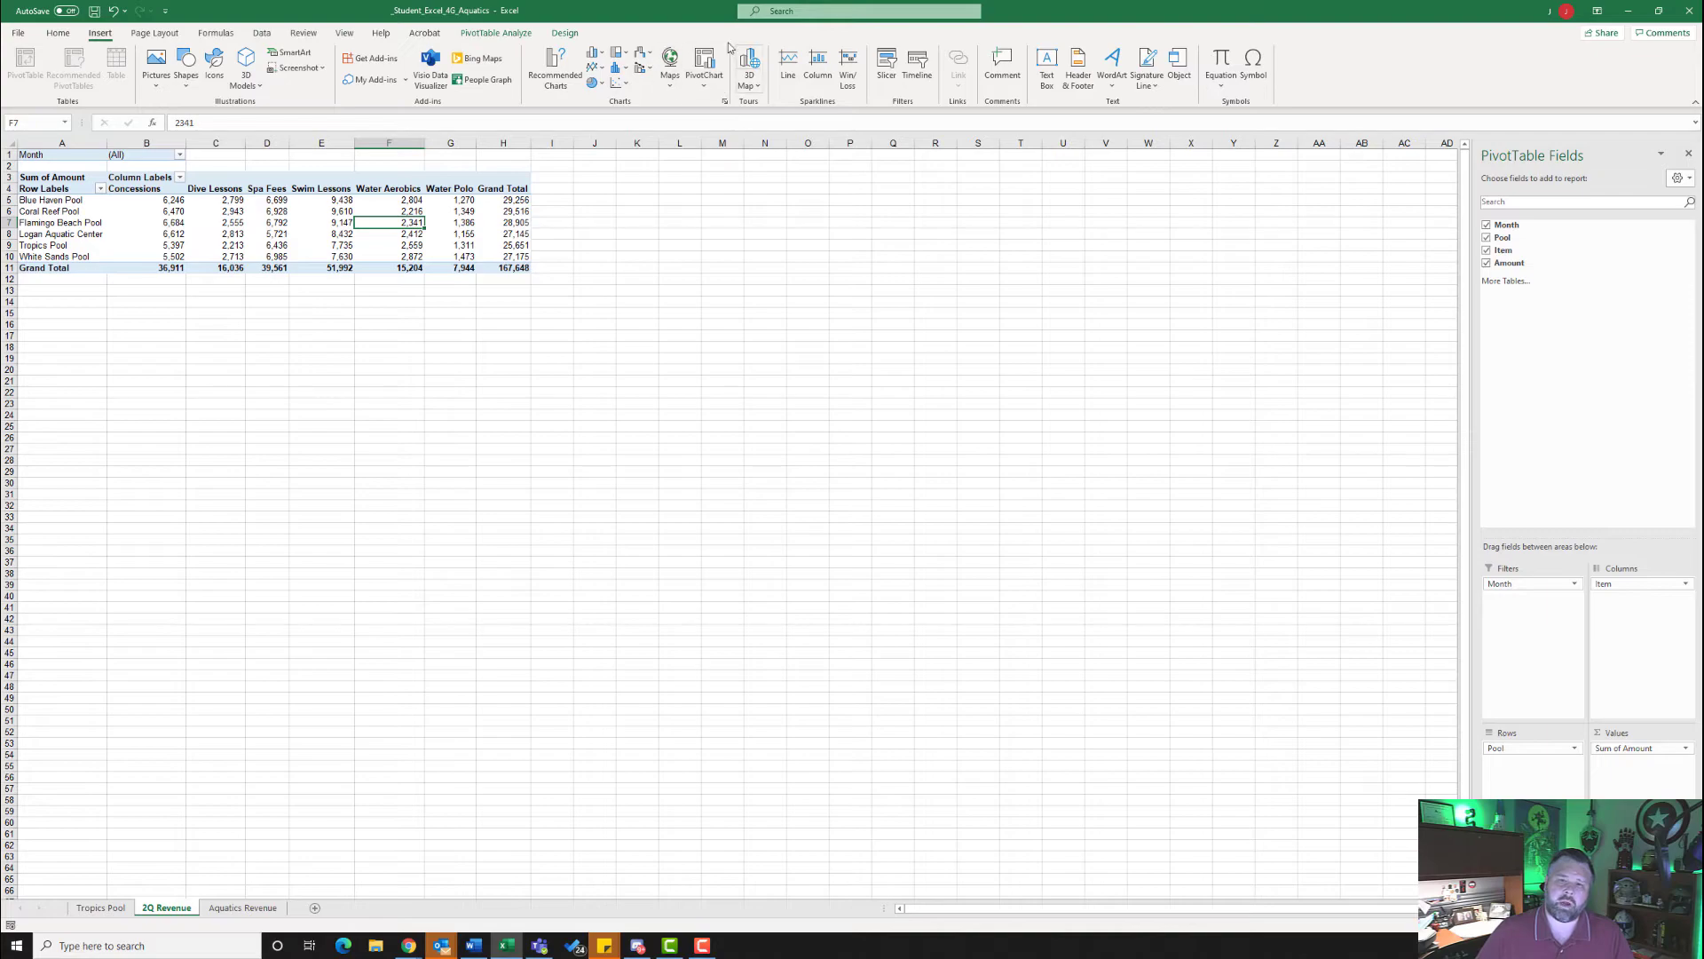
left_click(706, 85)
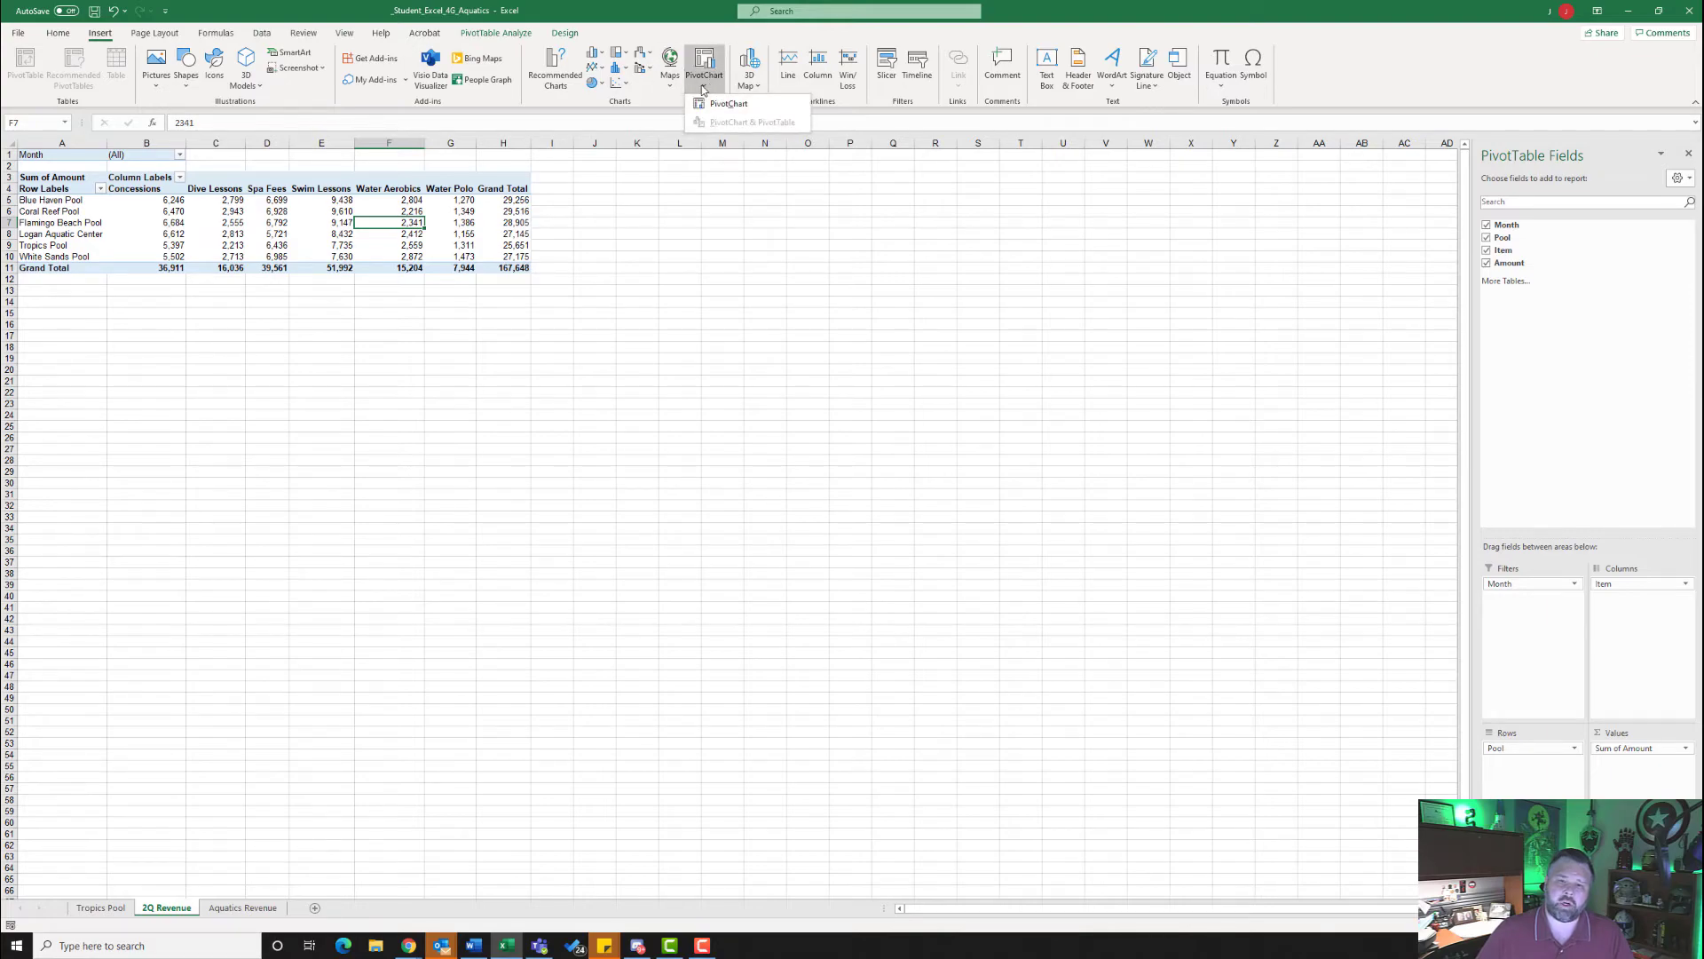
left_click(720, 105)
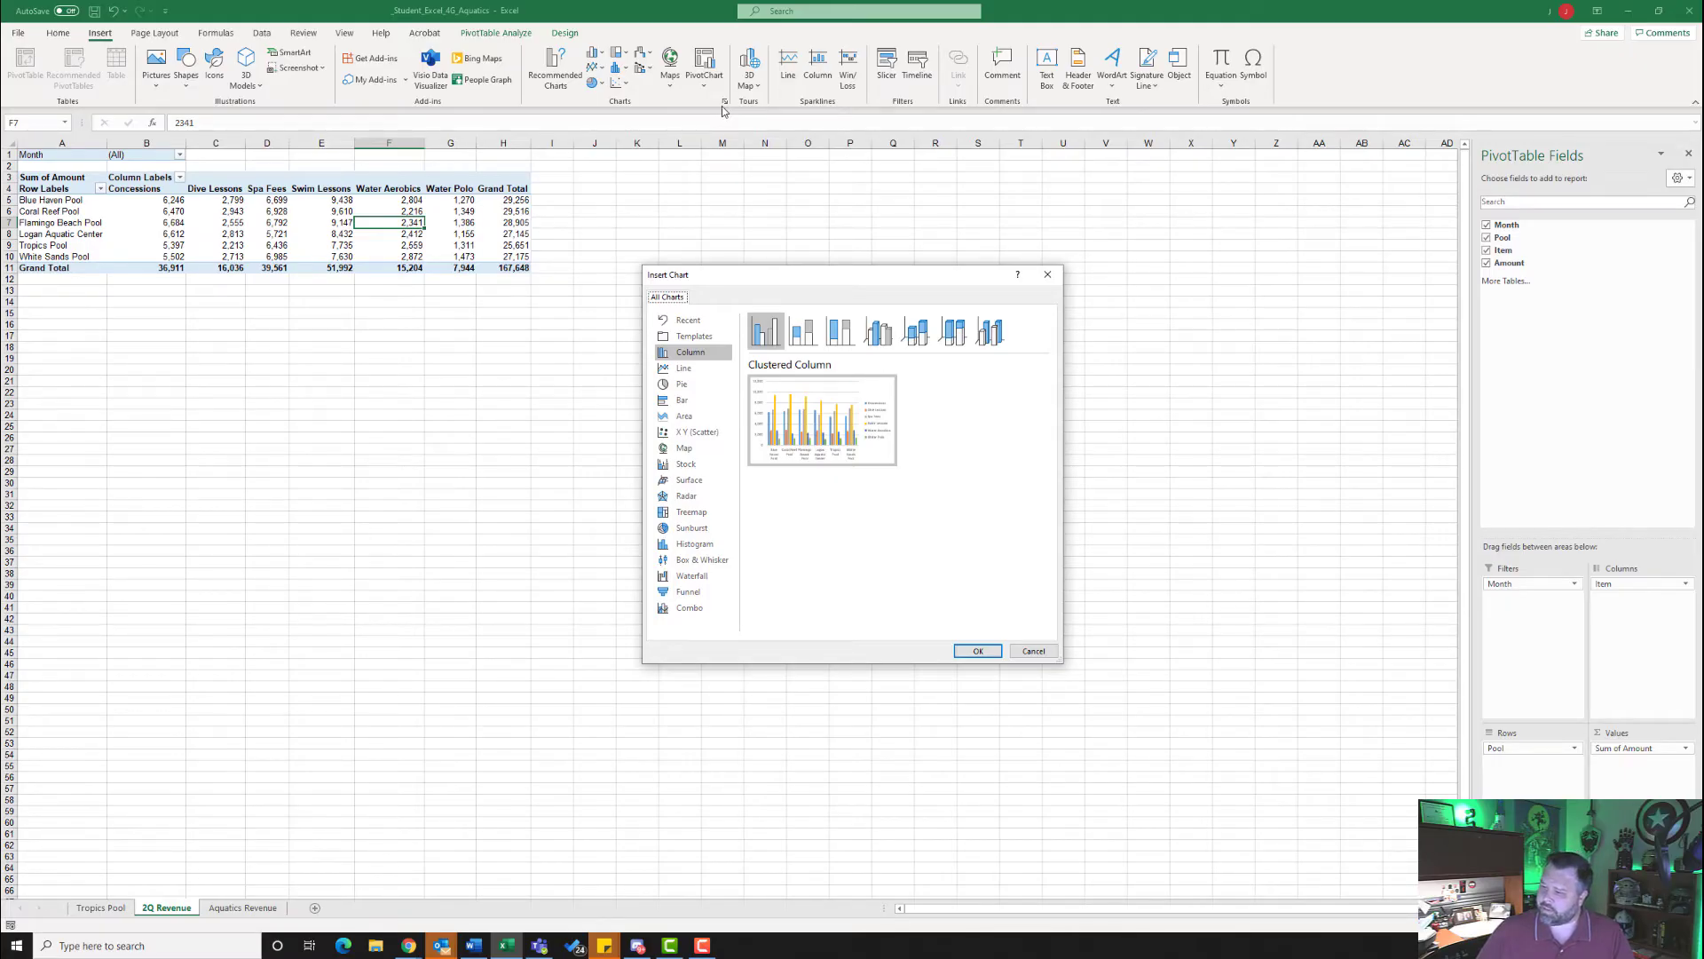
left_click(806, 335)
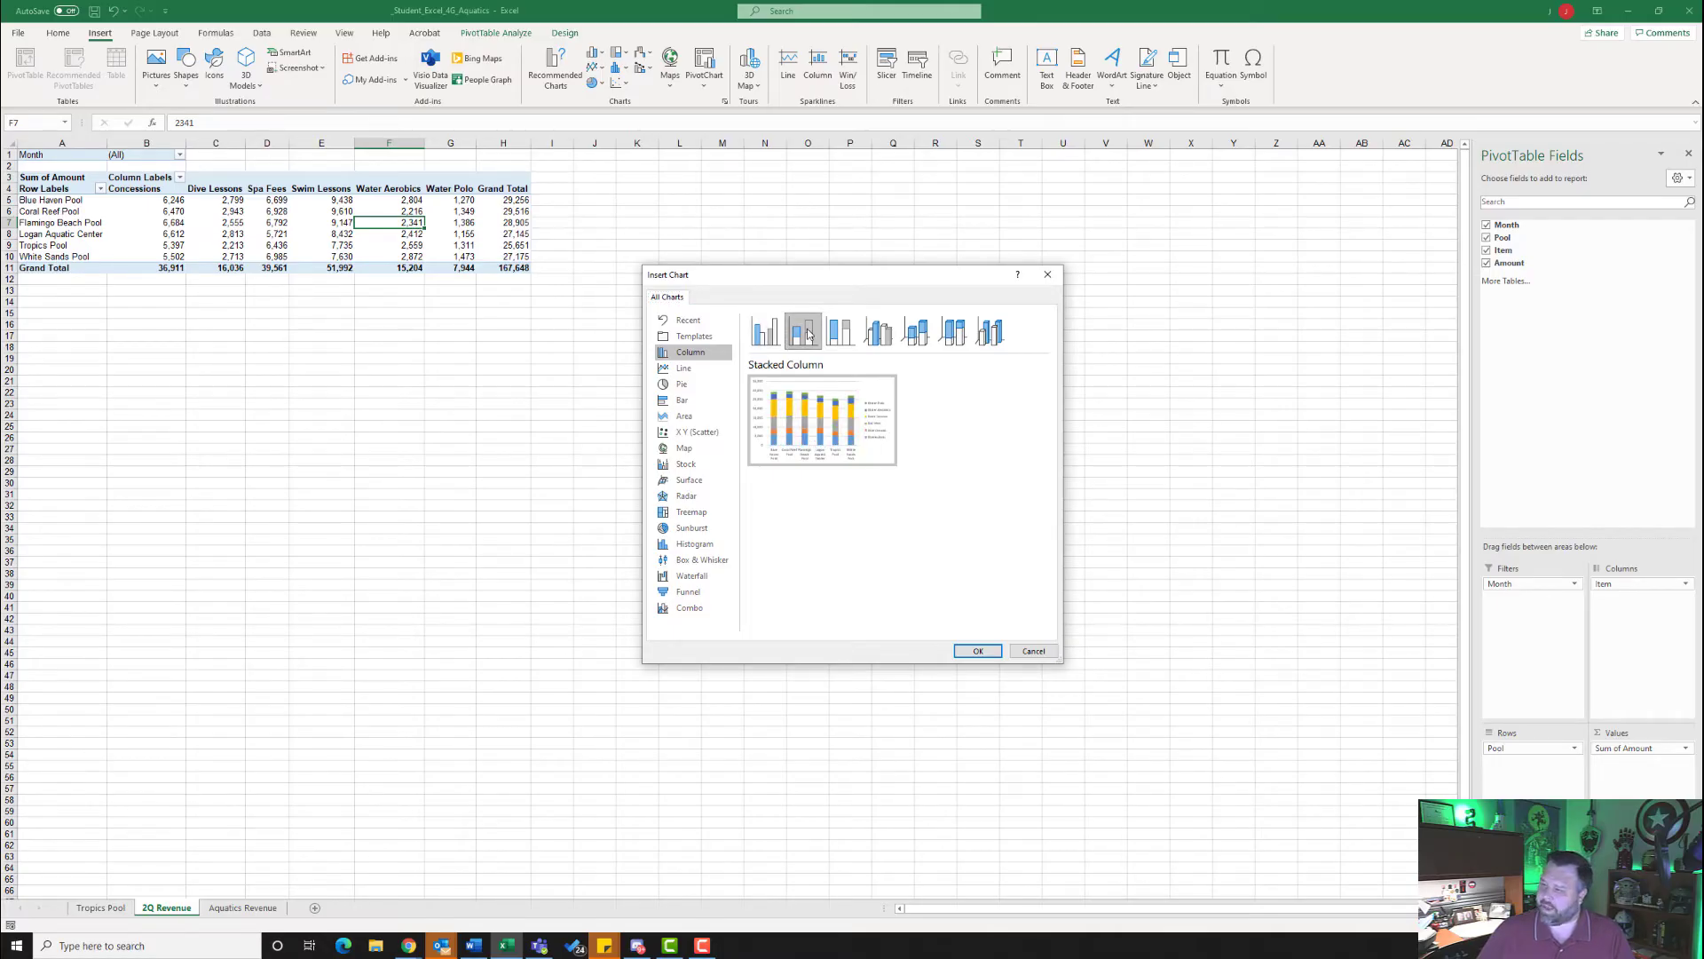
left_click(977, 652)
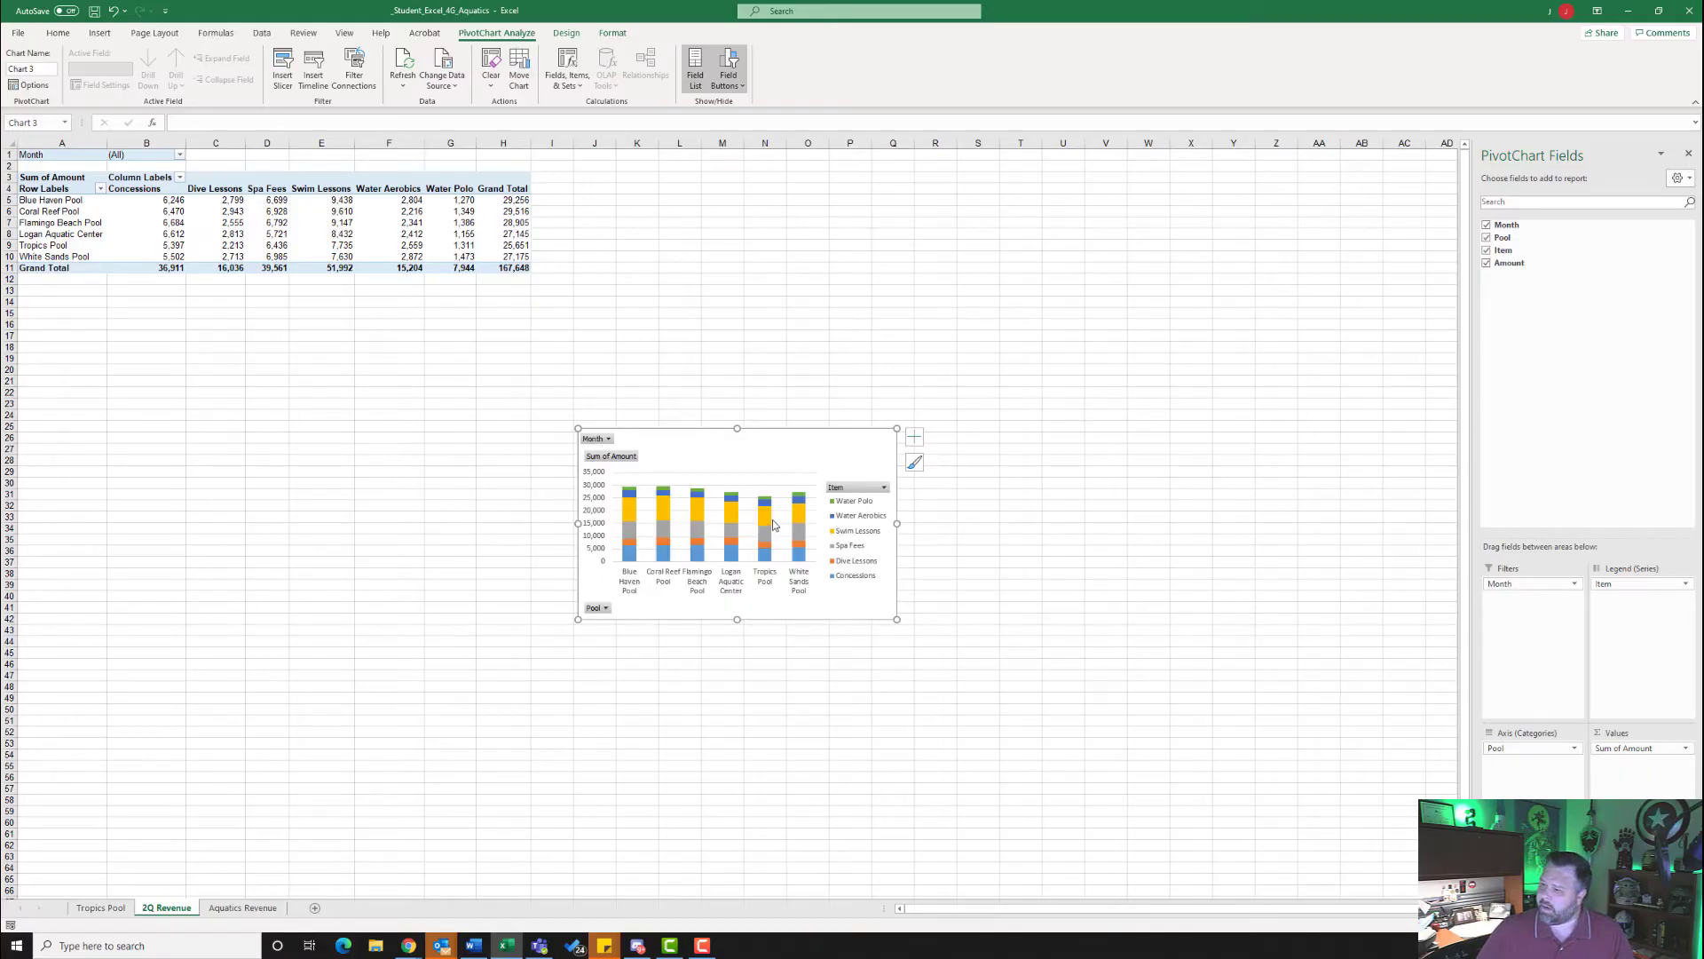
- Move the PivotChart to a new chart sheet named 2Q Revenue Chart
mouse_move(773, 525)
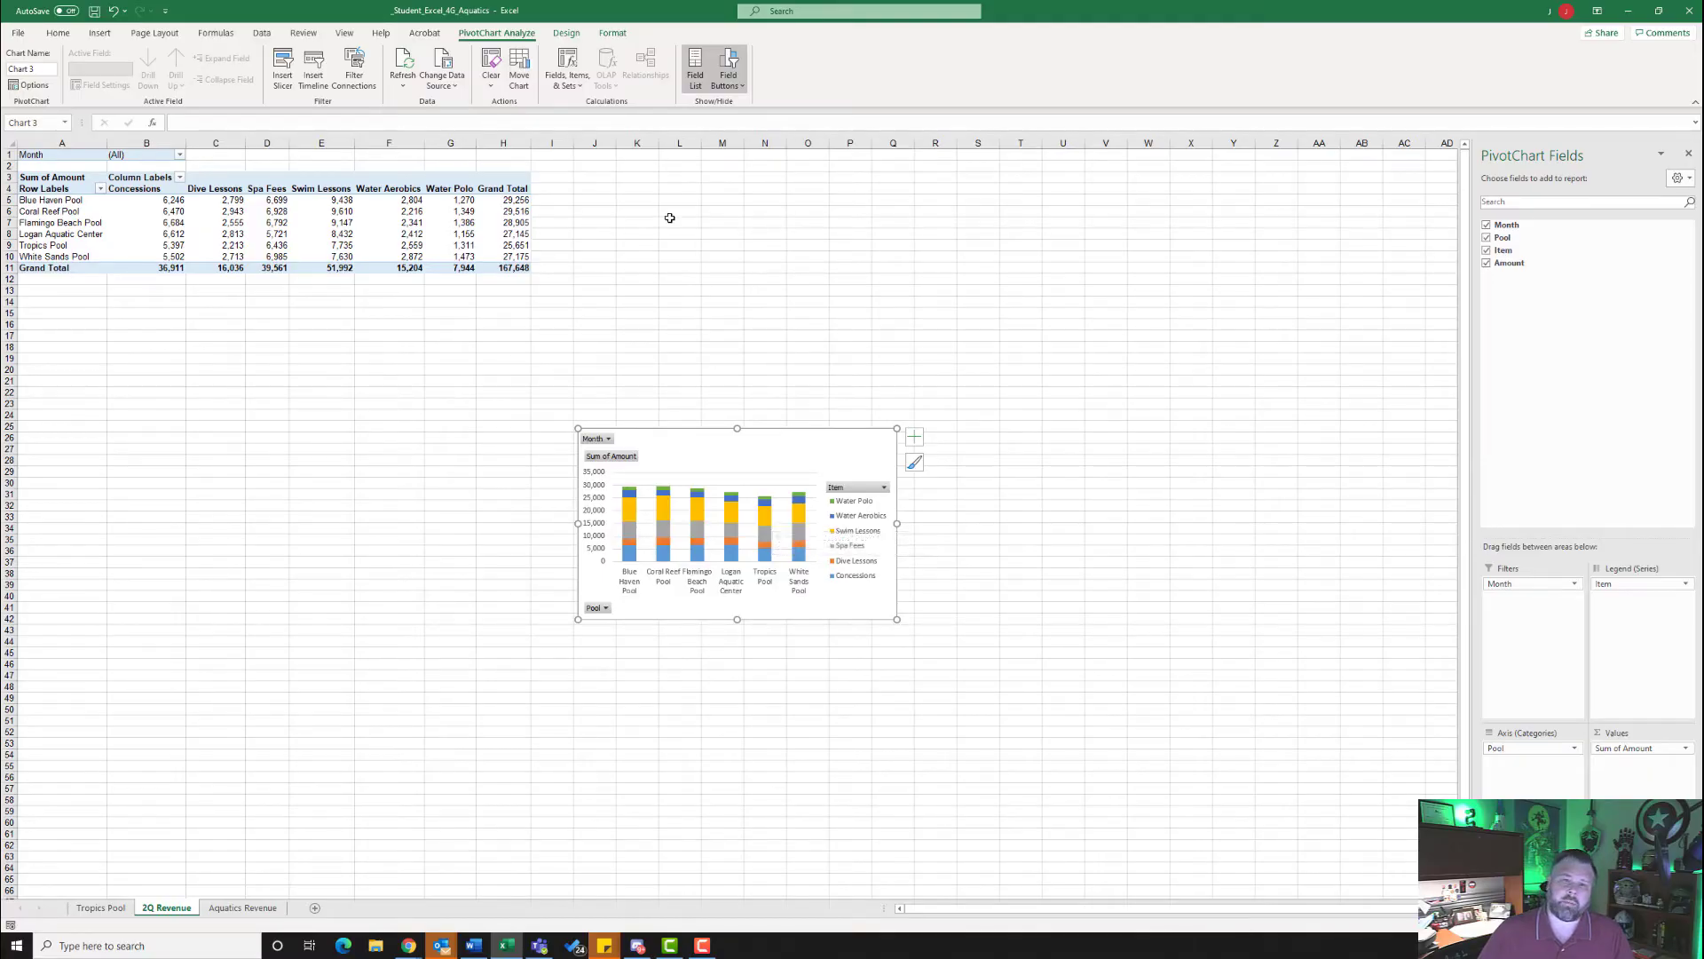
left_click(566, 35)
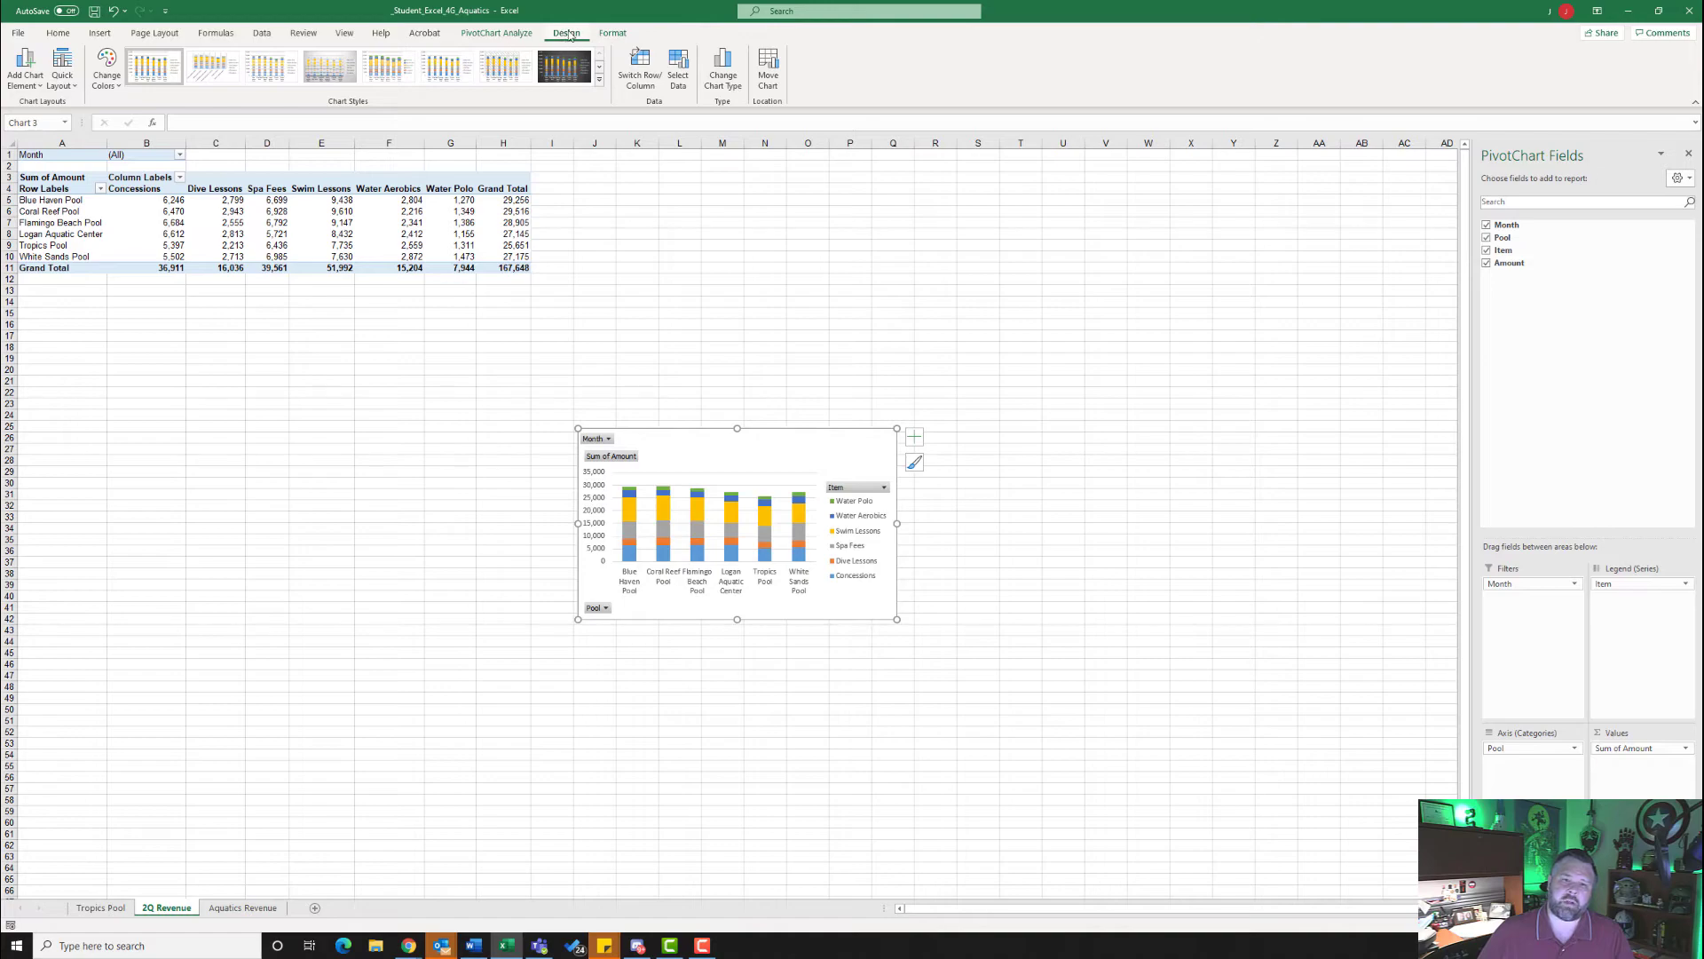
left_click(769, 73)
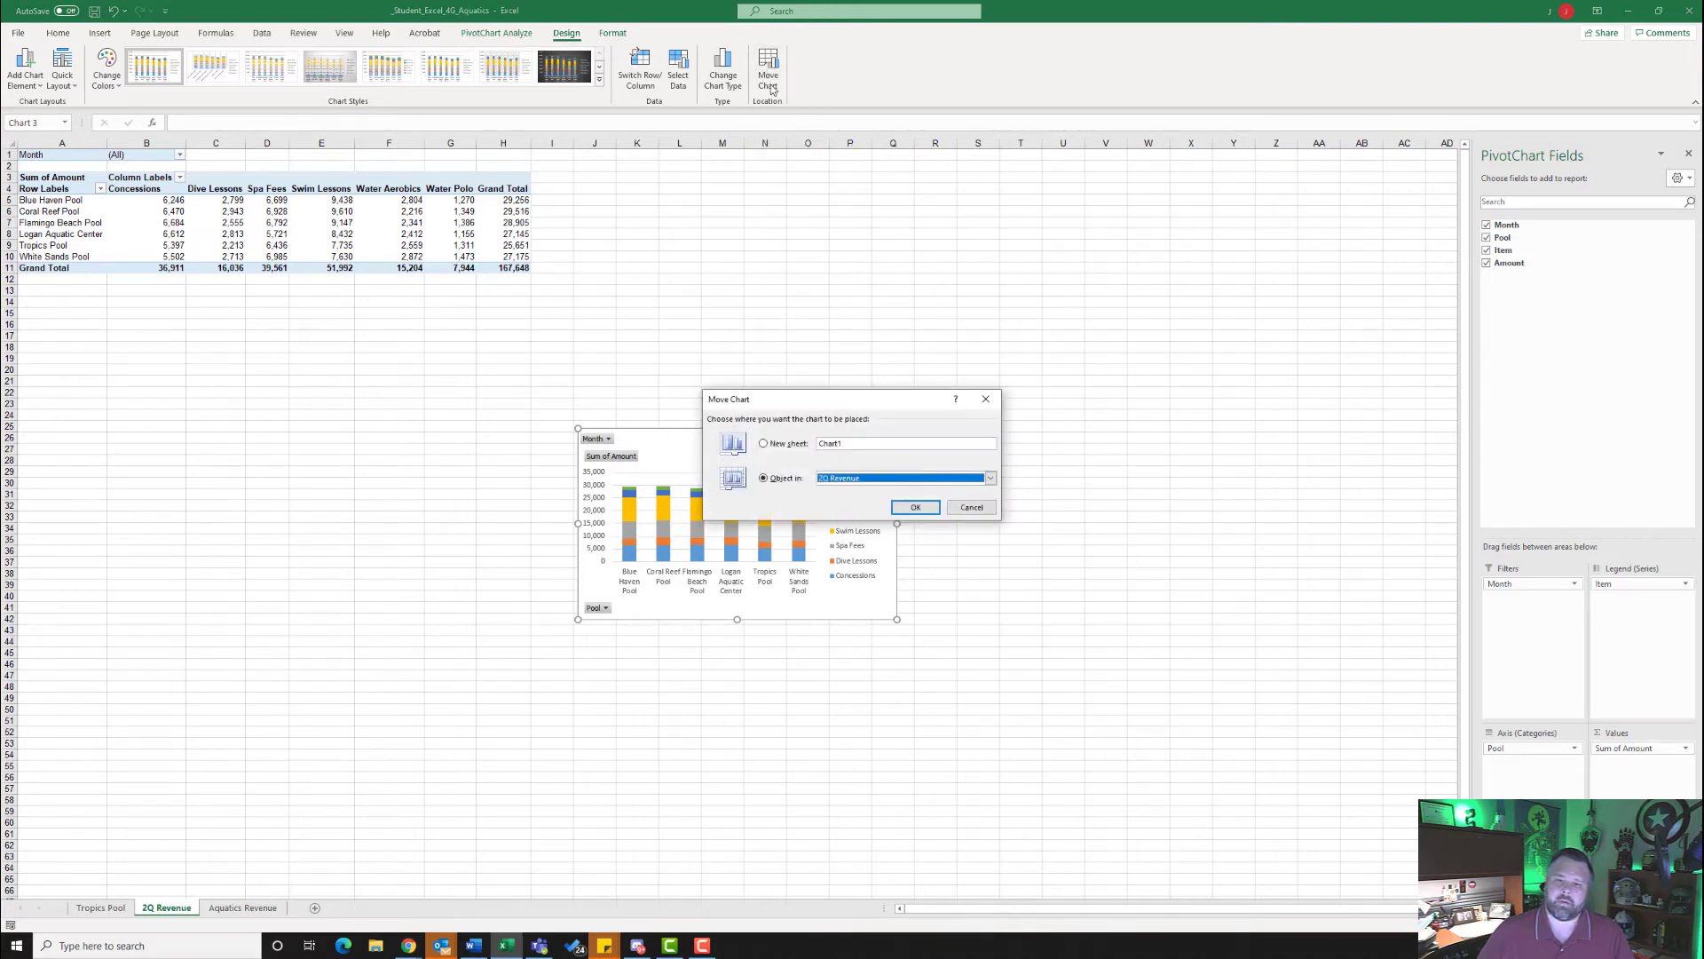
left_click(763, 444)
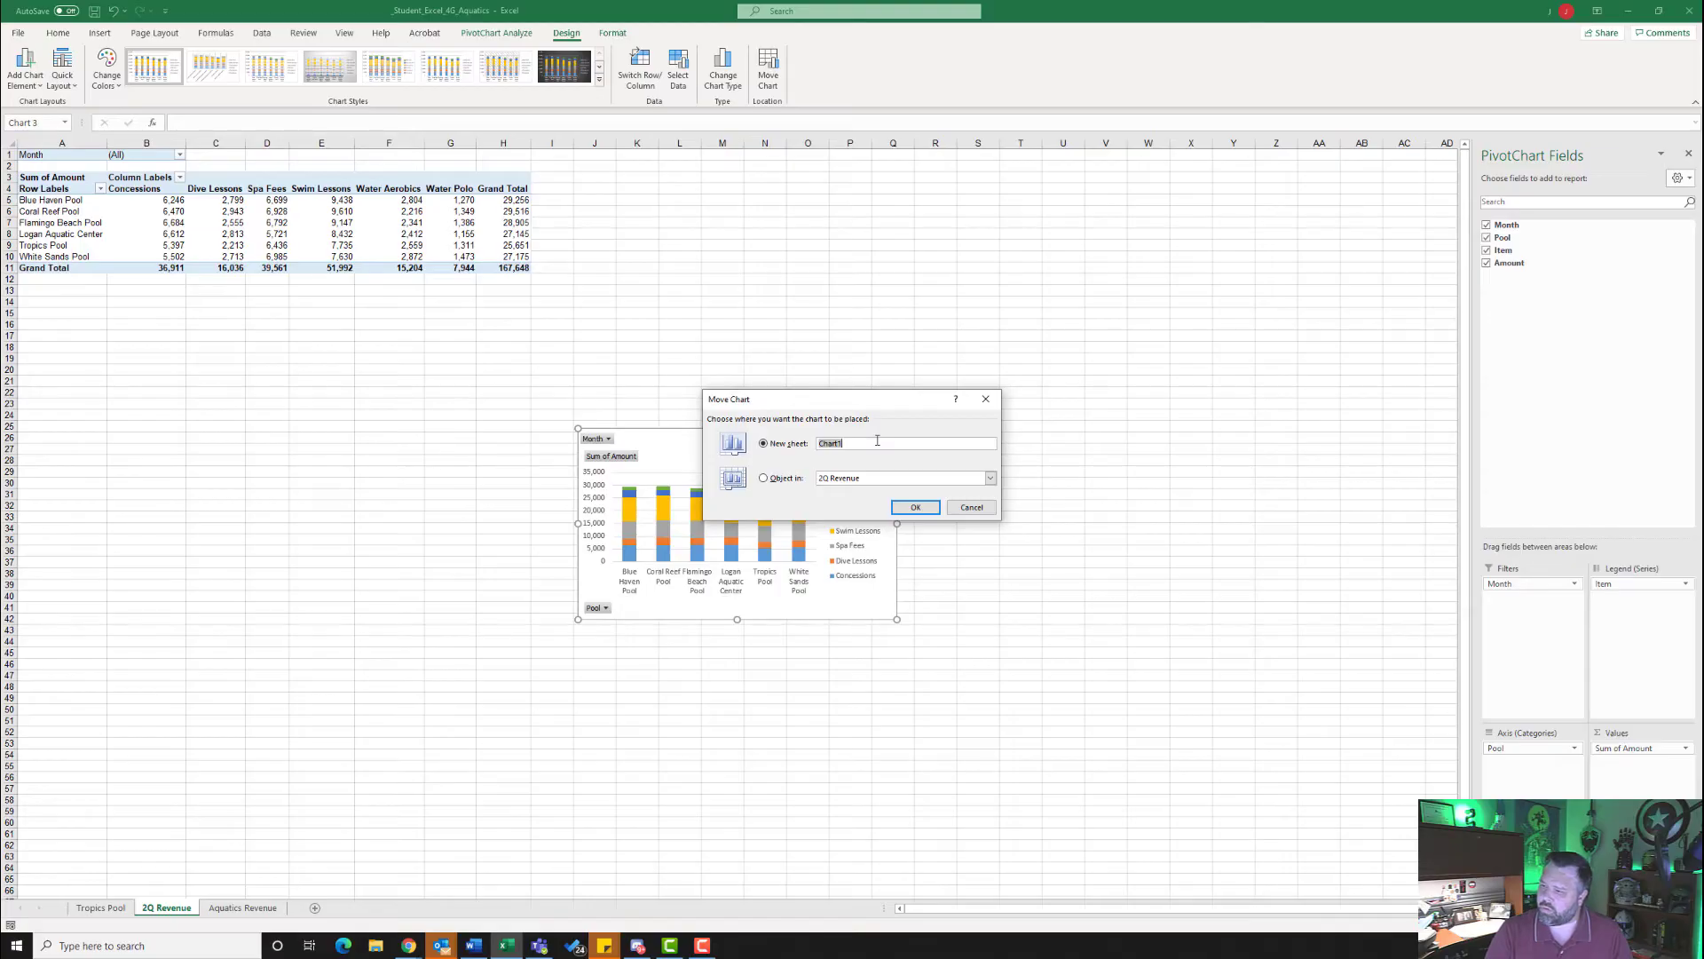
type("2Q Revnue")
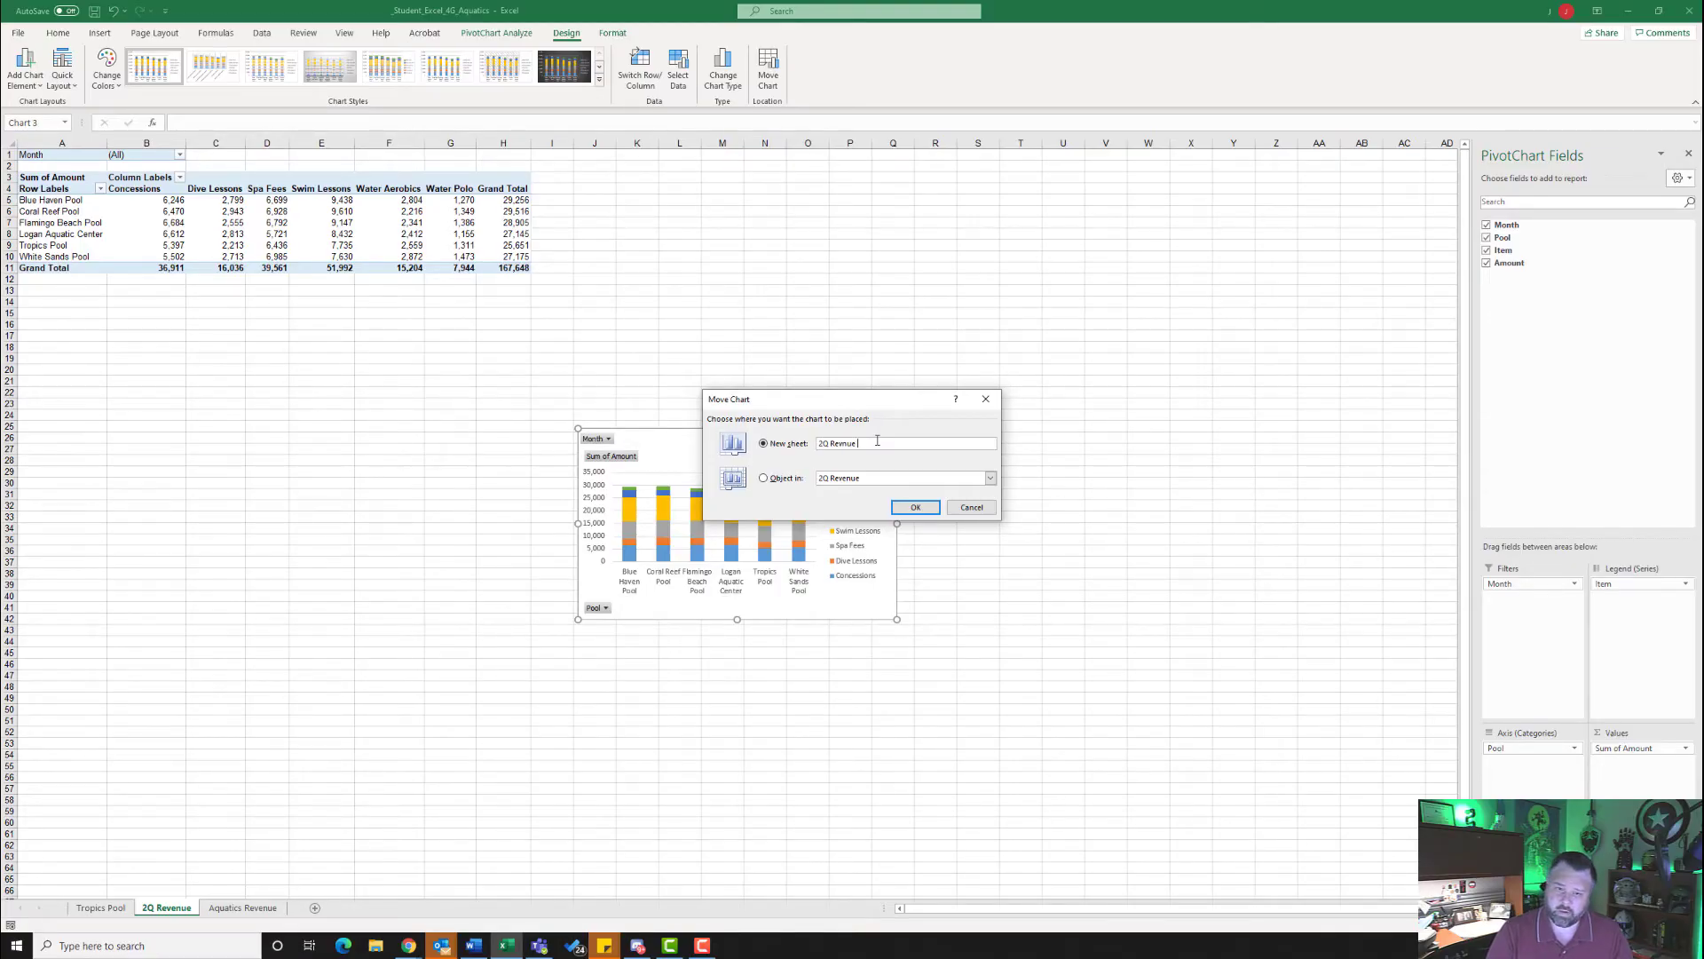
key("BackSpace")
key("BackSpace")
key("BackSpace")
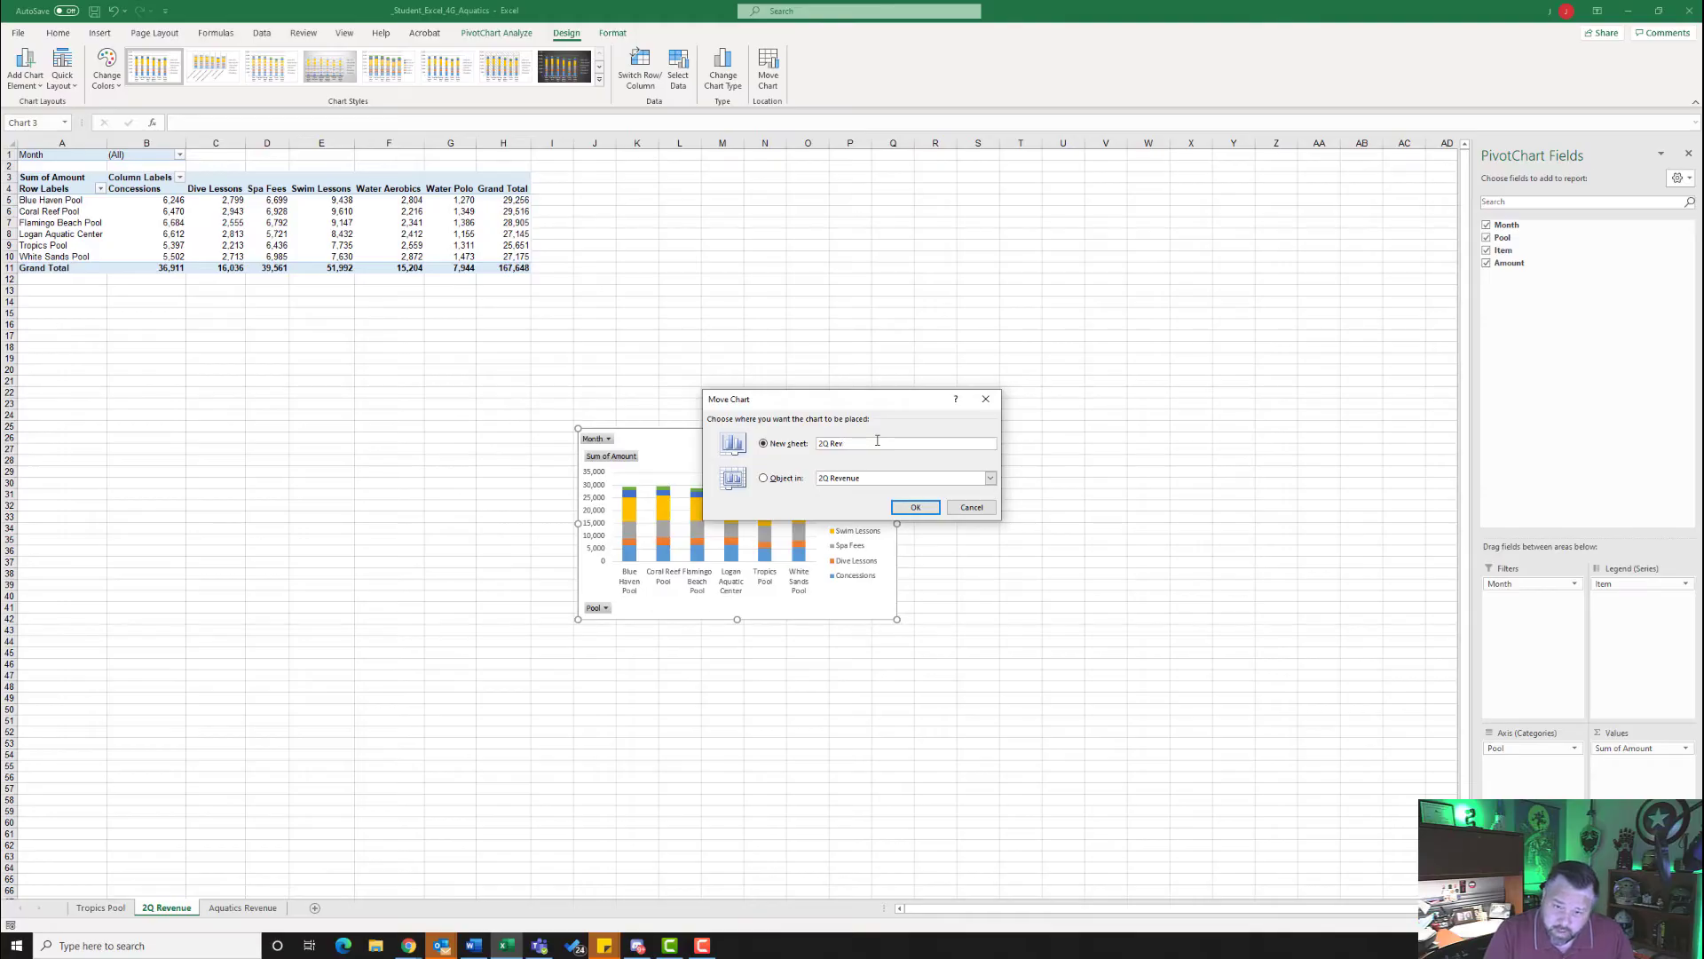
type("enue Chart")
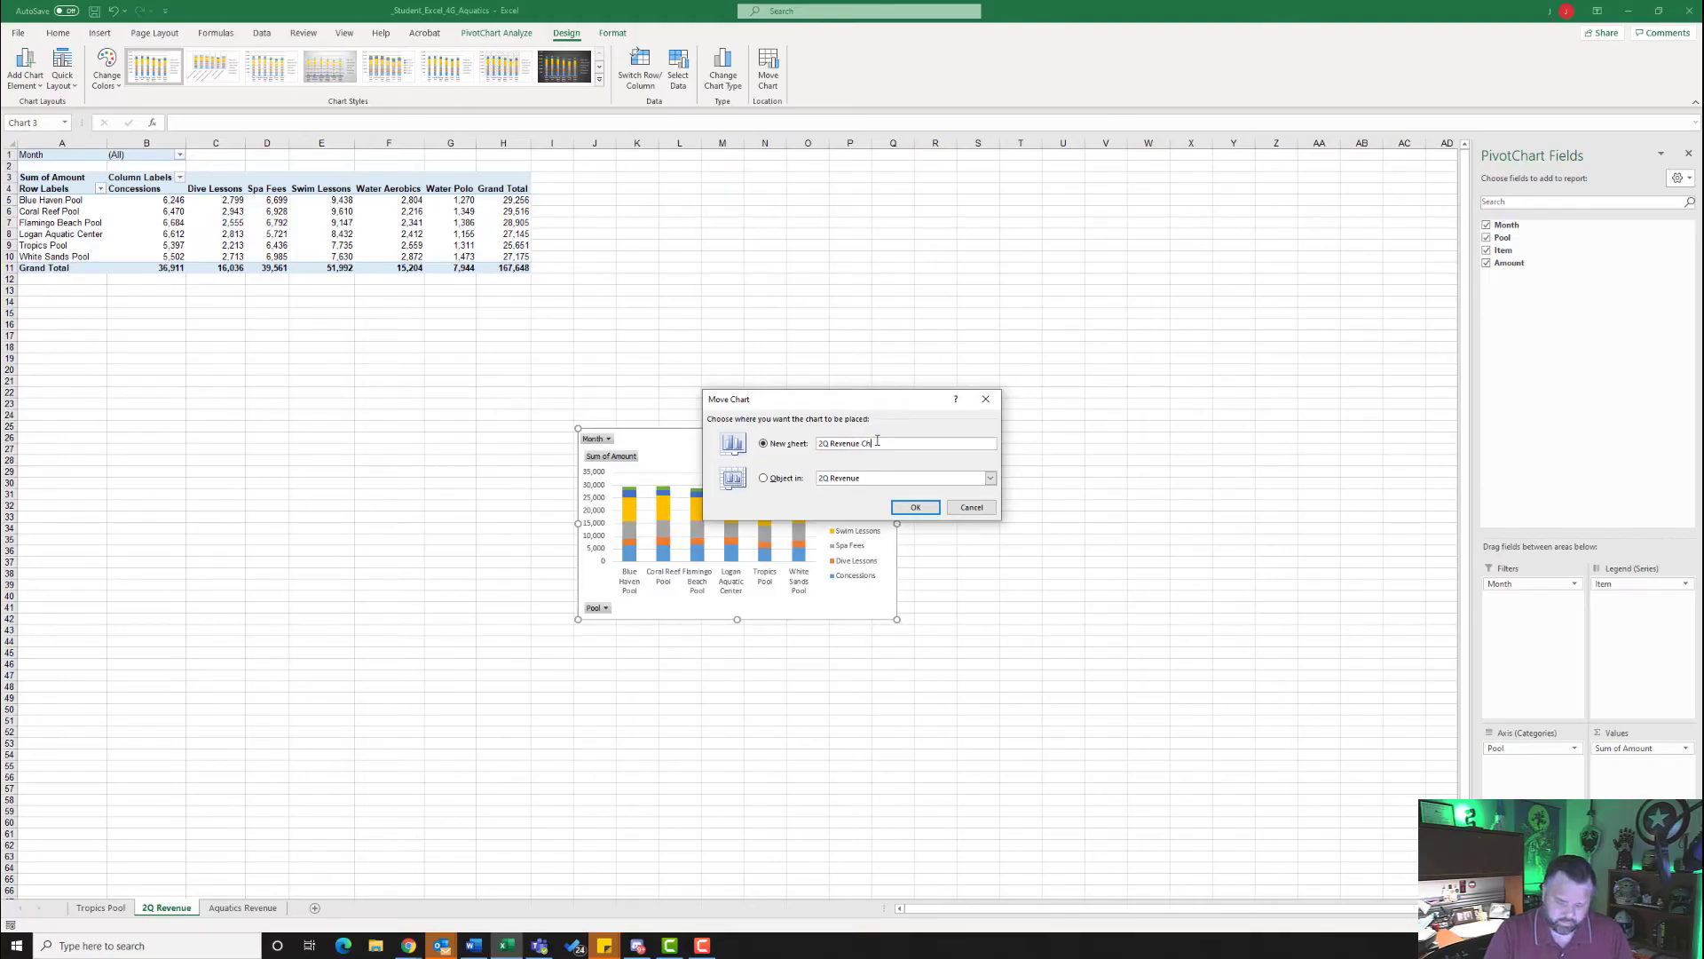
left_click(915, 508)
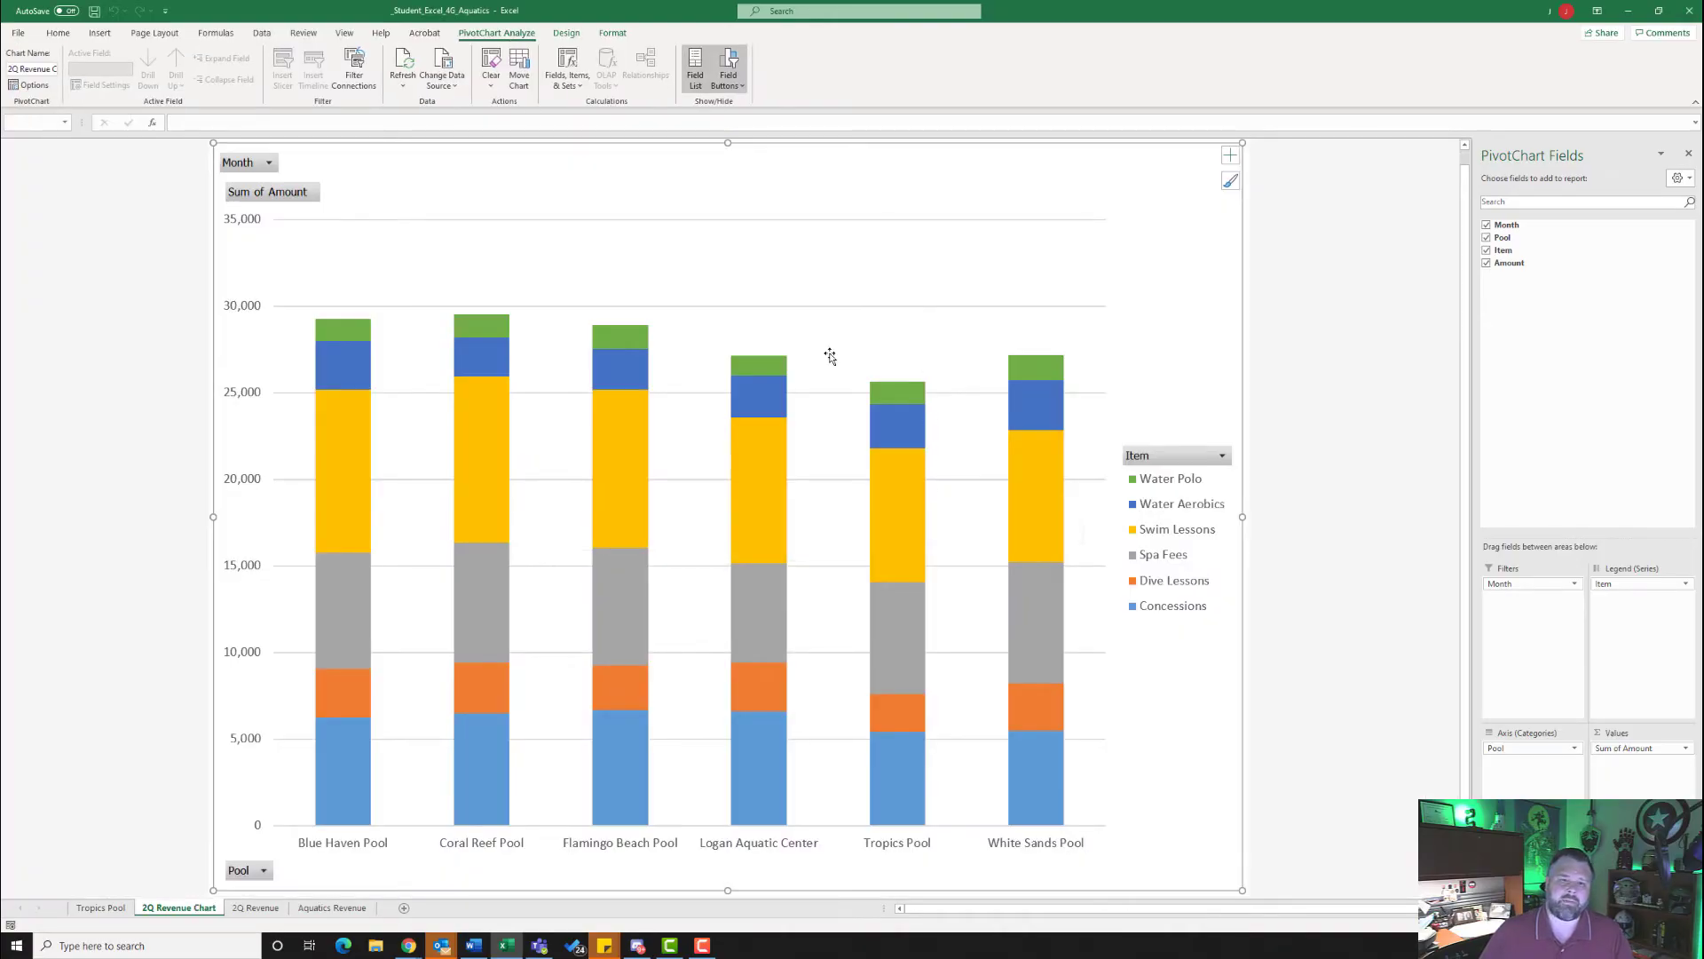
- Apply quick layout Layout 3 to the PivotChart on the 2Q Revenue Chart sheet
mouse_move(743, 389)
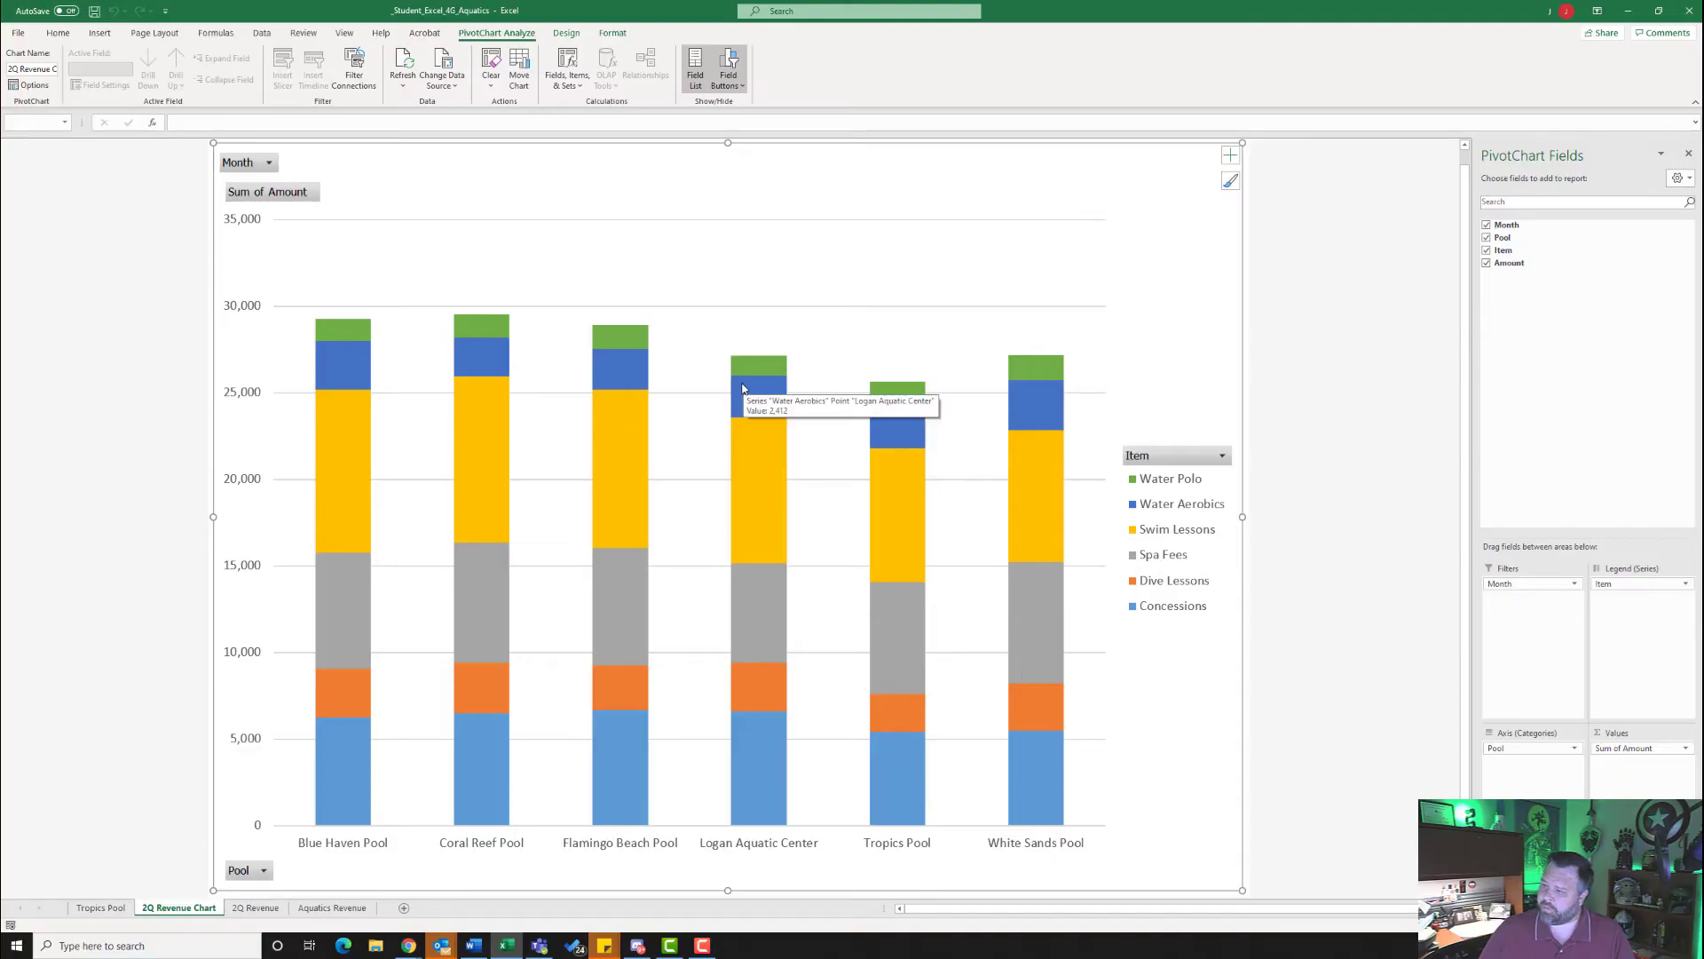
mouse_move(639, 415)
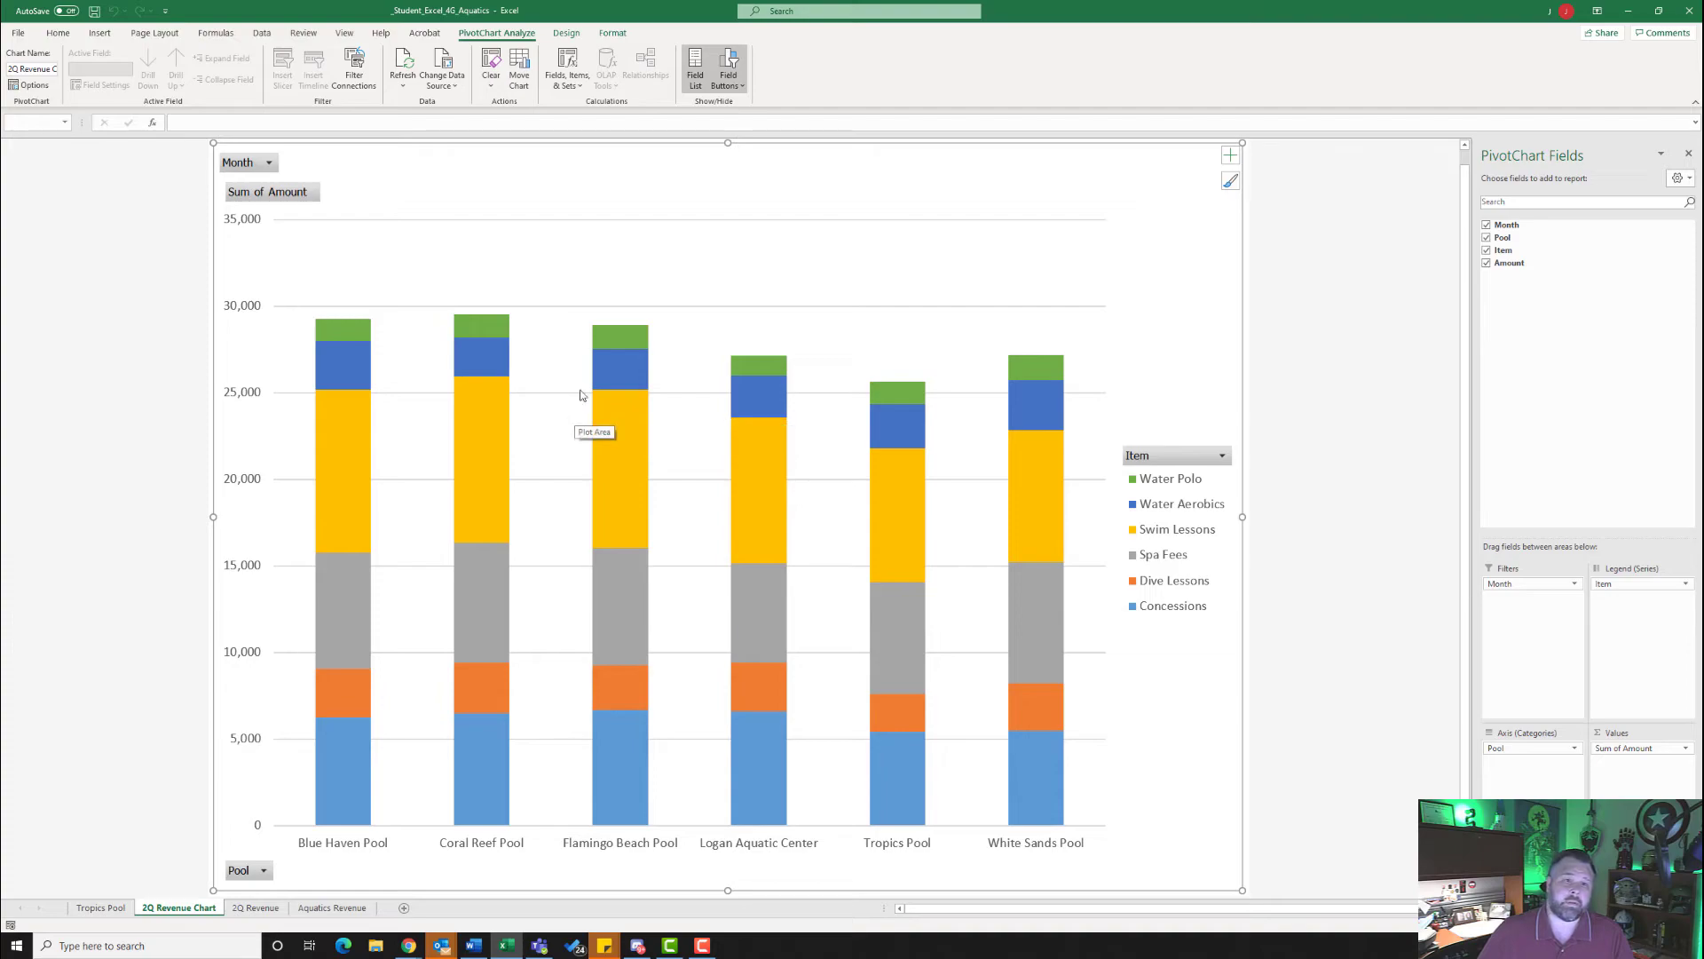
left_click(566, 34)
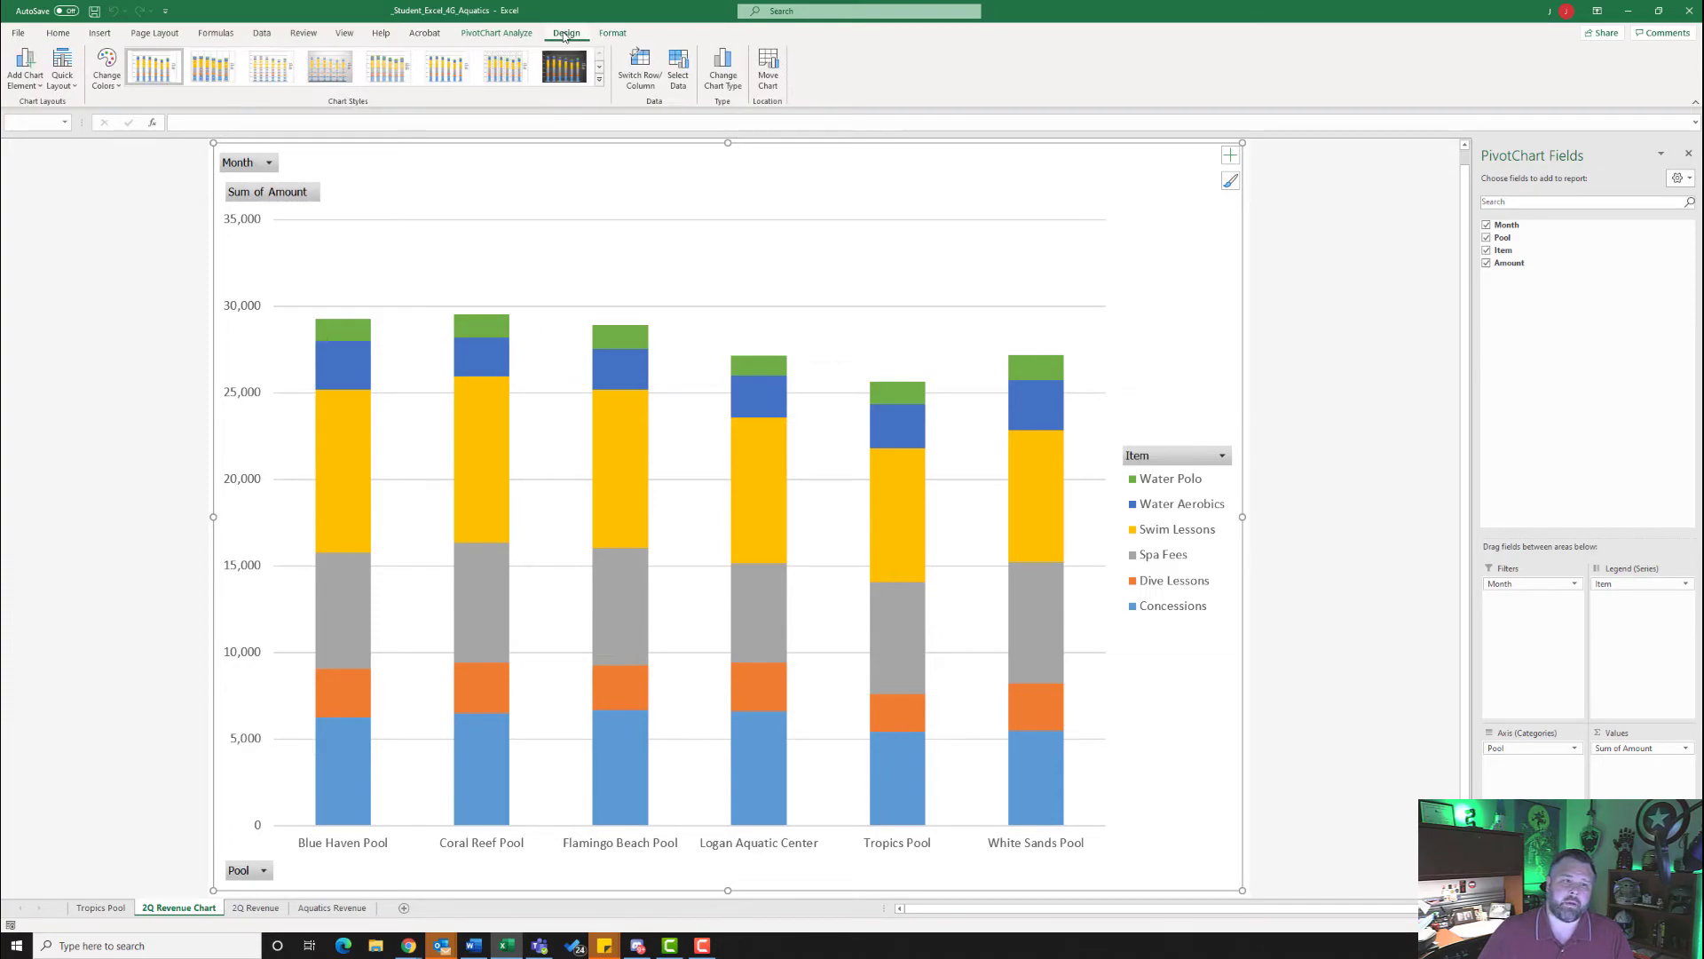
left_click(62, 75)
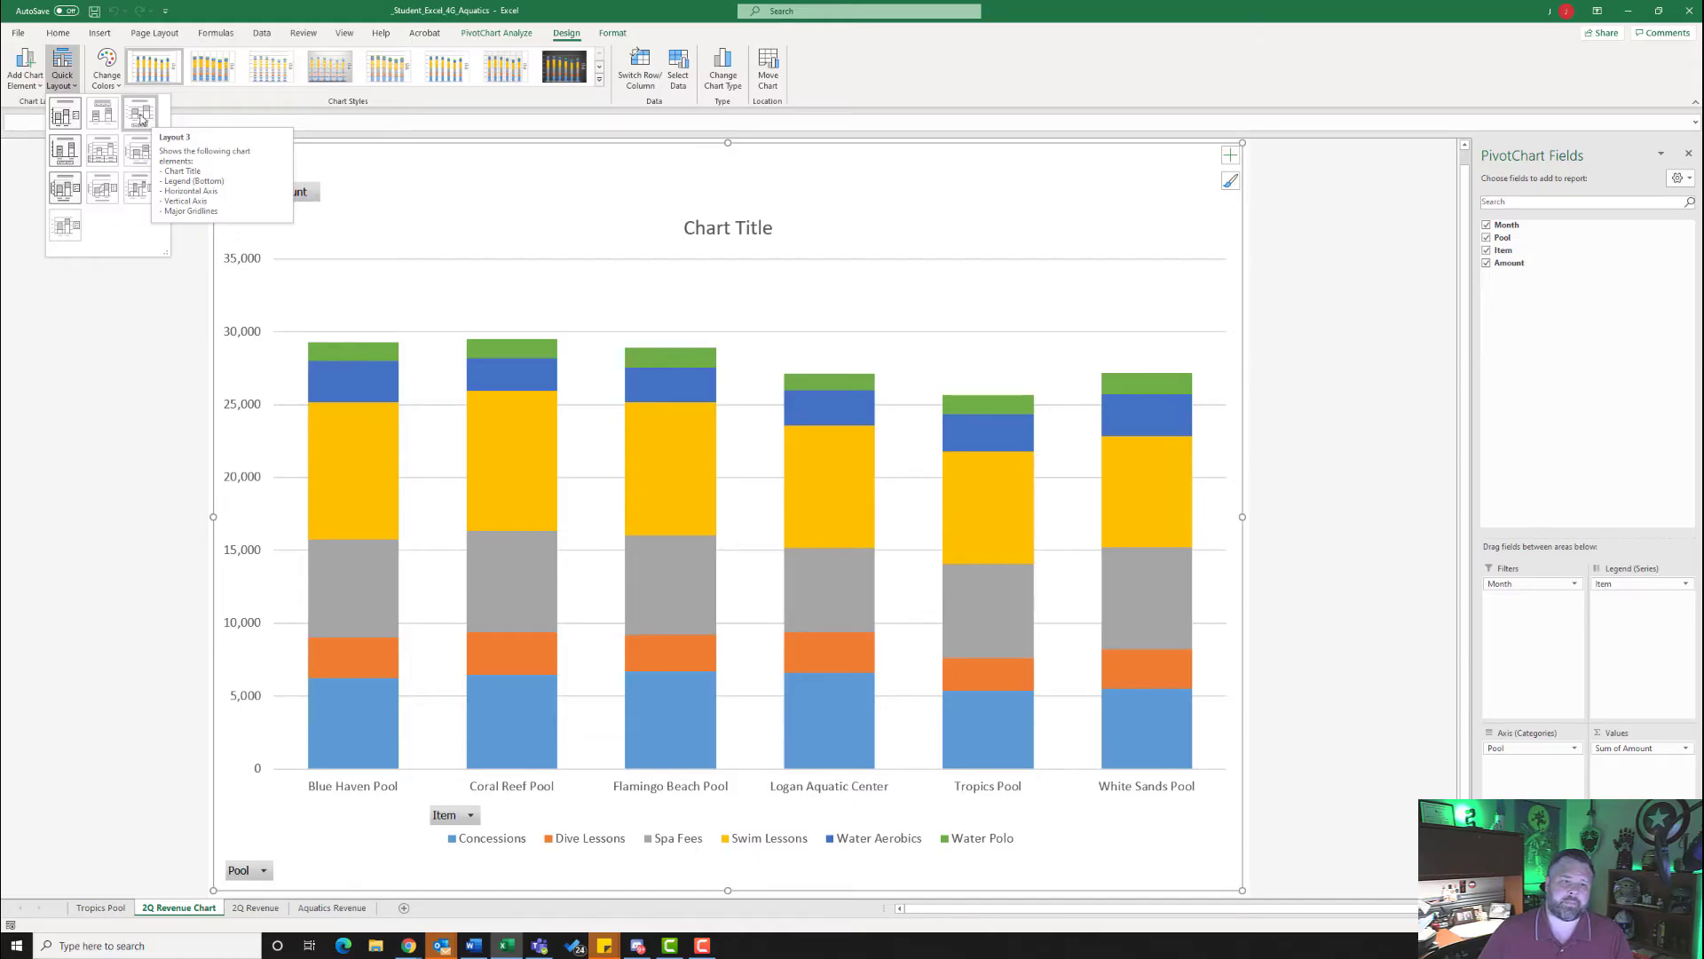
left_click(141, 118)
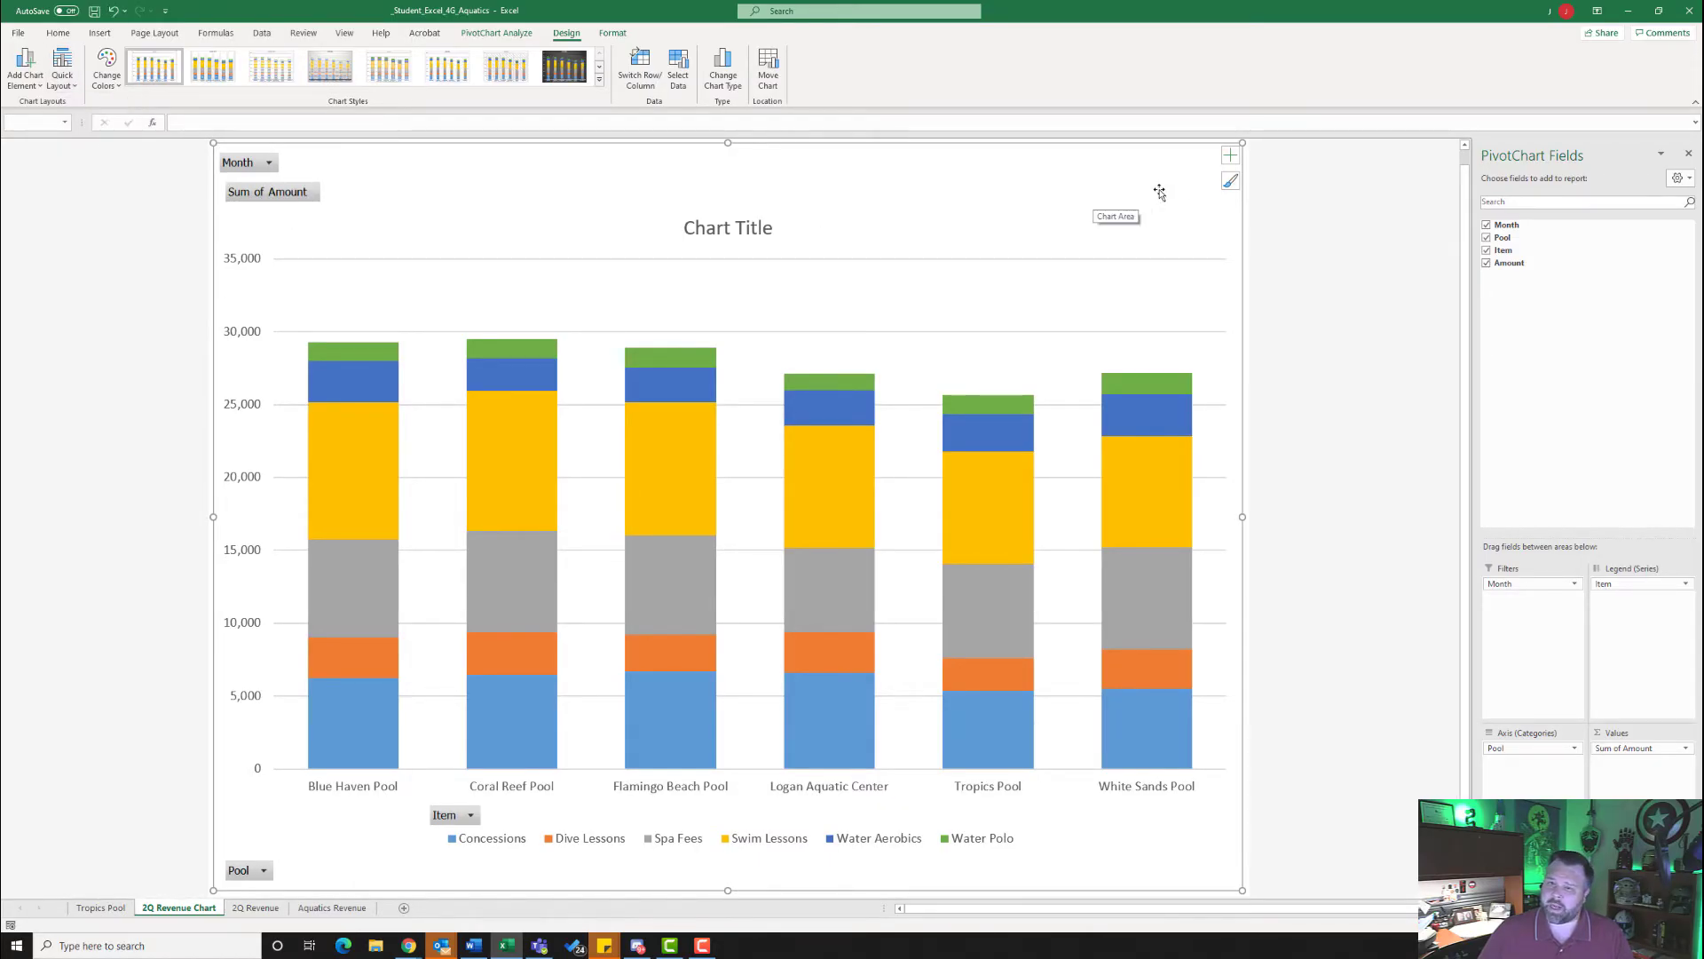
- Add data labels to the stacked columns and hide all field buttons on the chart
left_click(1230, 157)
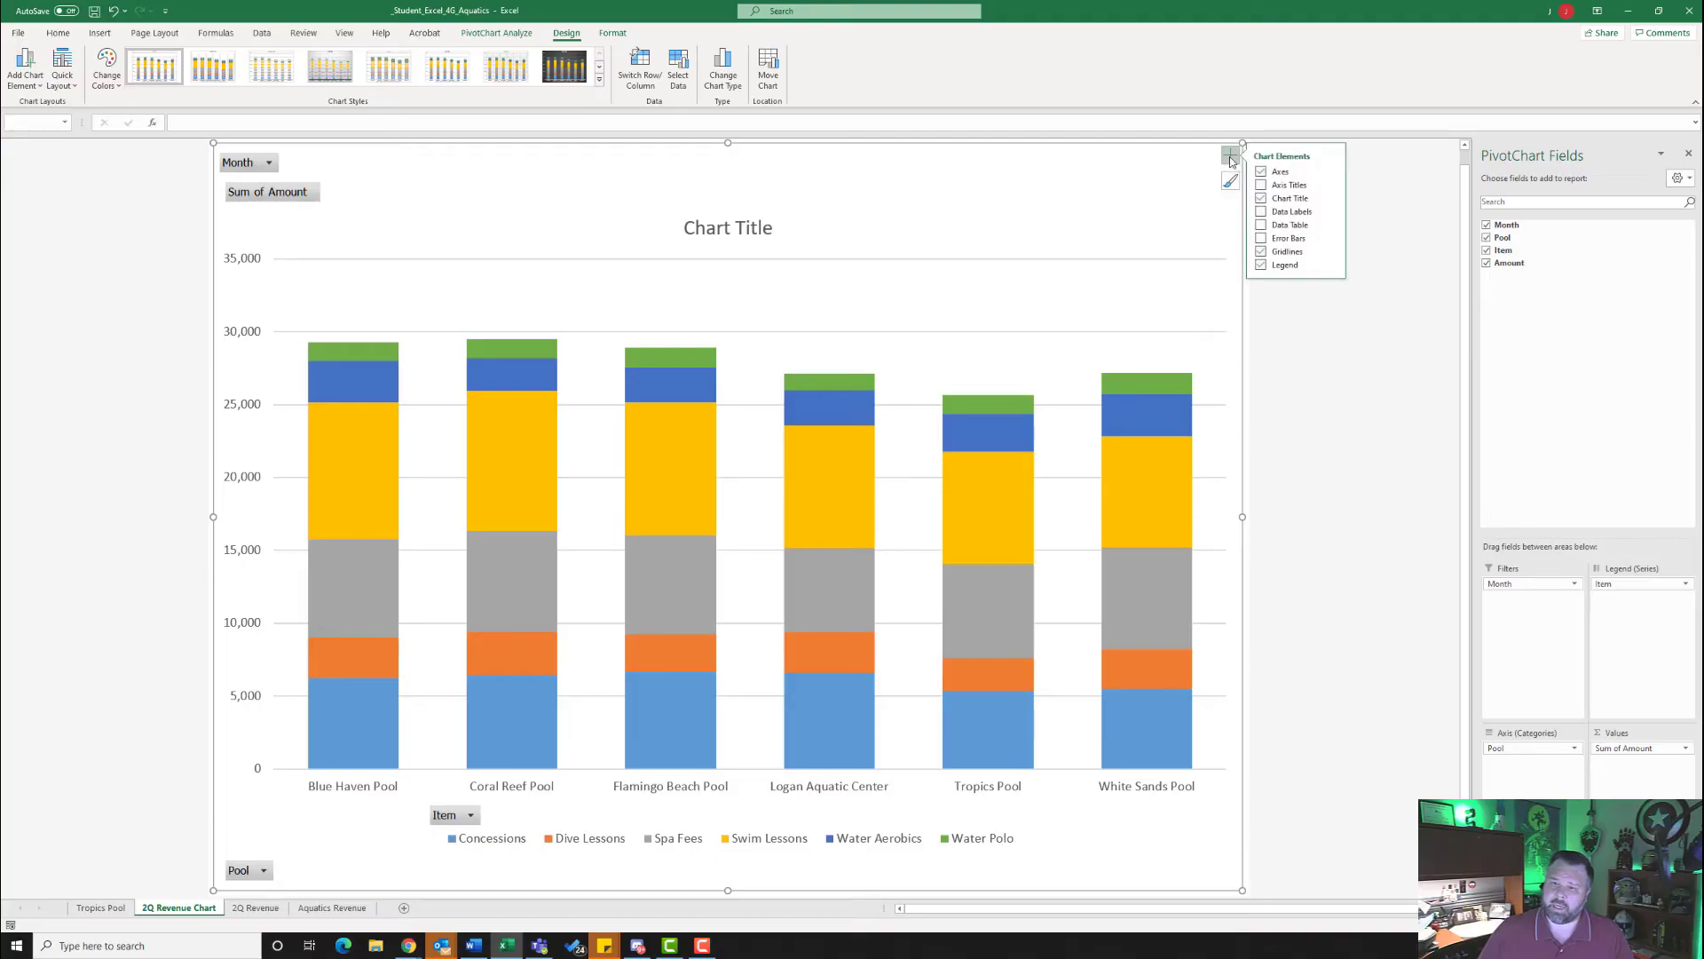
left_click(1261, 212)
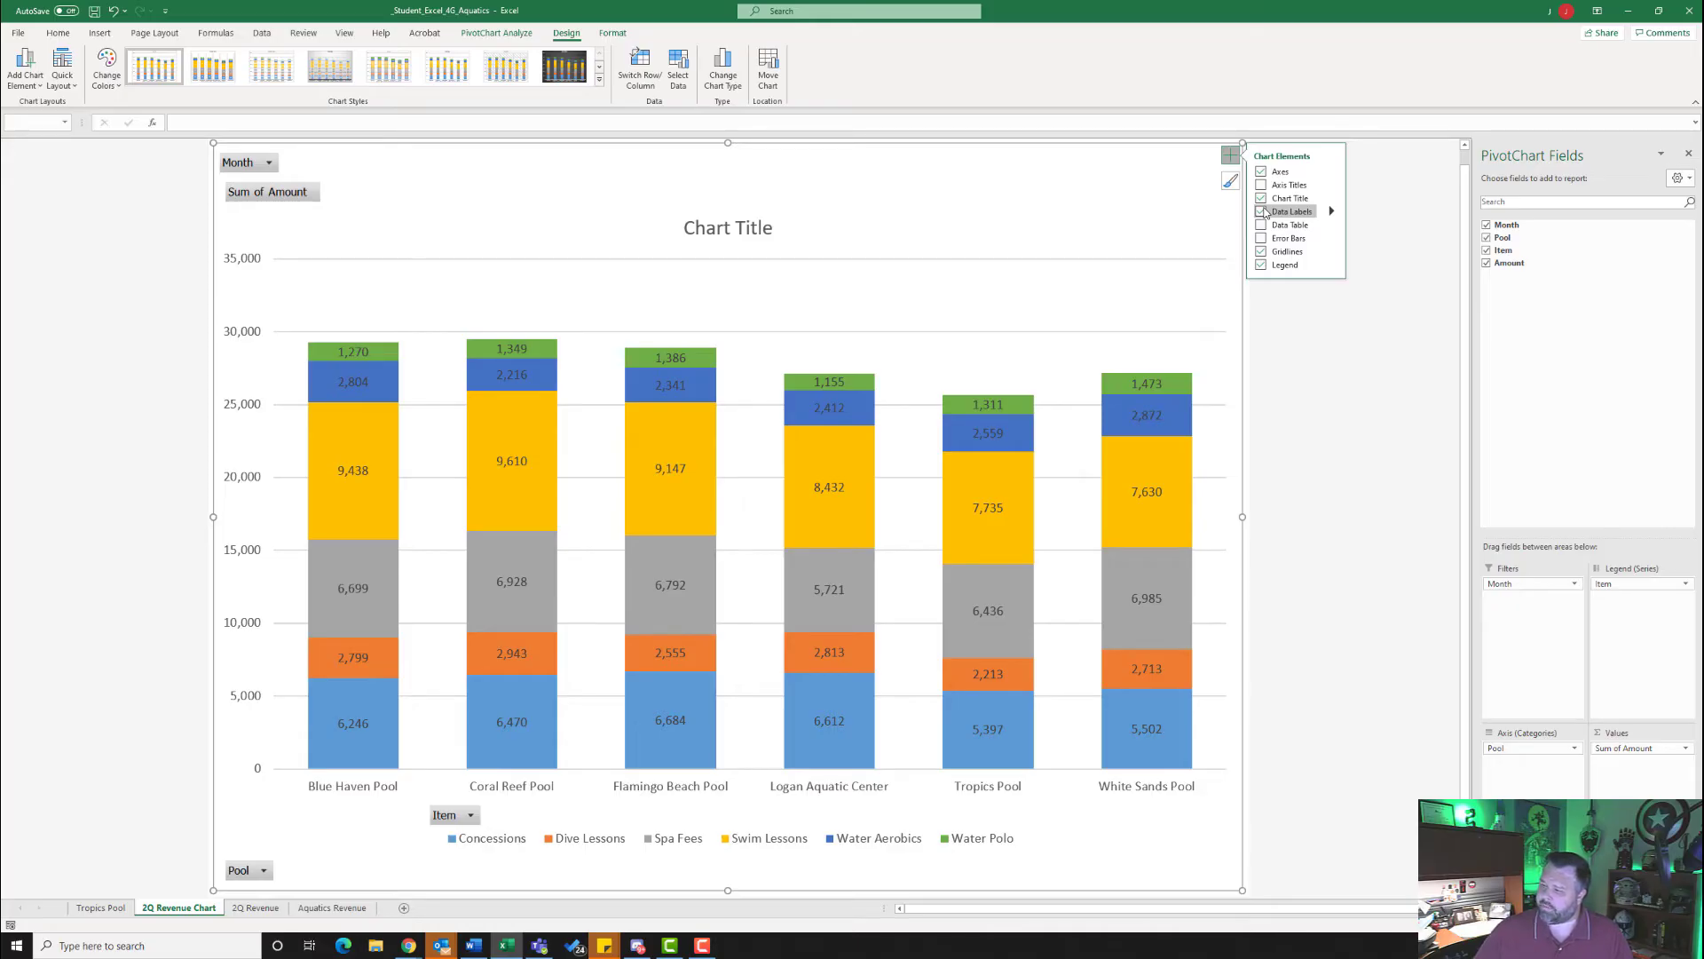
left_click(383, 169)
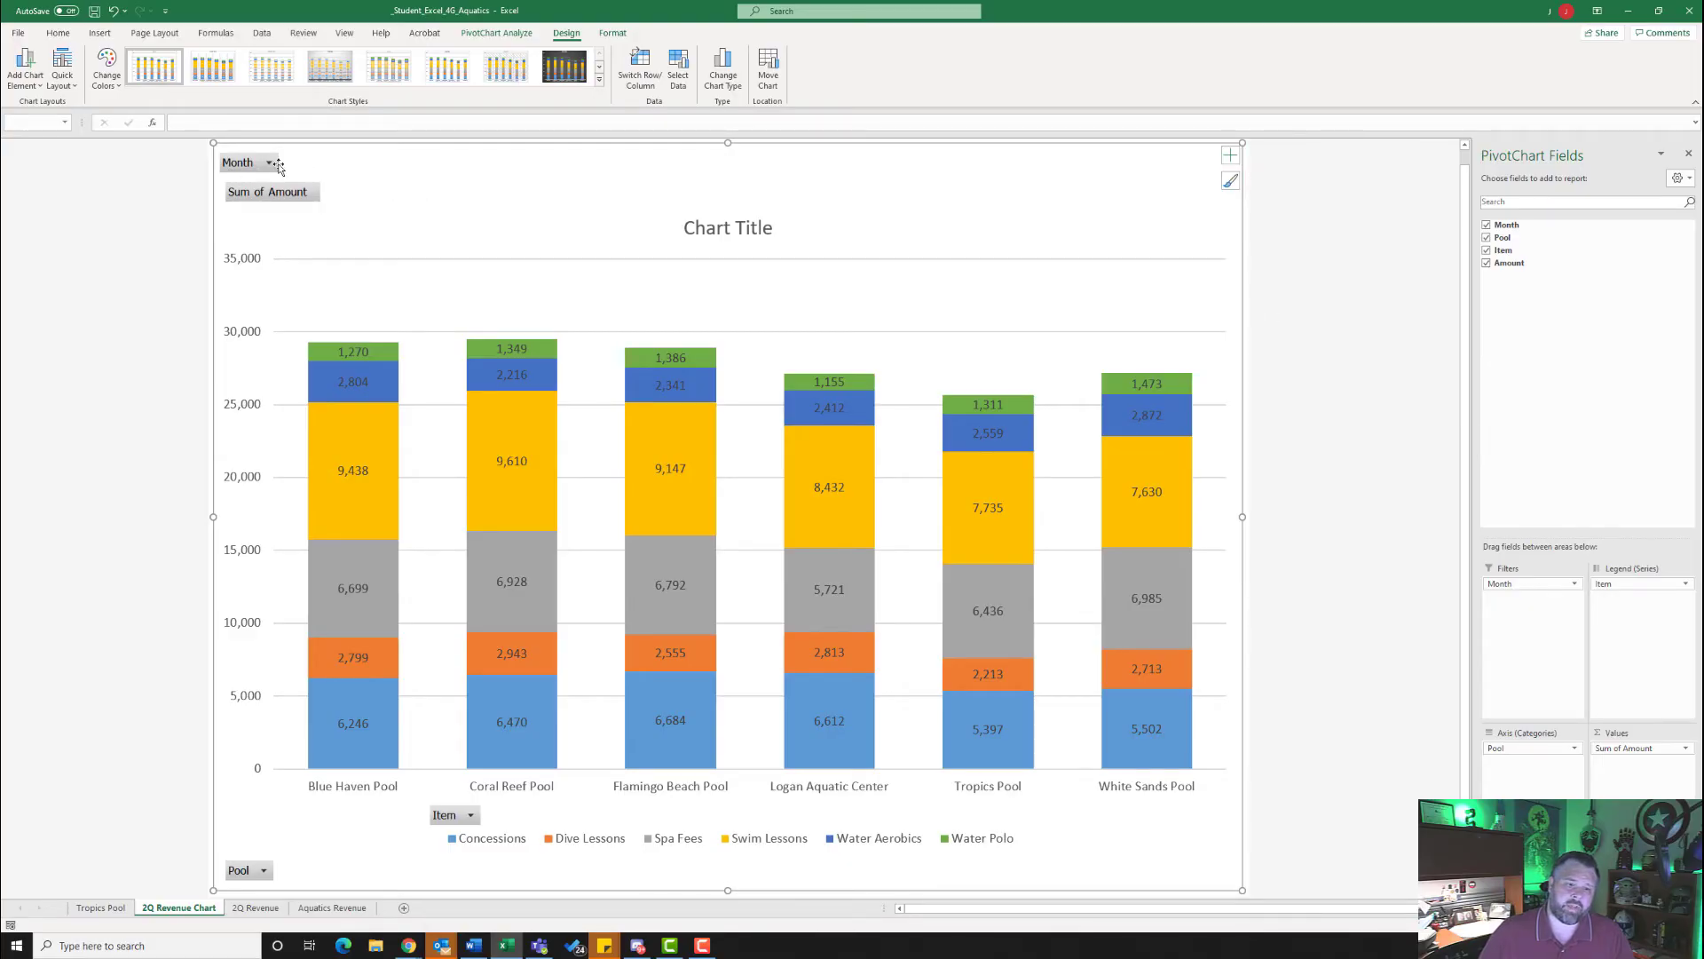
right_click(243, 166)
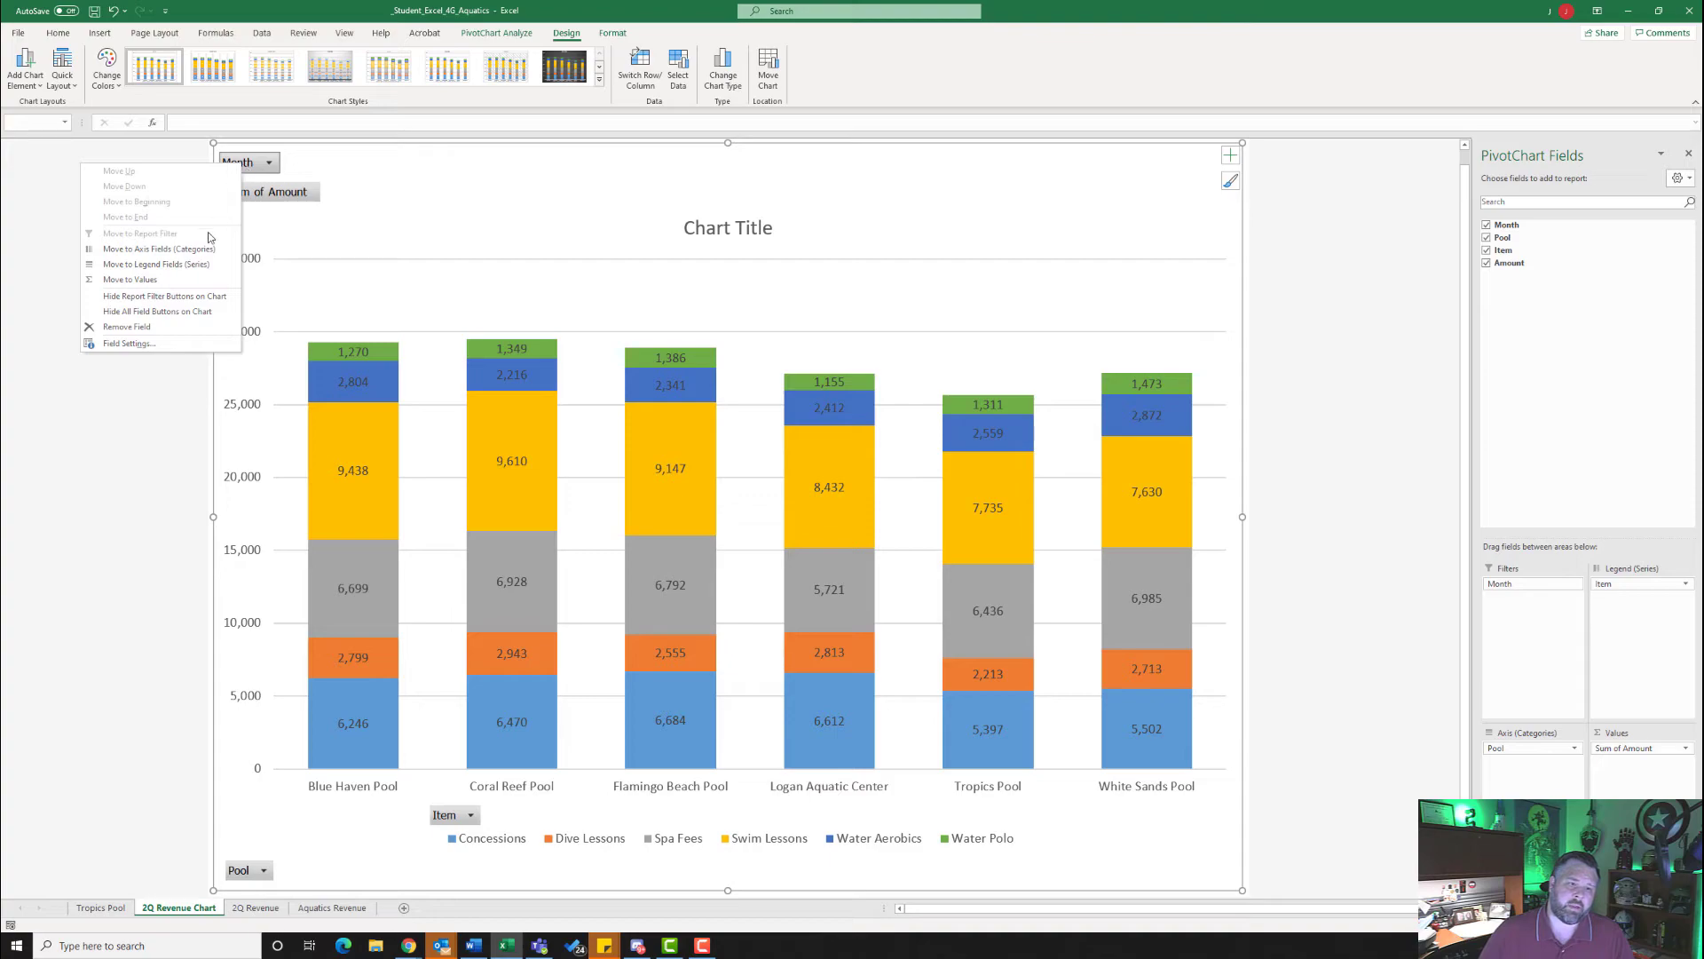
left_click(188, 312)
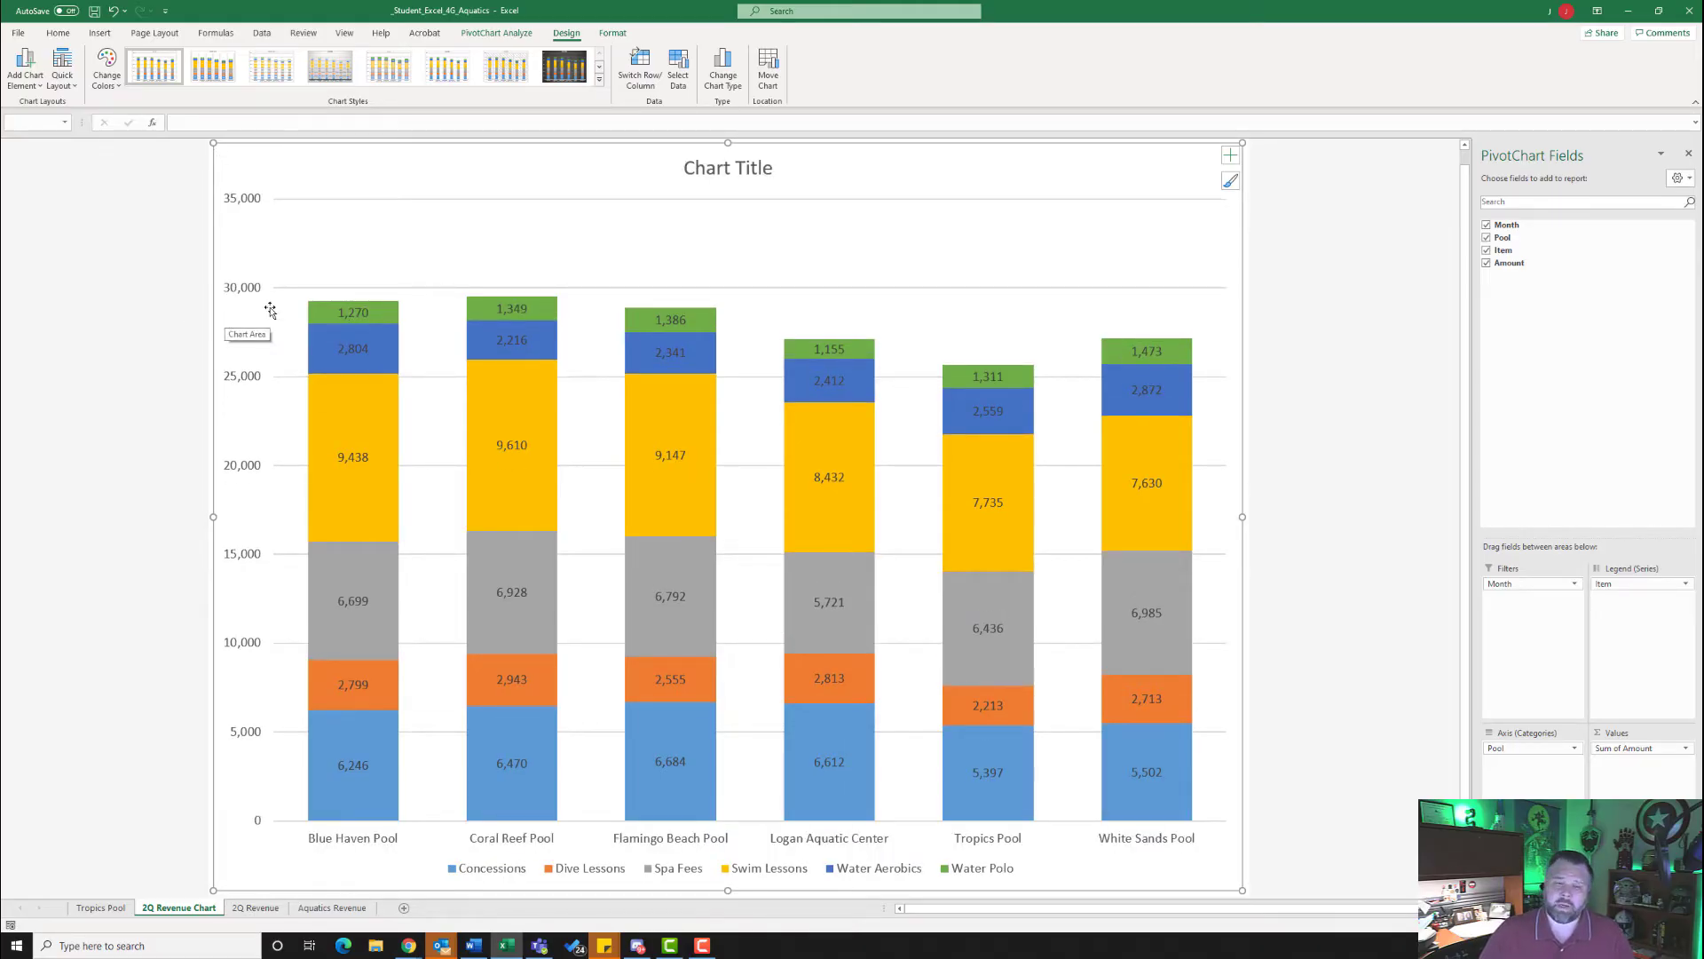
- Replace the chart title text with 2nd Quarter Aquatics Program Revenue
left_click(744, 169)
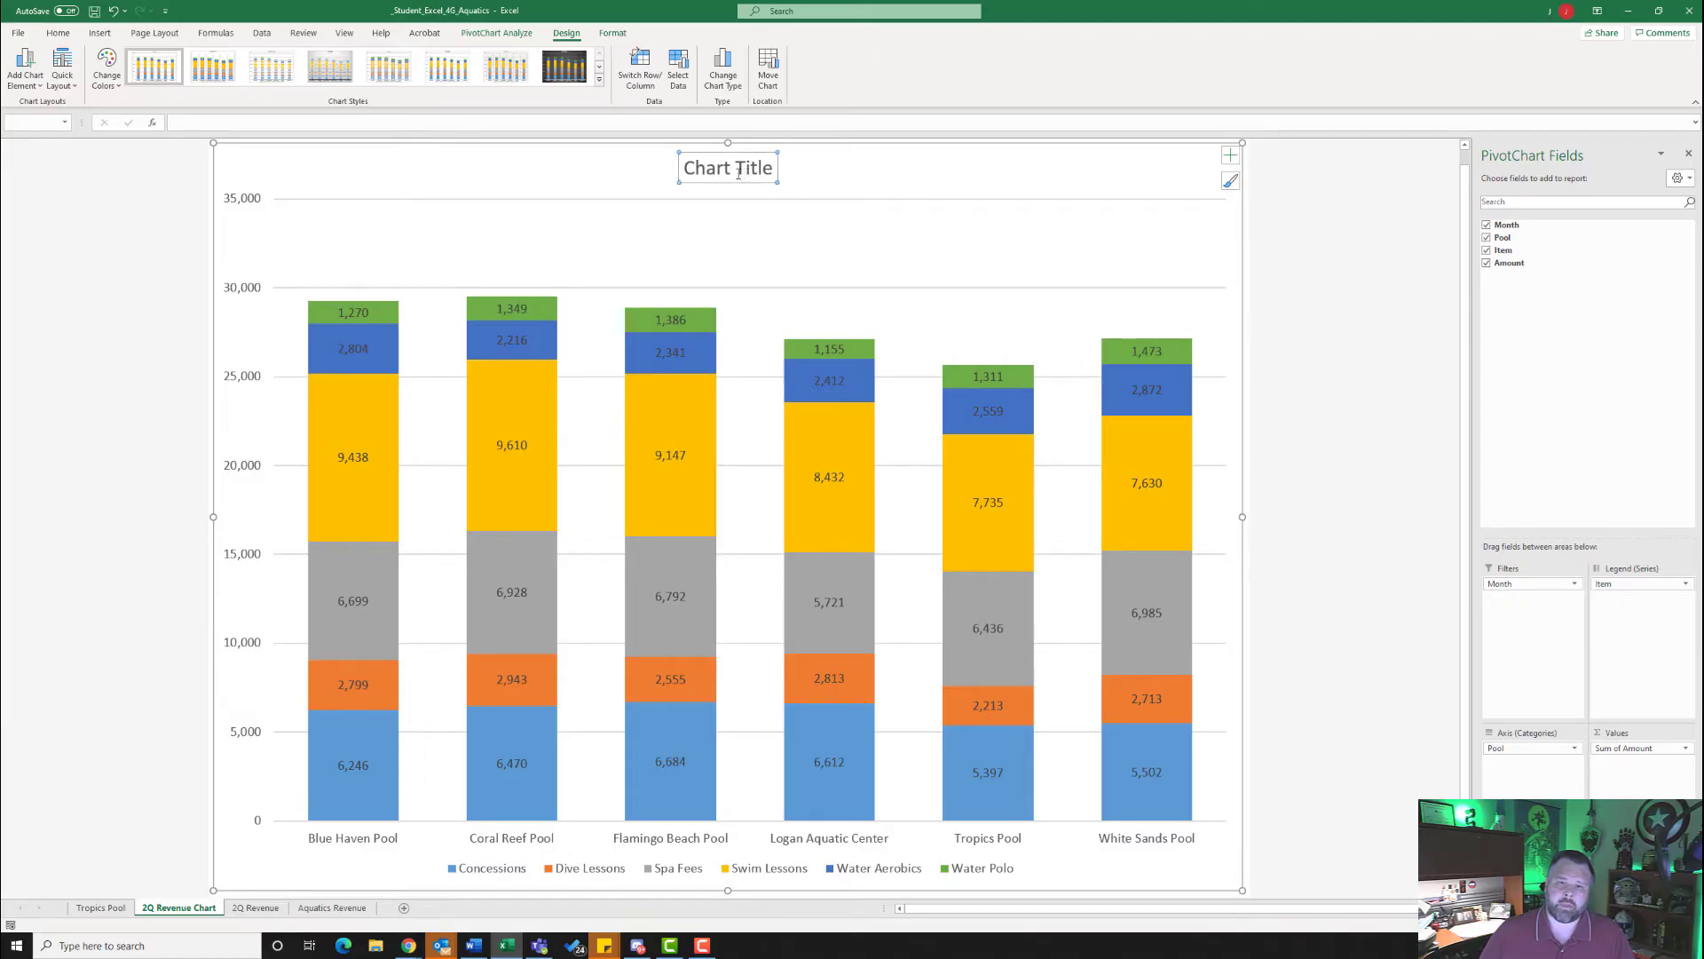
left_click(769, 168)
key("BackSpace")
key("BackSpace")
key("BackSpace")
key("BackSpace")
key("BackSpace")
key("BackSpace")
key("BackSpace")
key("BackSpace")
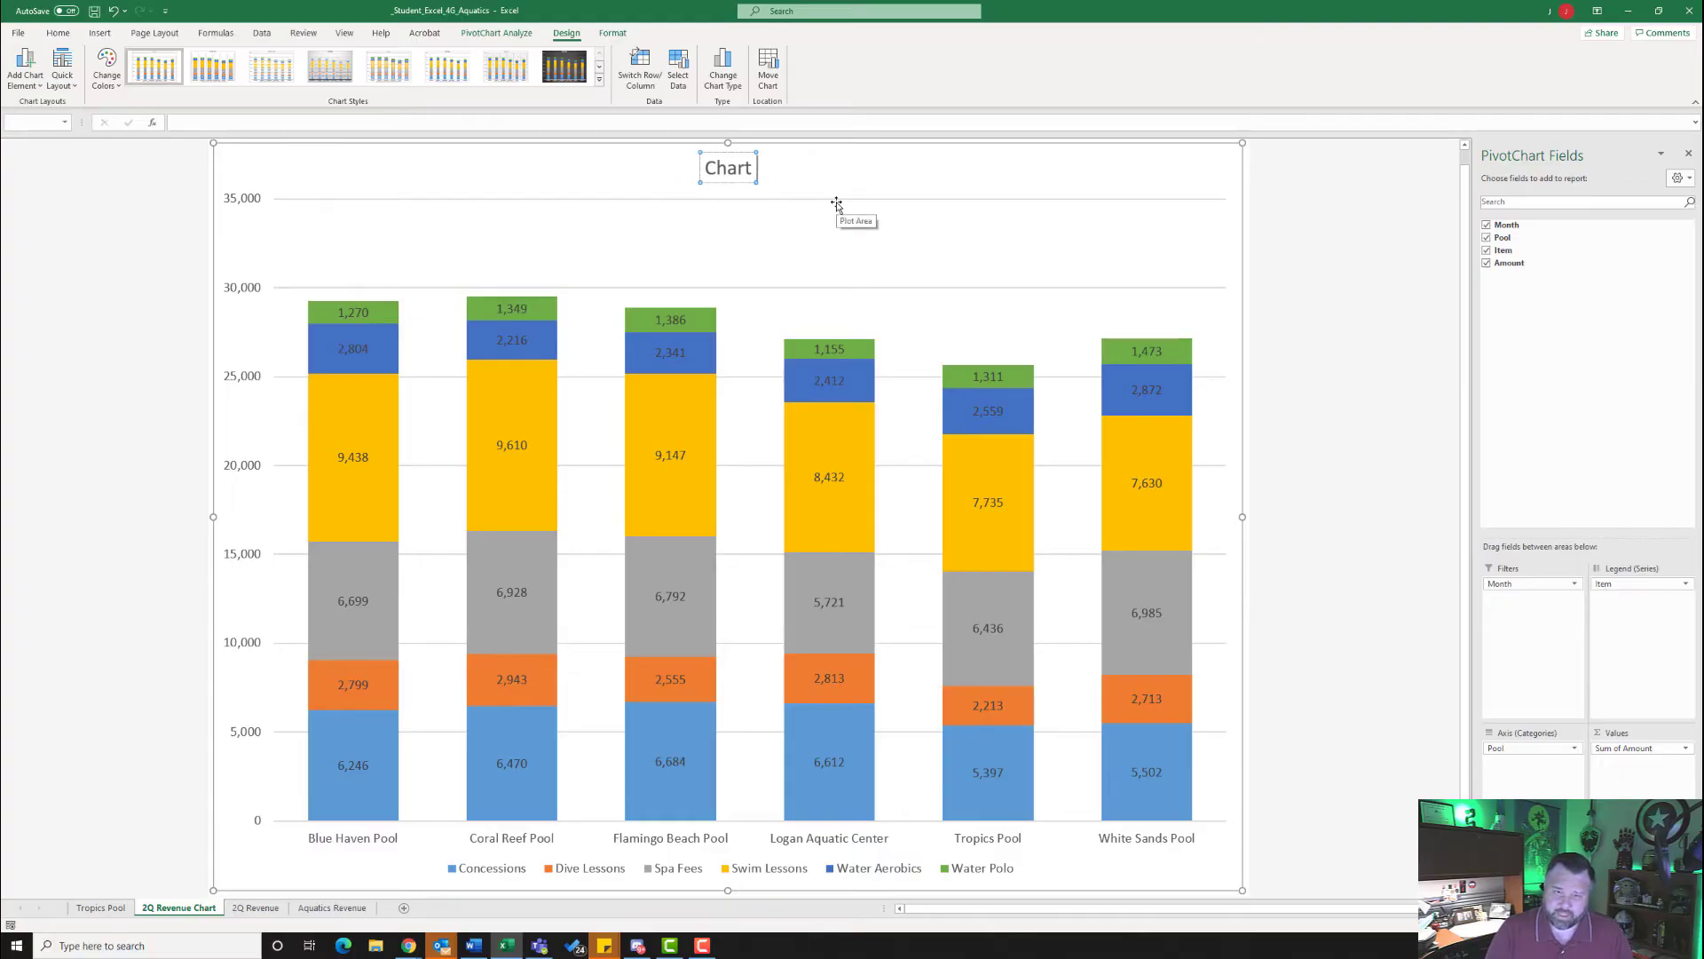
key("BackSpace")
key("BackSpace")
key("BackSpace")
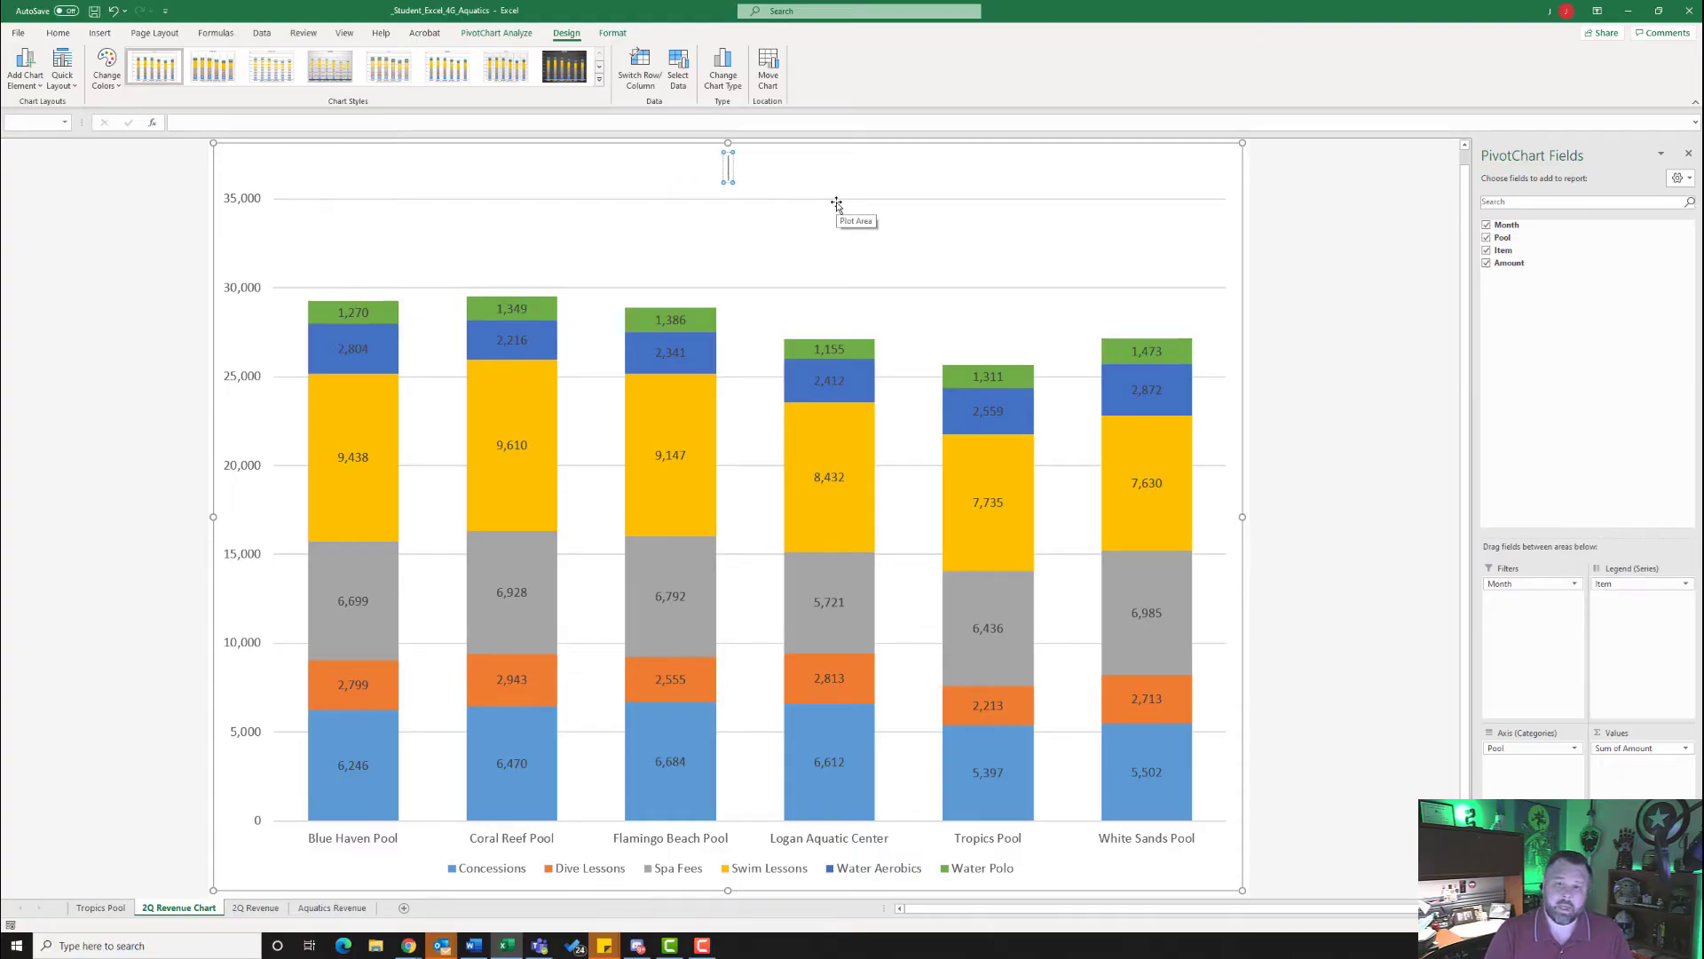
type("2")
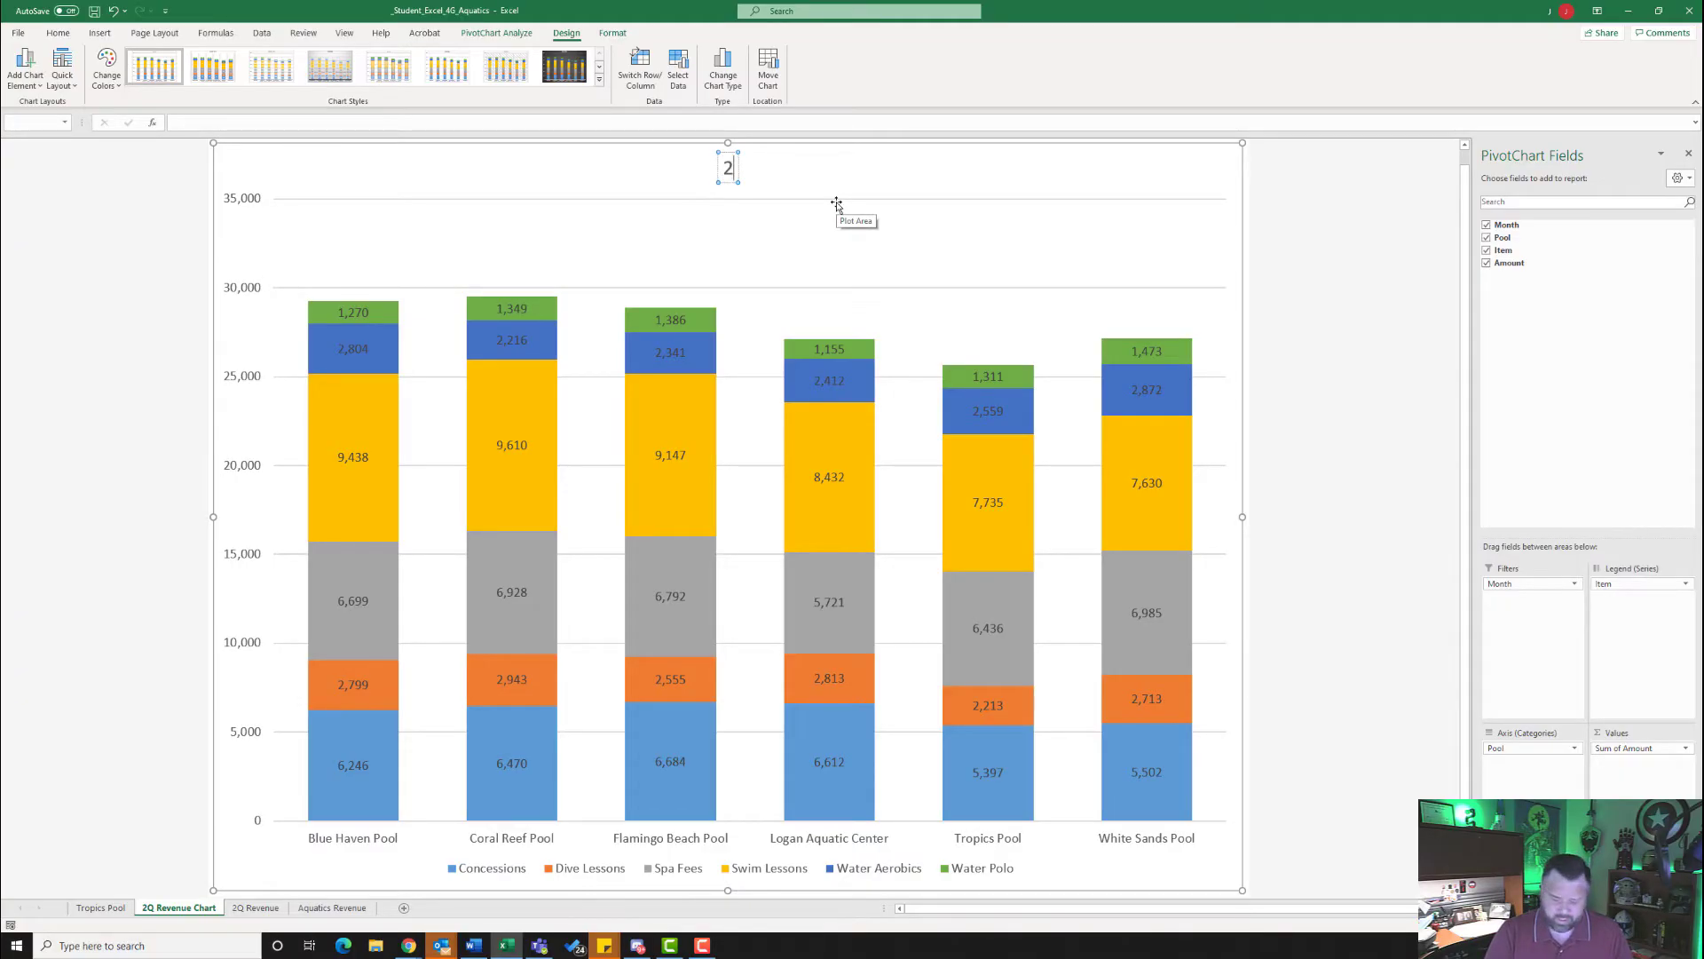
type("nd Quarter")
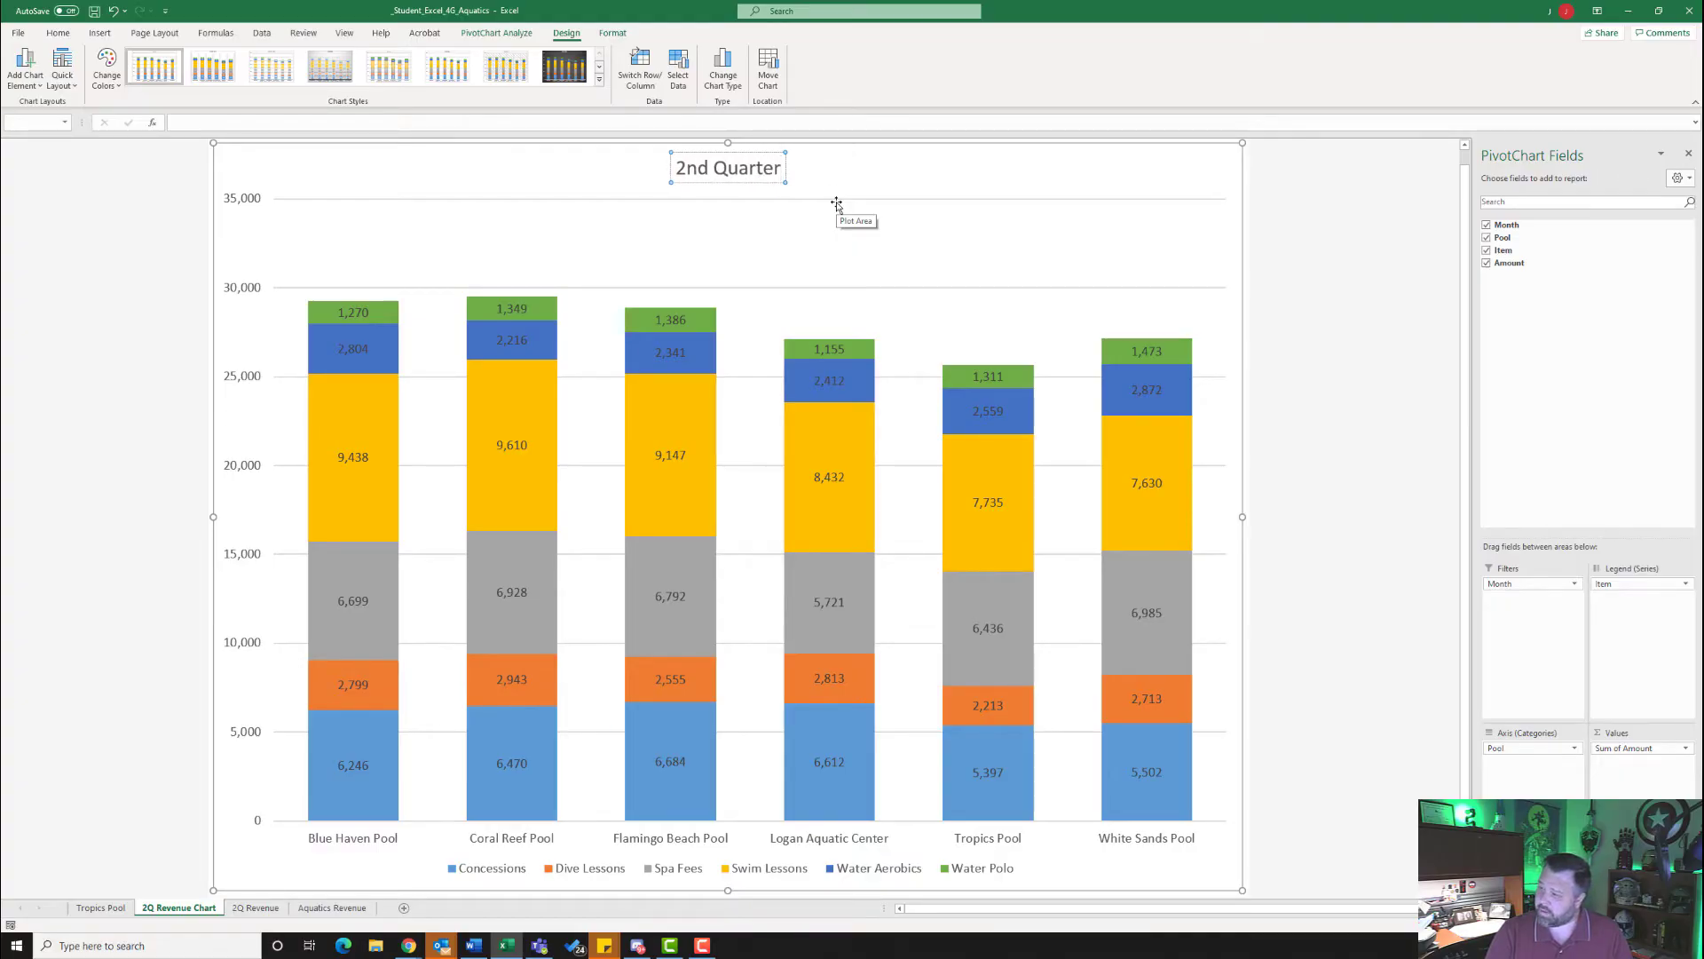
type(" Aquati")
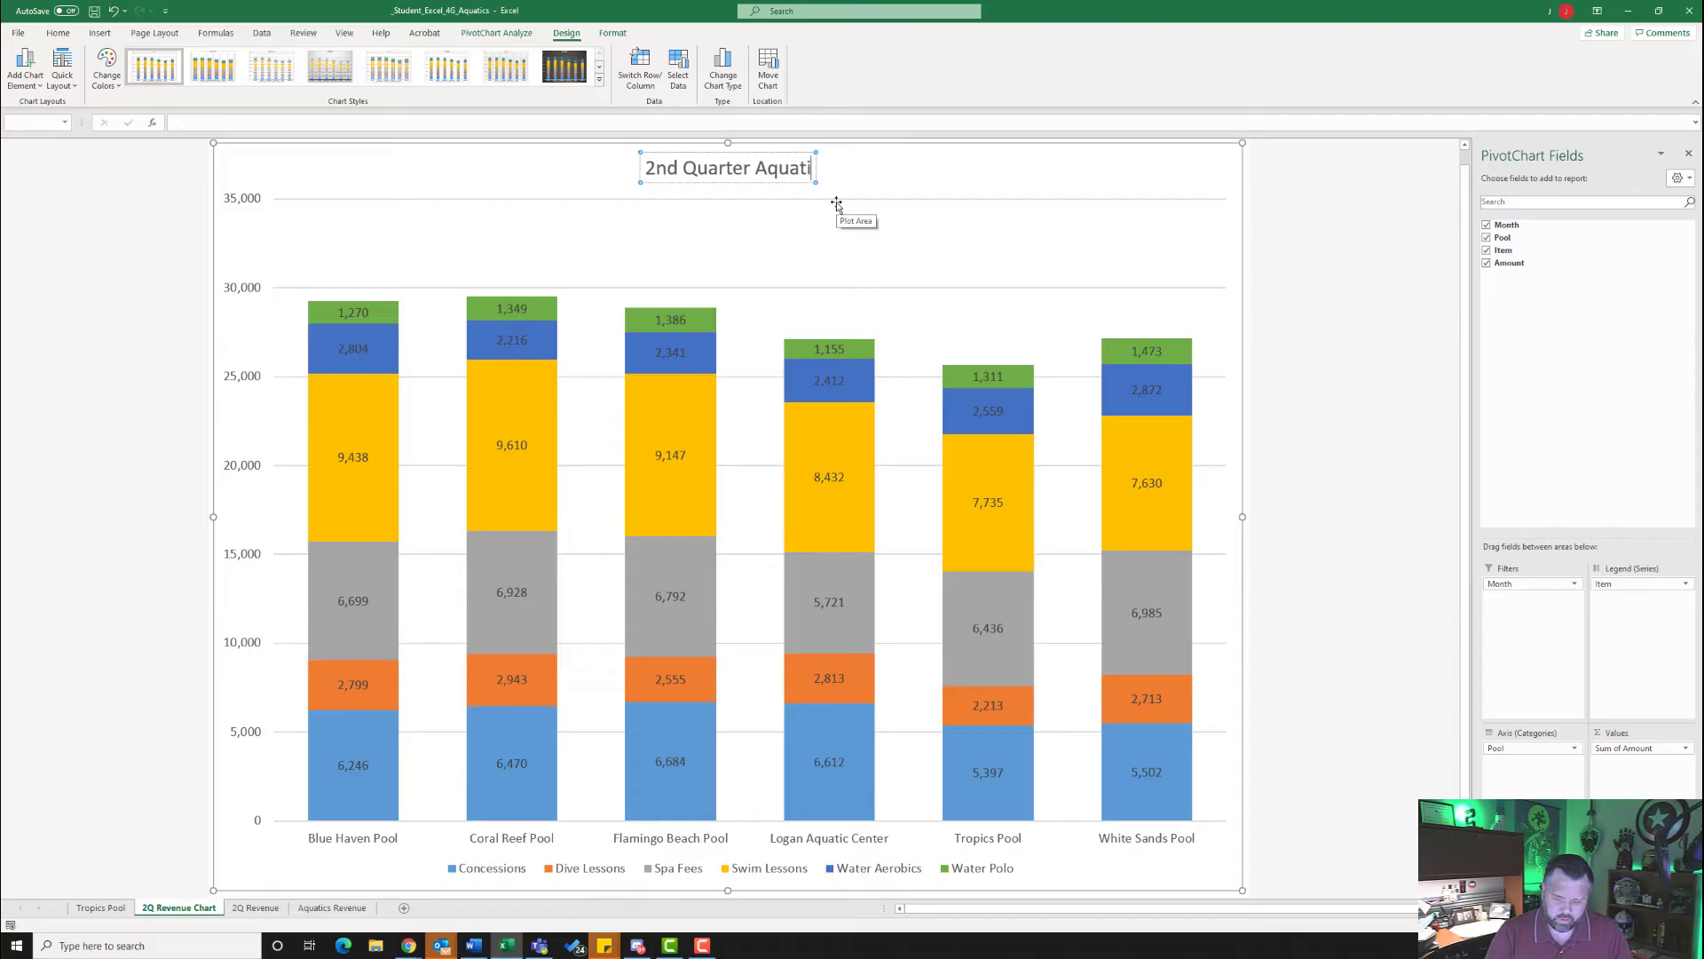
type("cs Program")
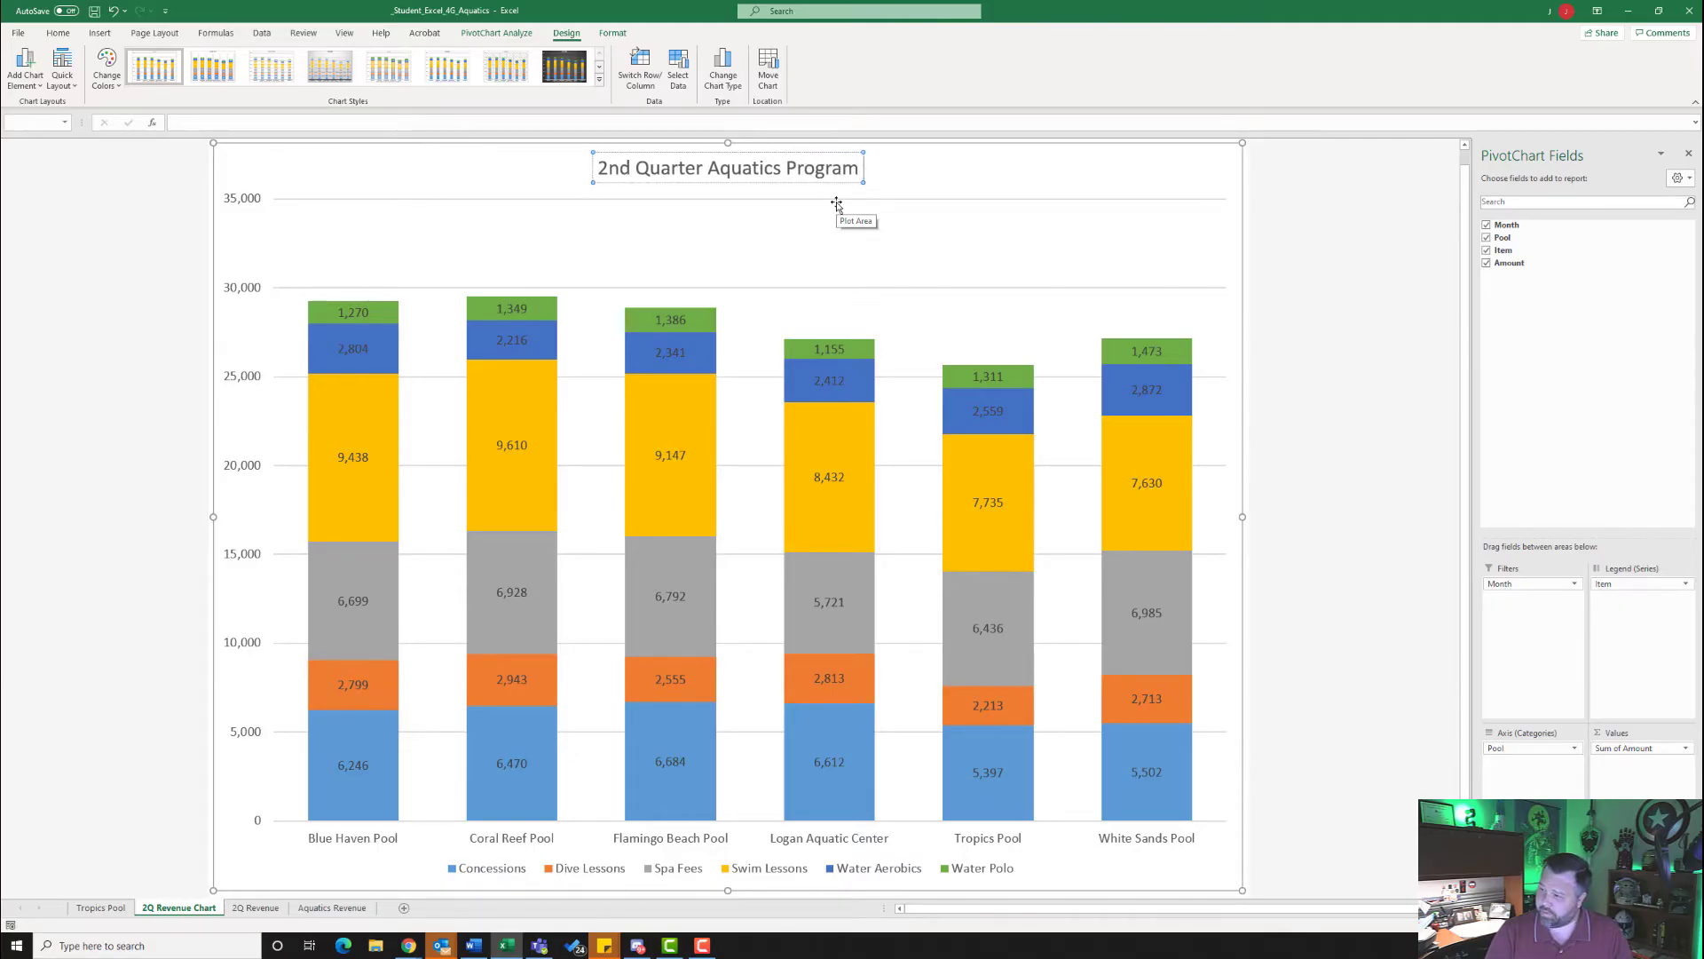
type(" Revenue")
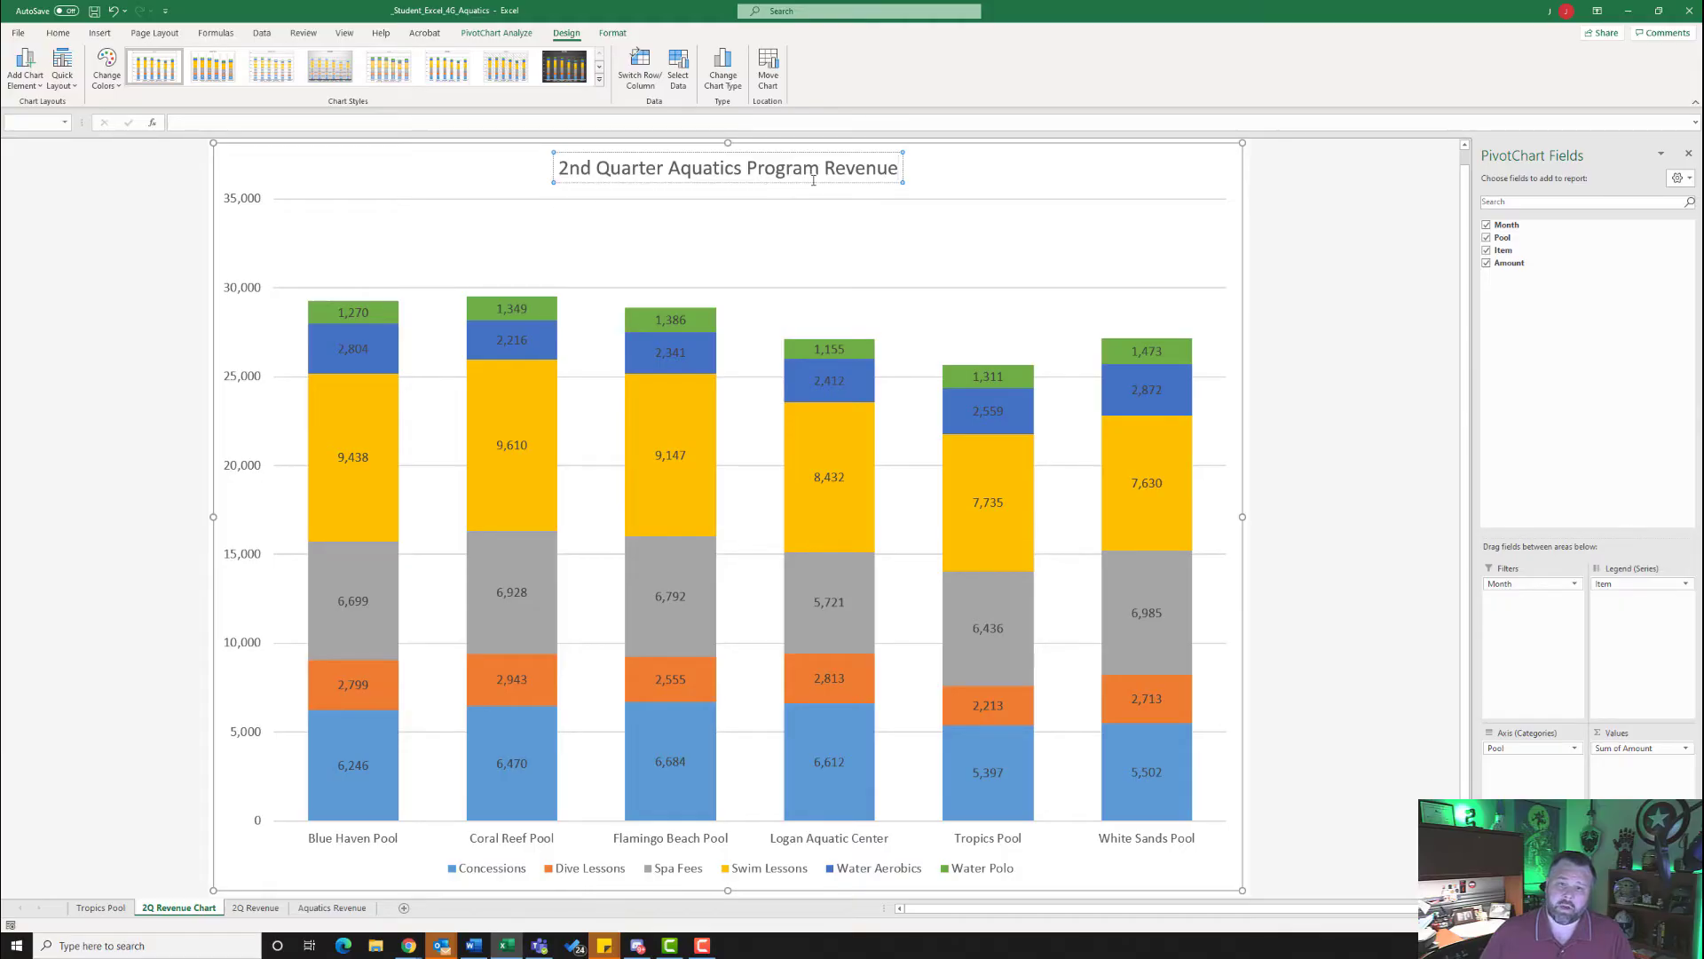
left_click(1145, 176)
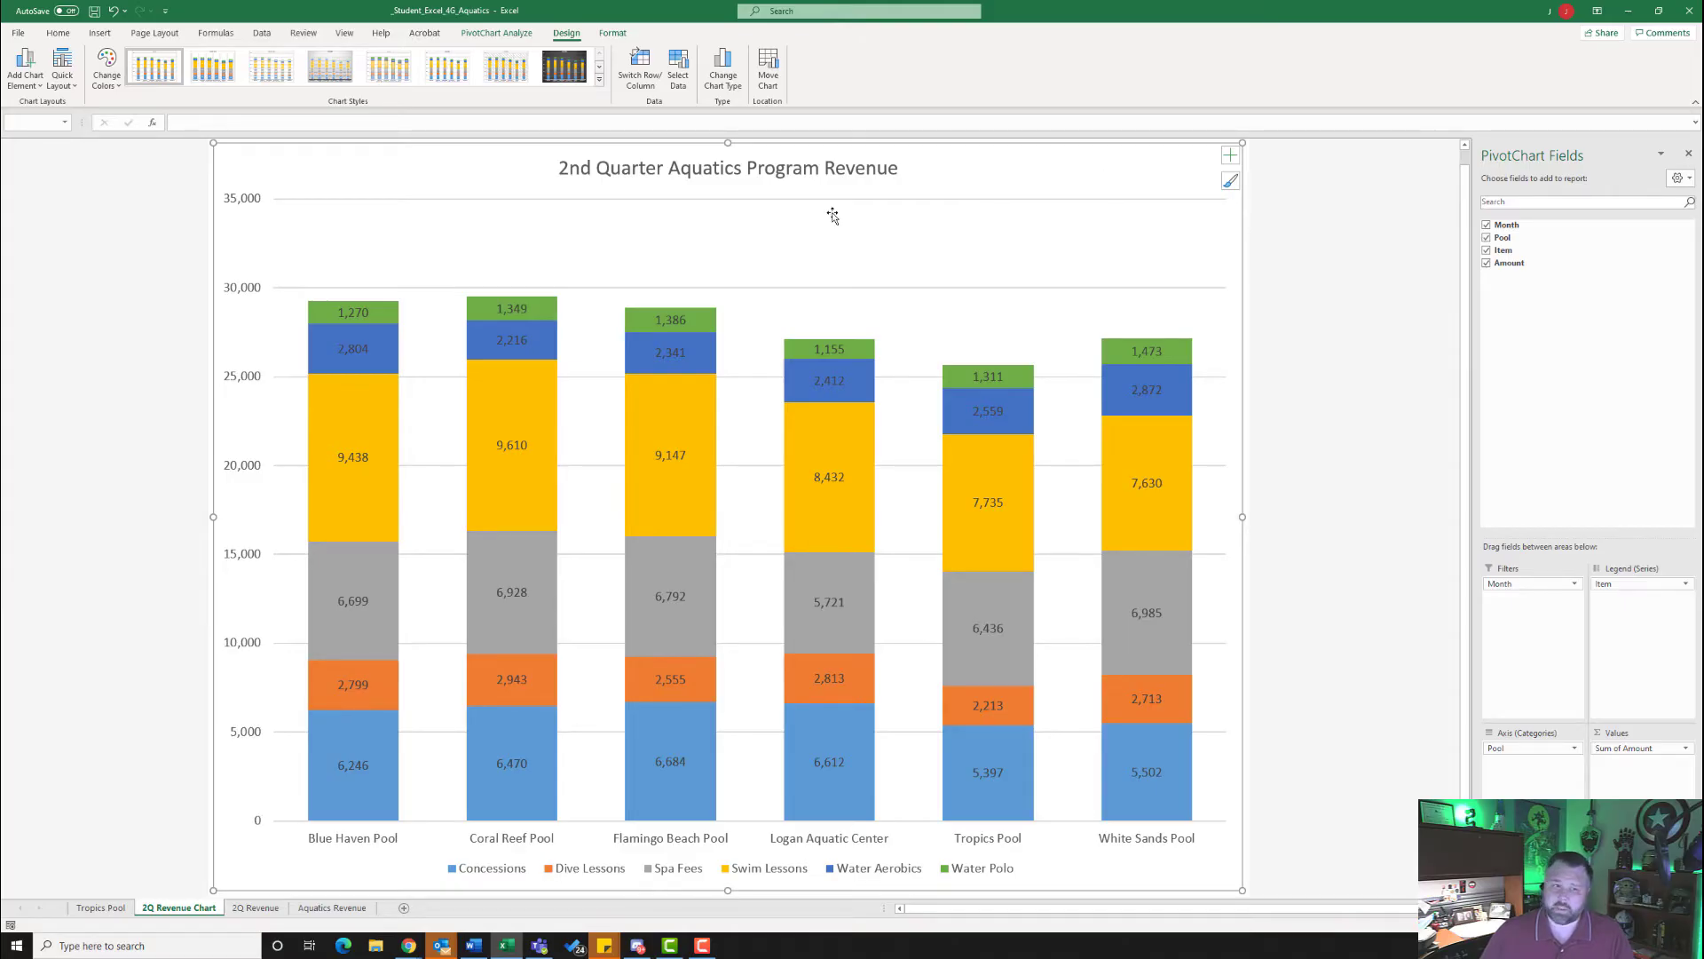
- Insert the file name code in the left section of a custom footer for the 2Q Revenue Chart sheet
left_click(160, 36)
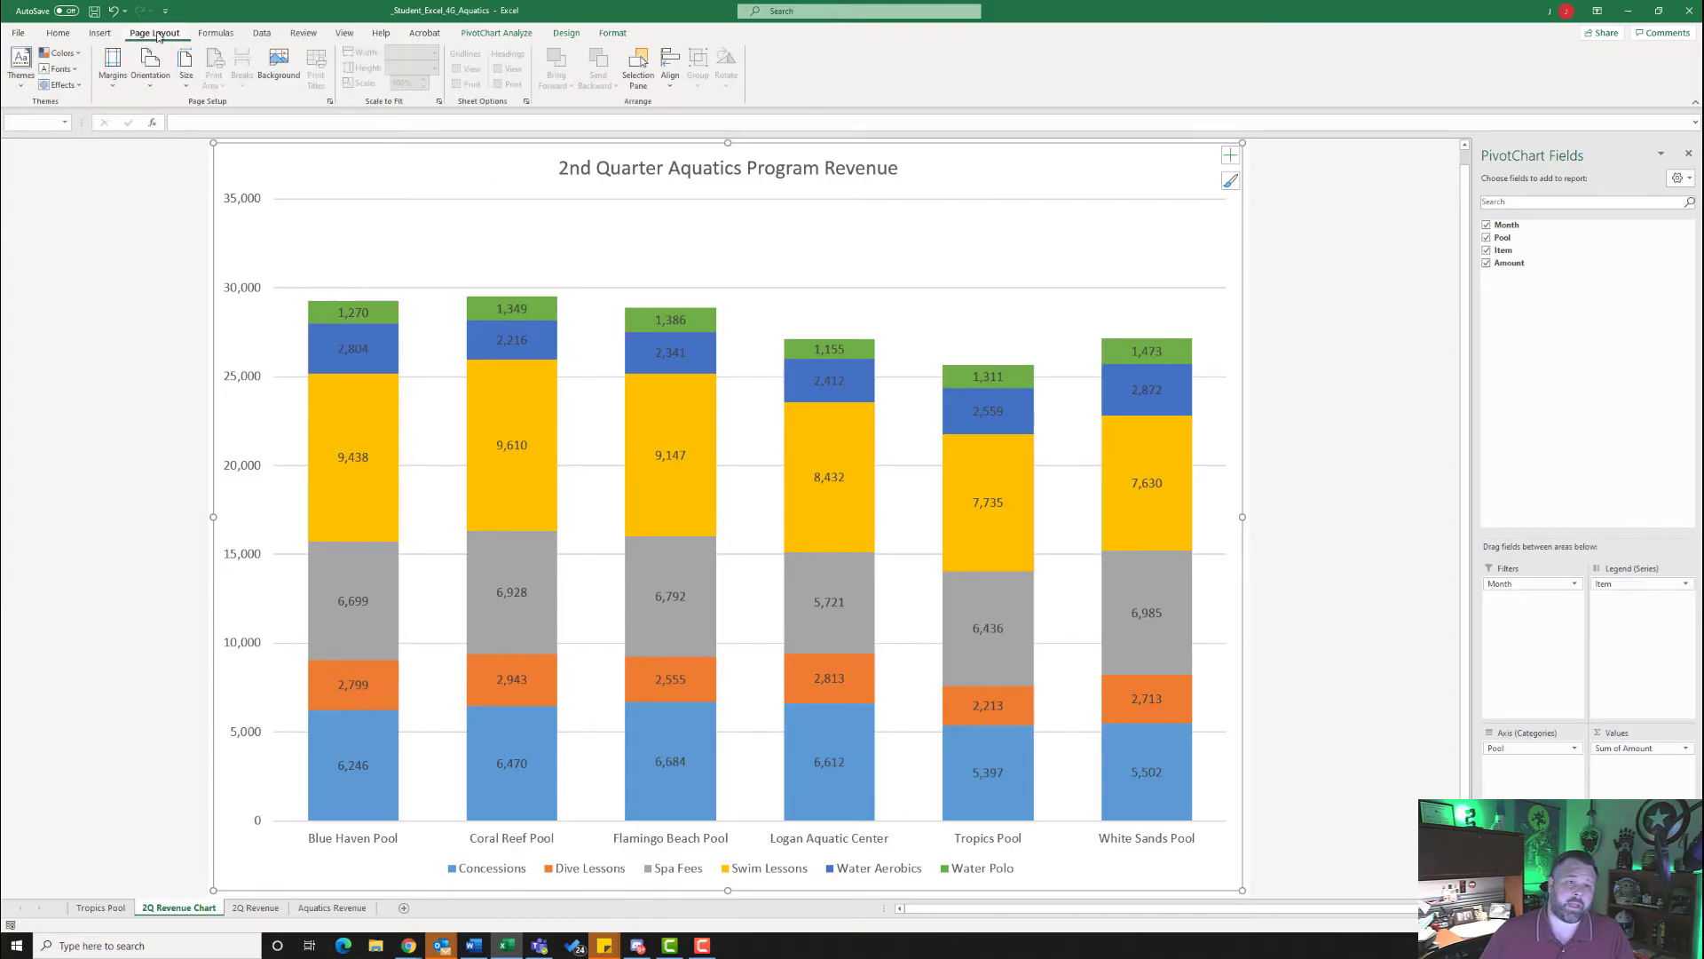
left_click(330, 103)
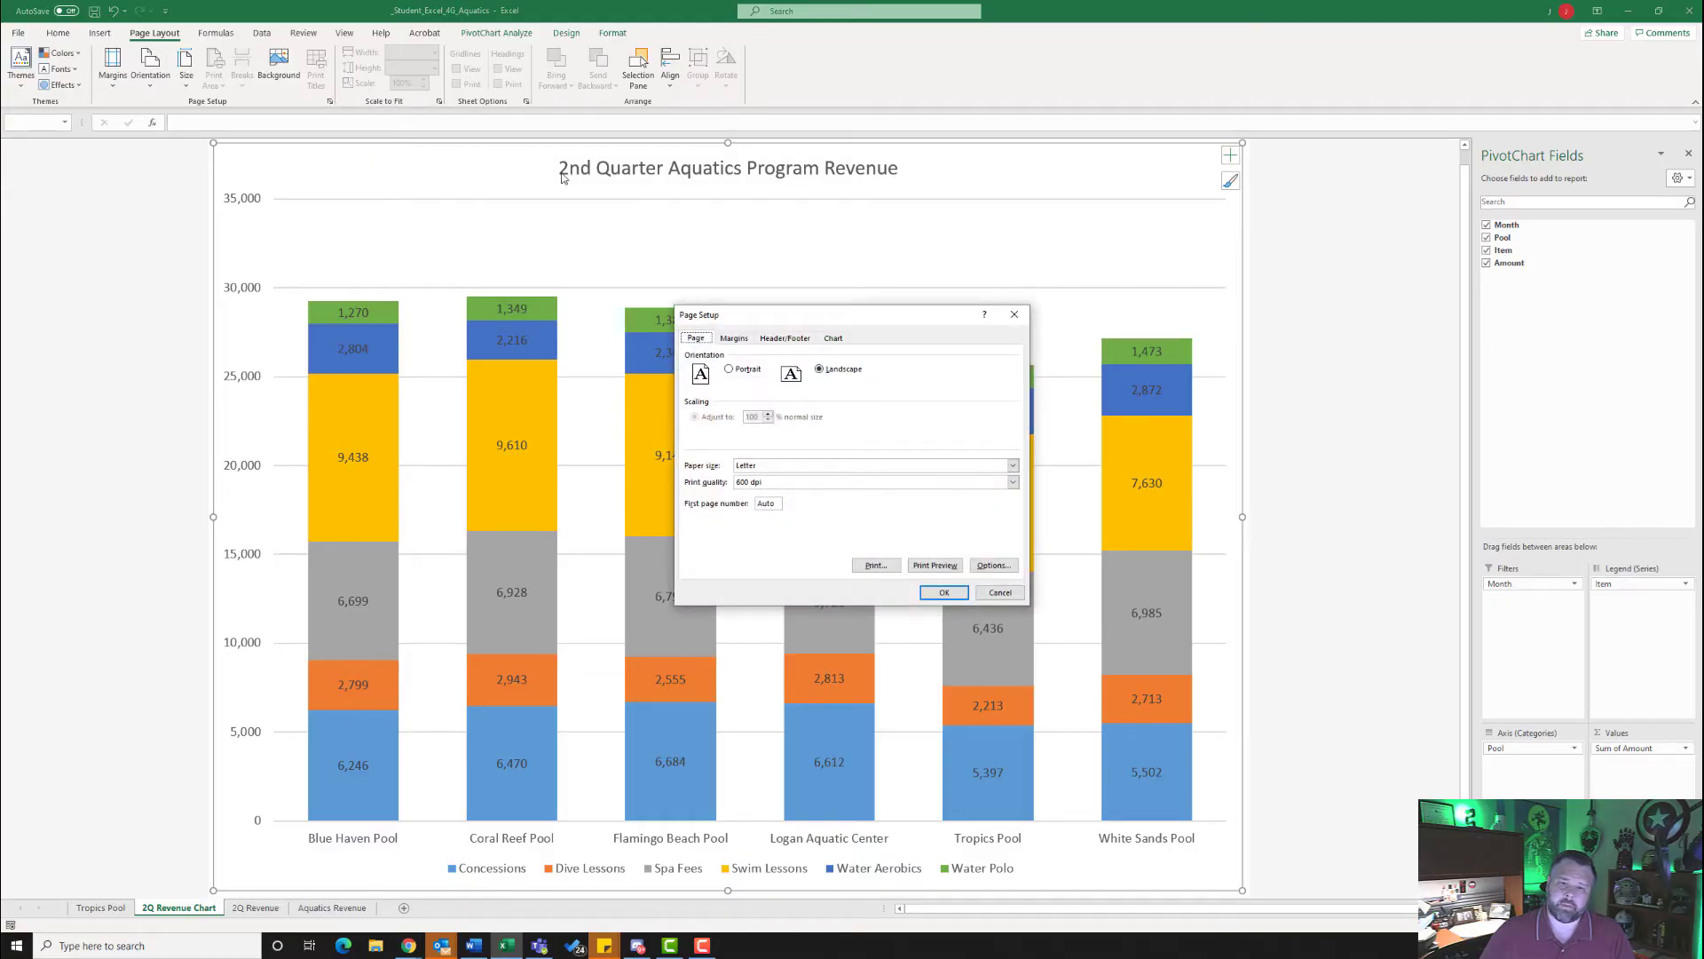
left_click(787, 340)
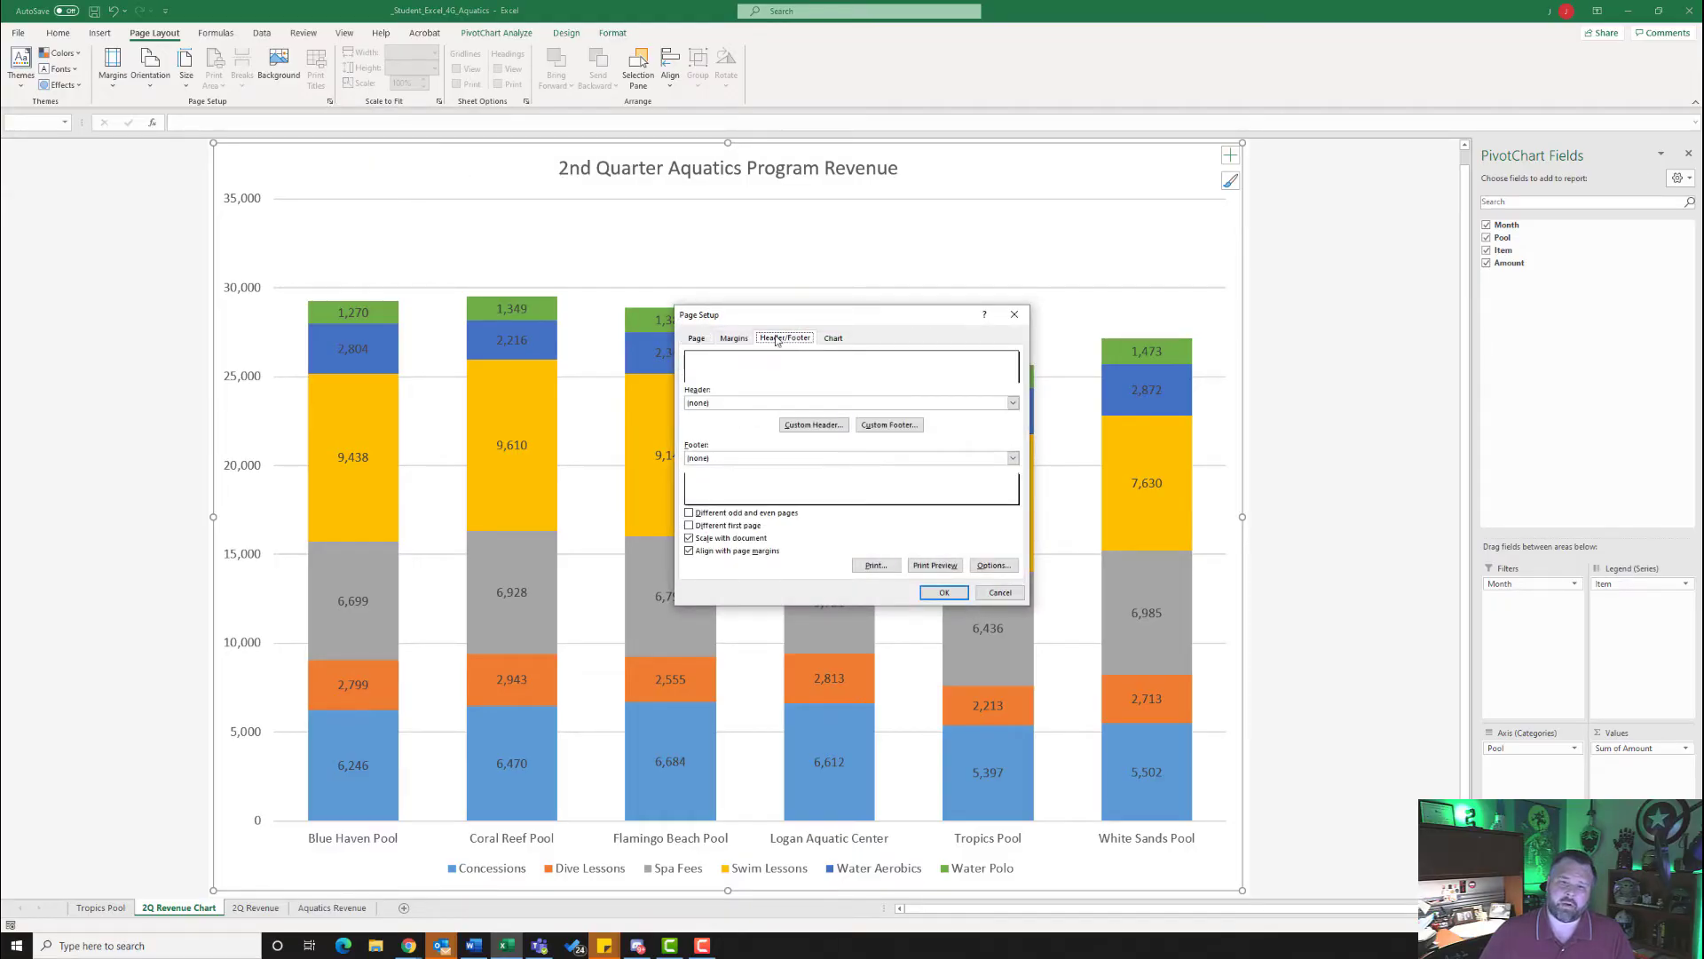
left_click(888, 426)
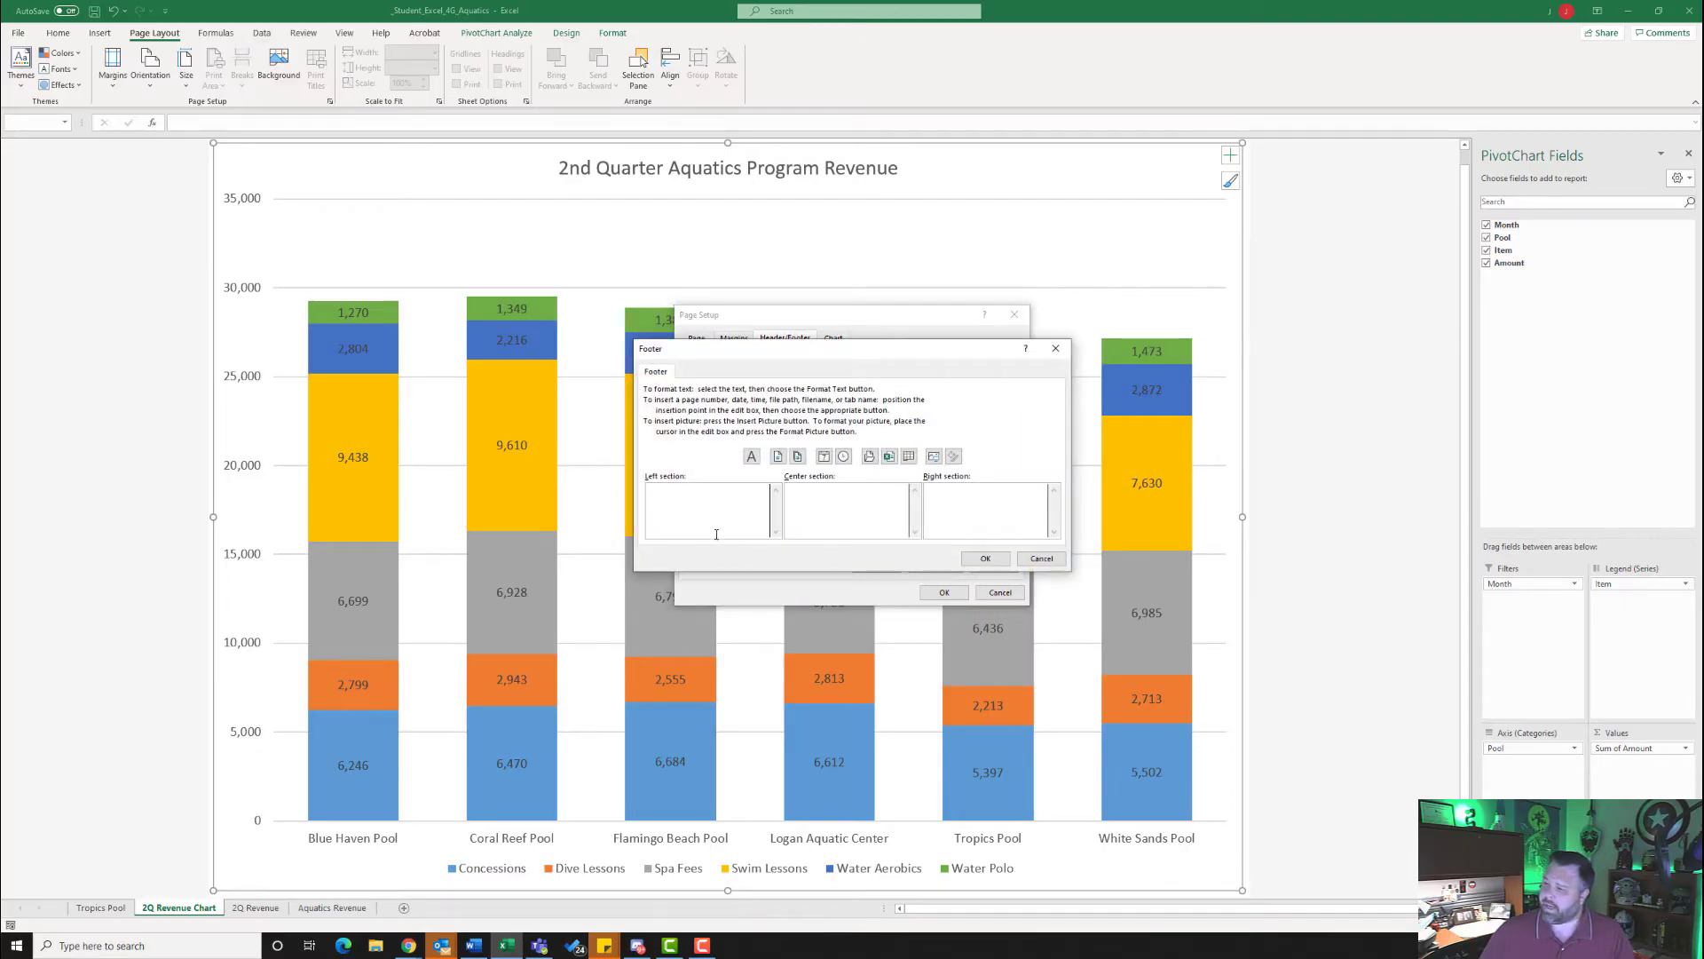
left_click(888, 456)
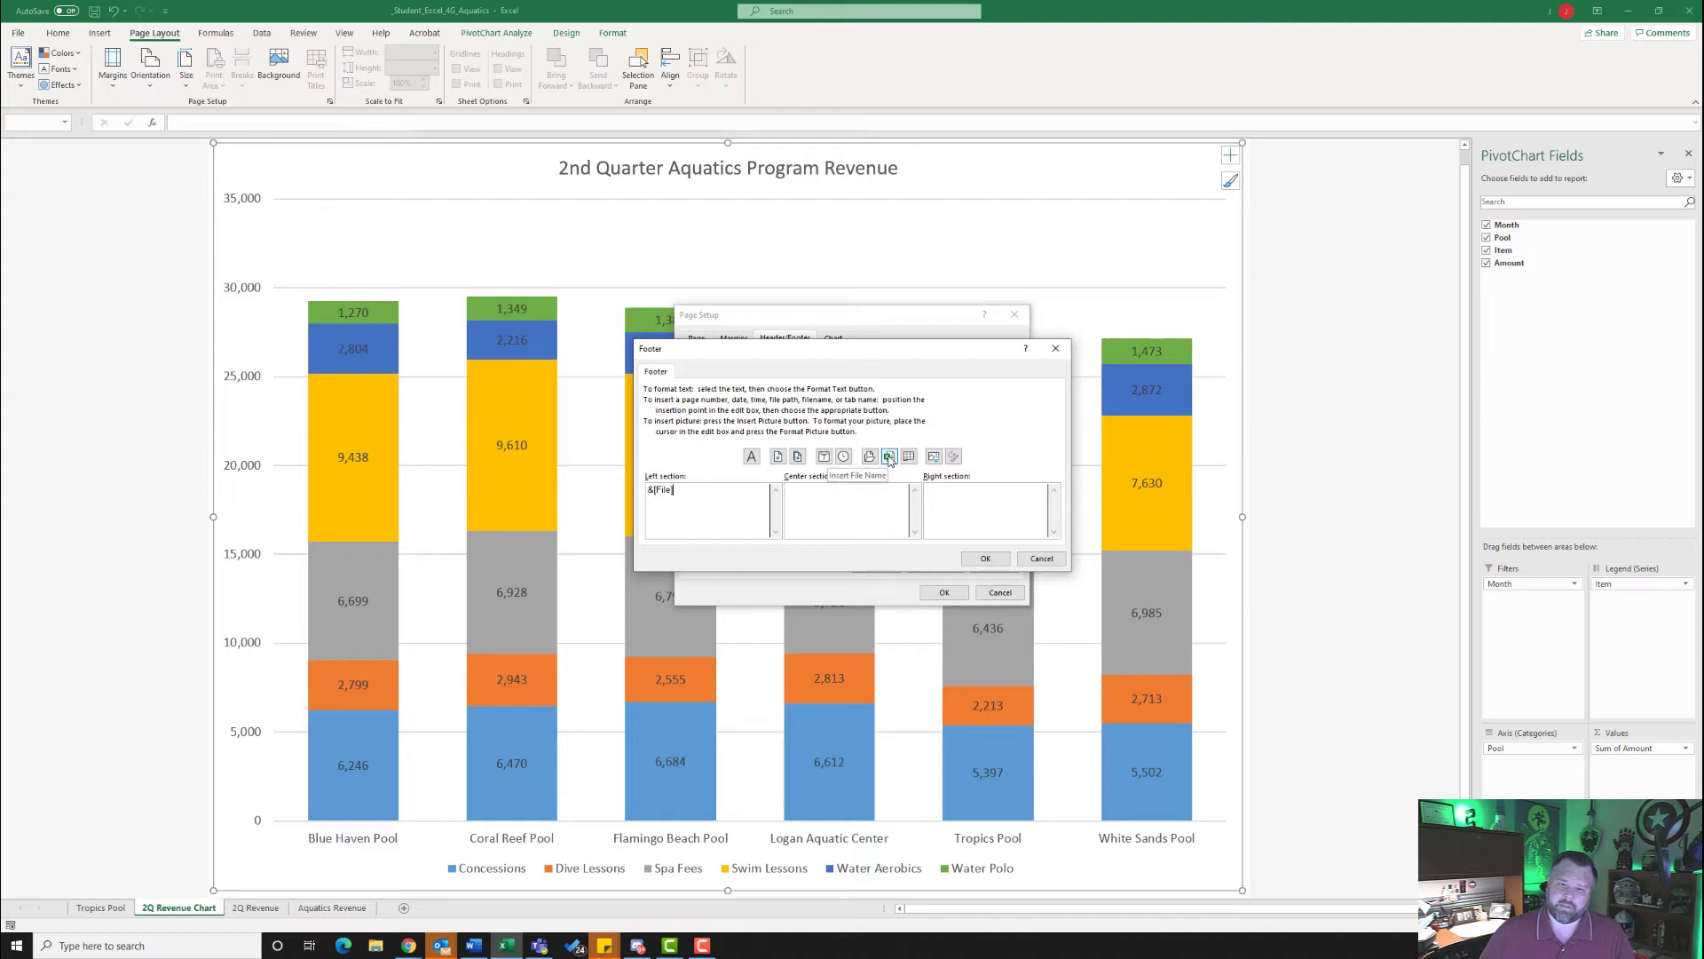
left_click(985, 559)
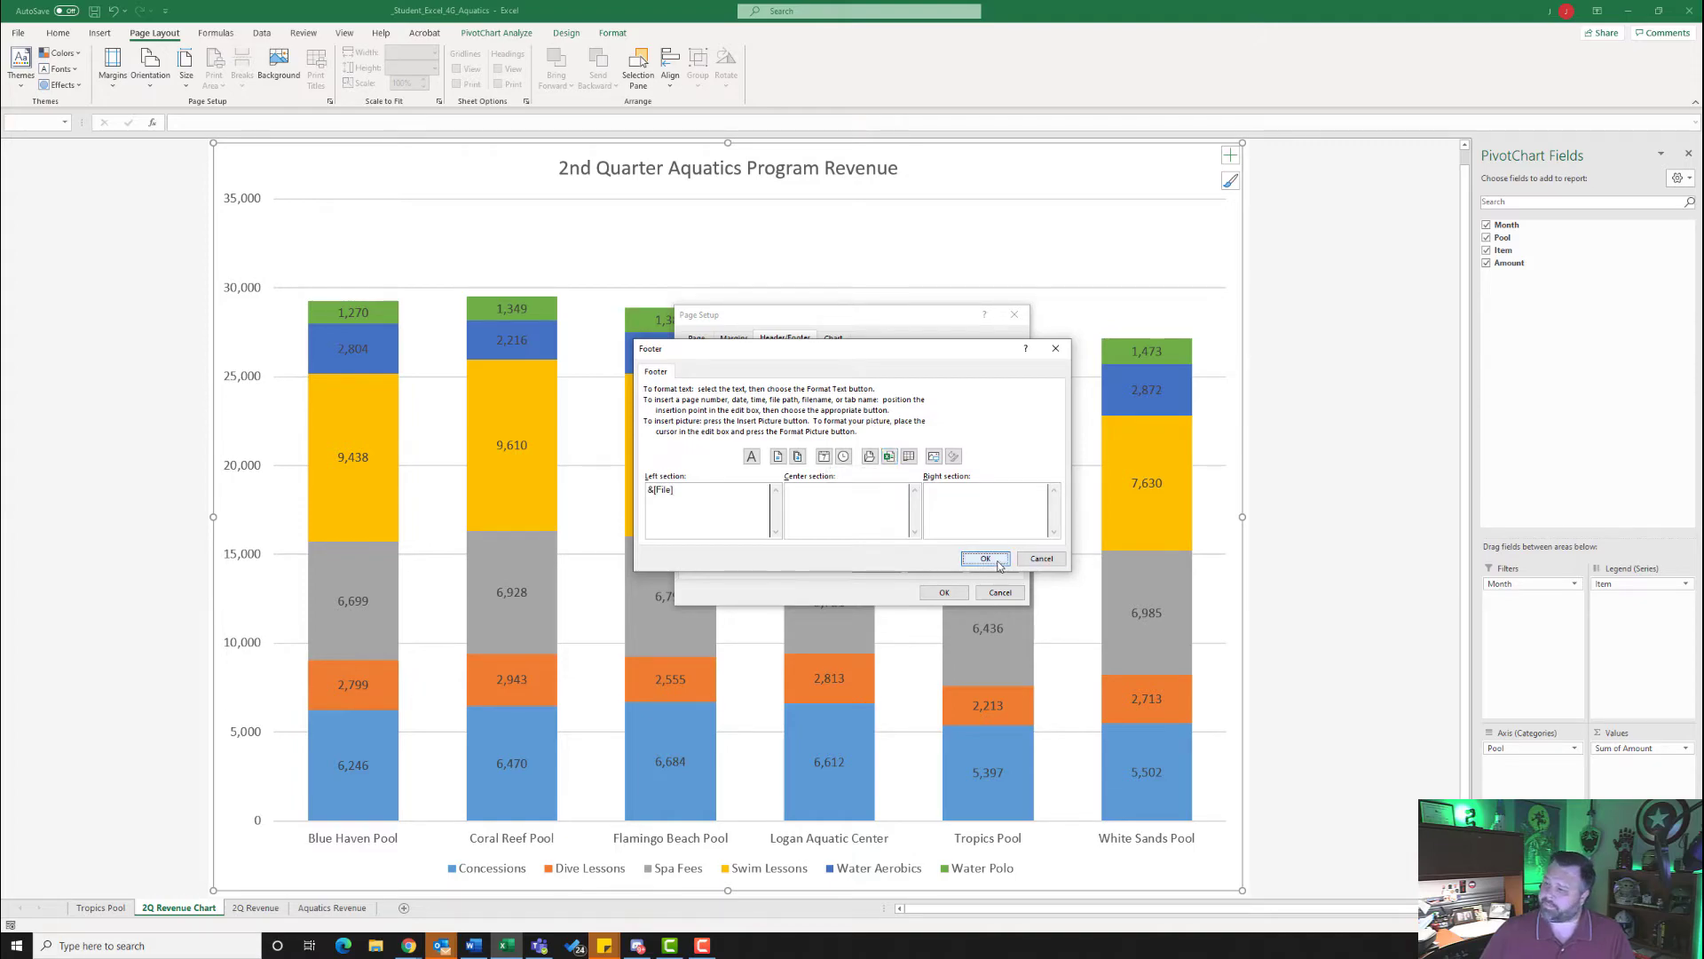
left_click(942, 593)
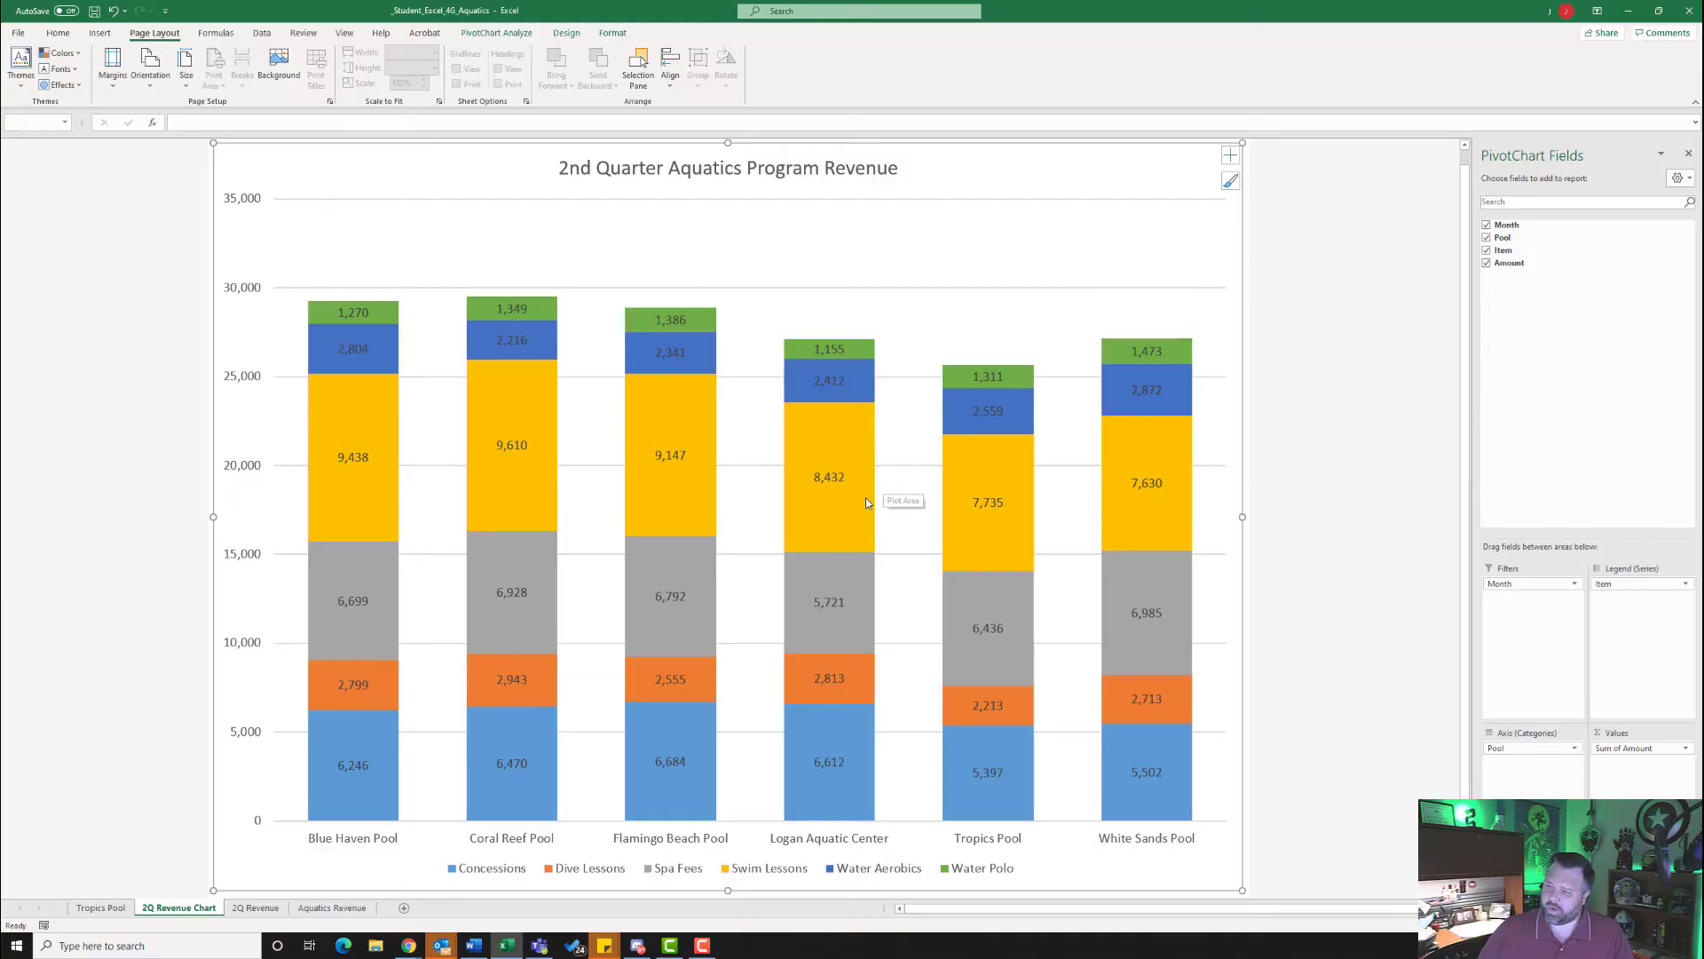
- Add a new blank worksheet directly after the 2Q Revenue Chart sheet
left_click(404, 908)
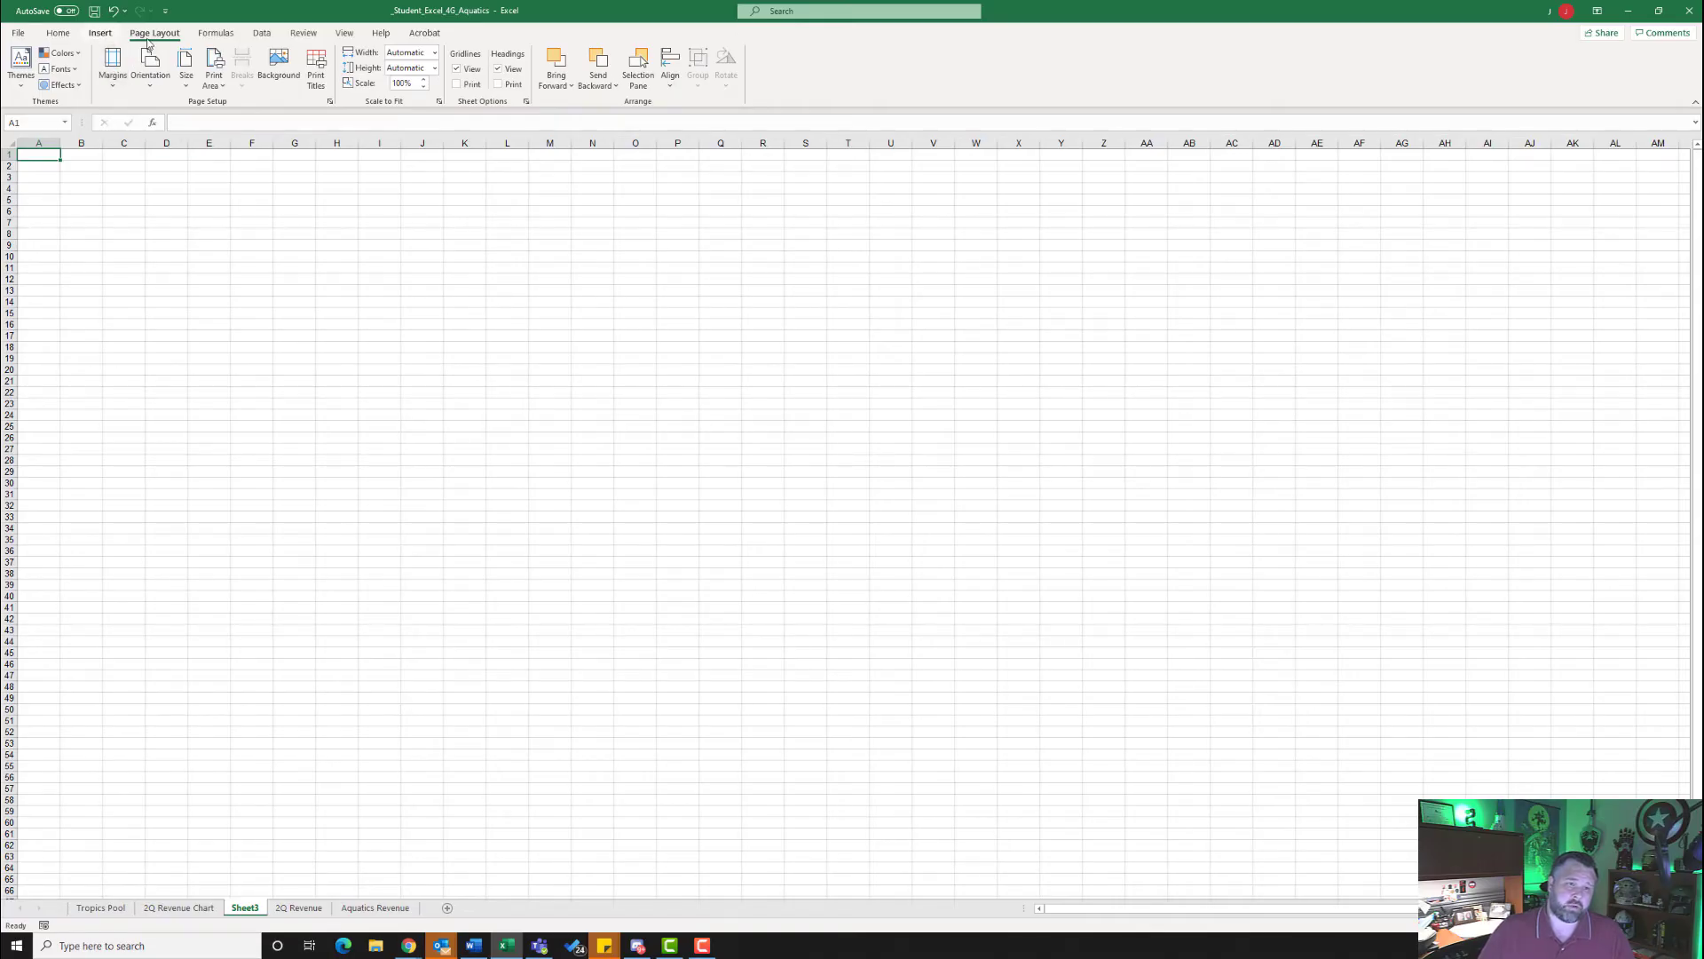
- Import the Access database Excel_4G_Pool_Supplies from the Downloads folder as an external data source
left_click(263, 33)
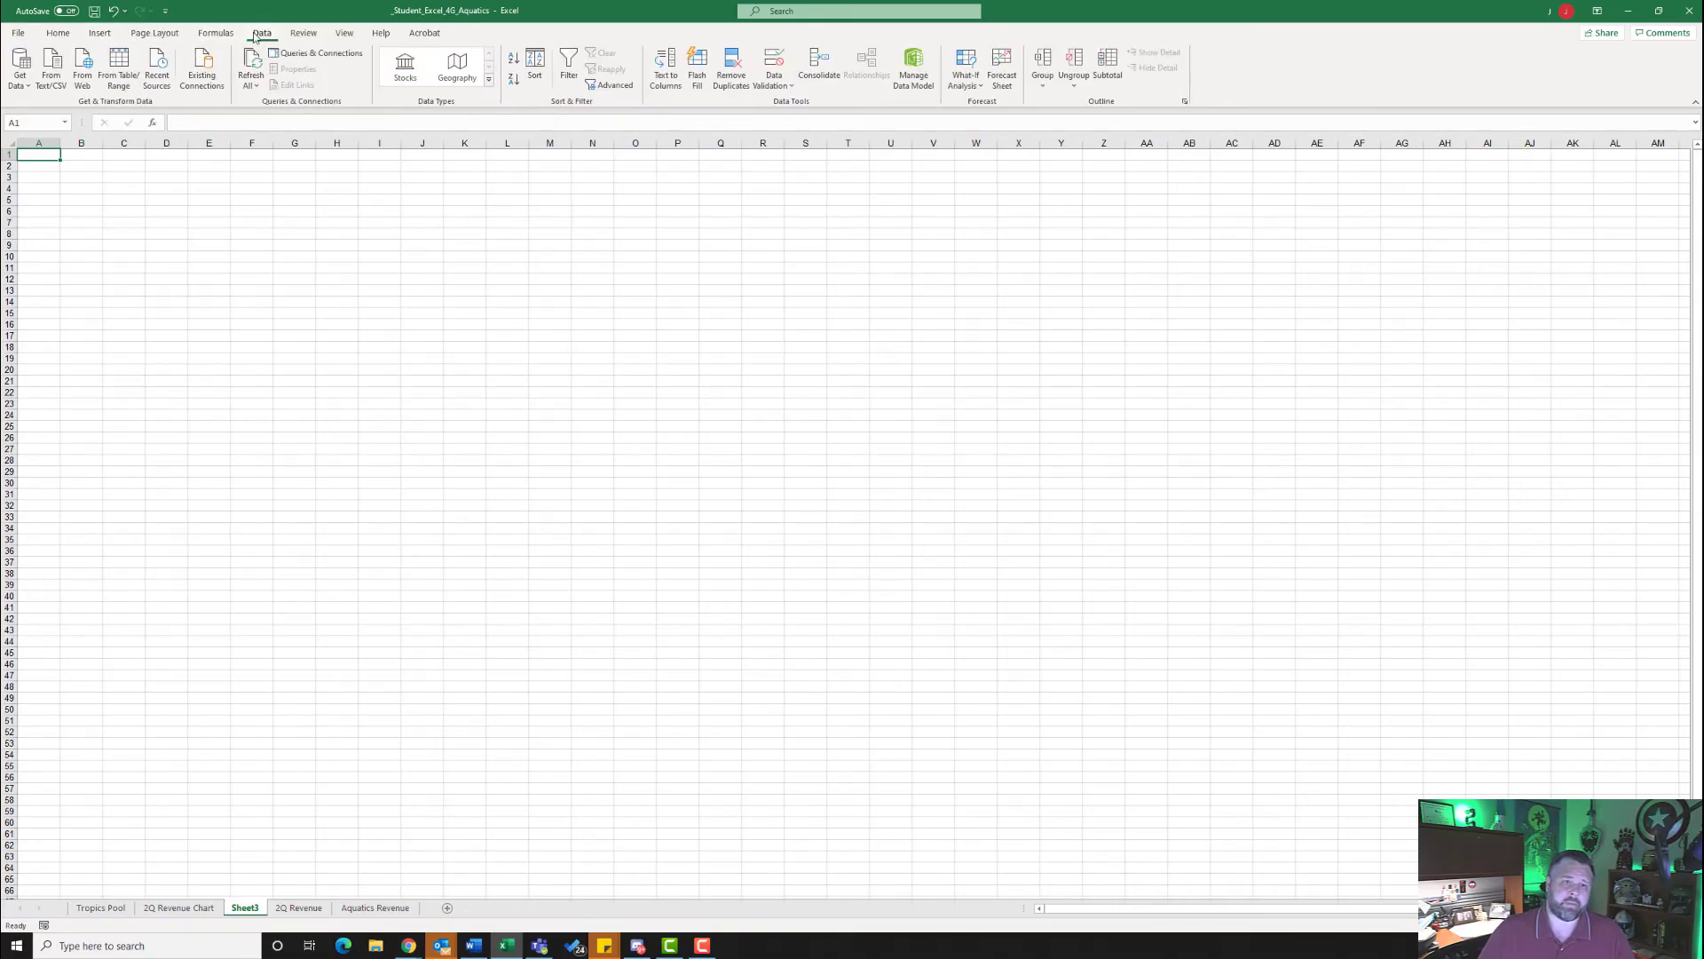
left_click(17, 76)
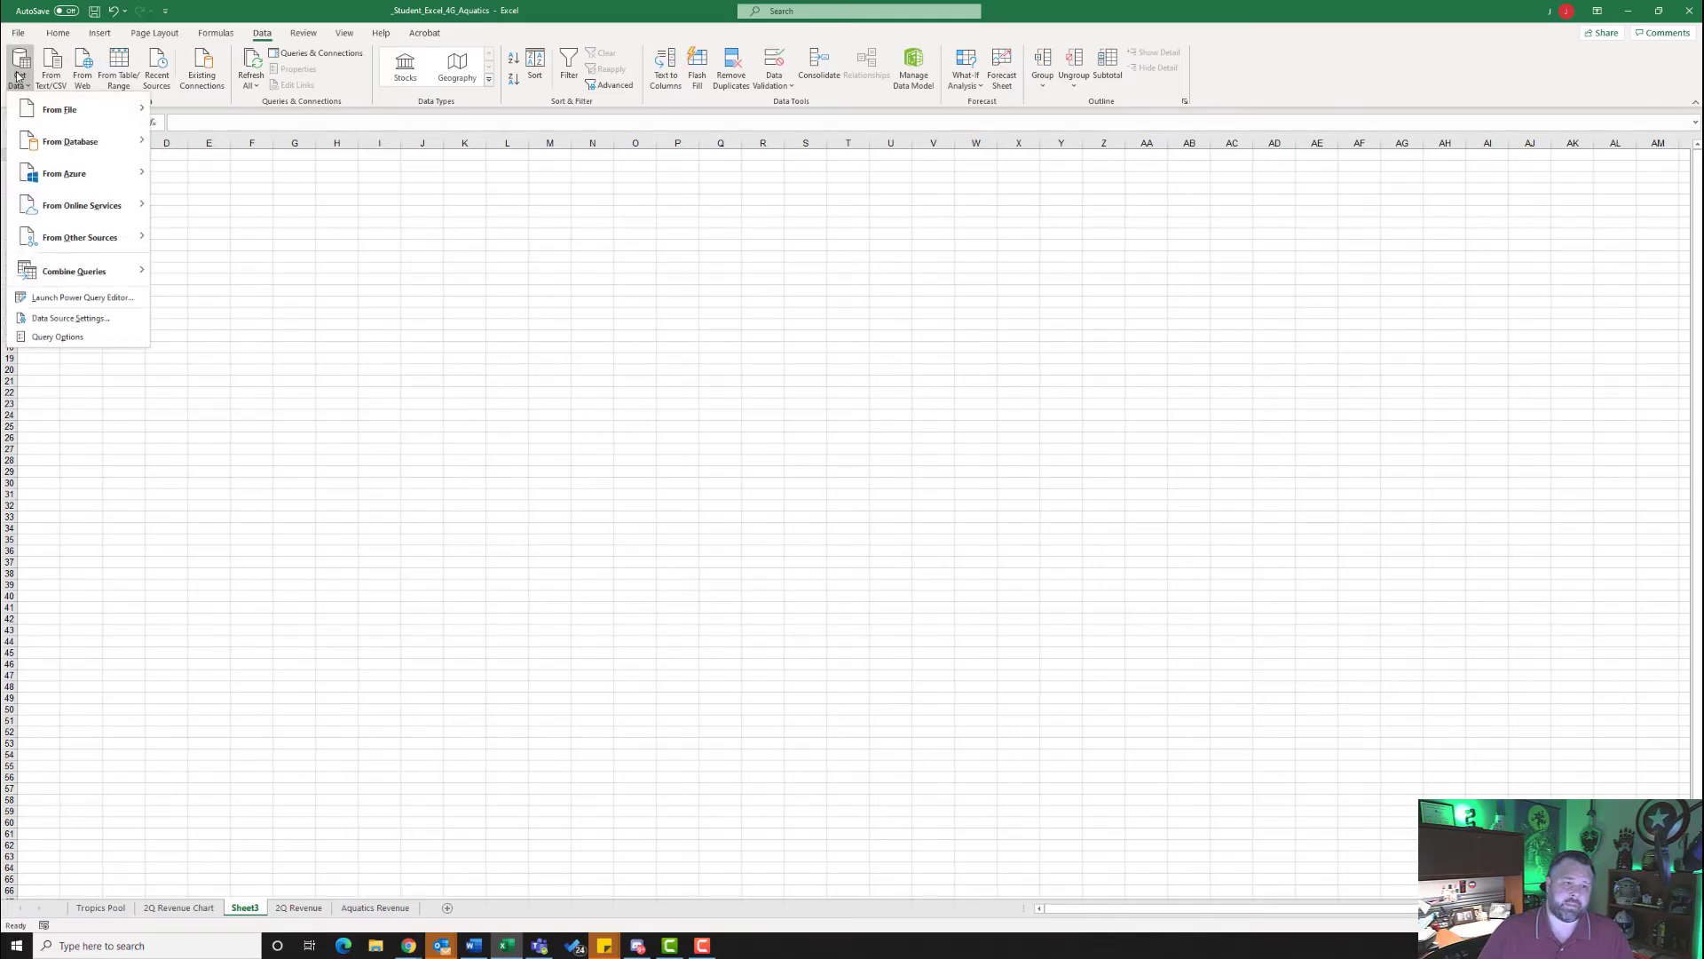
mouse_move(102, 146)
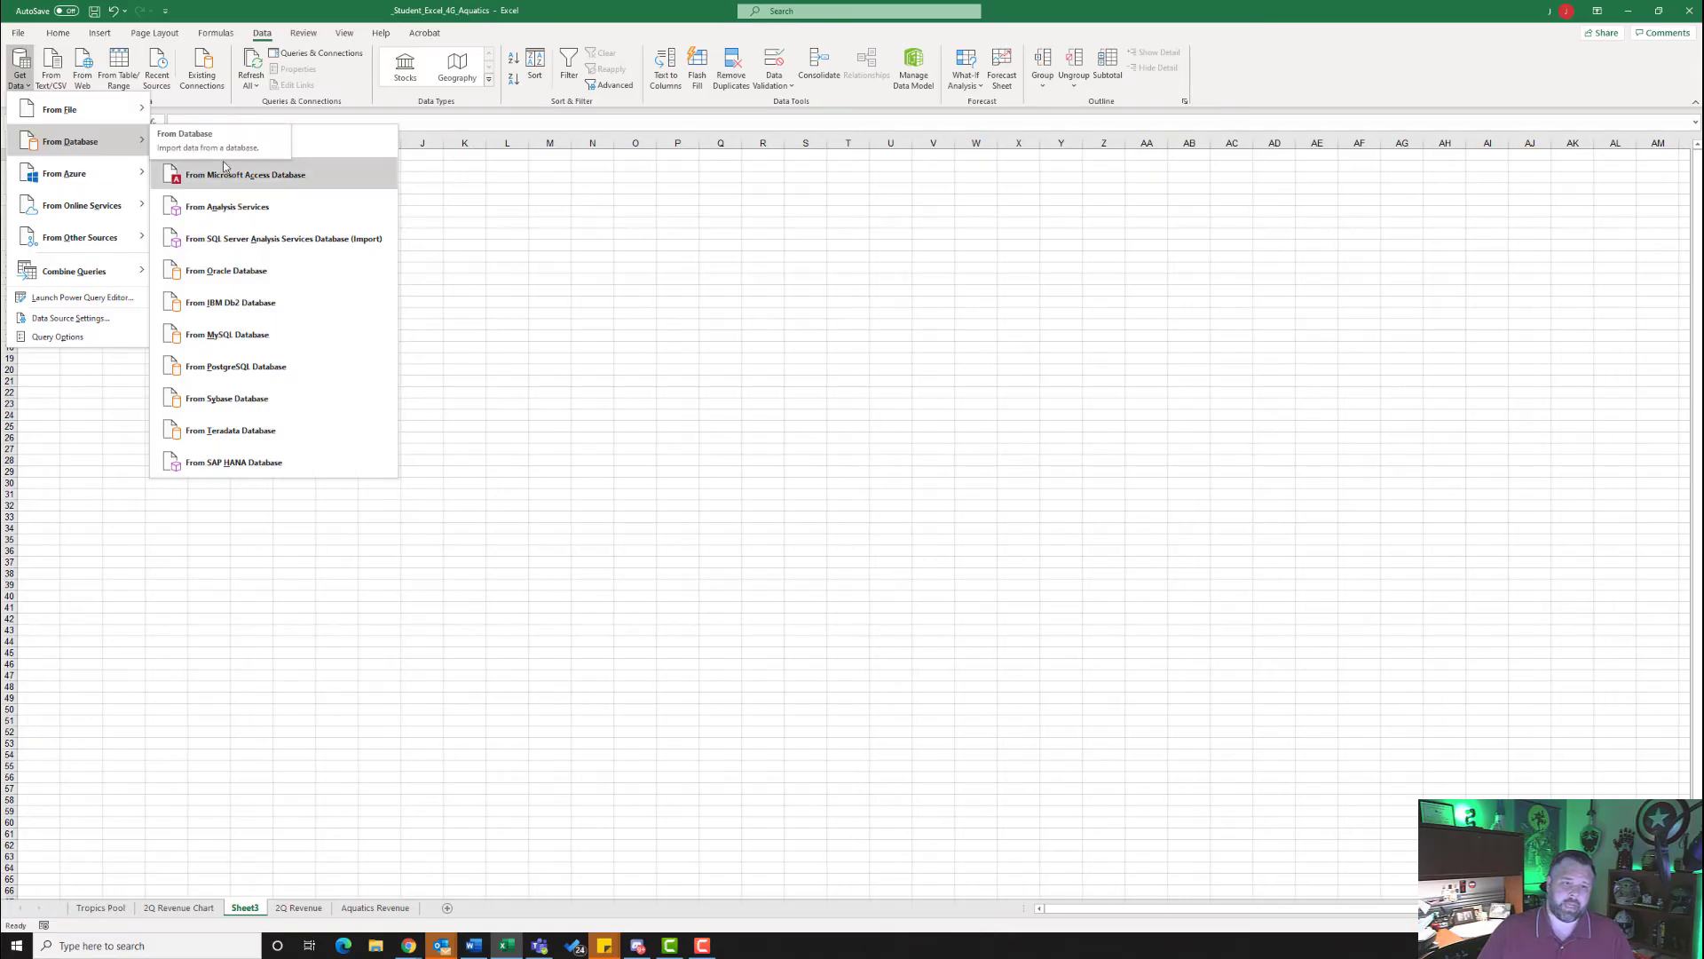
left_click(277, 180)
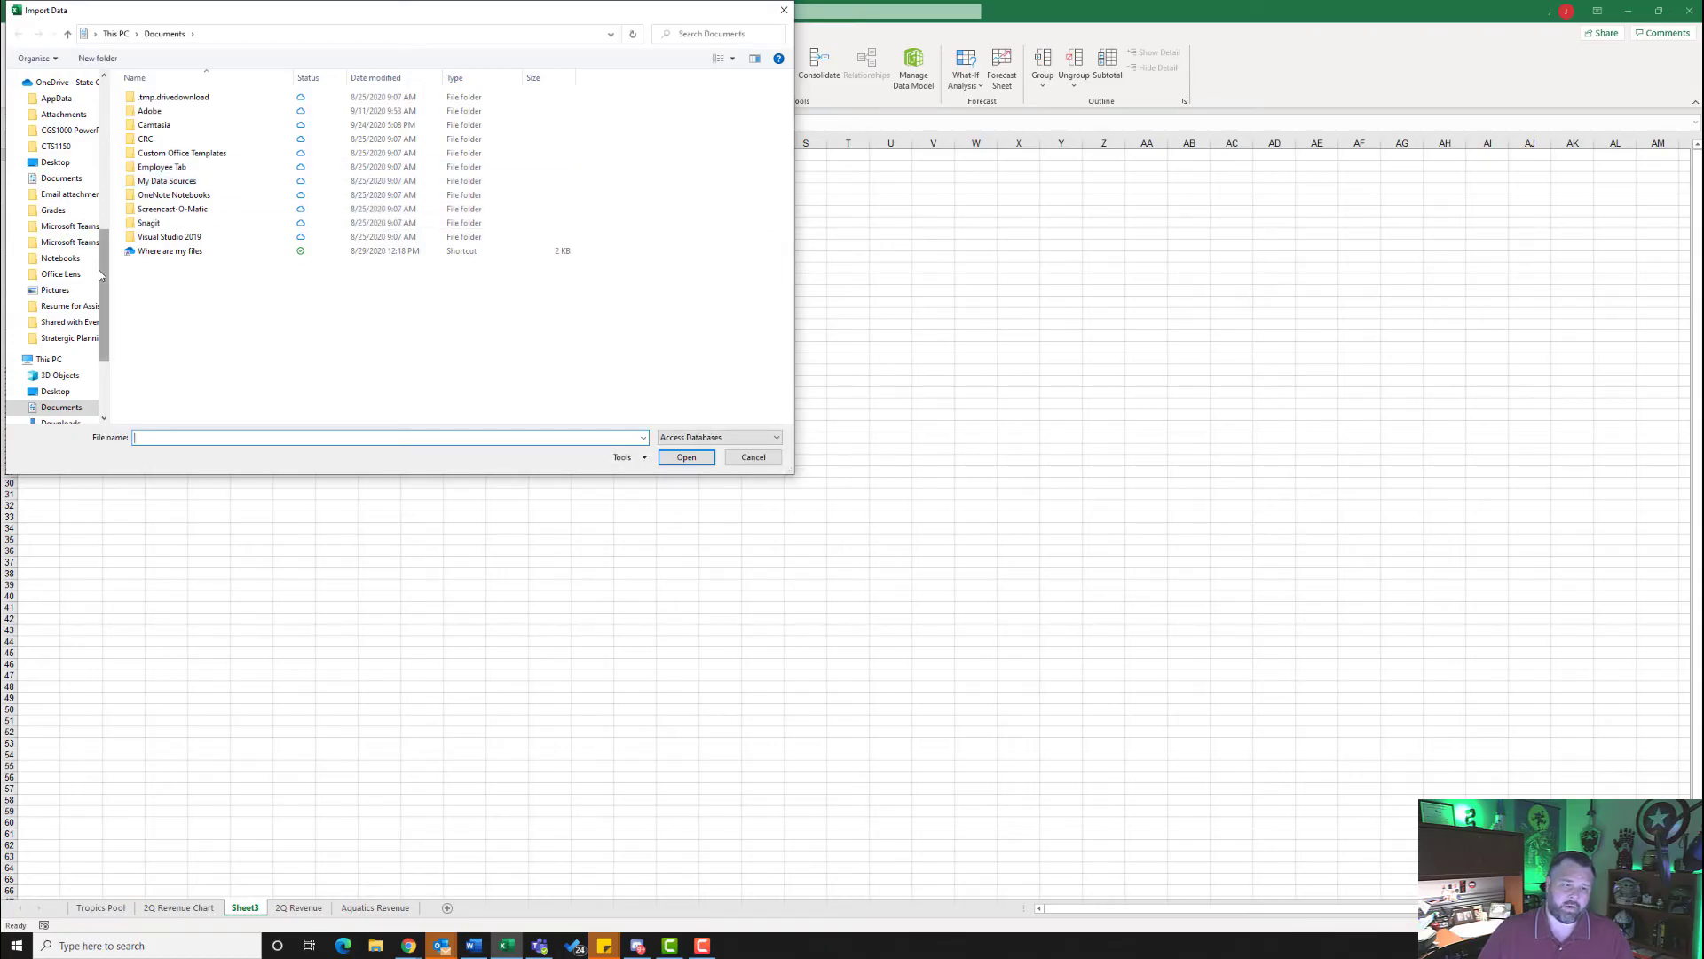
left_click_drag(100, 275, 111, 120)
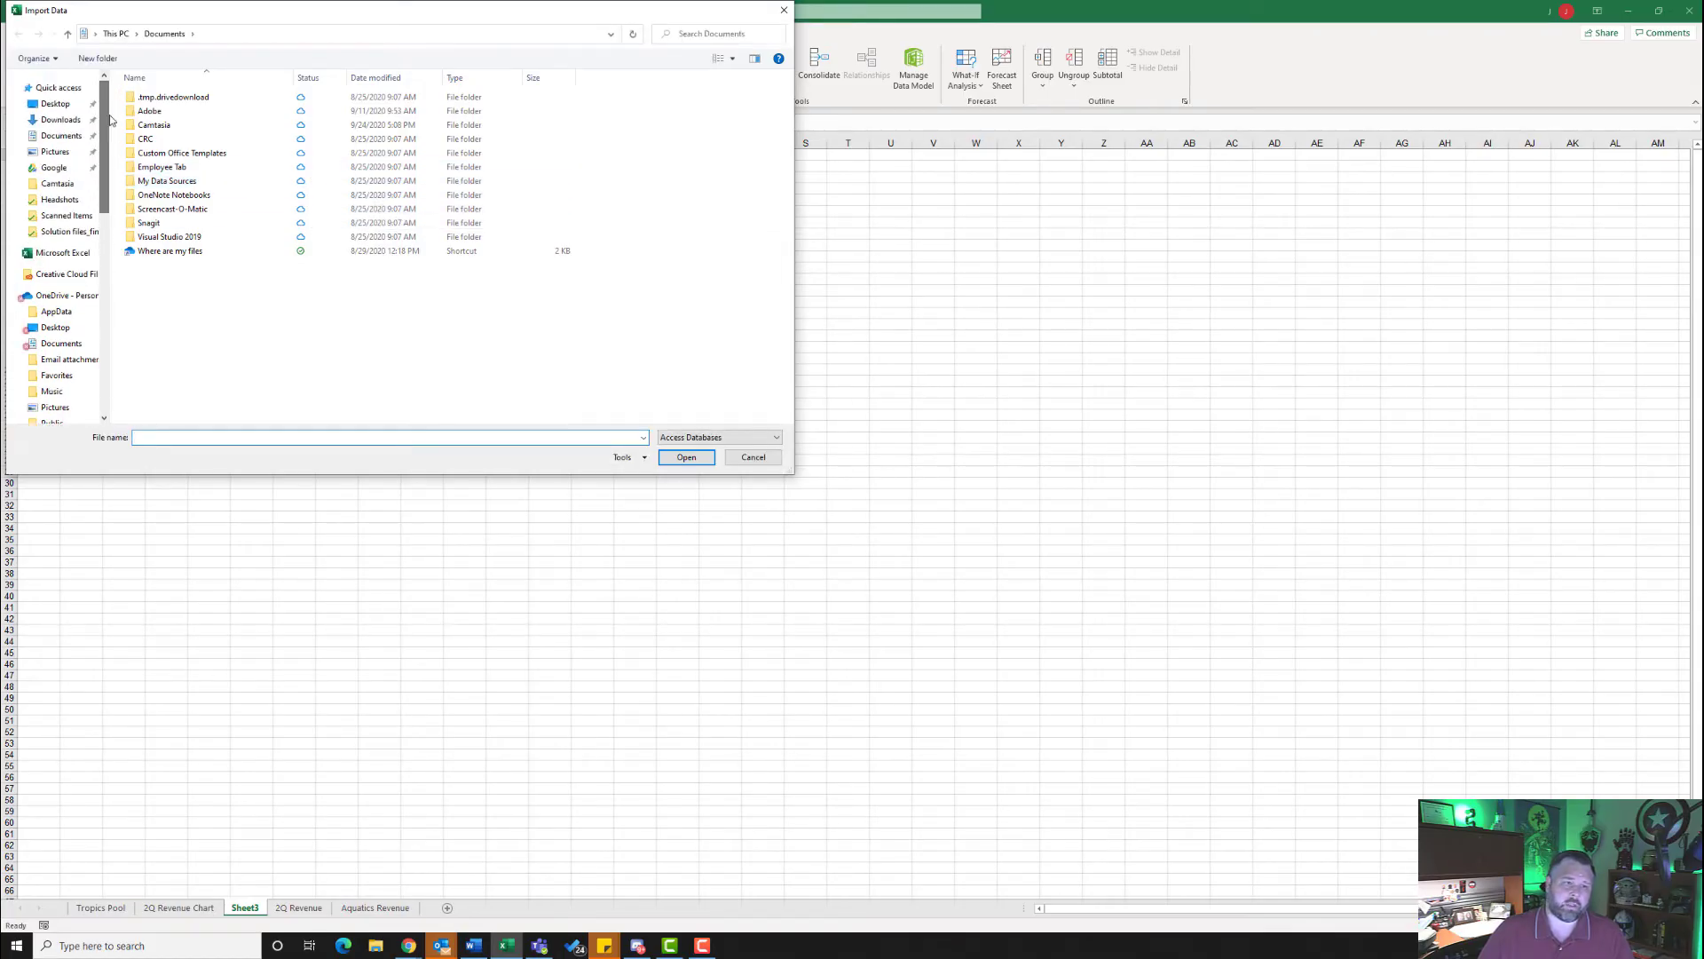
left_click(56, 123)
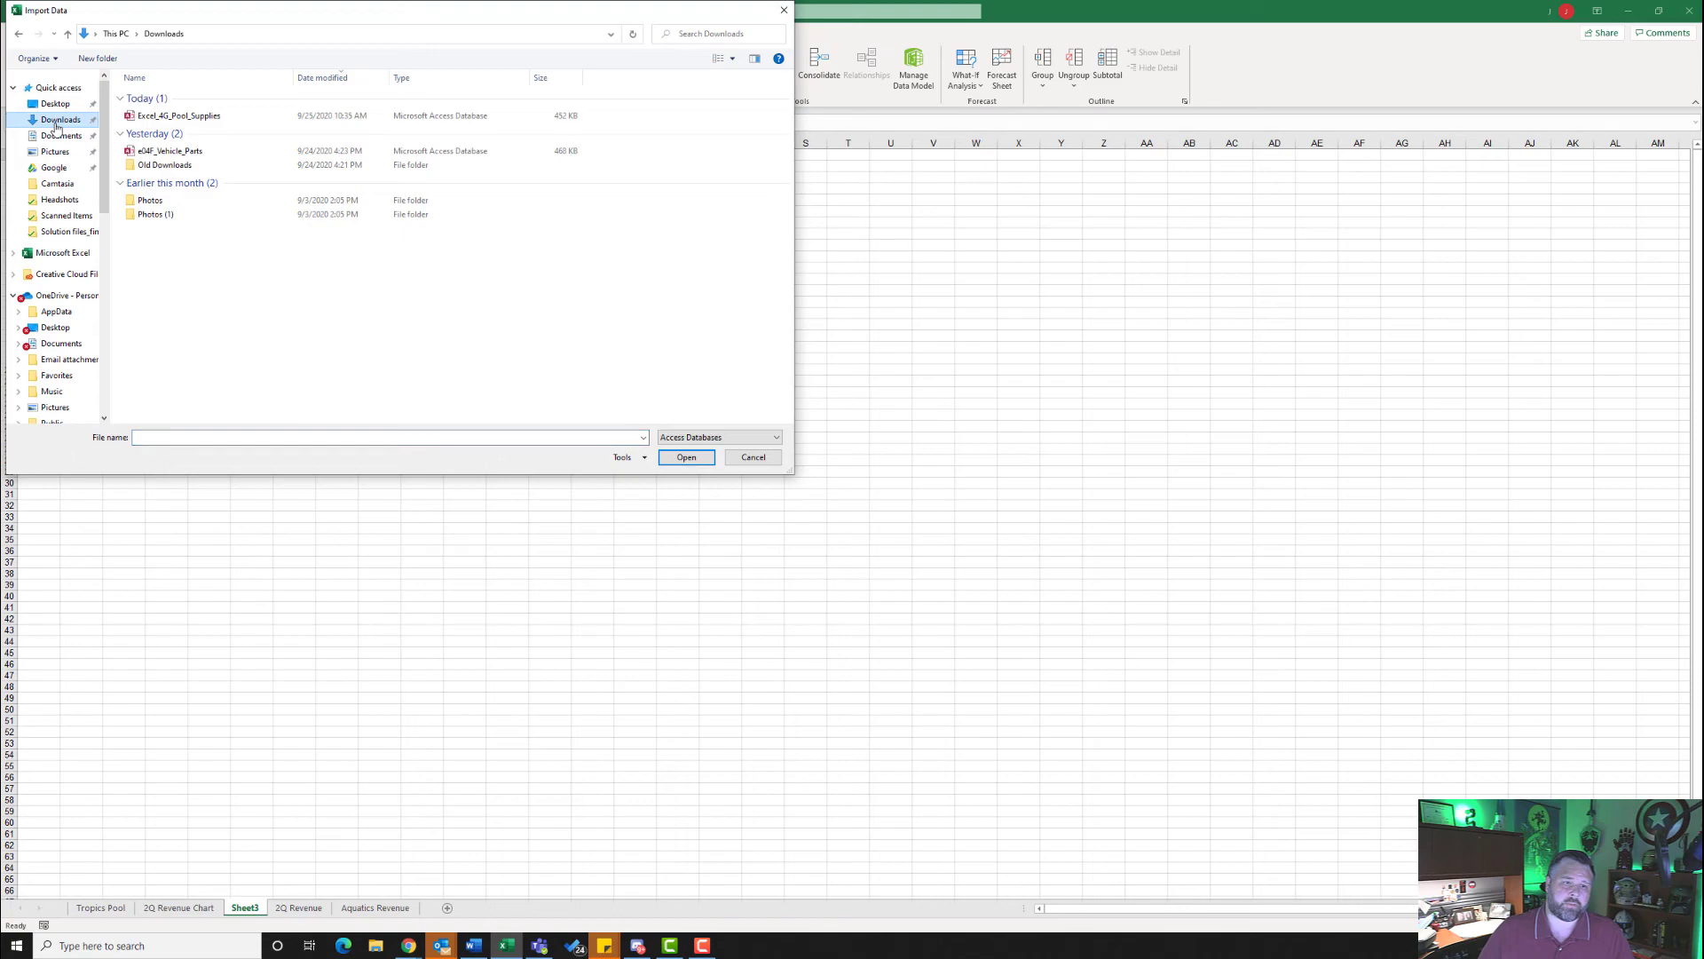
left_click(183, 117)
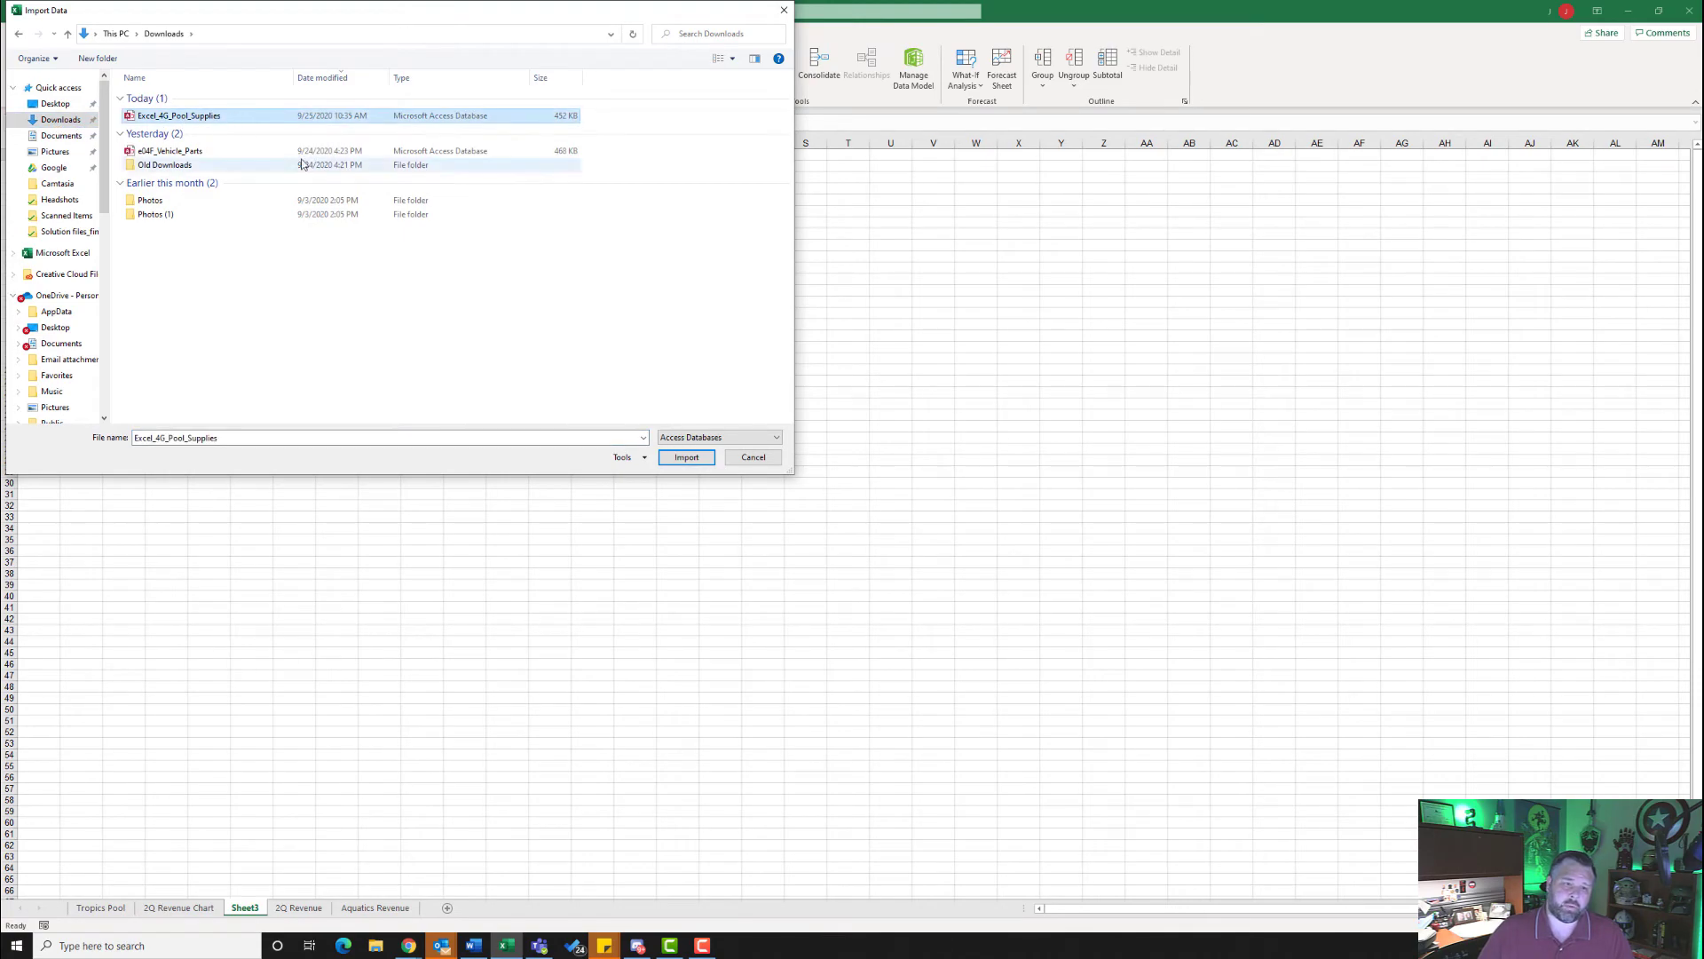
left_click(694, 457)
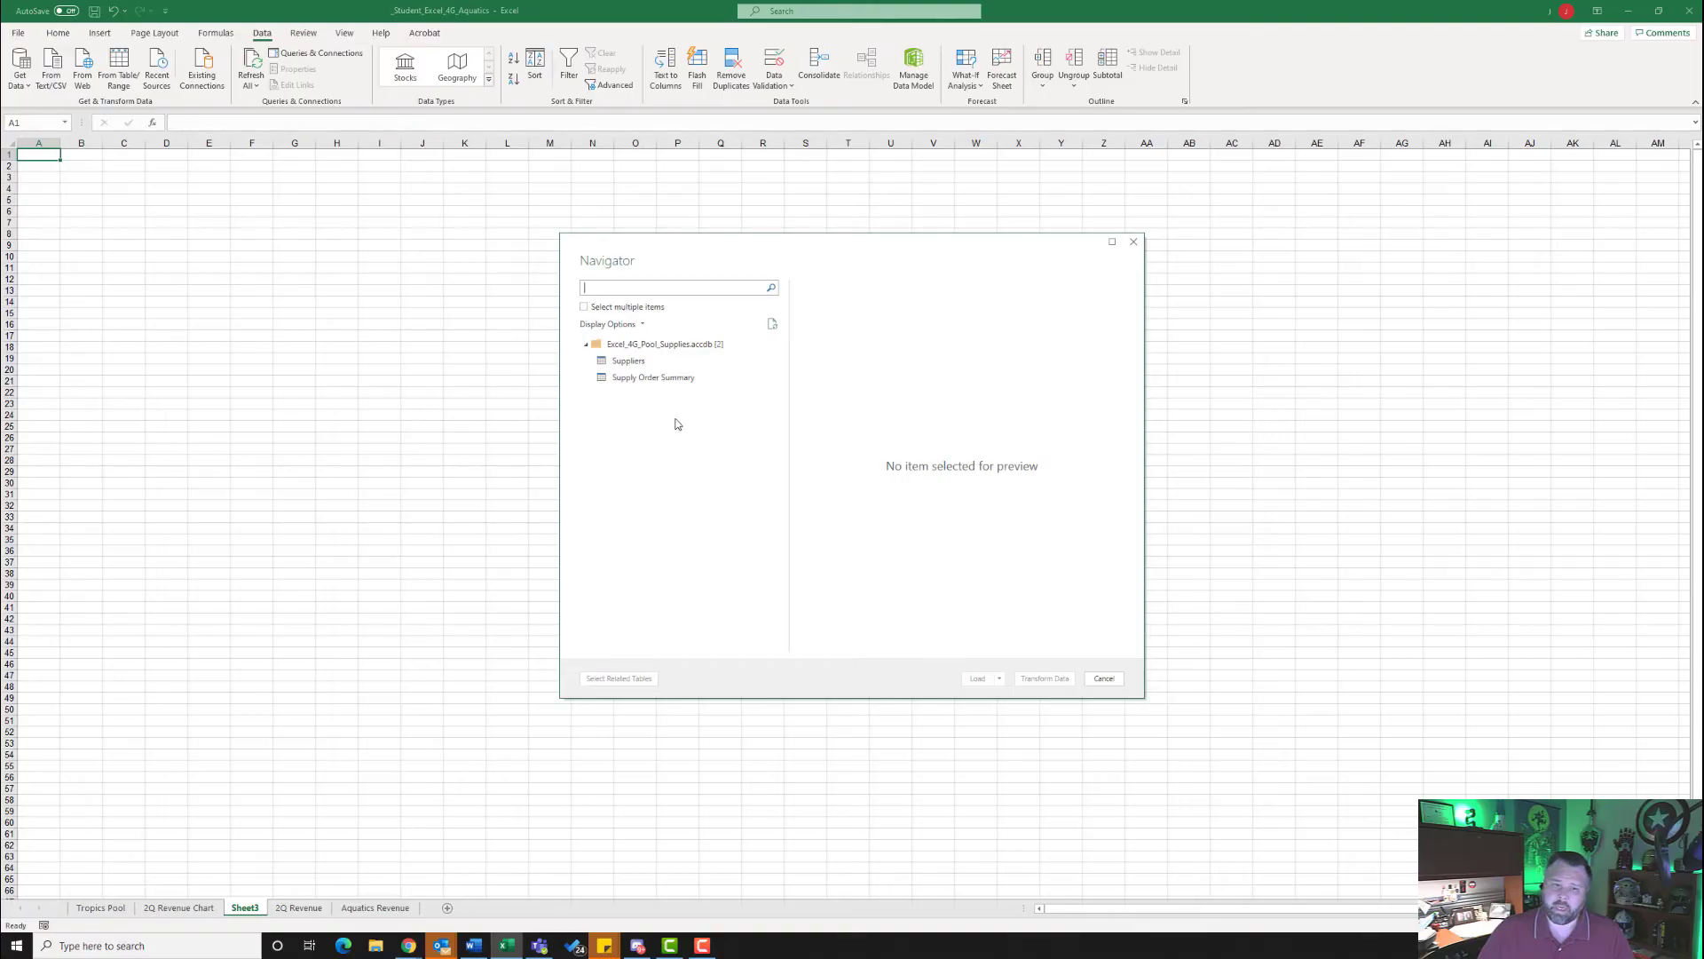
- Enable selecting multiple items and load both the Suppliers and Supply Order Summary tables into the workbook
left_click(585, 308)
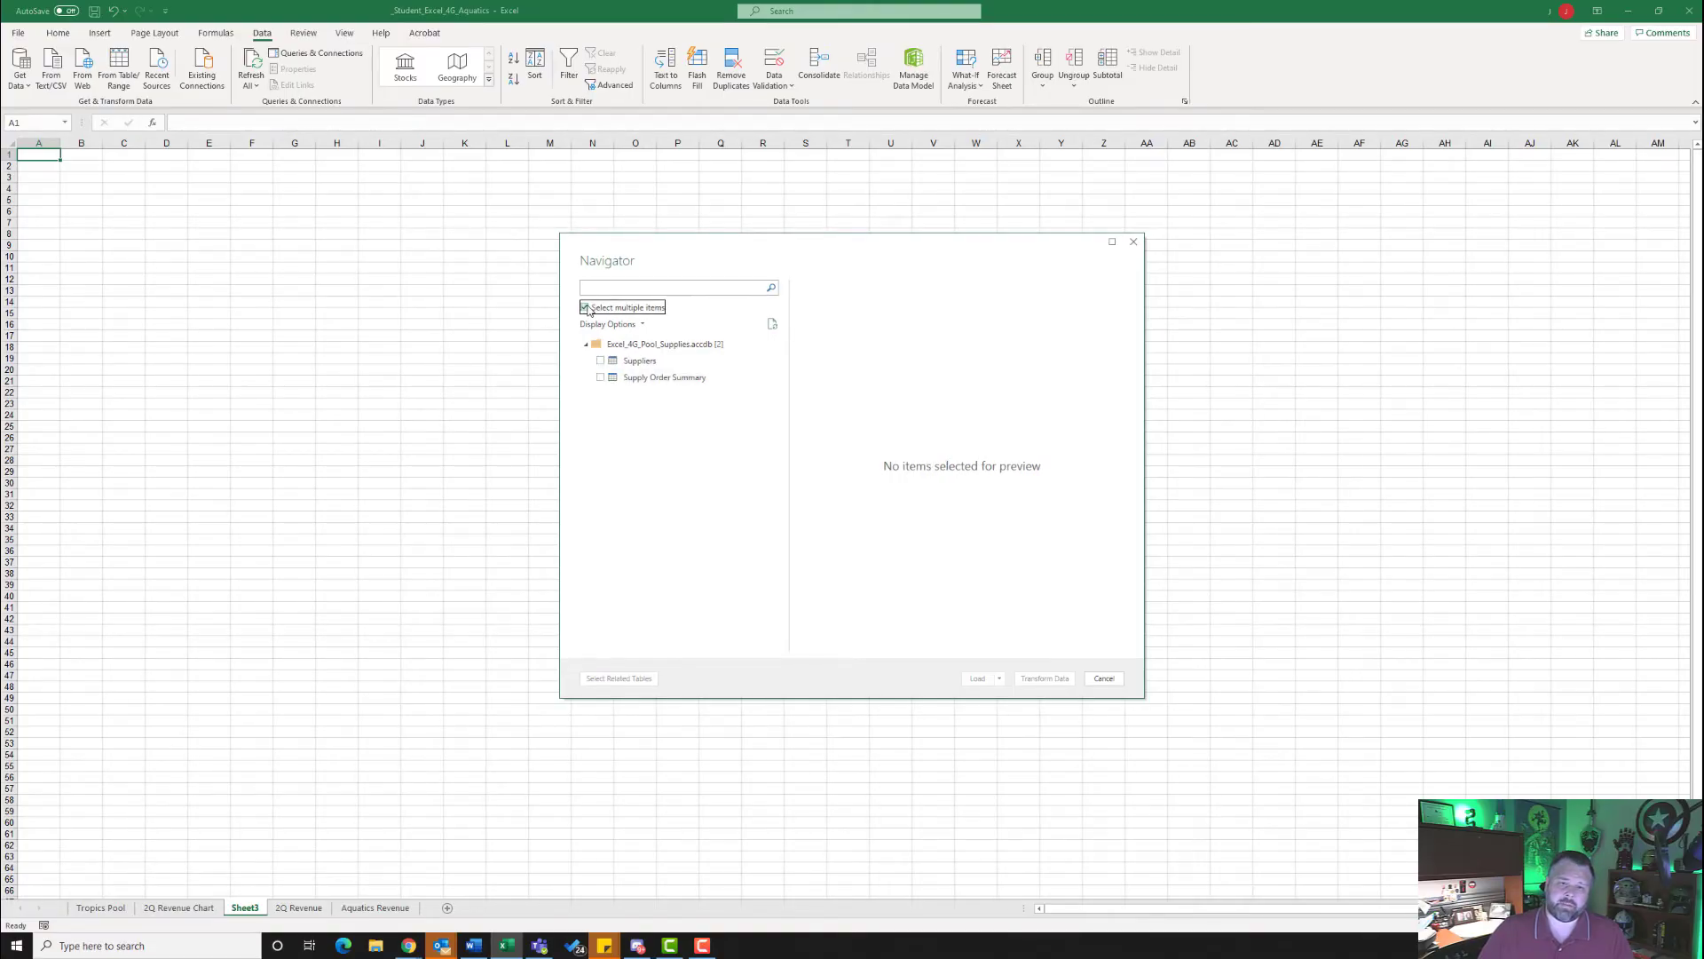
left_click(600, 360)
left_click(601, 377)
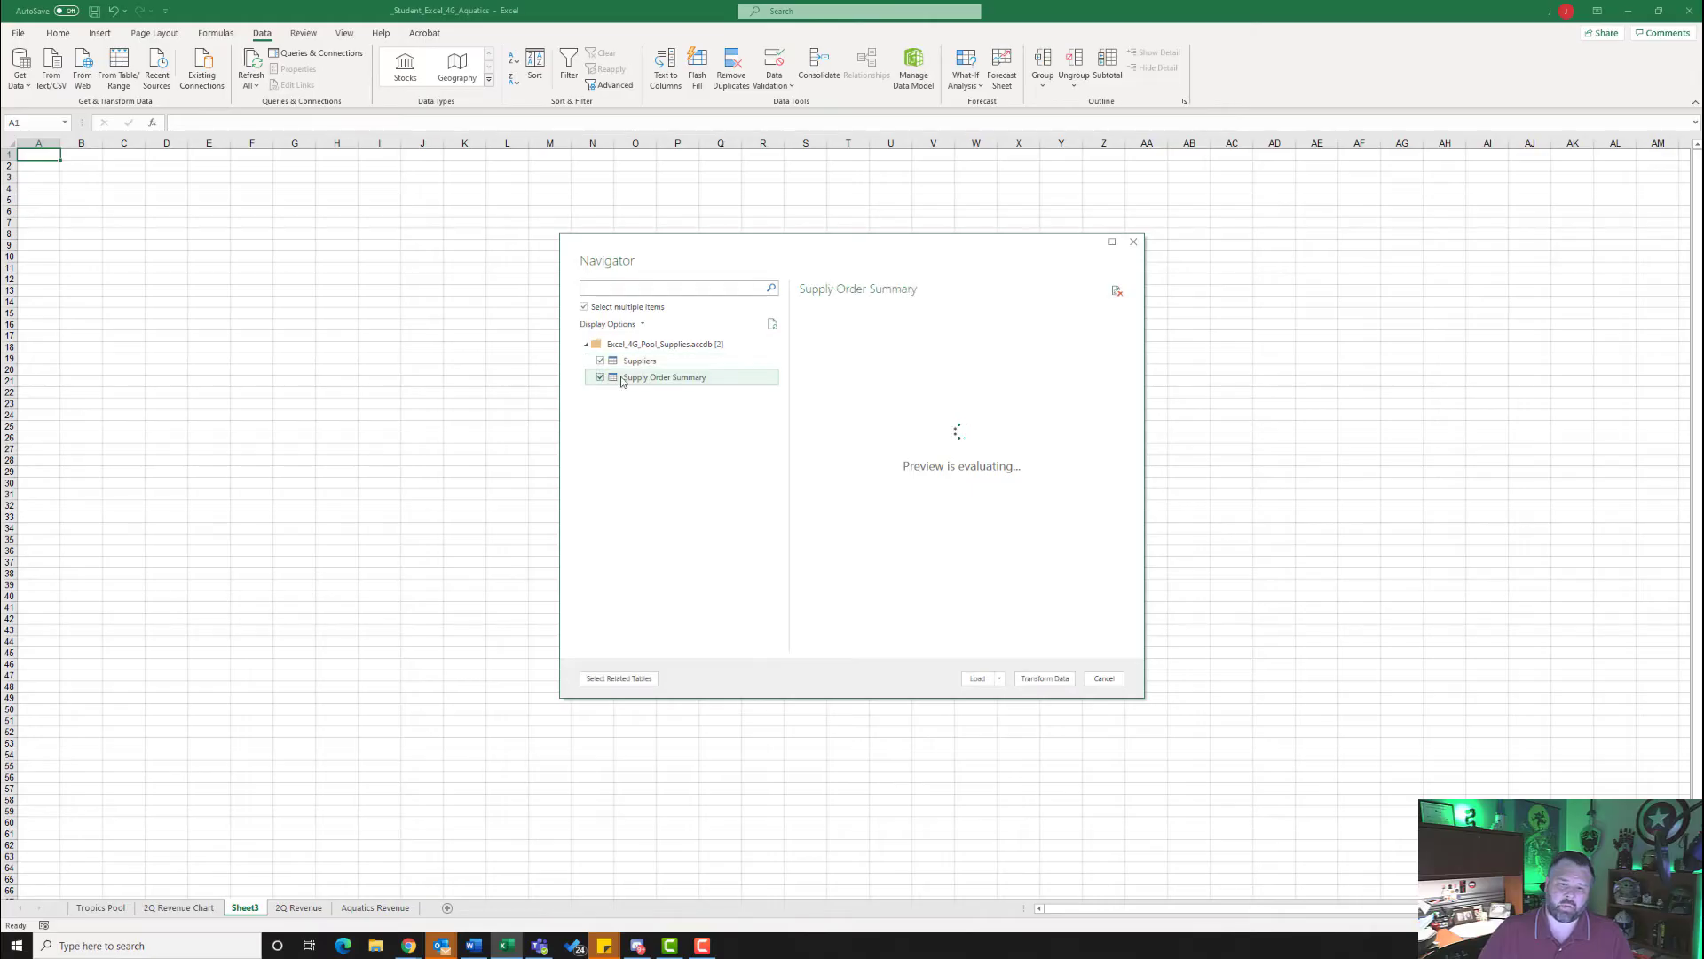
left_click(999, 678)
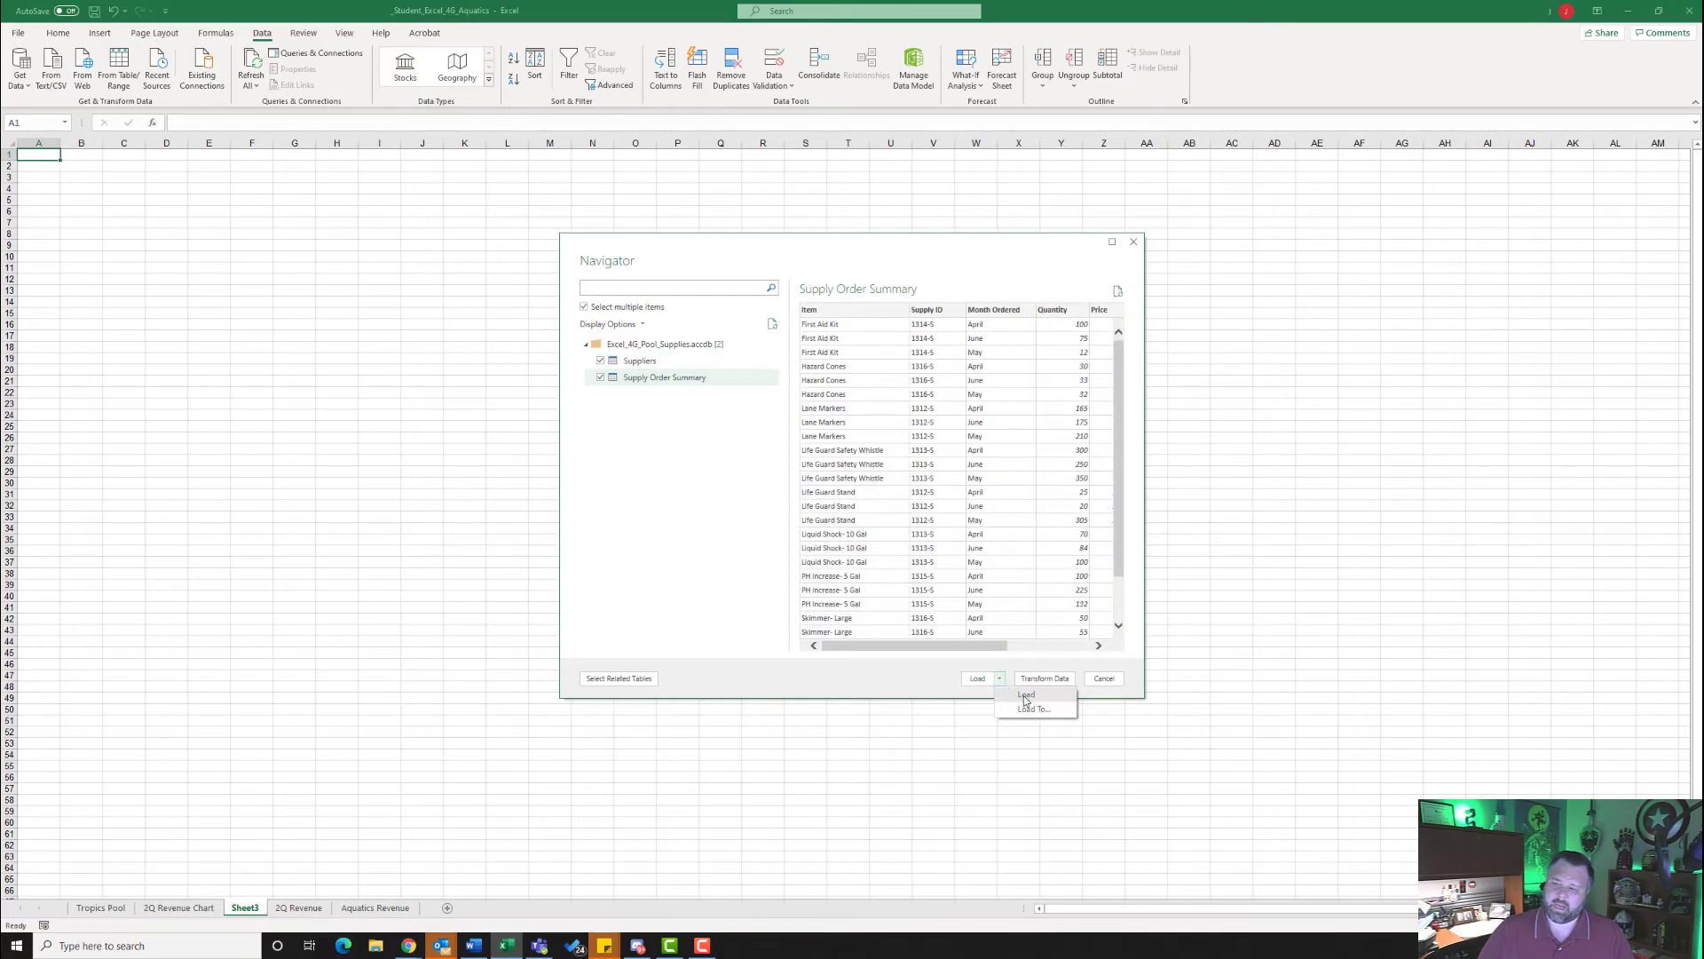
left_click(1025, 696)
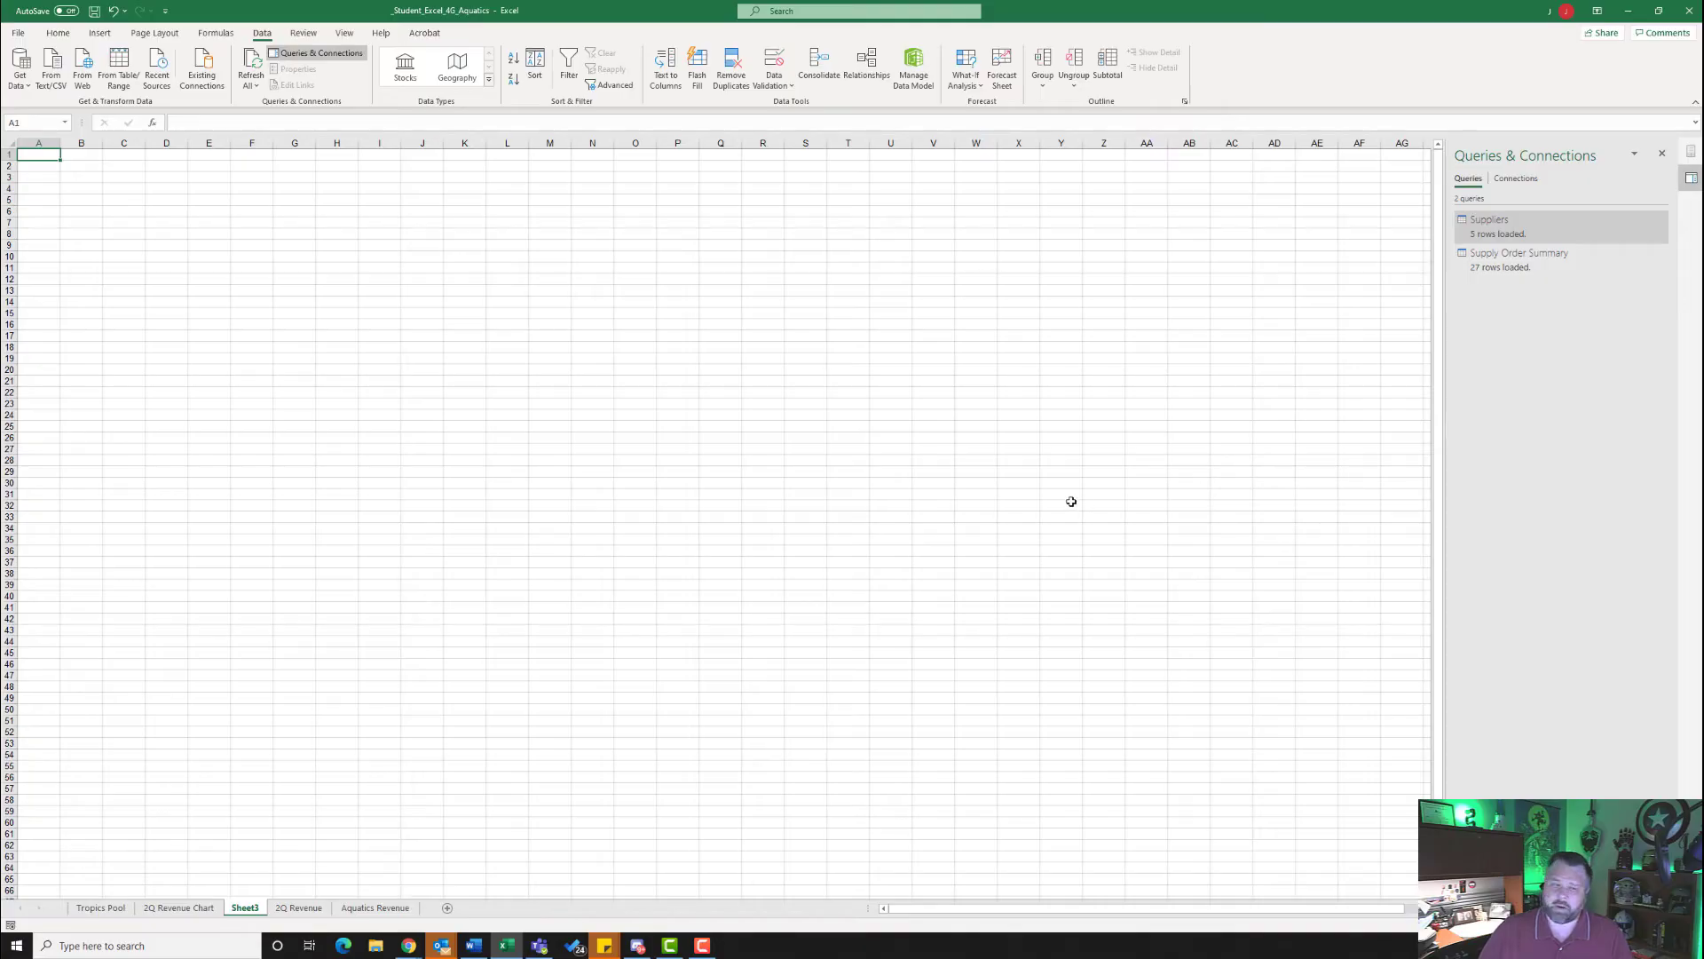
- Create a PivotTable from the workbook's Data Model at cell A1 of the existing Sheet3
left_click(100, 32)
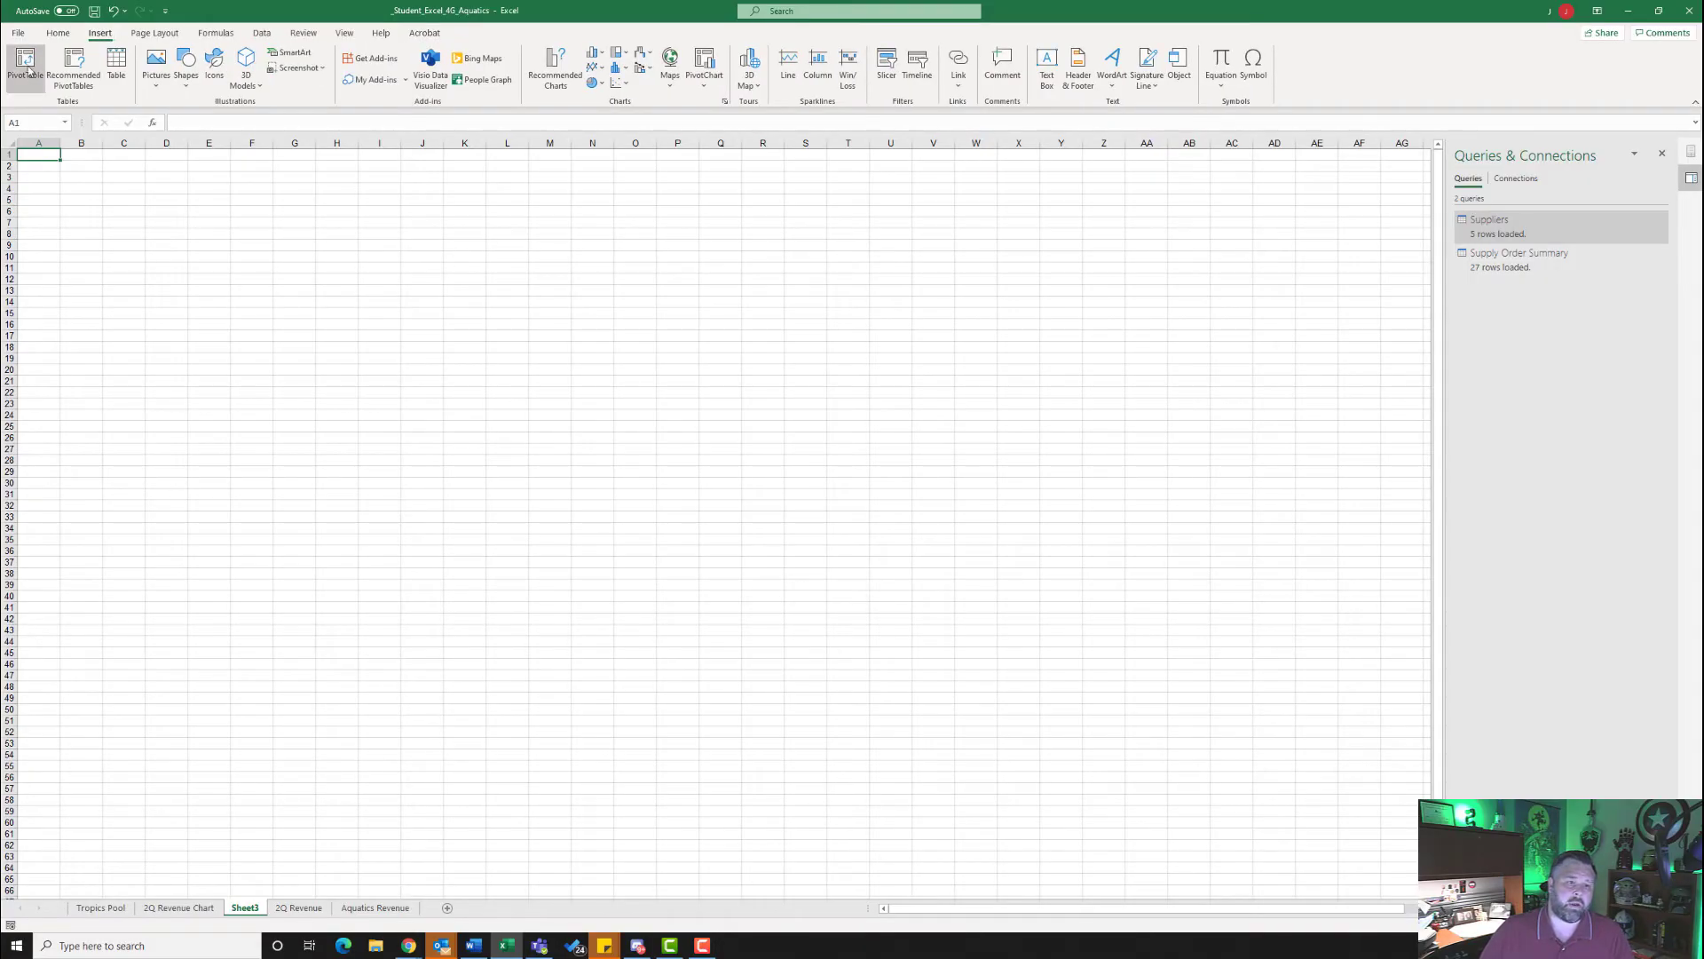
left_click(27, 69)
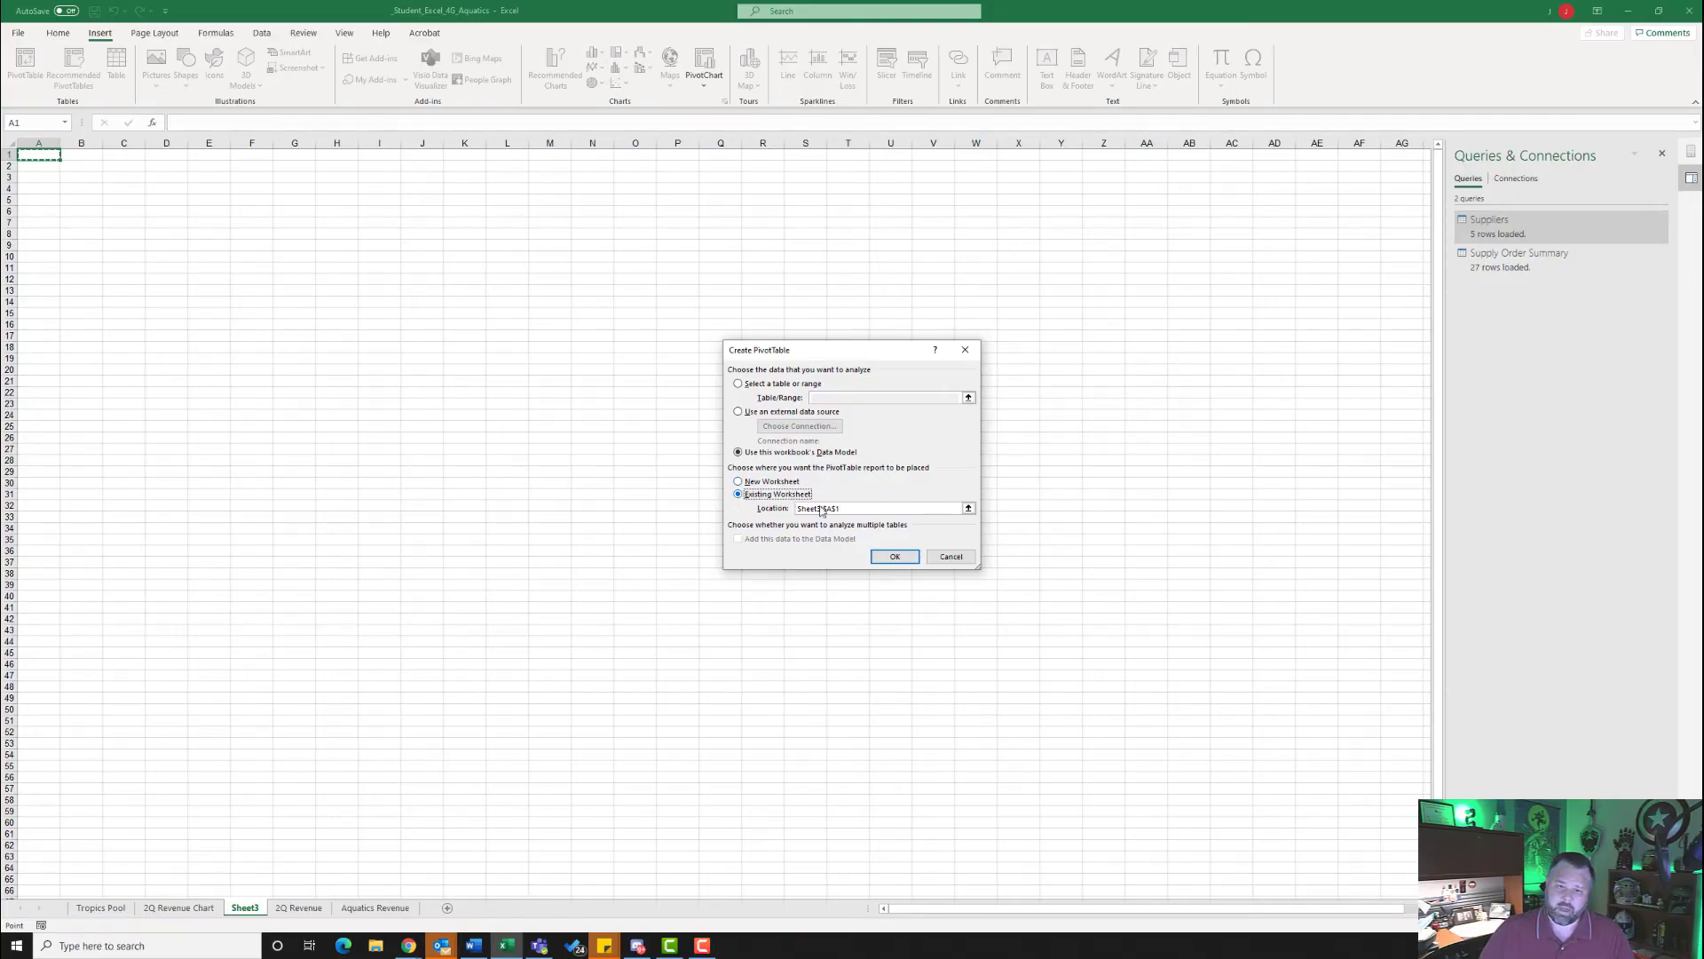
left_click(890, 555)
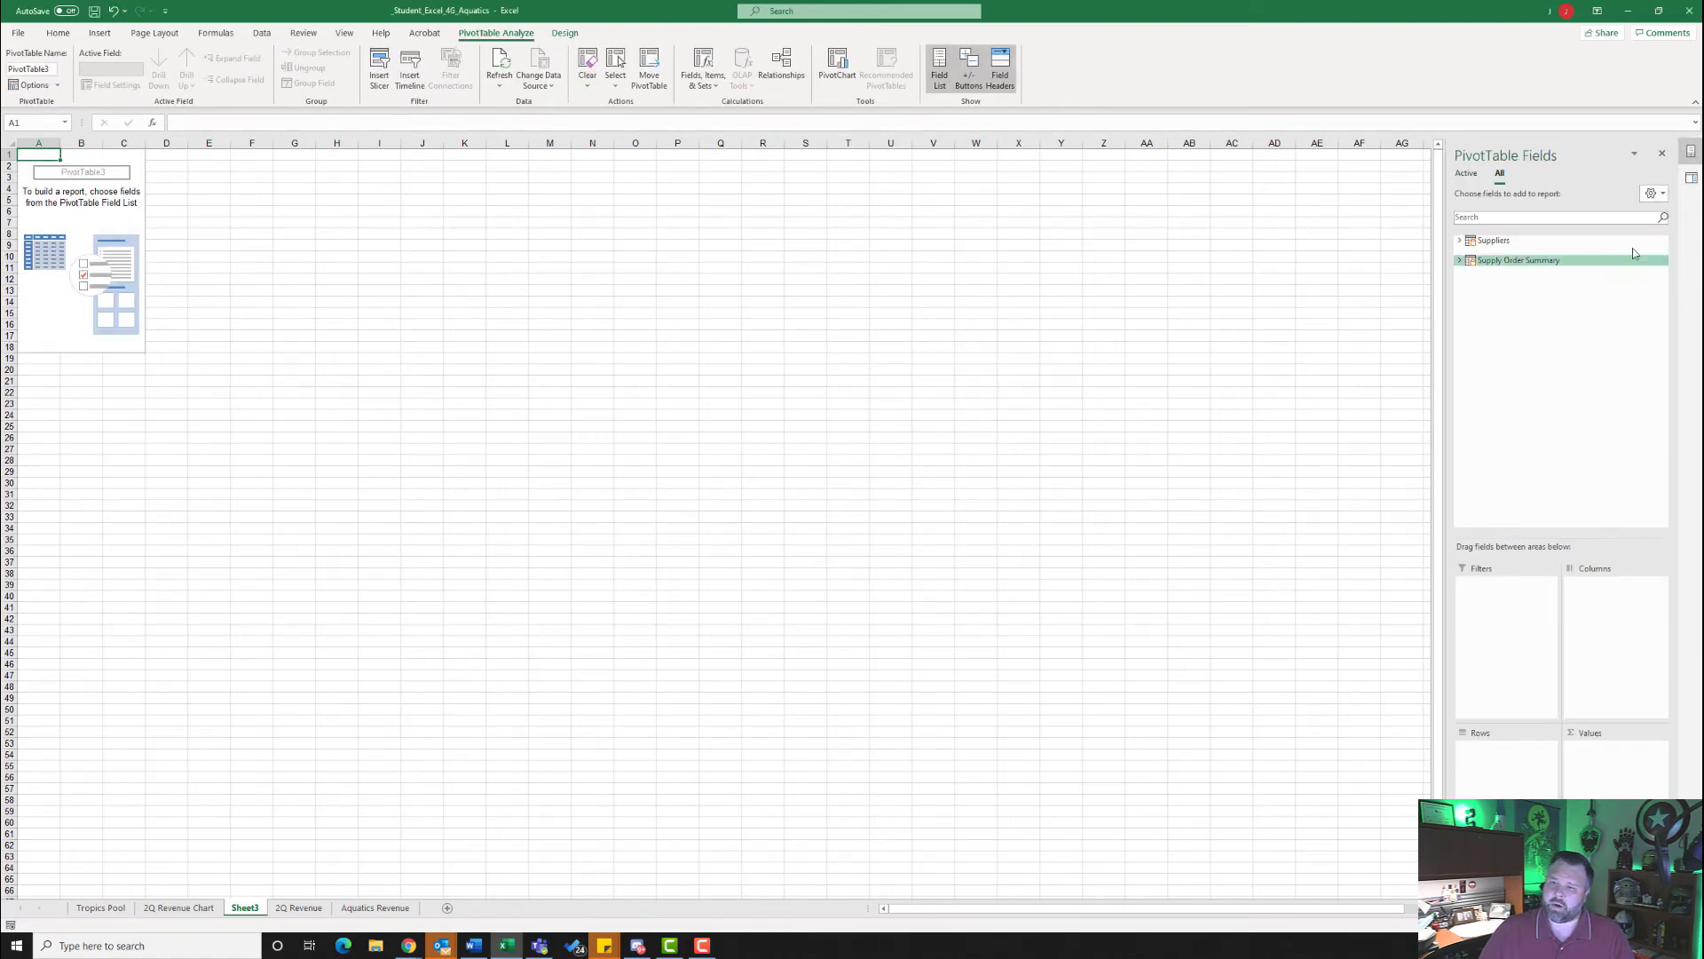
- Lay out the PivotTable with Supplier as columns, Item as rows and Quantity as values
left_click(1460, 240)
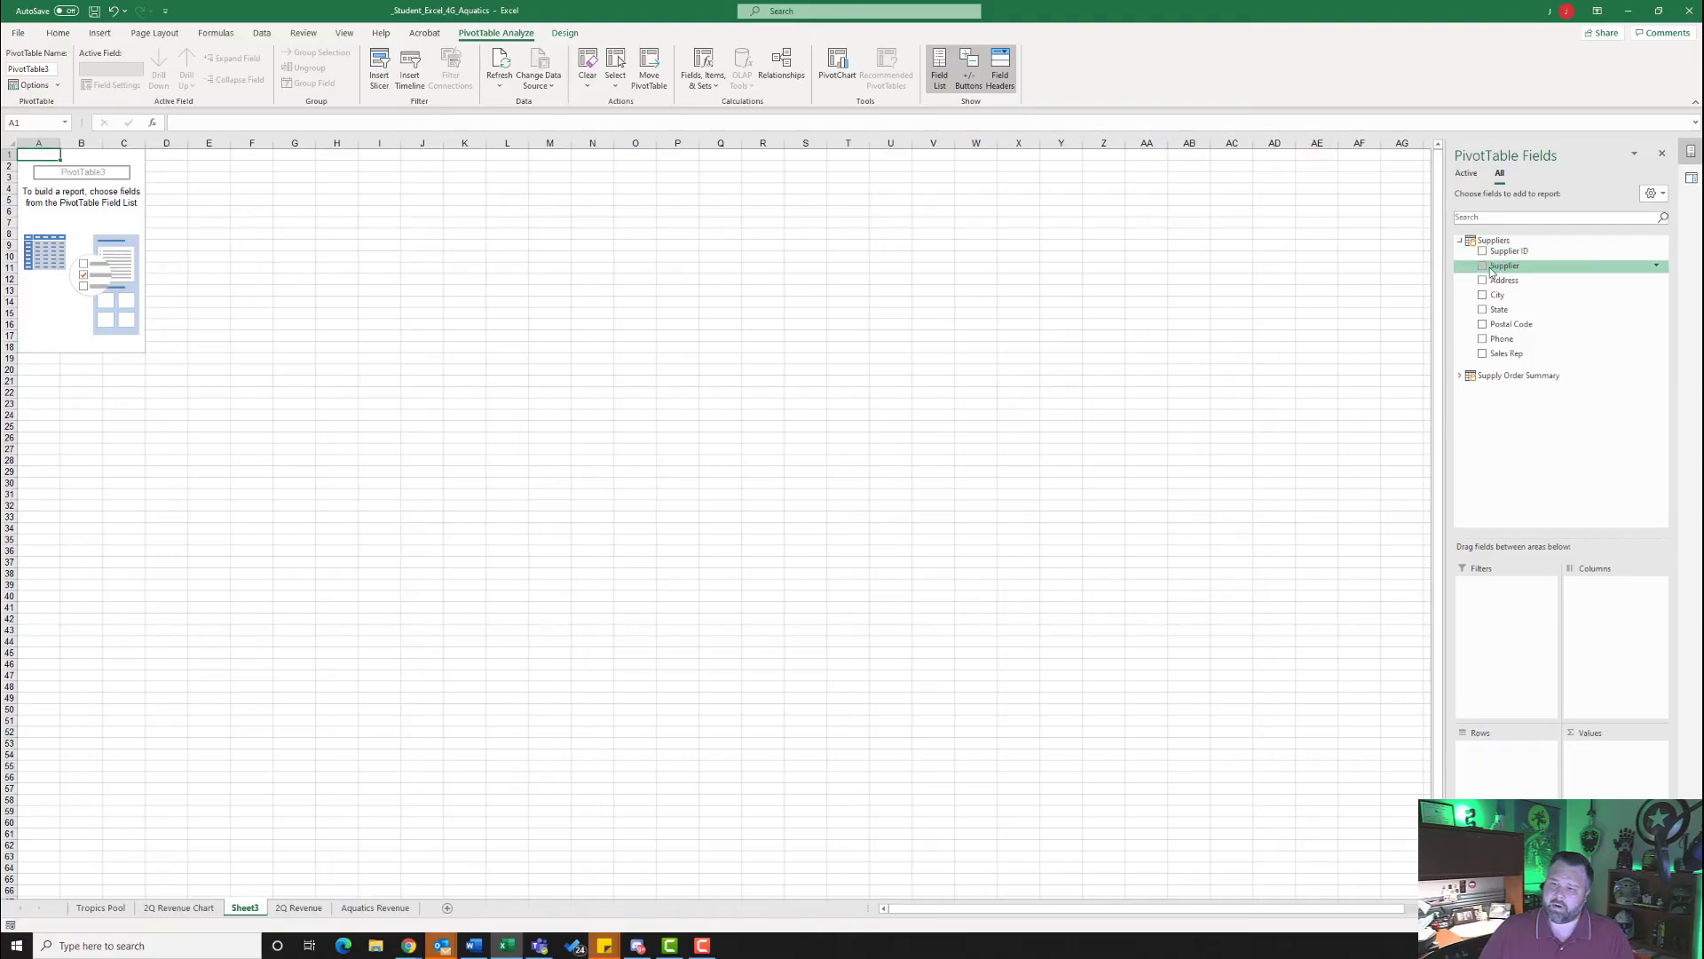
left_click(1460, 376)
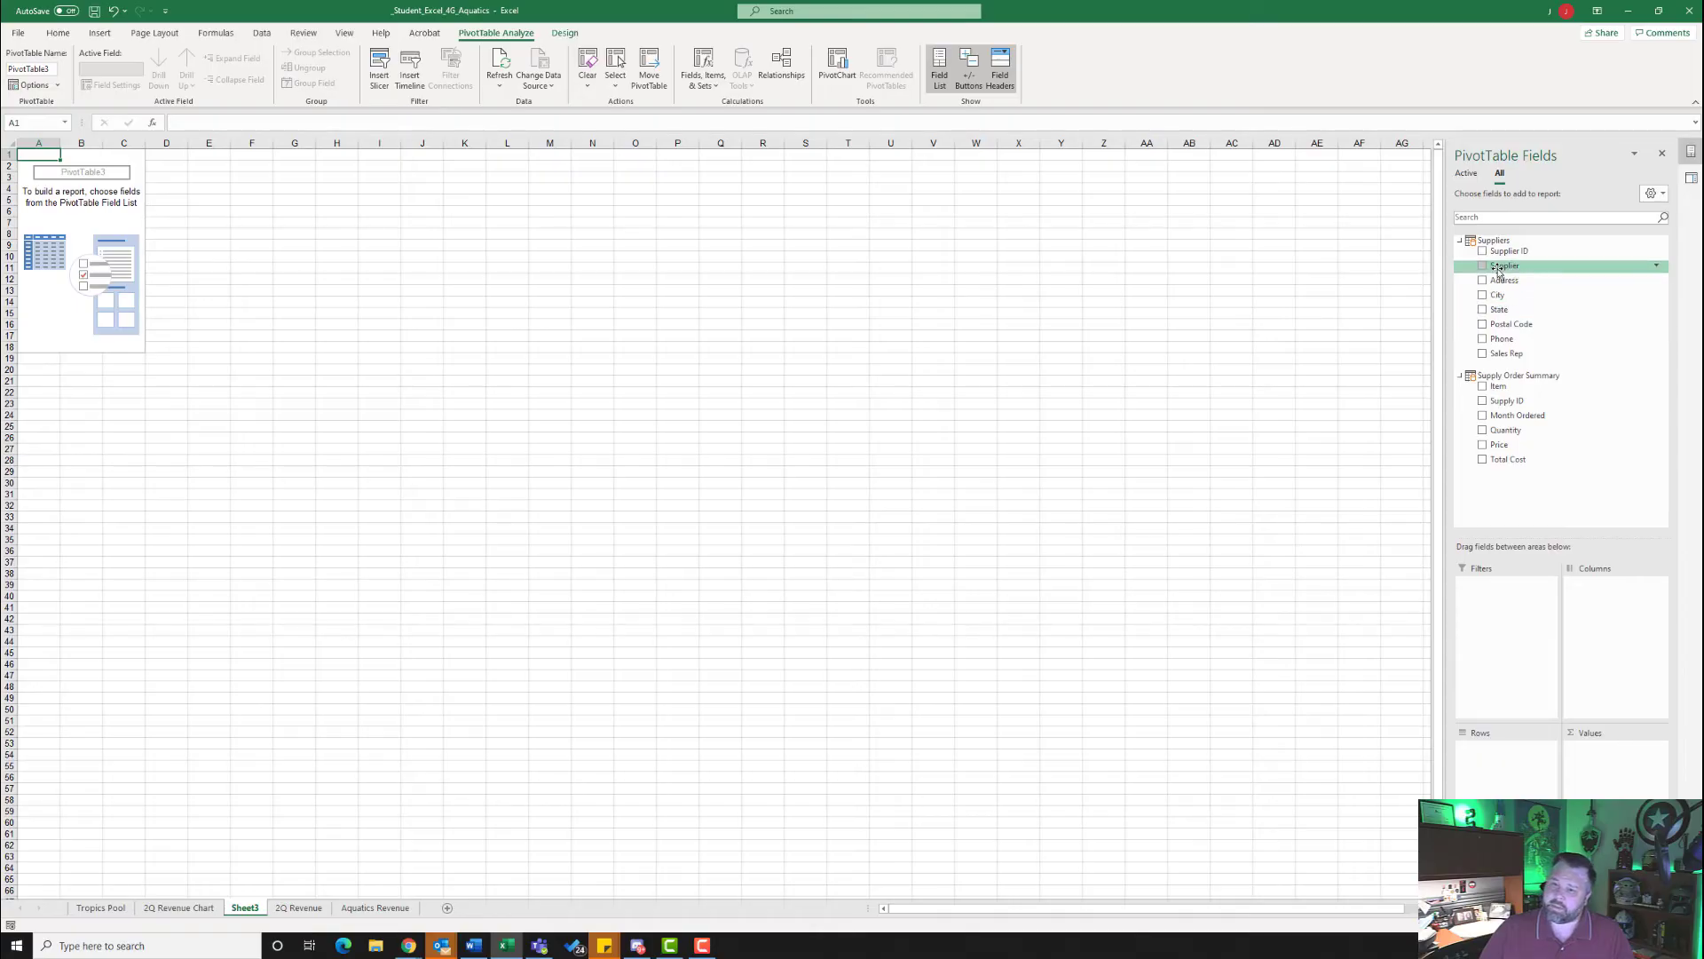
left_click_drag(1504, 270, 1622, 603)
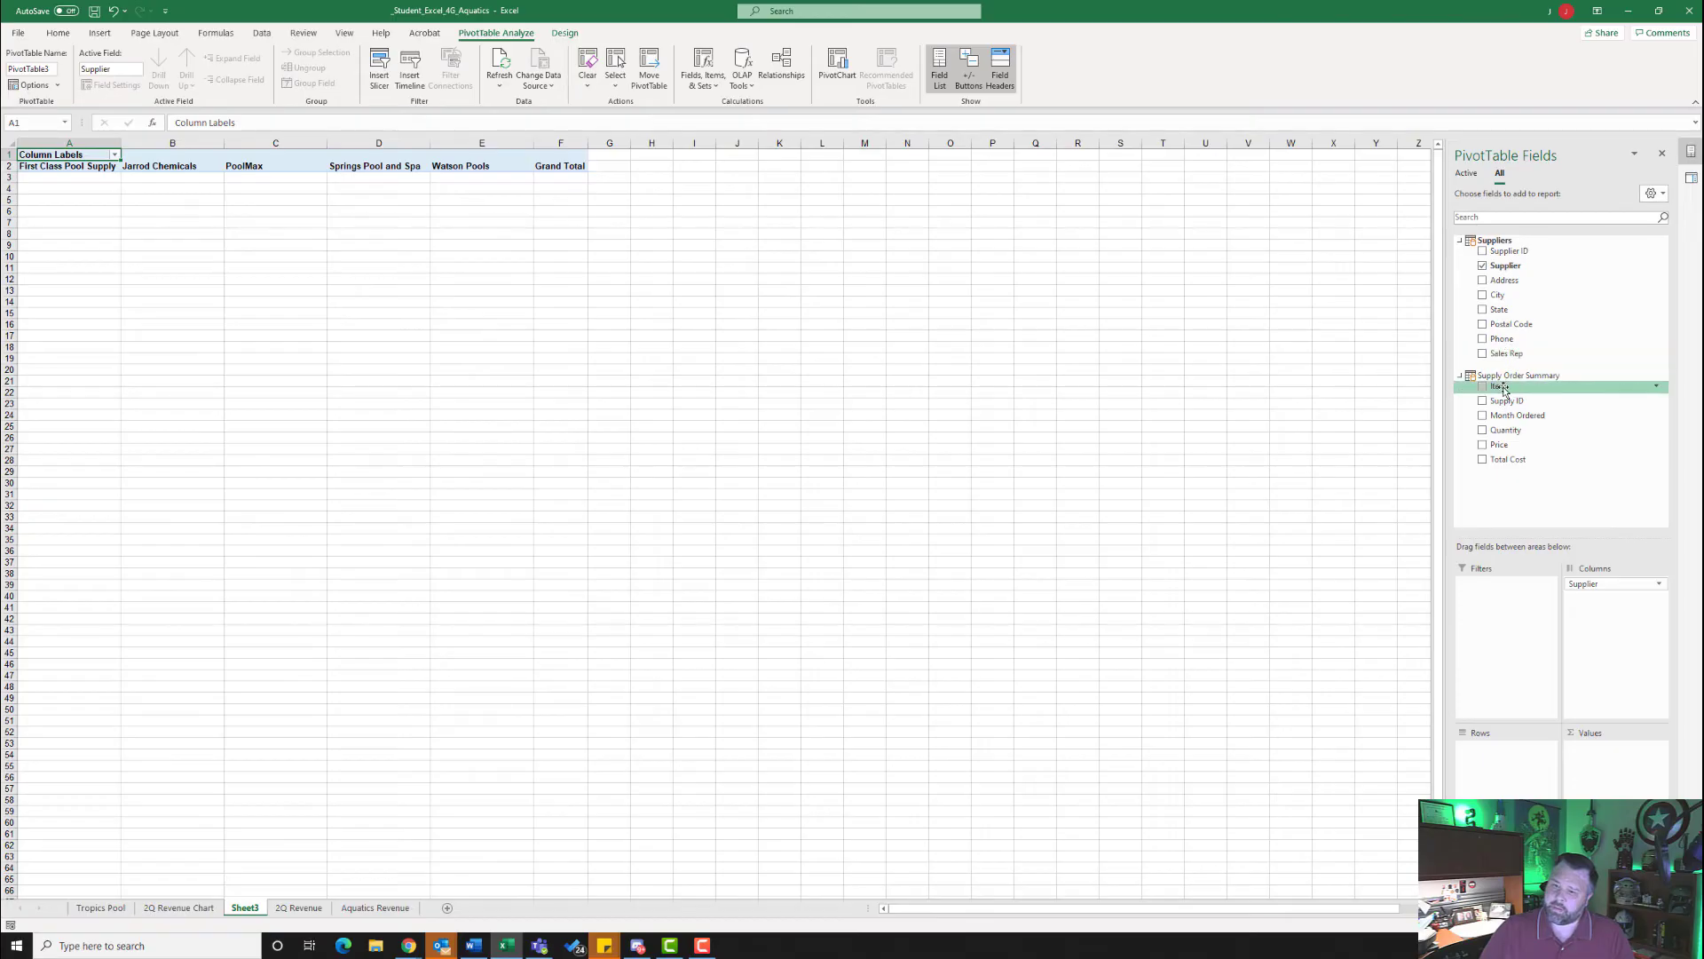
left_click_drag(1496, 391, 1504, 791)
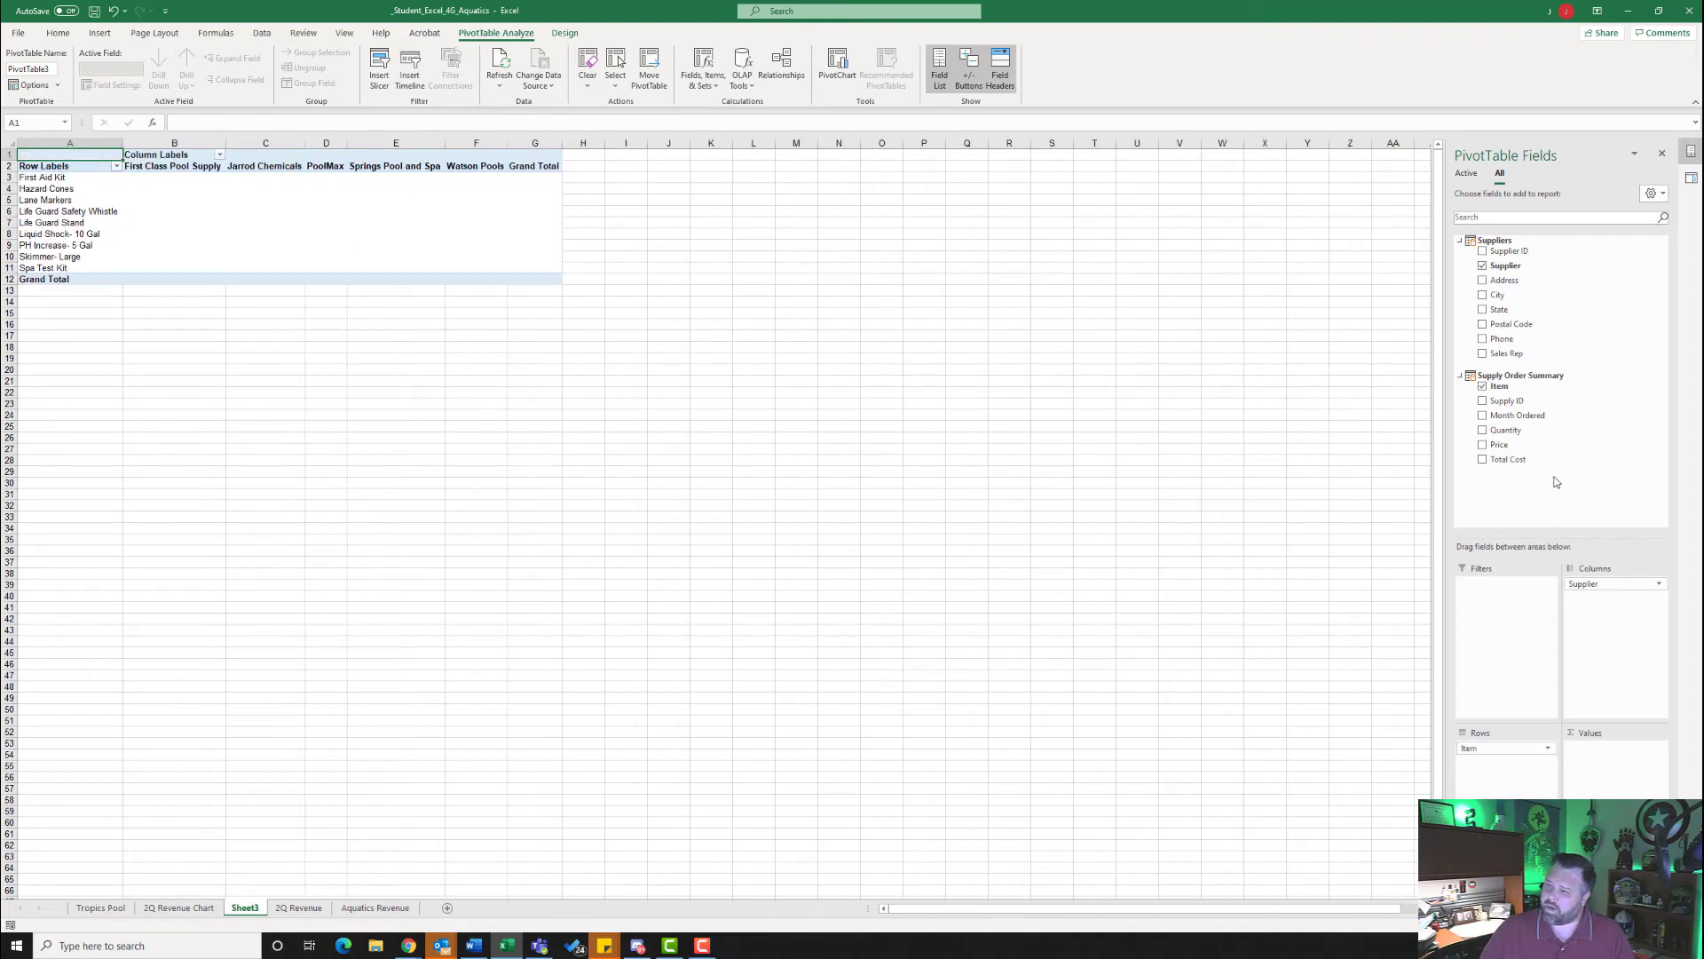
left_click_drag(1509, 434, 1622, 795)
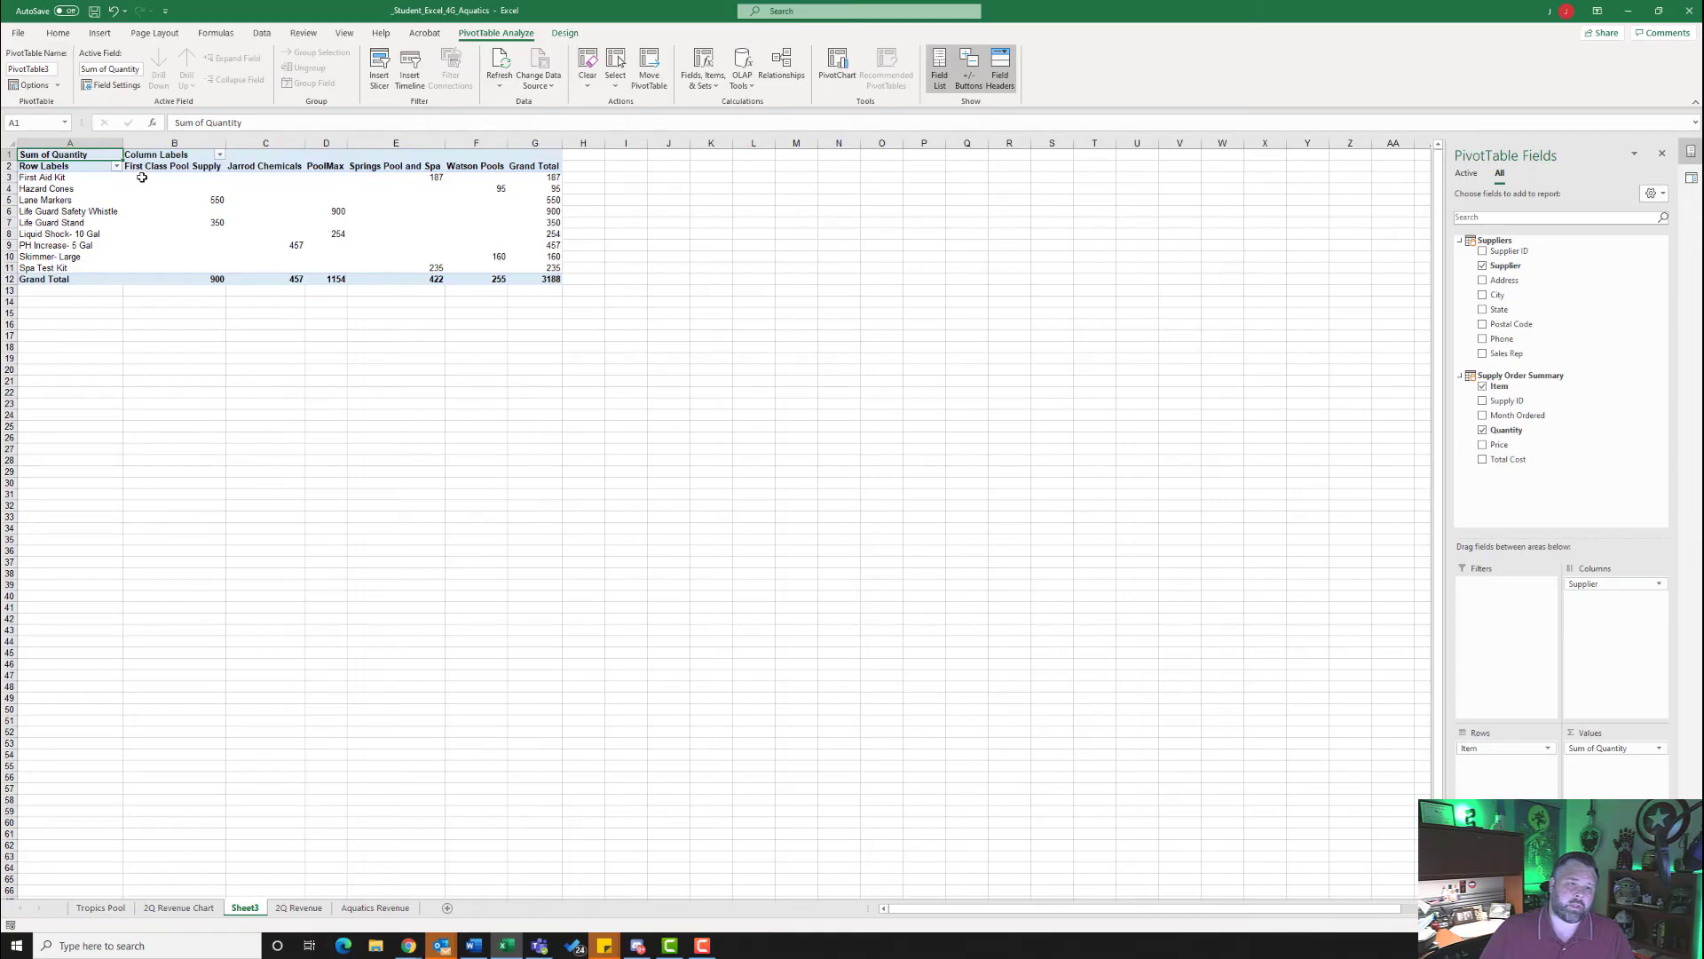
- Format the PivotTable quantities in B3:G12 as Number with 0 decimal places and the 1000 separator
left_click_drag(142, 178, 548, 281)
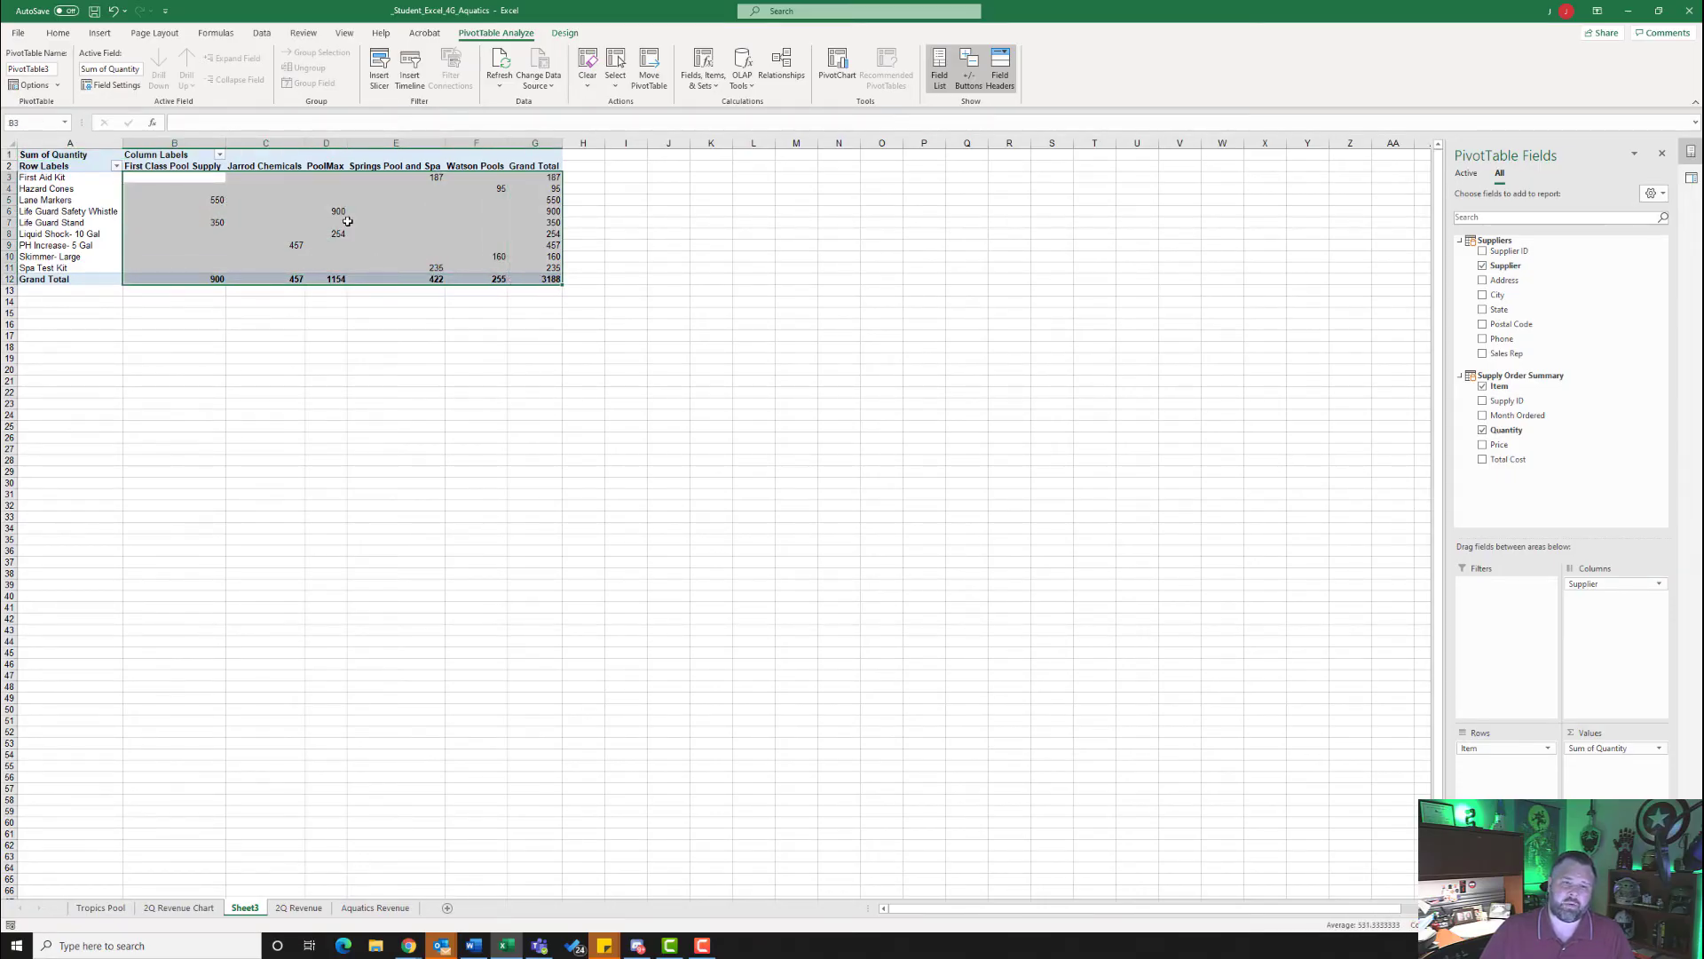
left_click(59, 36)
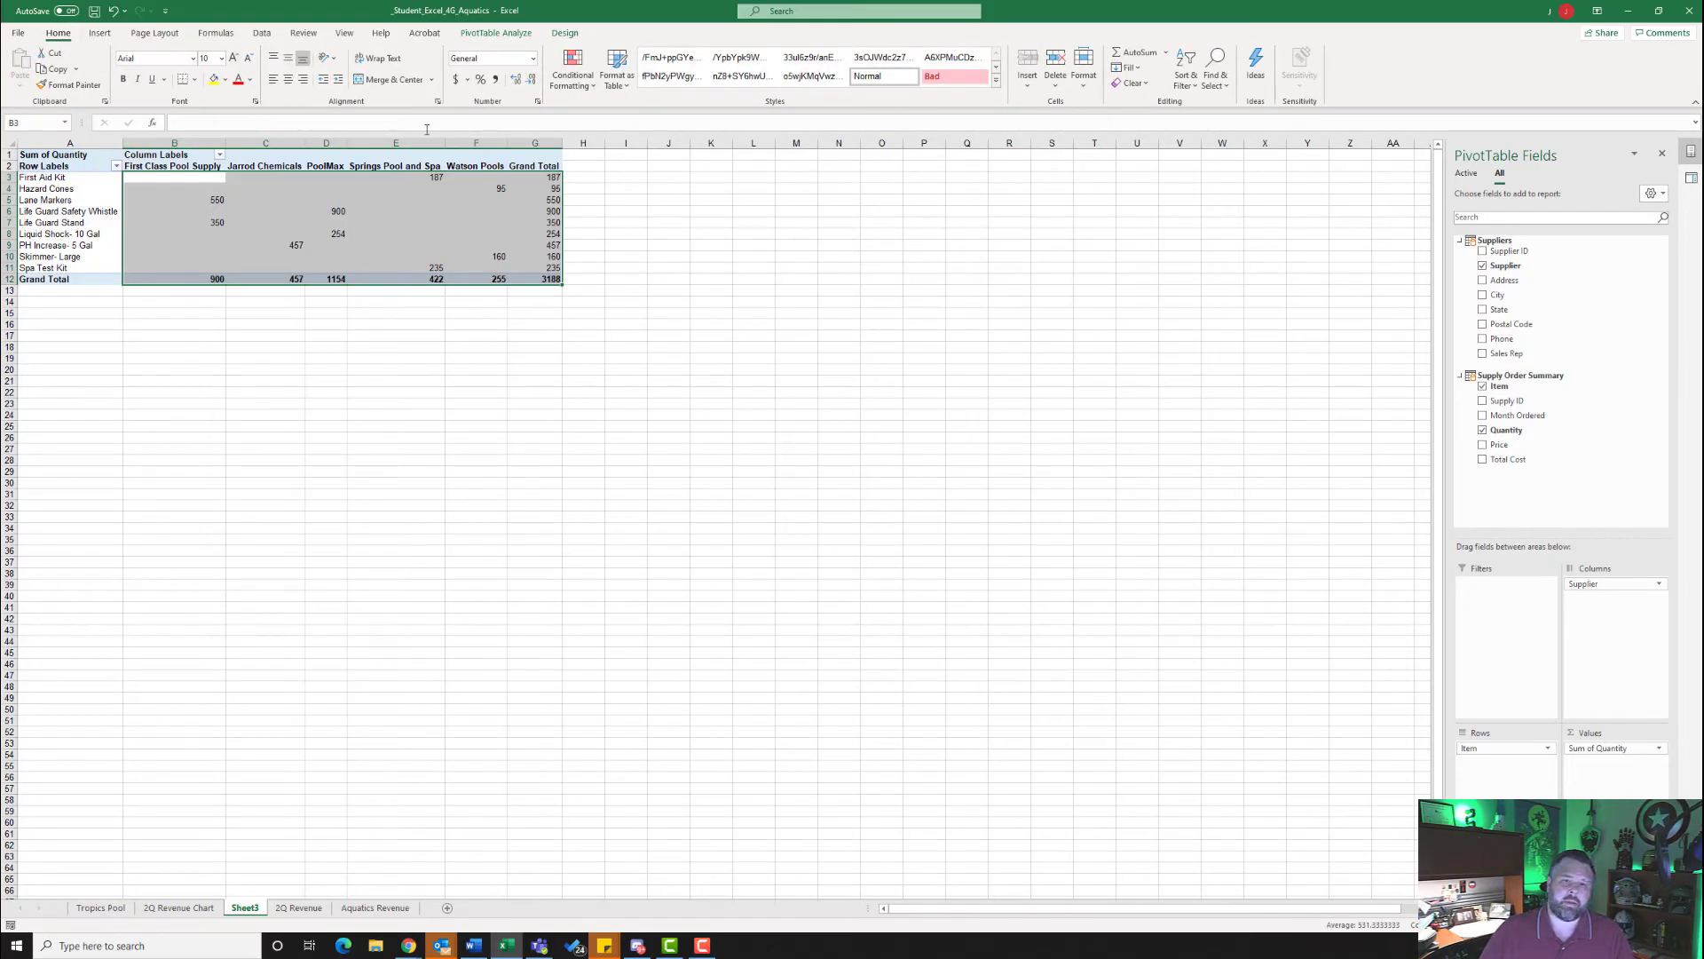
left_click(538, 102)
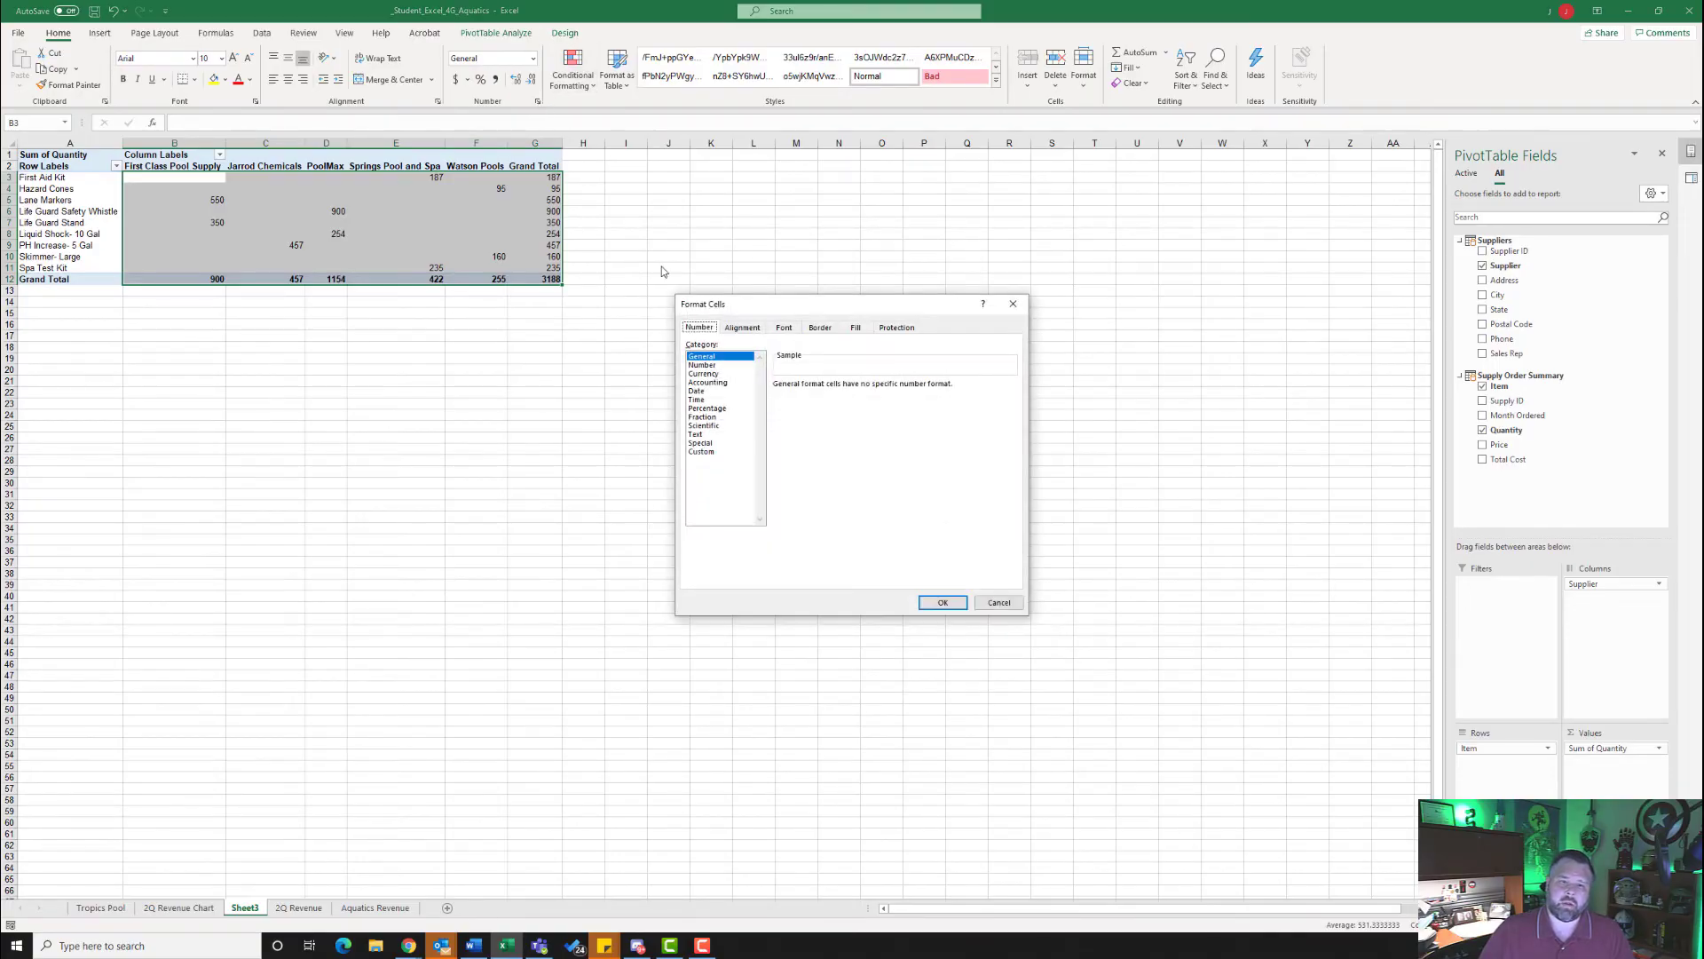
left_click(713, 367)
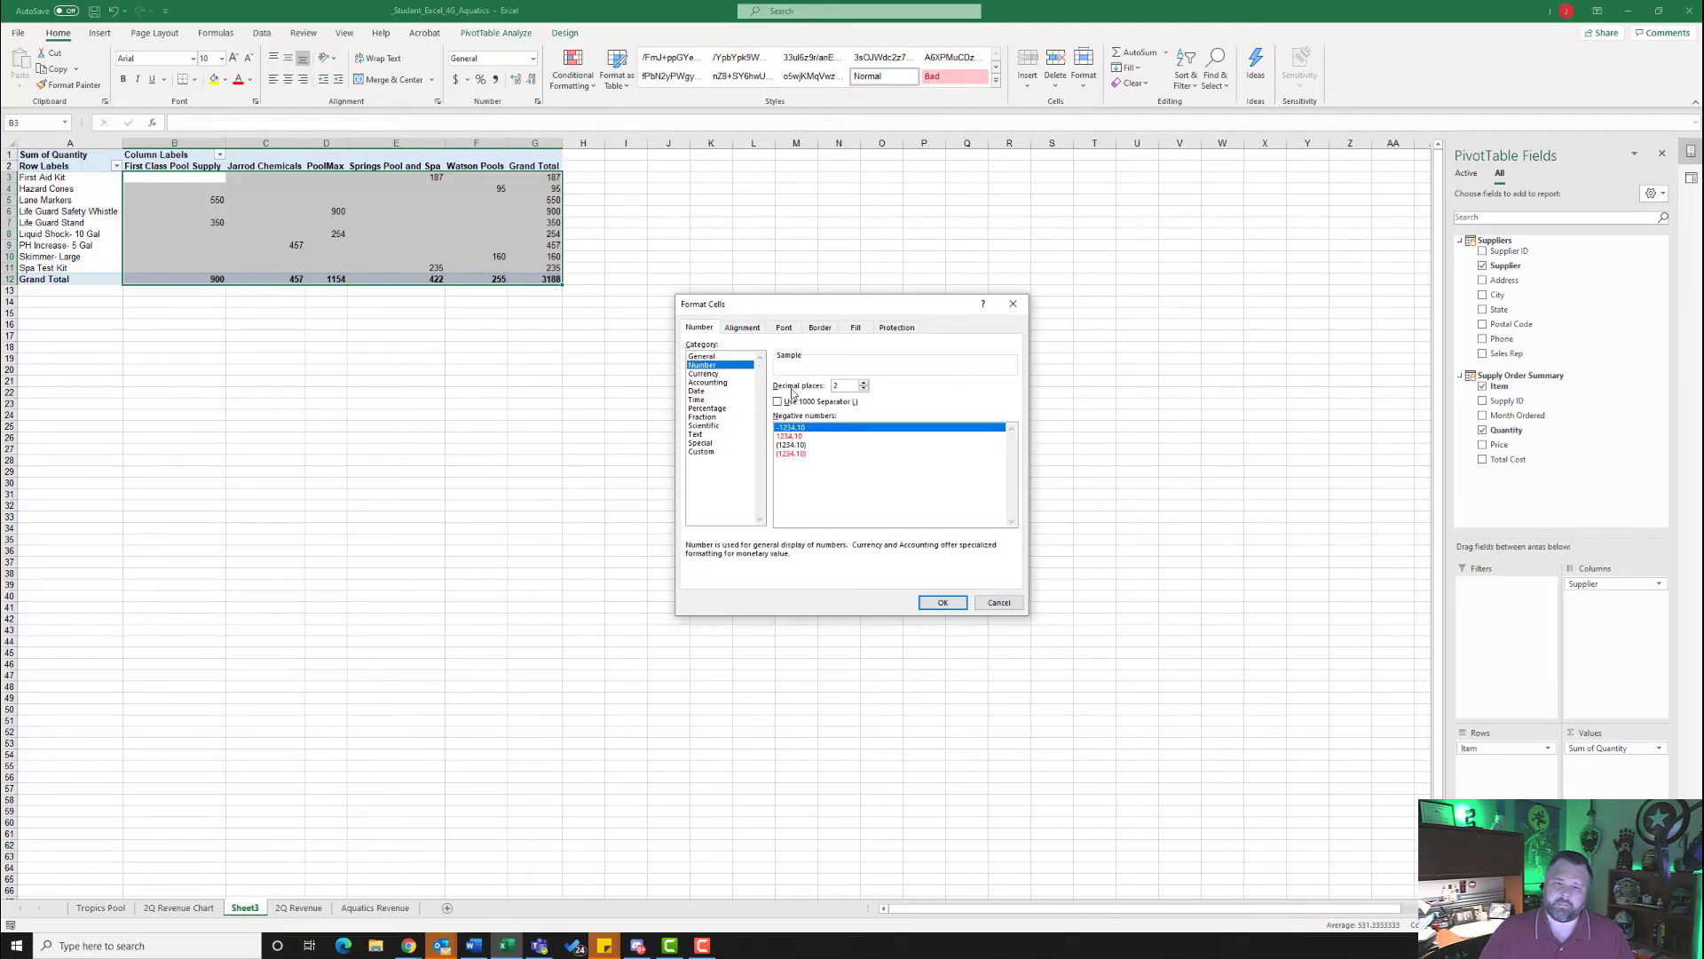
left_click(863, 389)
left_click(863, 389)
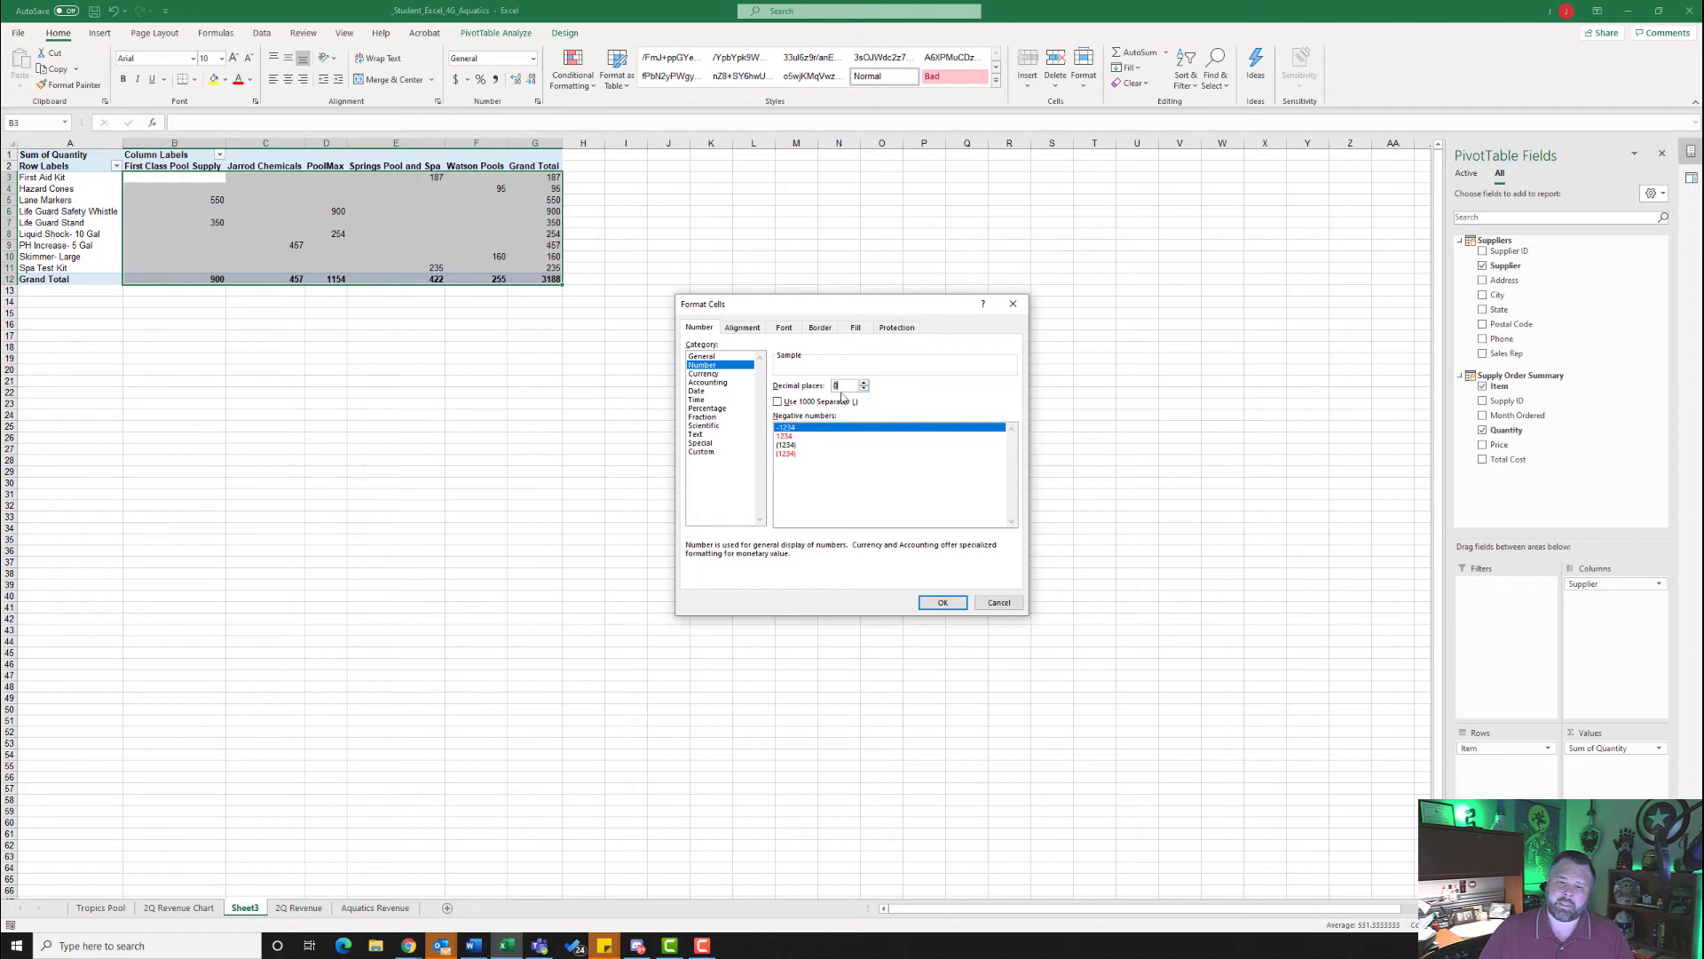
left_click(778, 402)
left_click(945, 602)
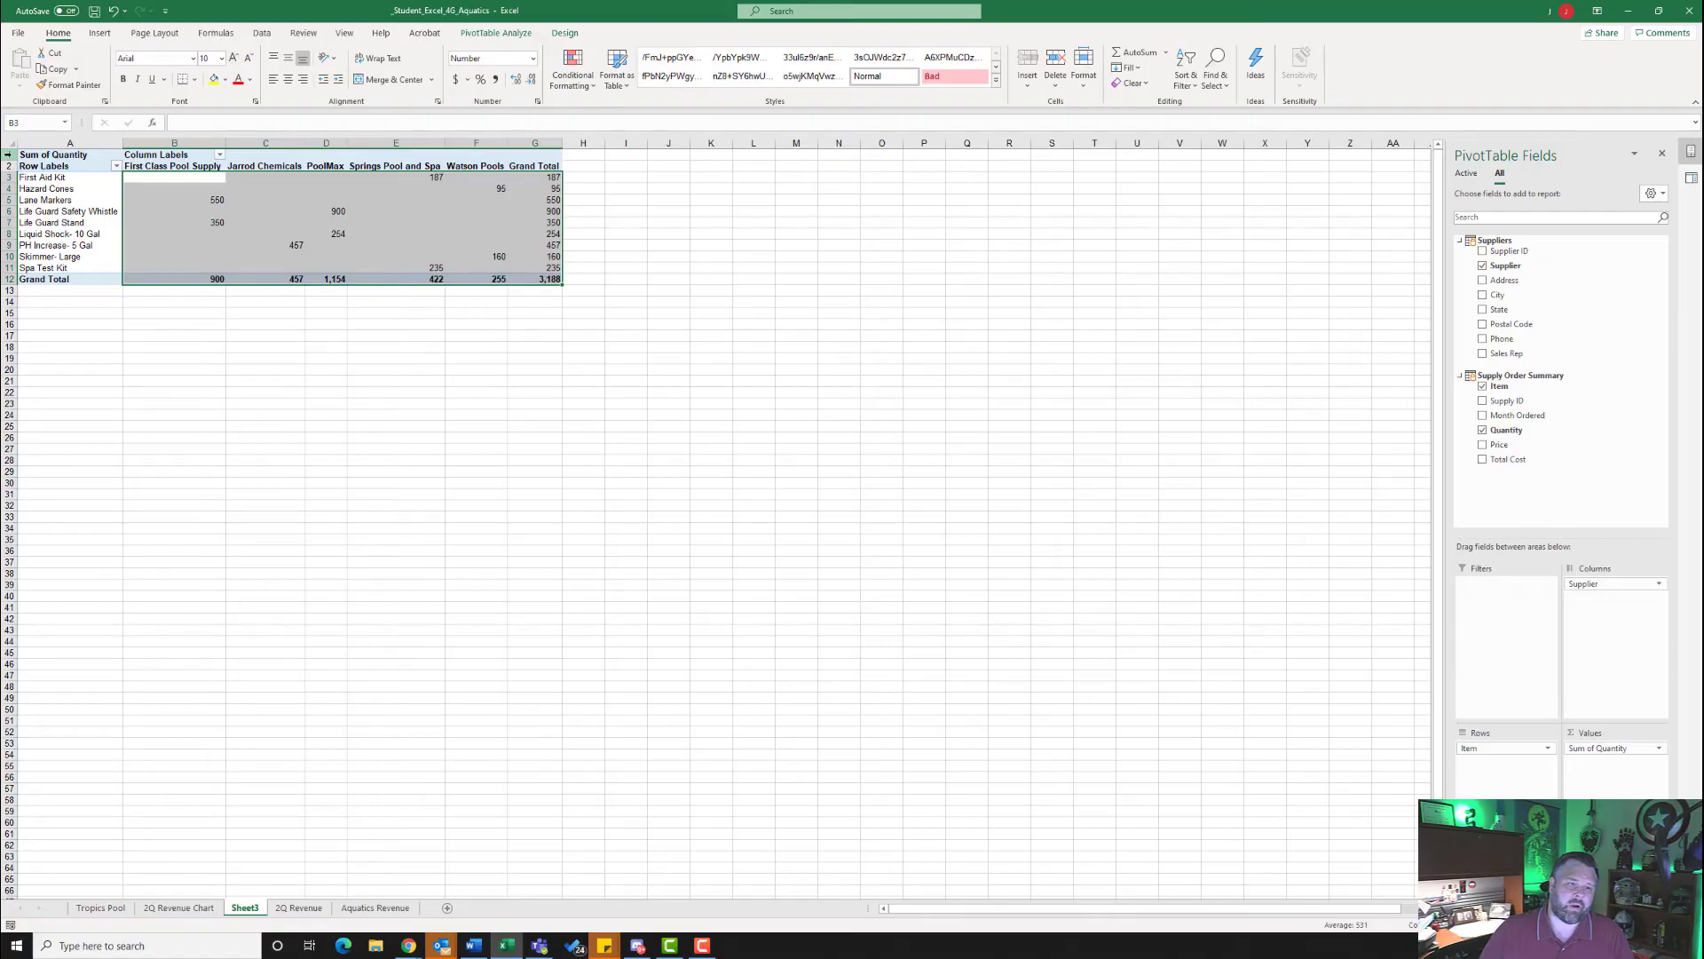
- Insert a blank row above the PivotTable and enter the title Aquatics Program Purchases in cell A1
left_click(8, 154)
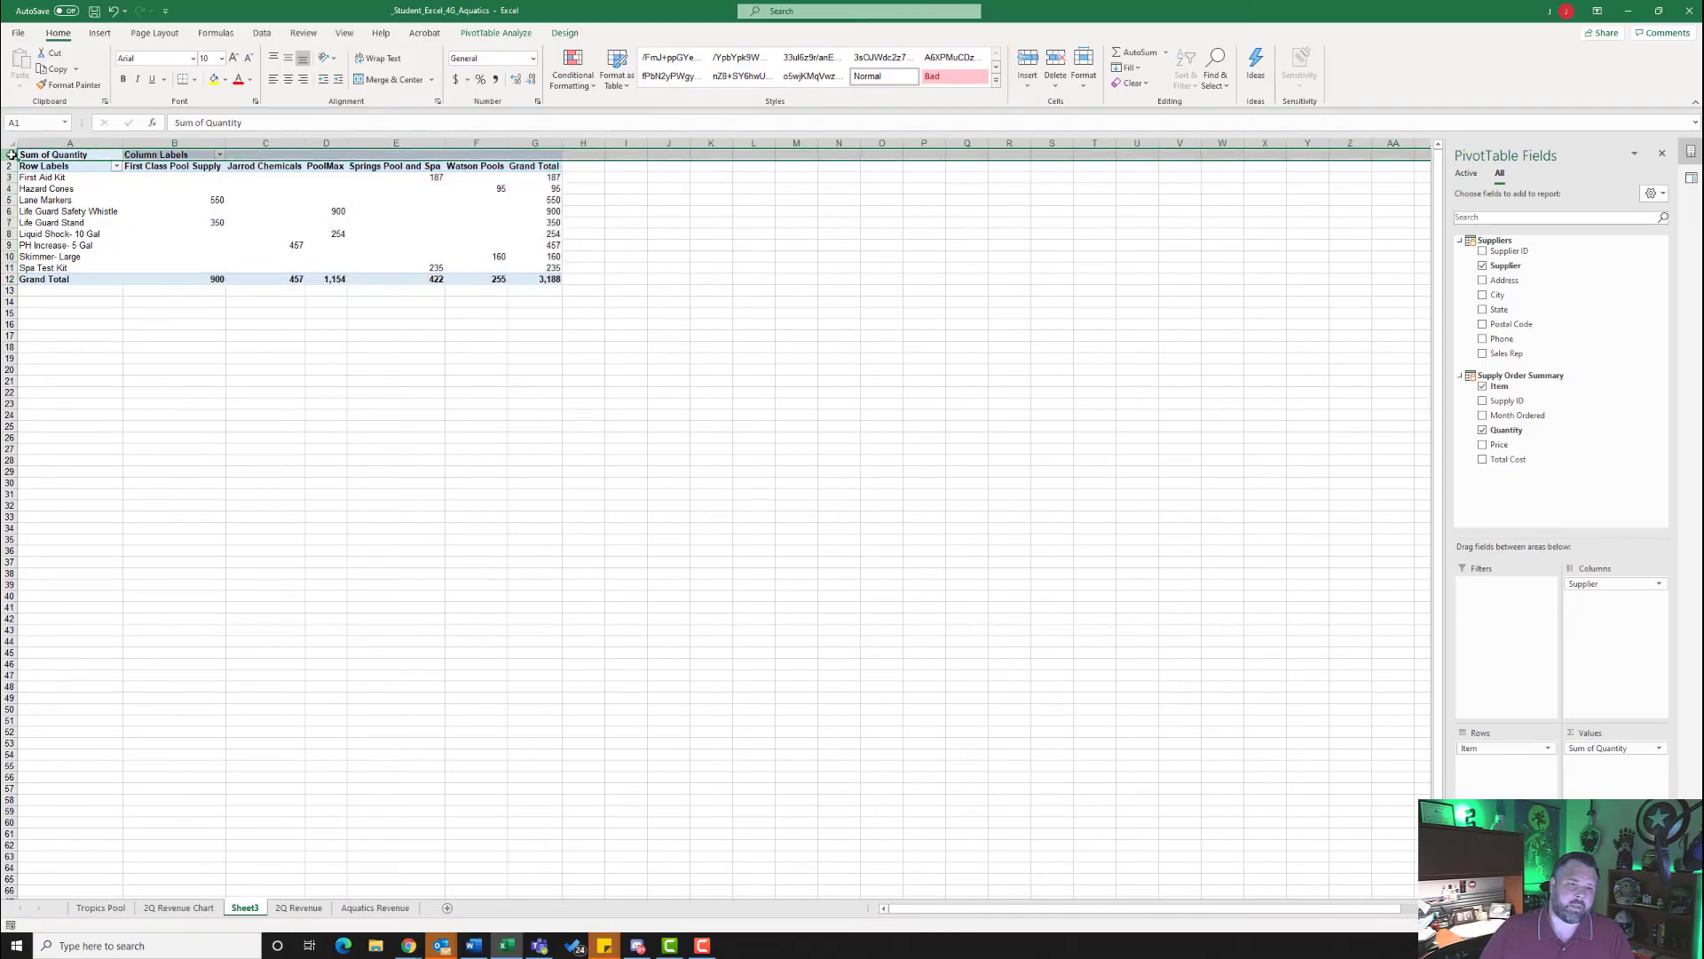
right_click(9, 154)
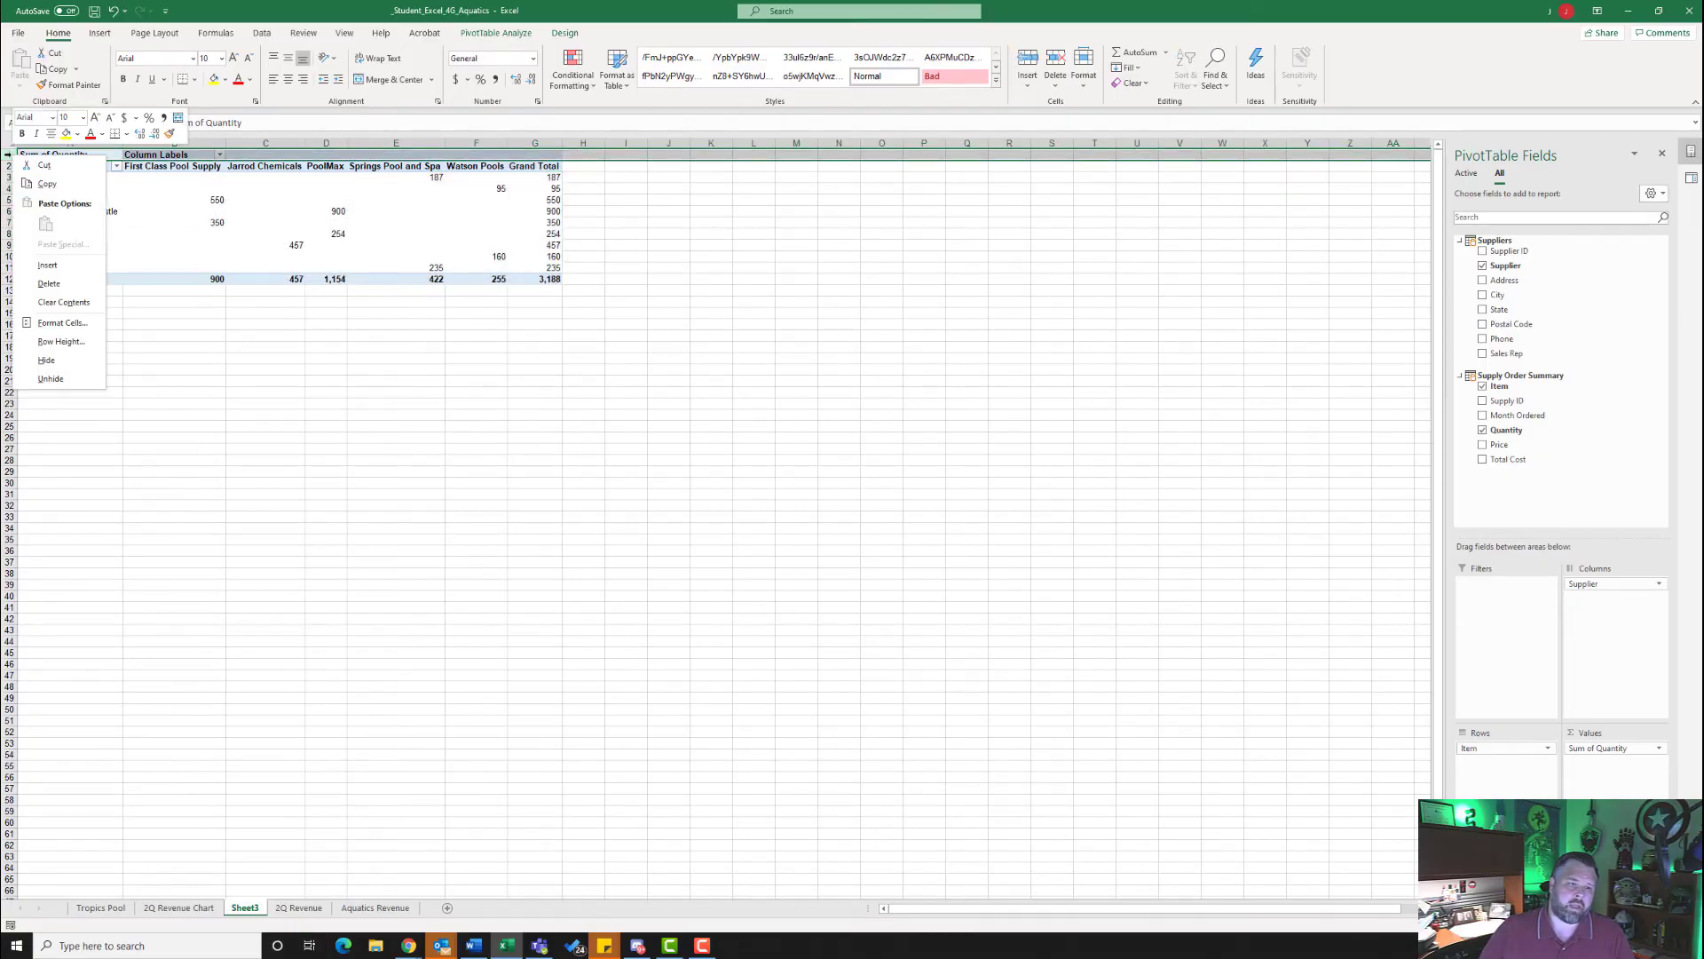
left_click(47, 264)
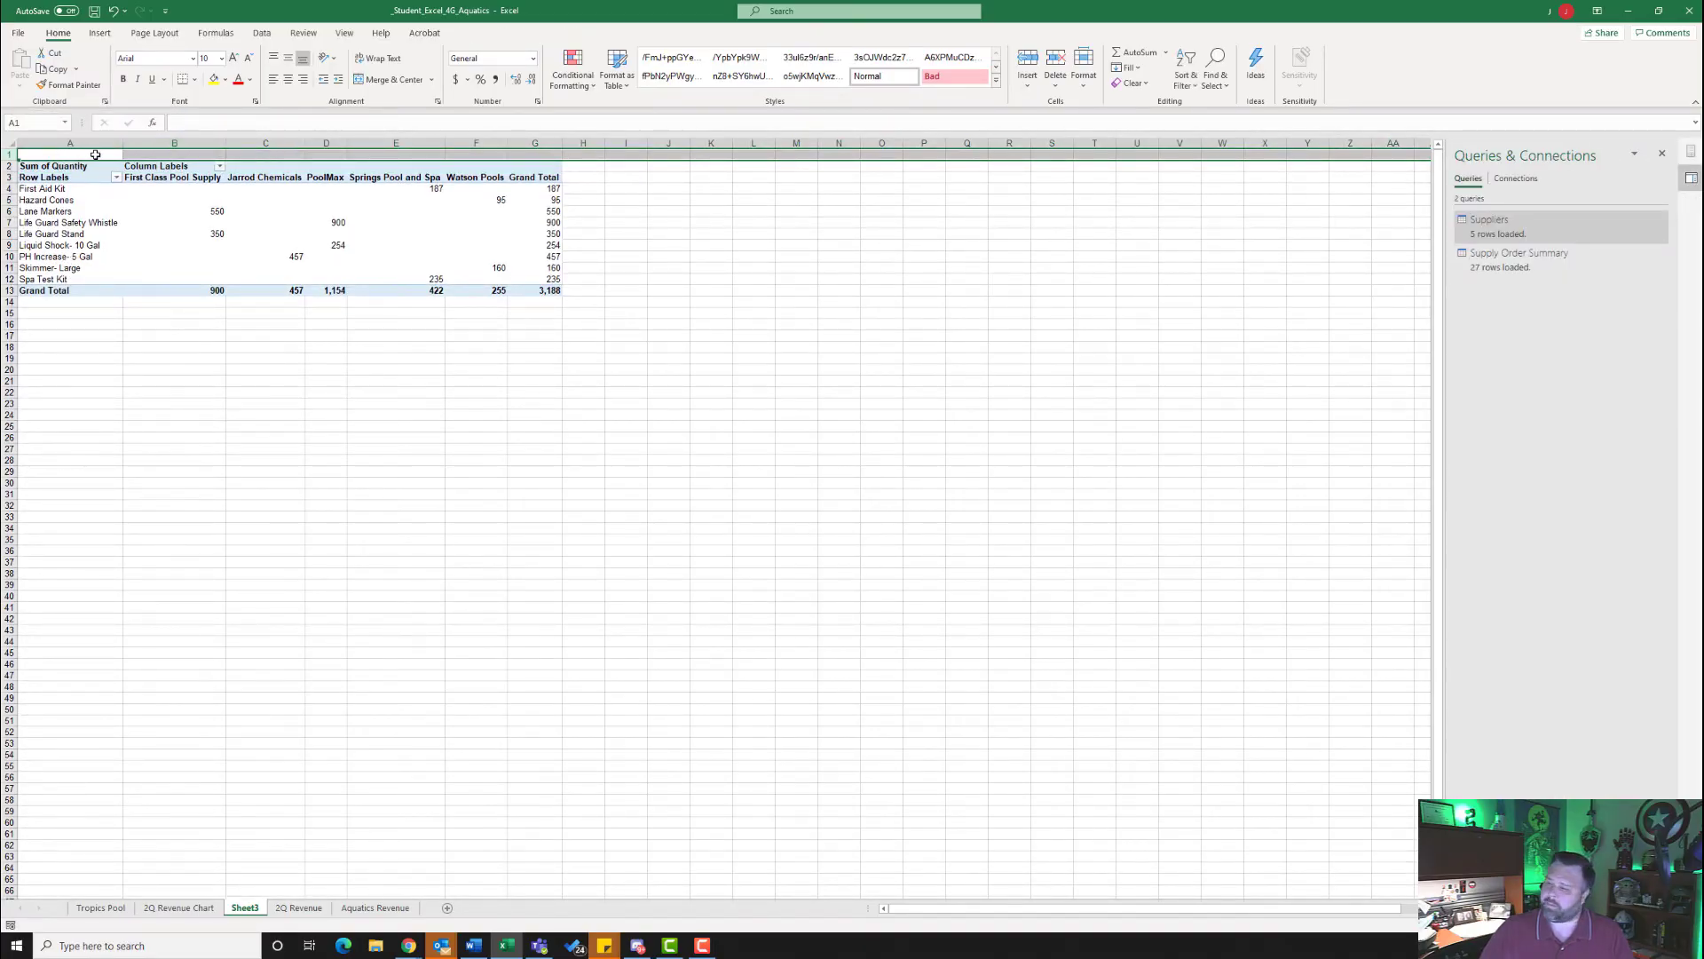
left_click(94, 154)
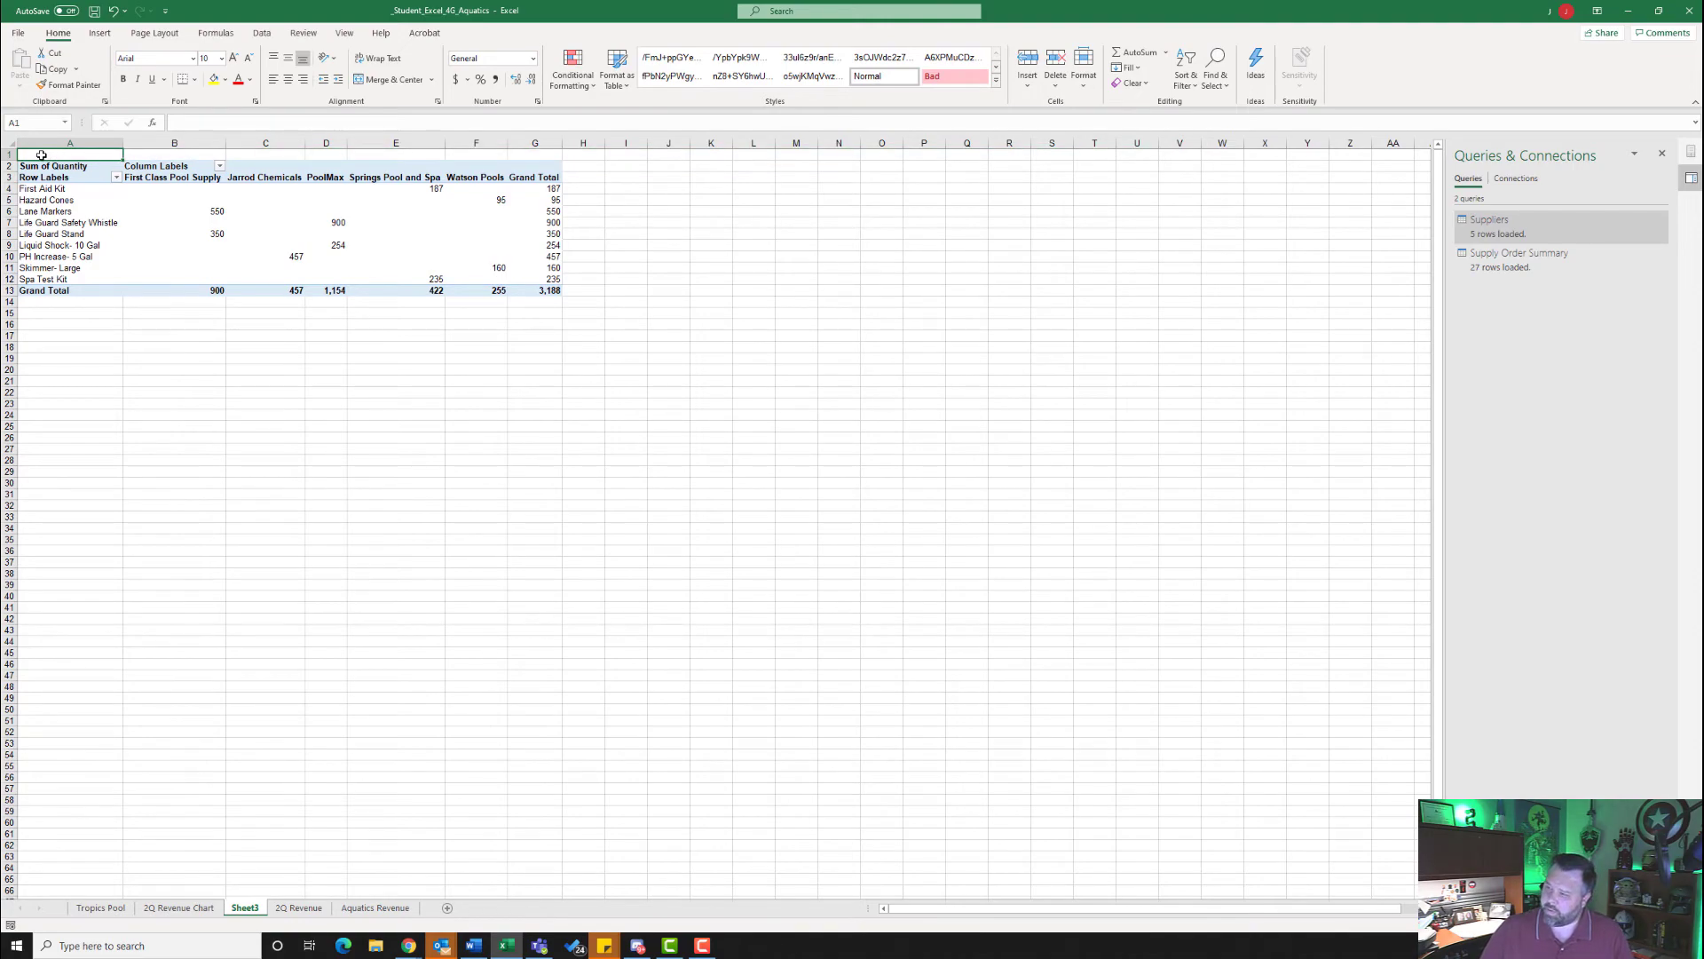
type("Aquatics Program P")
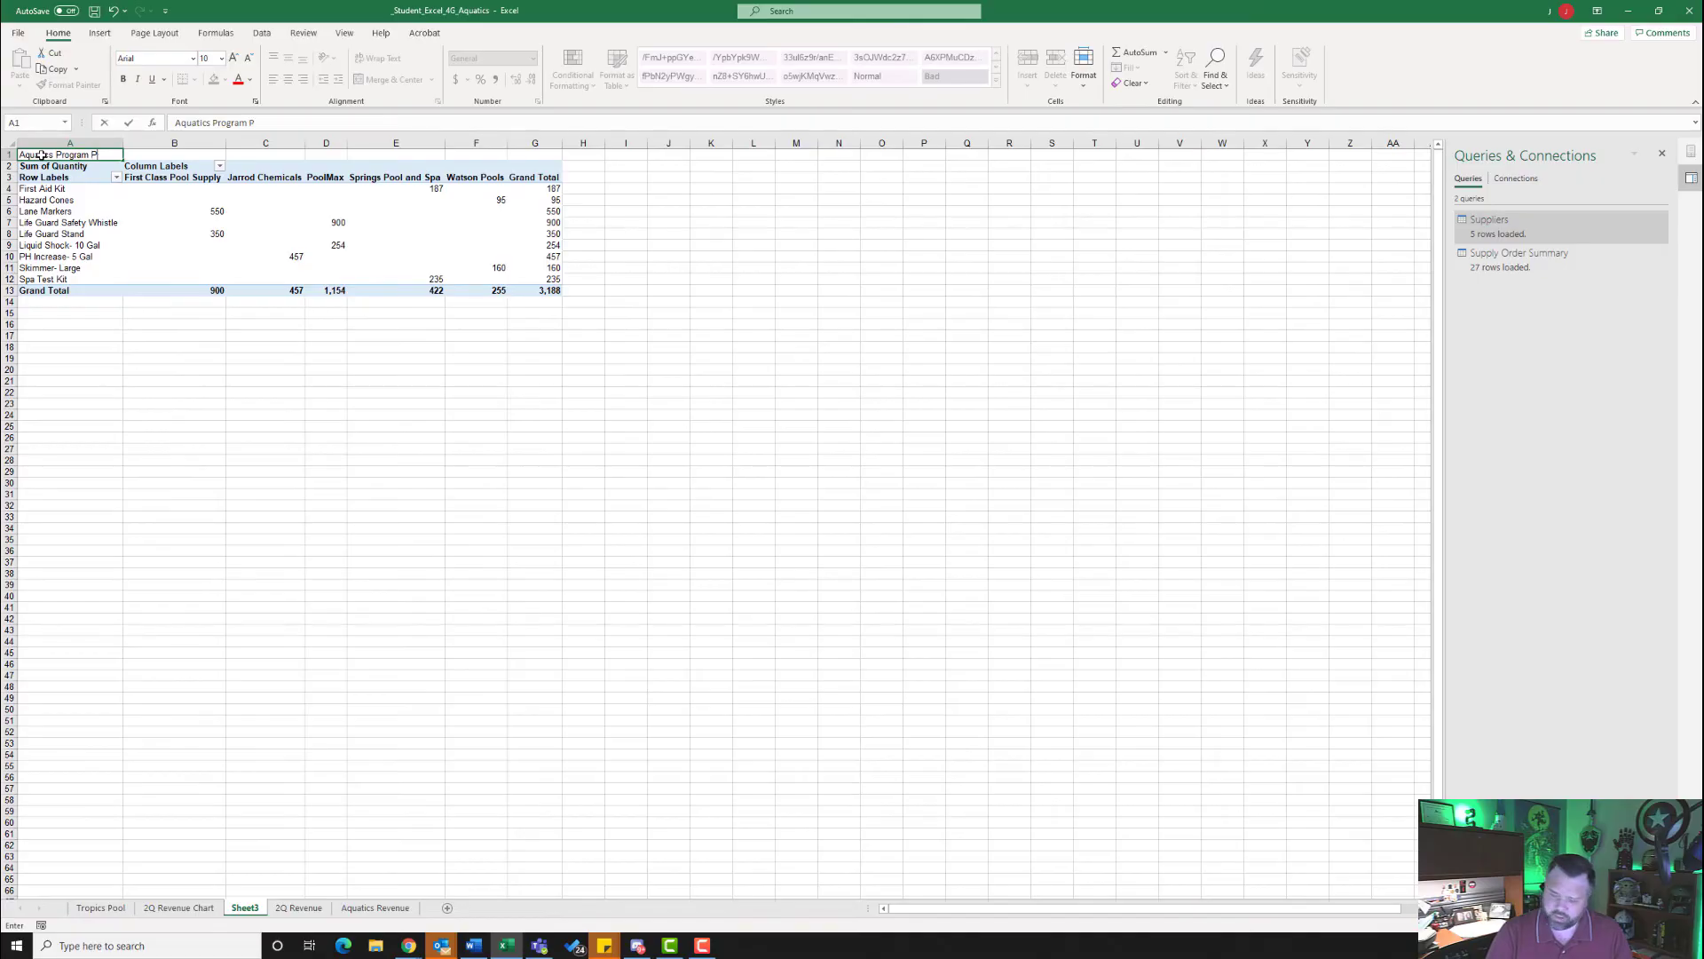
type("urchases")
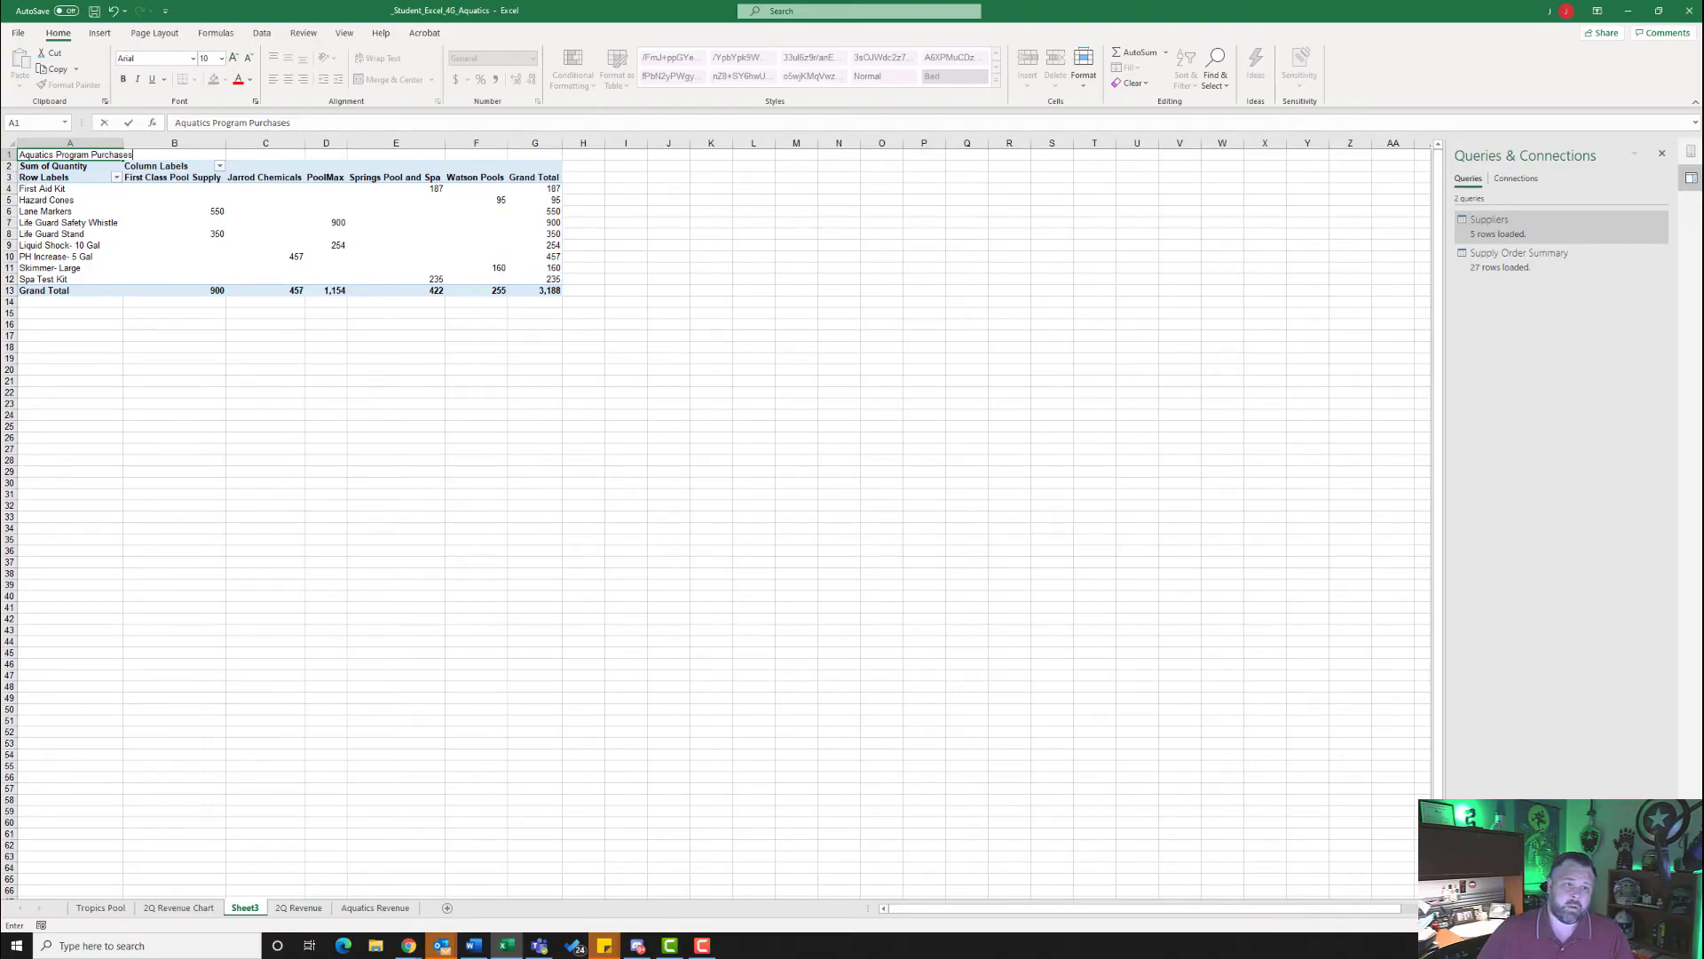
key("Return")
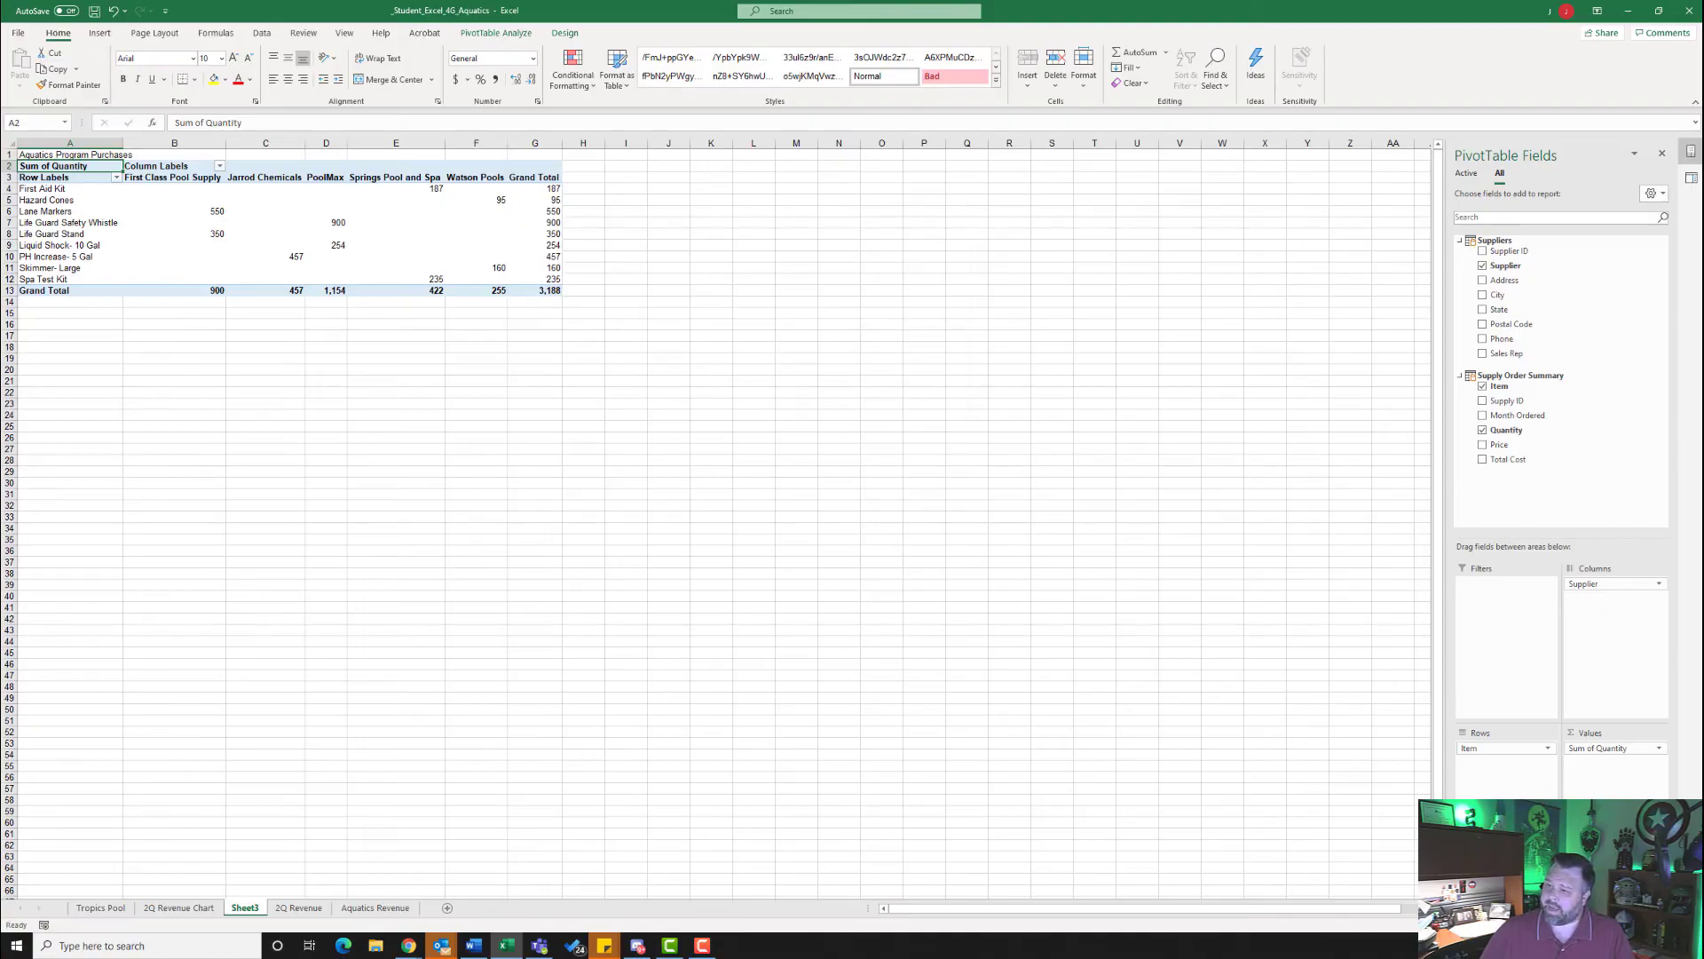
- Apply the Title cell style to the Aquatics Program Purchases heading in cell A1
left_click(41, 156)
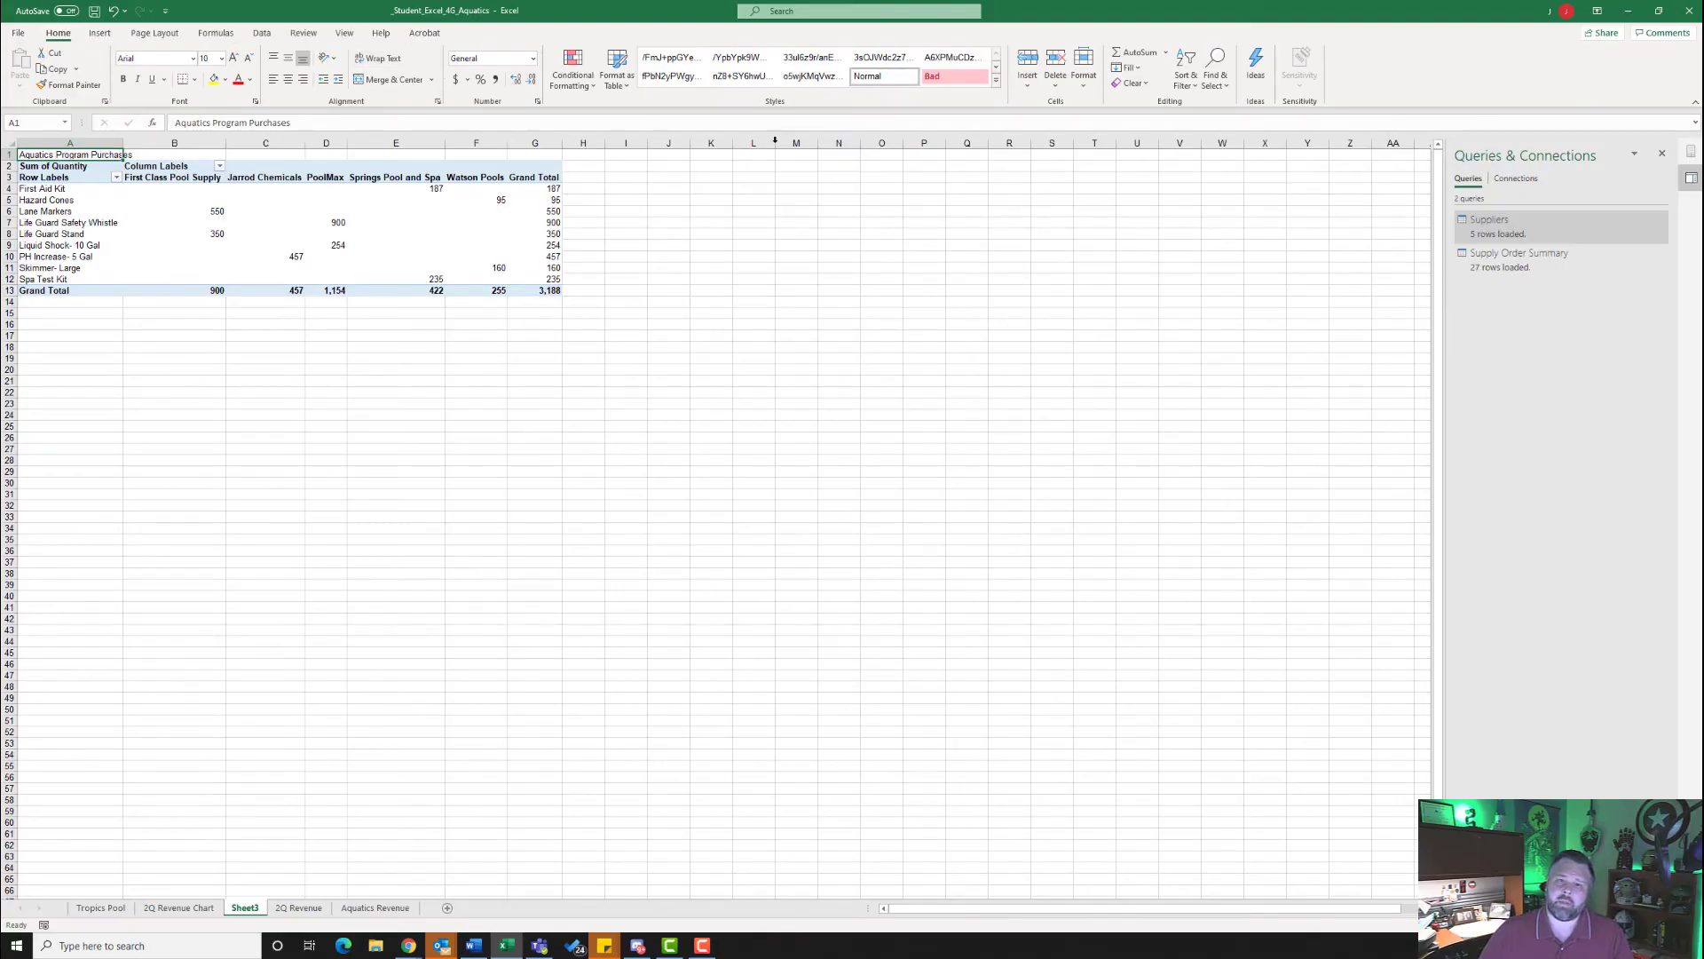
left_click(997, 81)
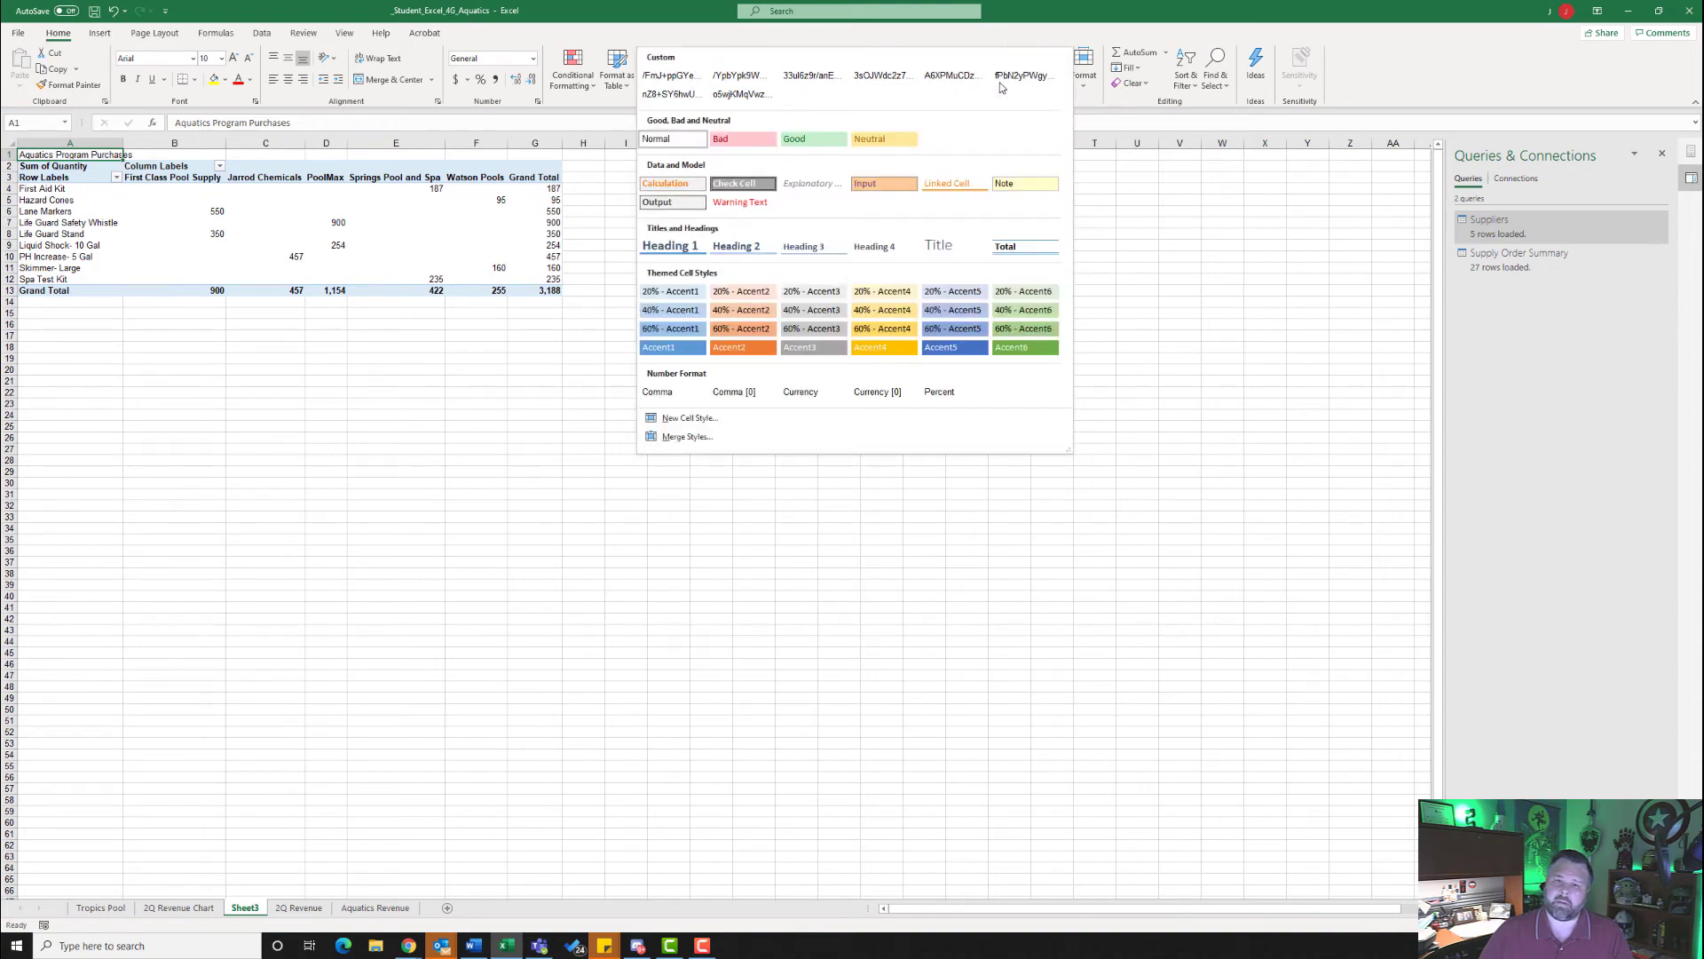
left_click(932, 243)
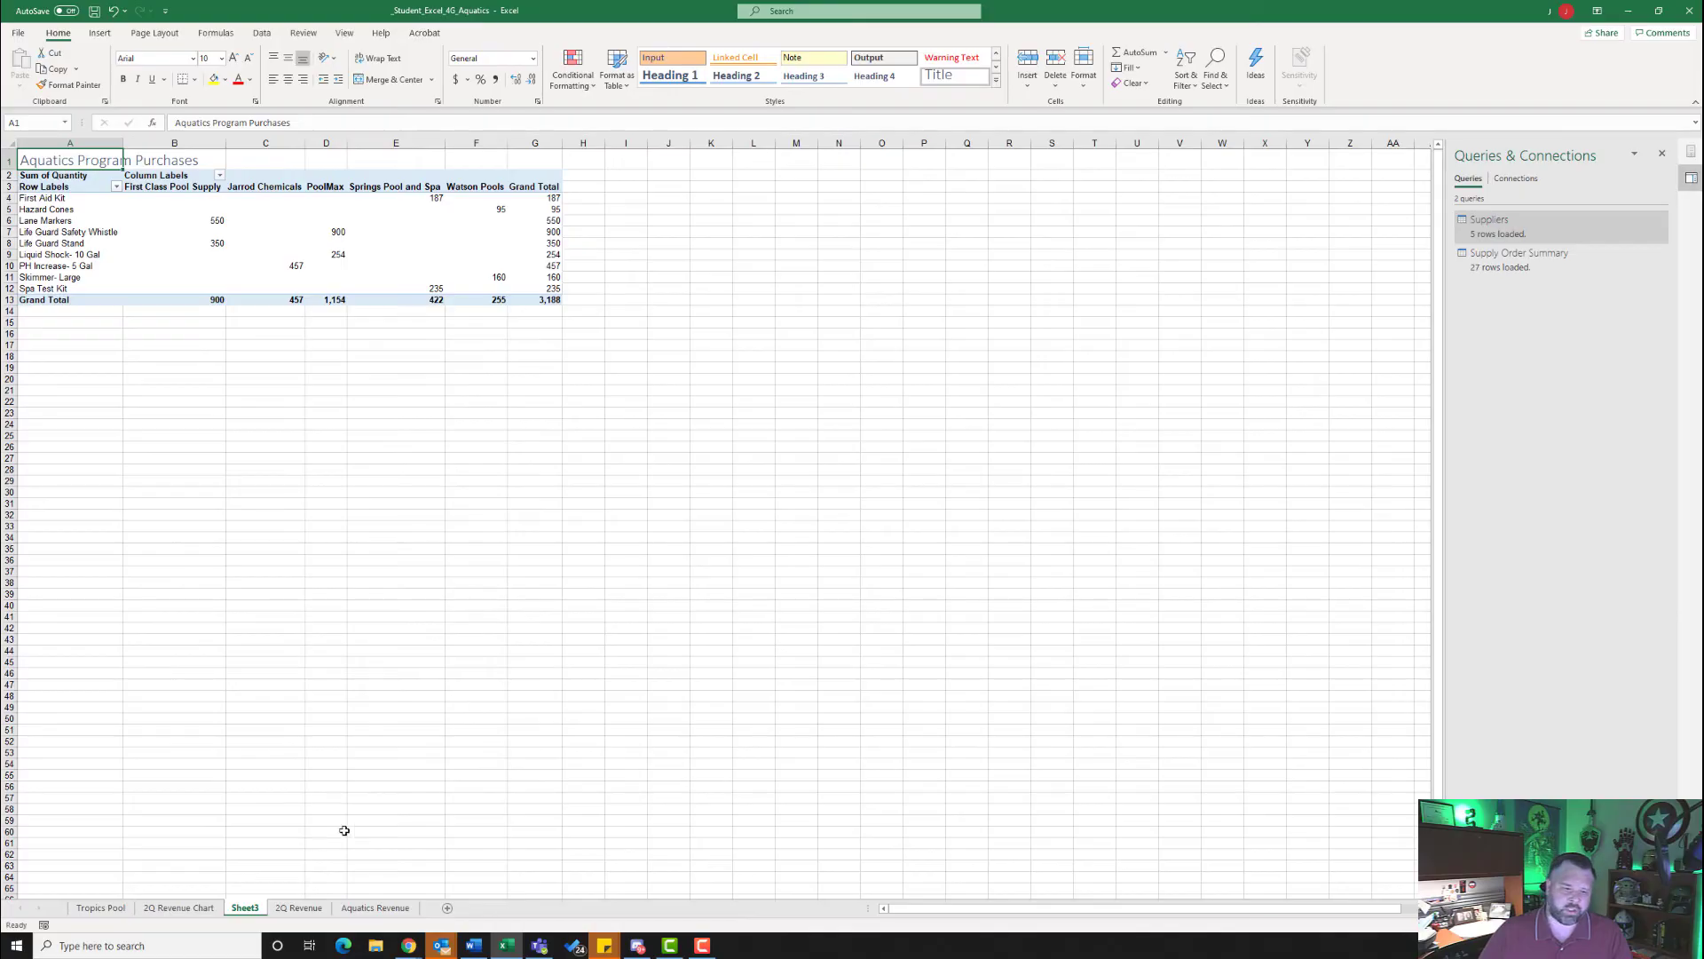
- Rename the Sheet3 worksheet as Aquatics Purchases
right_click(242, 911)
left_click(278, 760)
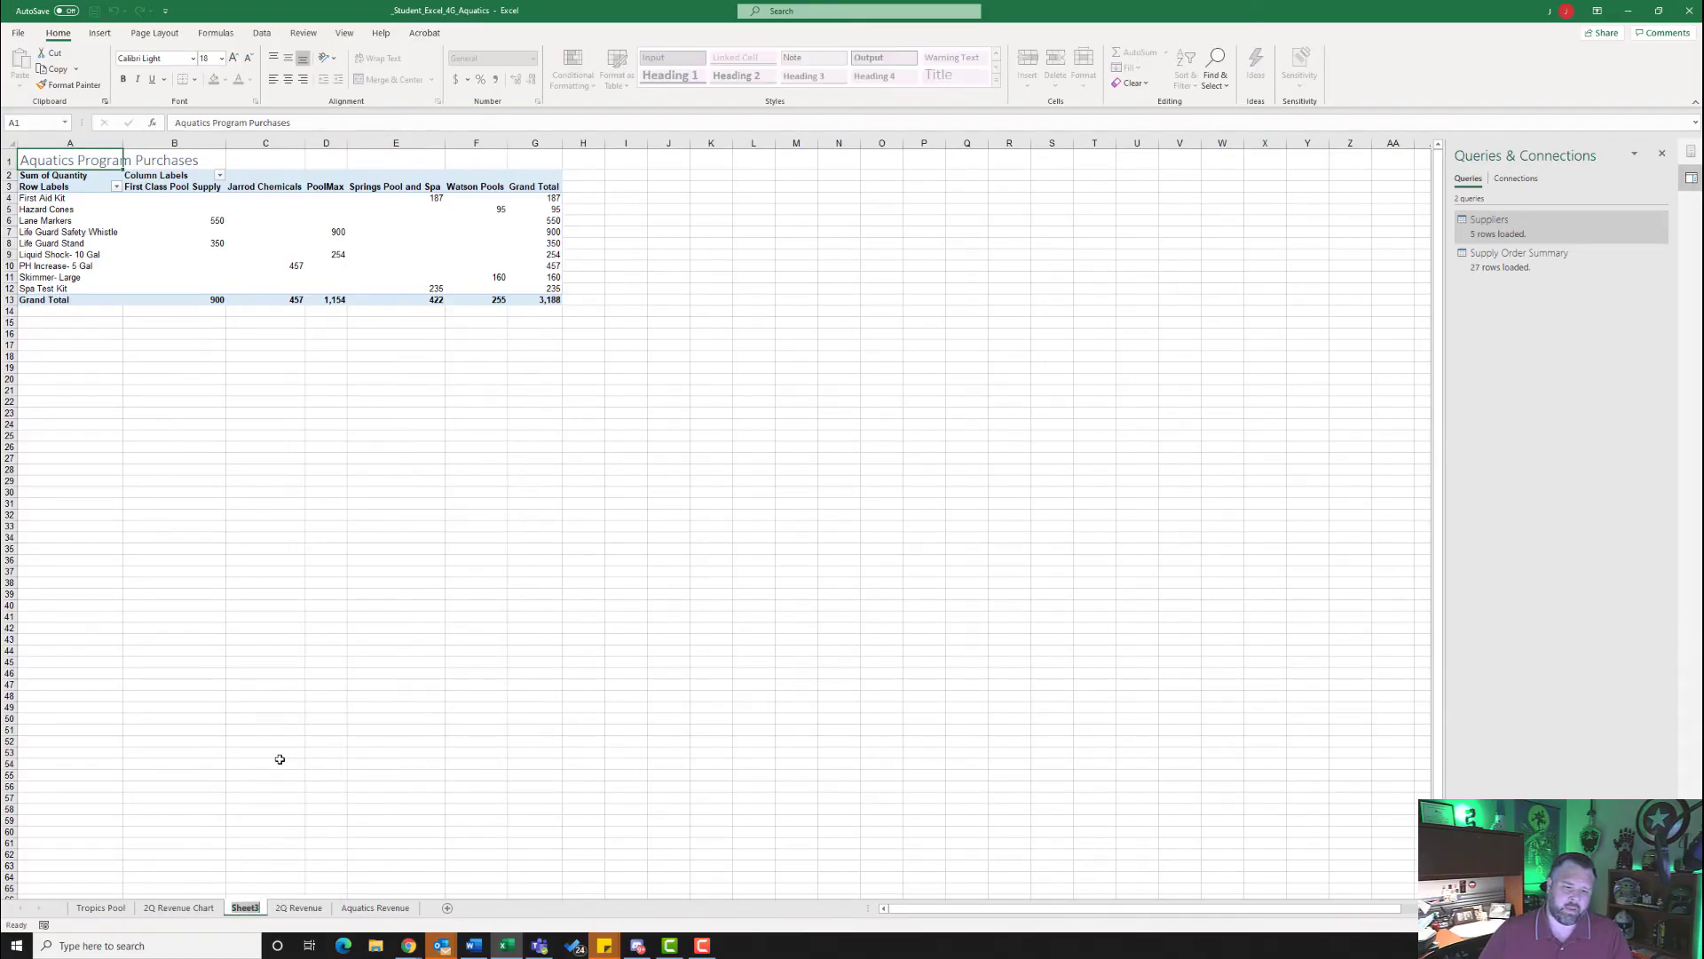
type("Aqua")
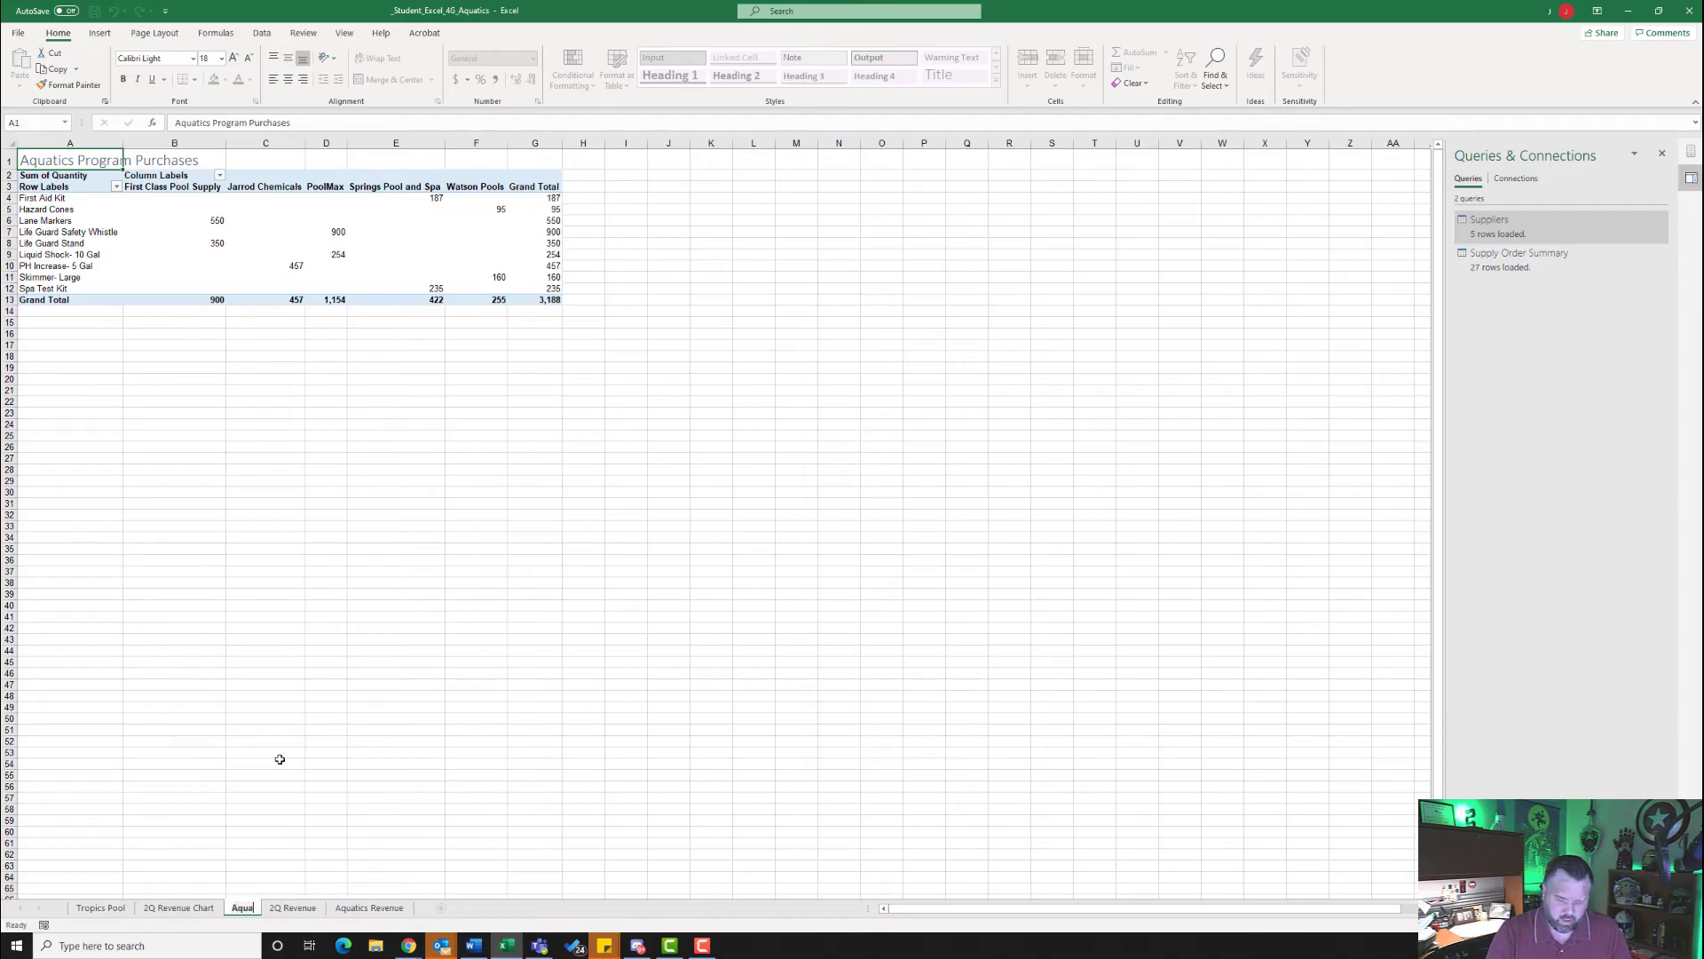
type("tics")
key("Return")
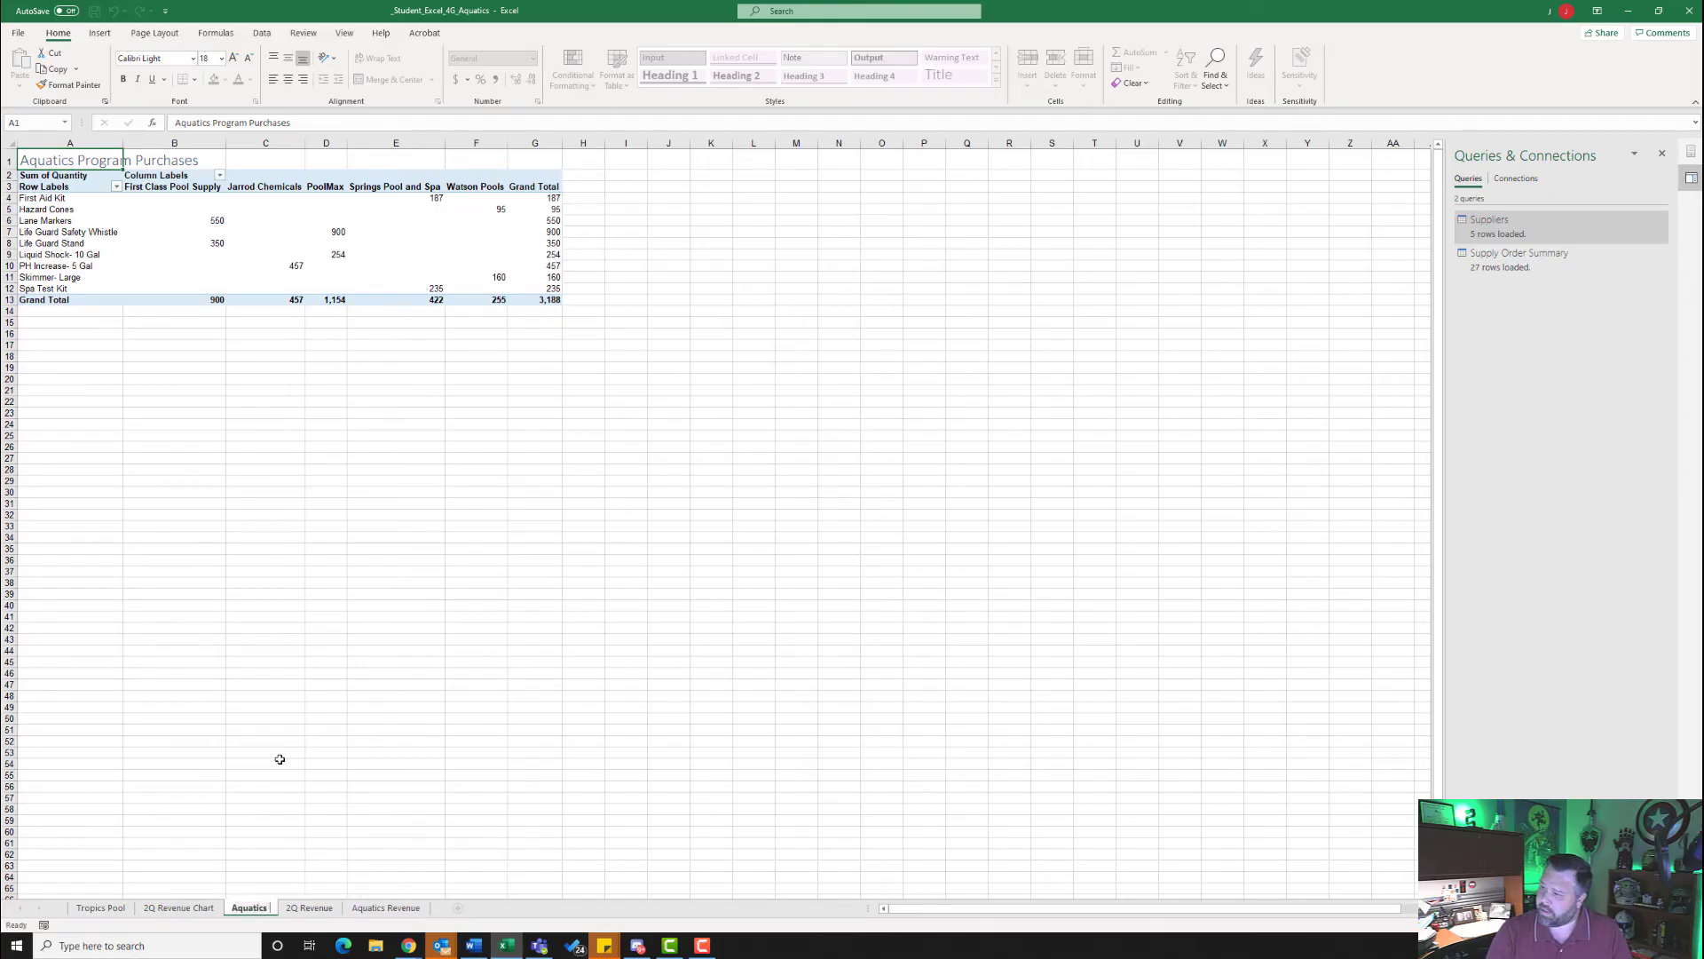
type("Purchases")
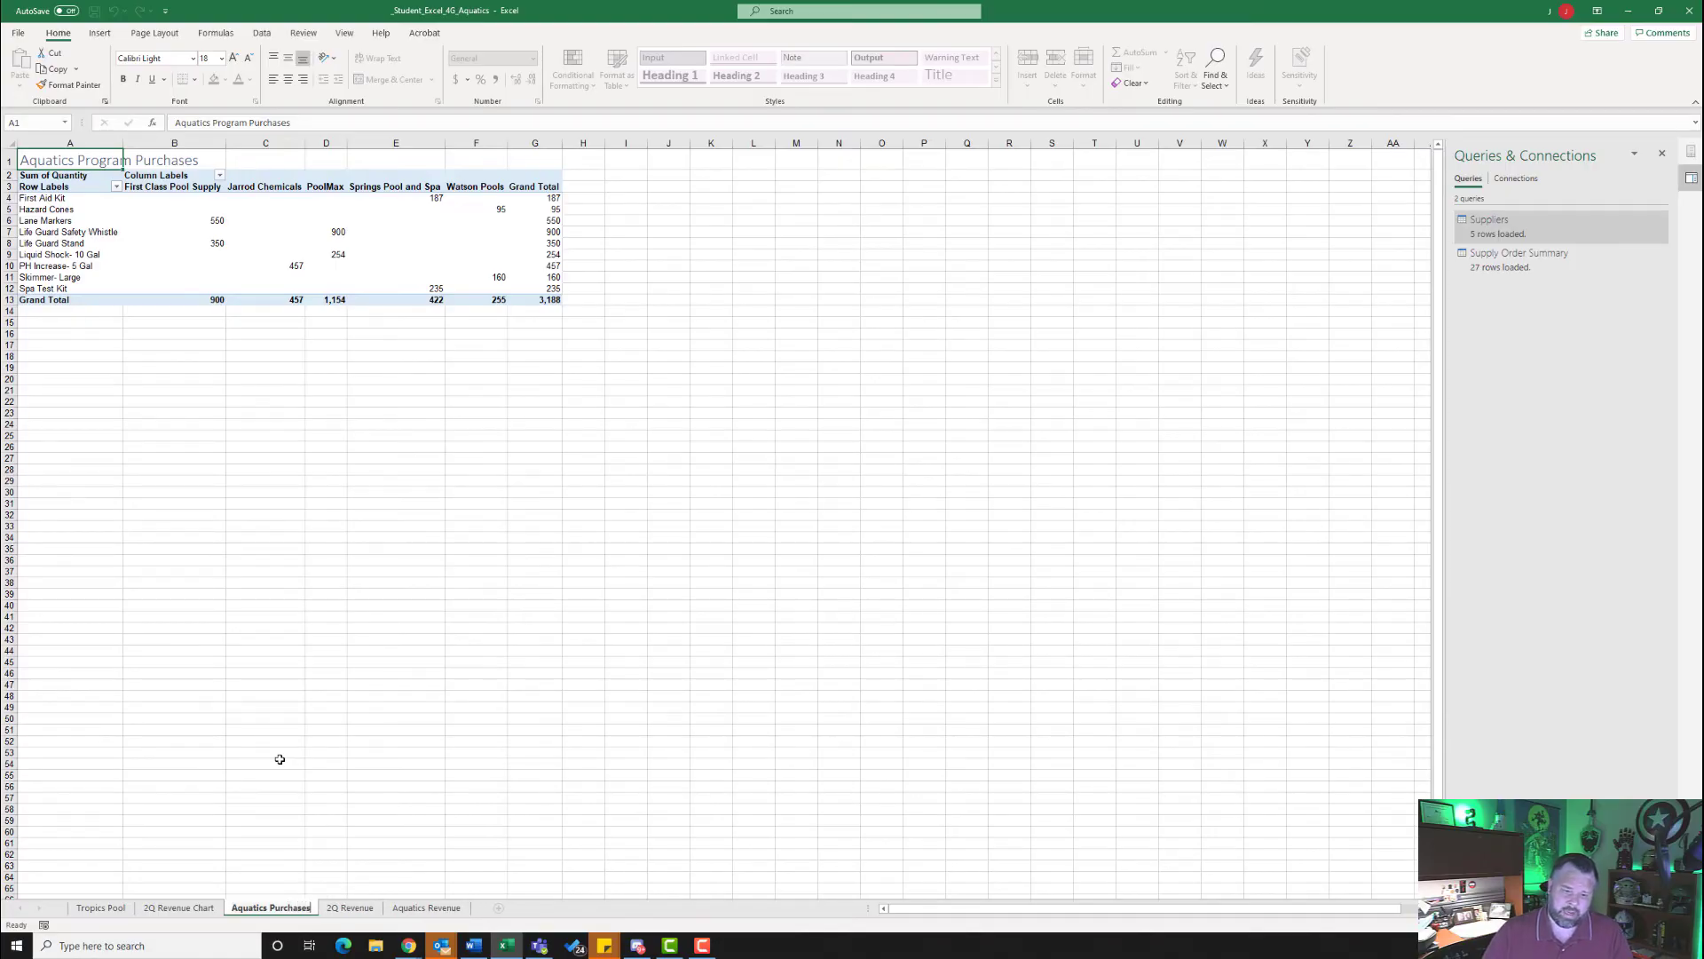
key("Return")
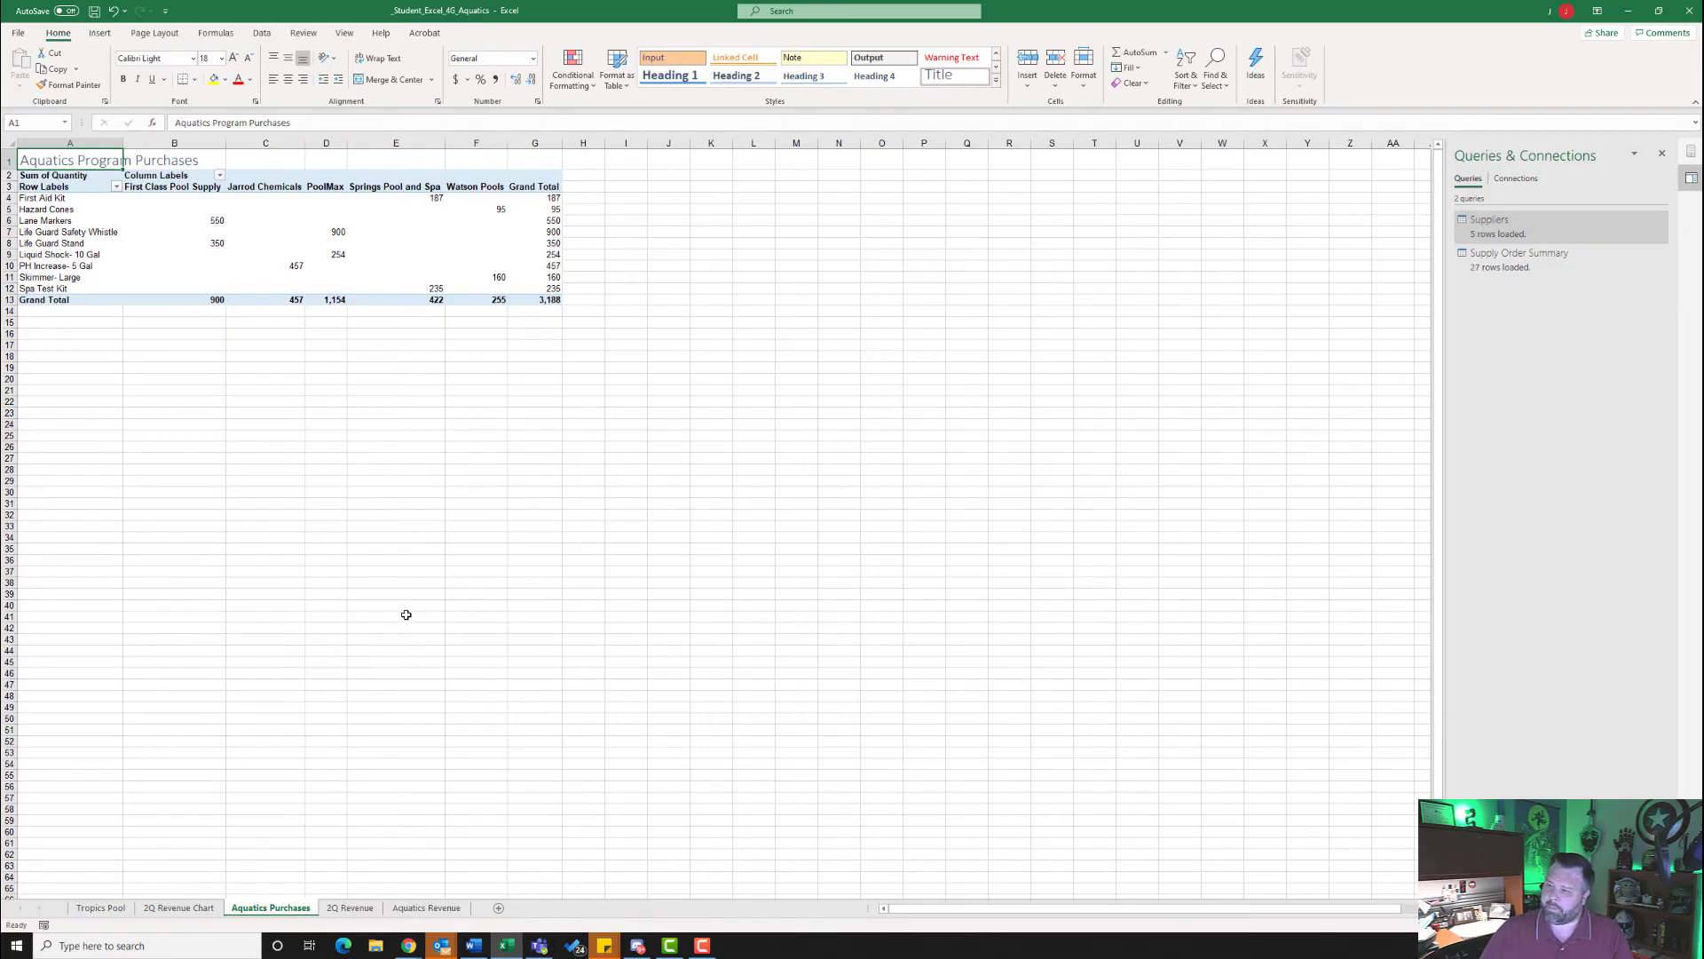
- Insert a 3-D Pie PivotChart based on the Aquatics Purchases PivotTable
left_click(387, 237)
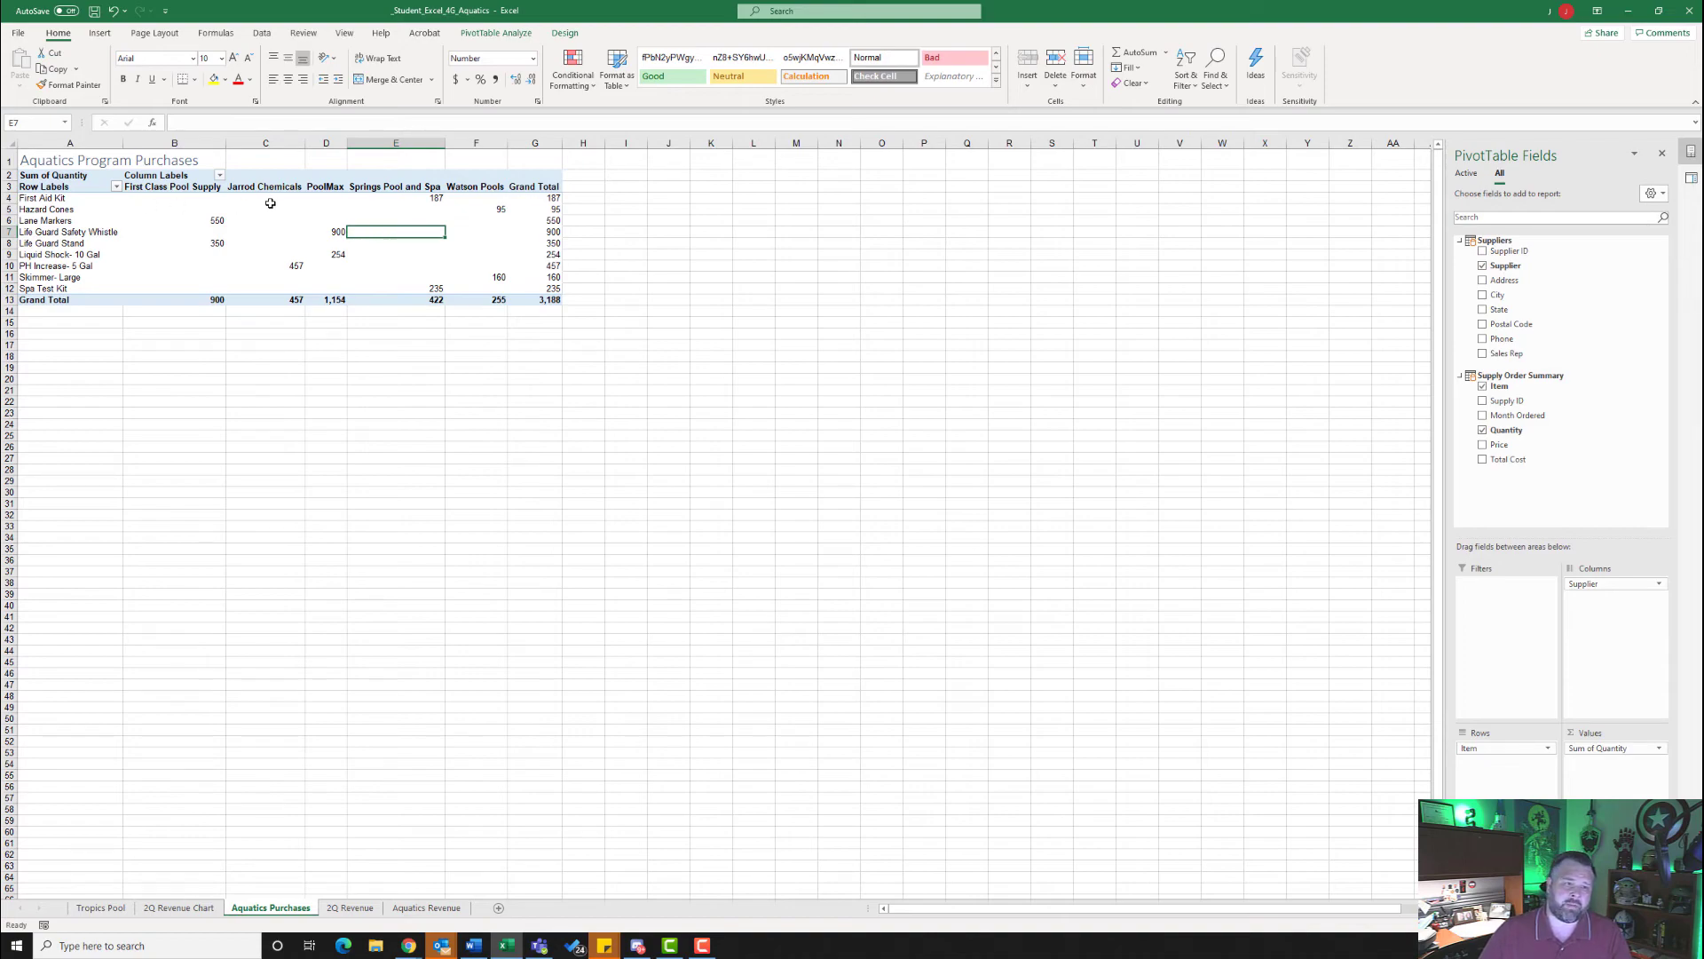
left_click(100, 34)
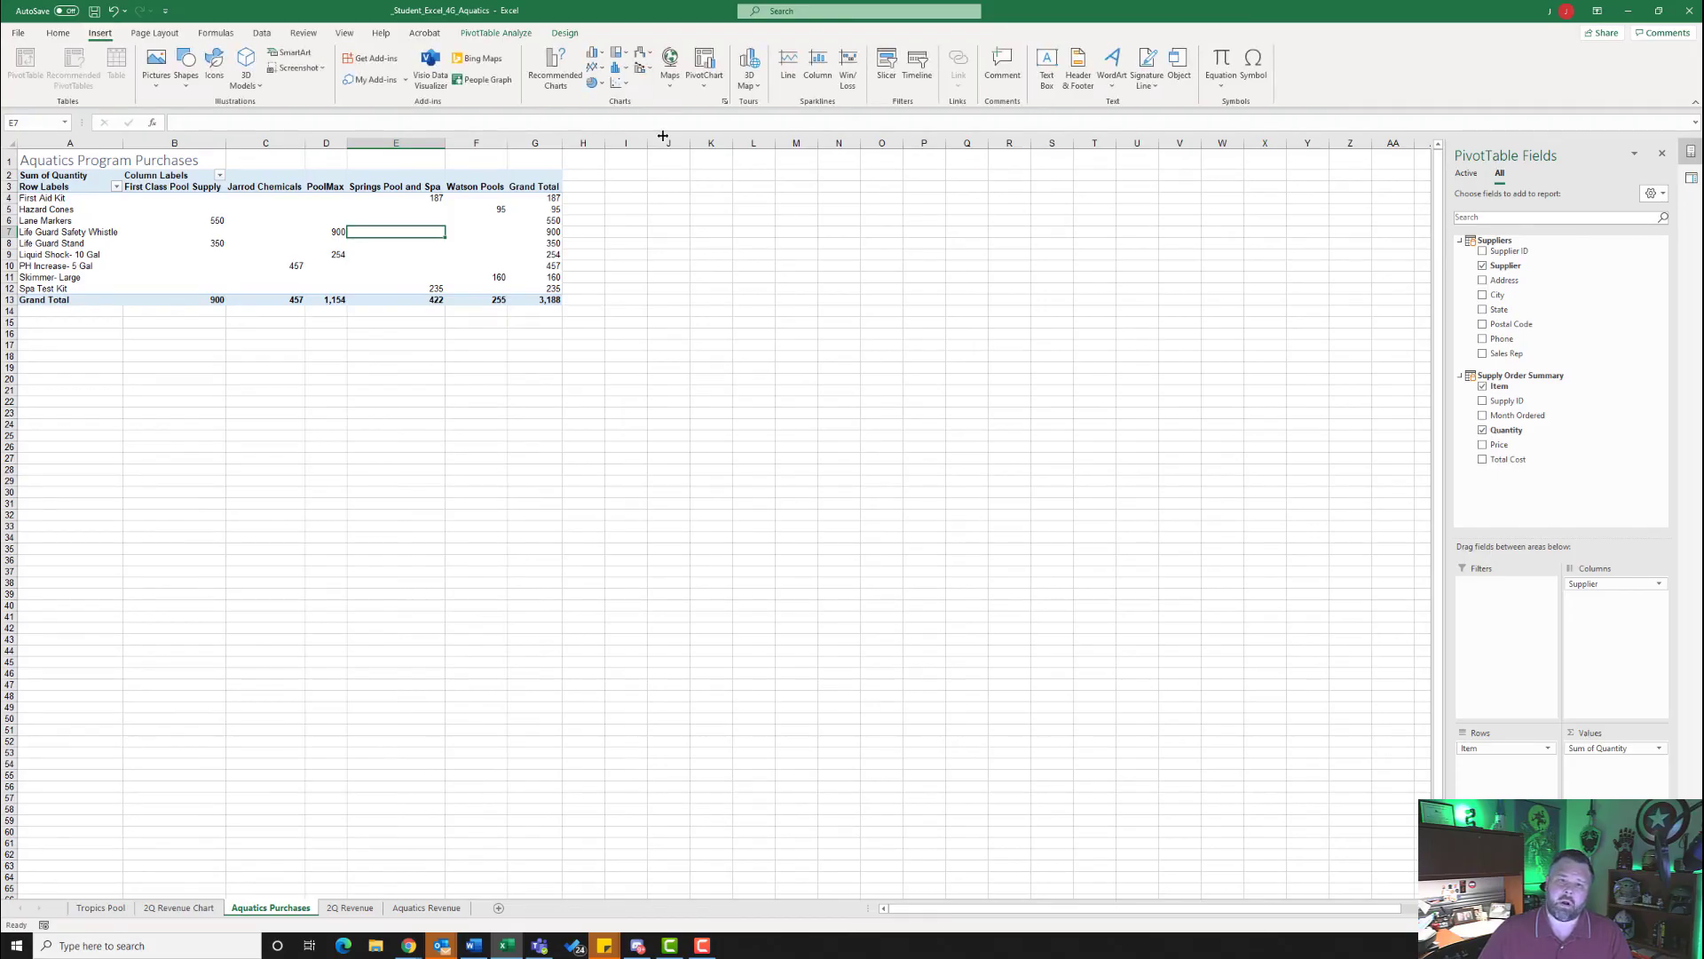
left_click(703, 82)
left_click(726, 104)
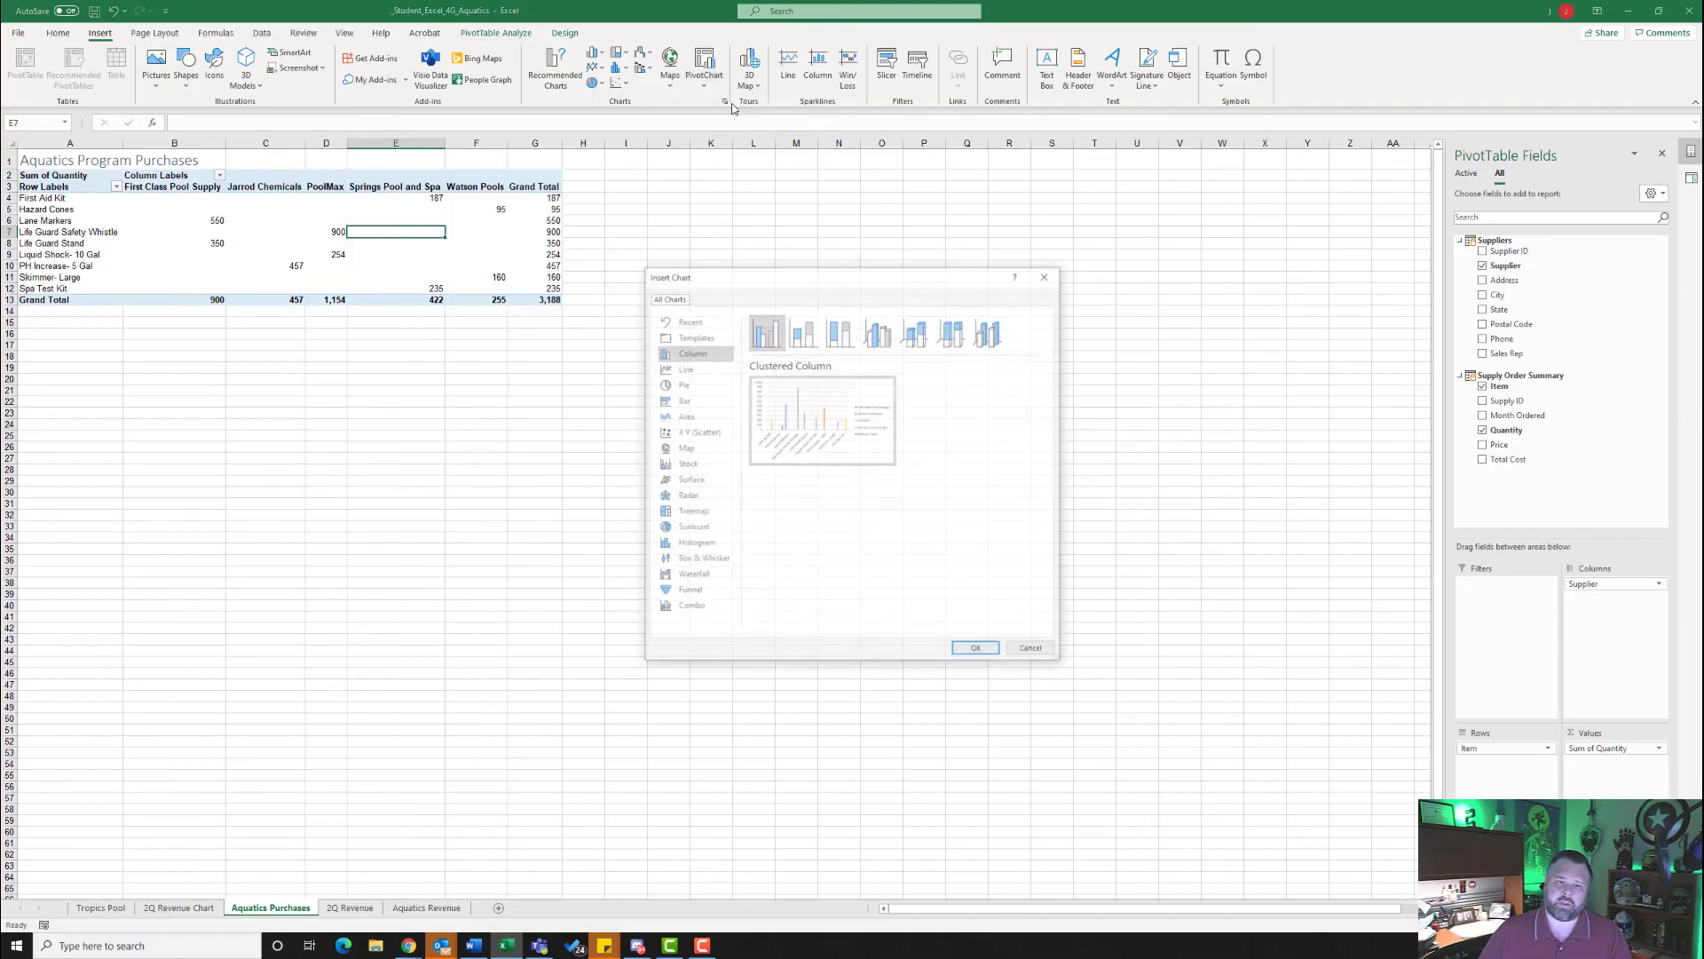
left_click(682, 387)
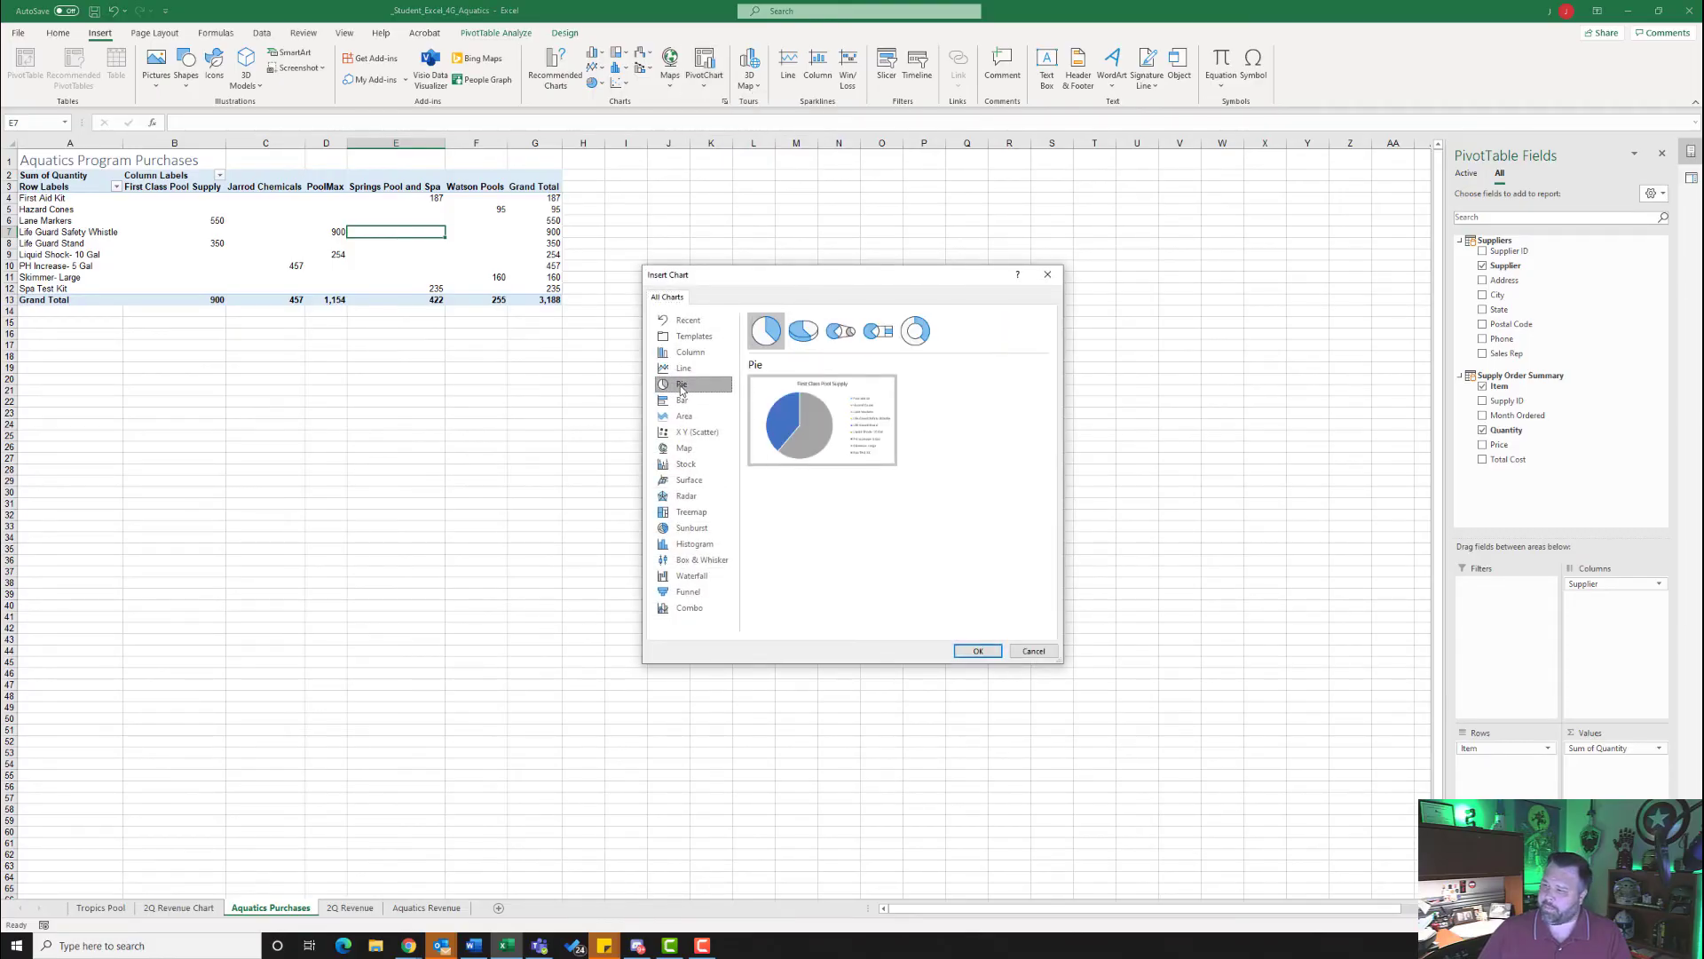
left_click(805, 335)
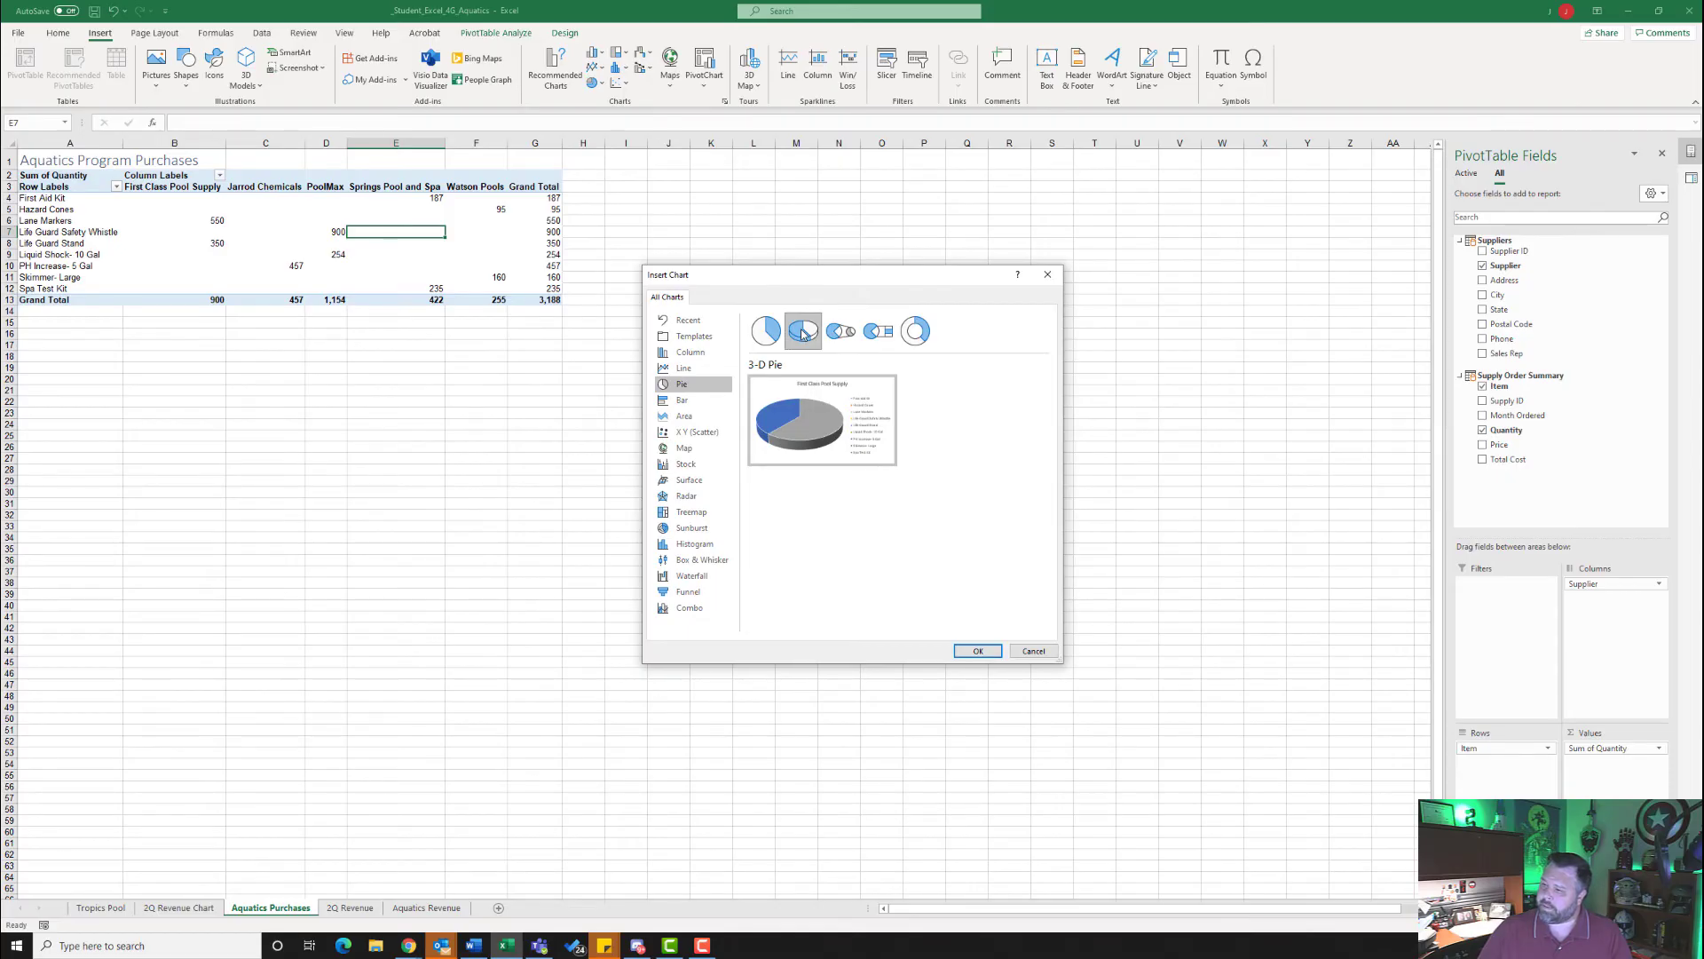
left_click(978, 651)
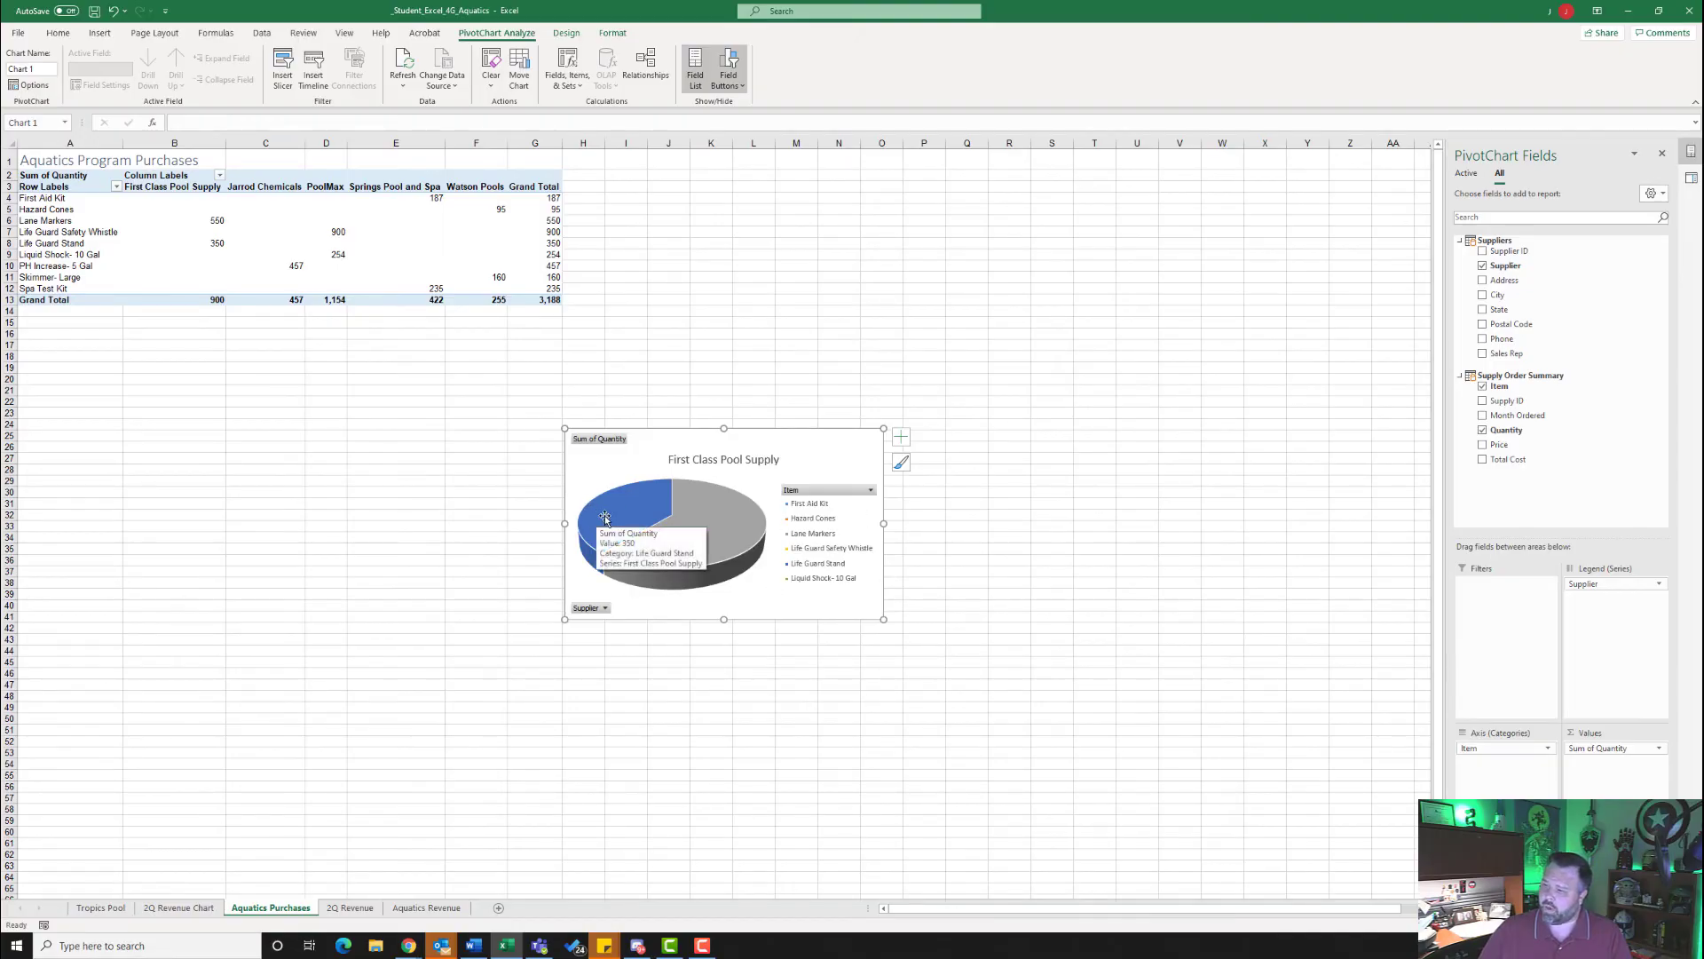
- Move the pie PivotChart to a new sheet named Aquatic Supplies Chart
left_click(567, 36)
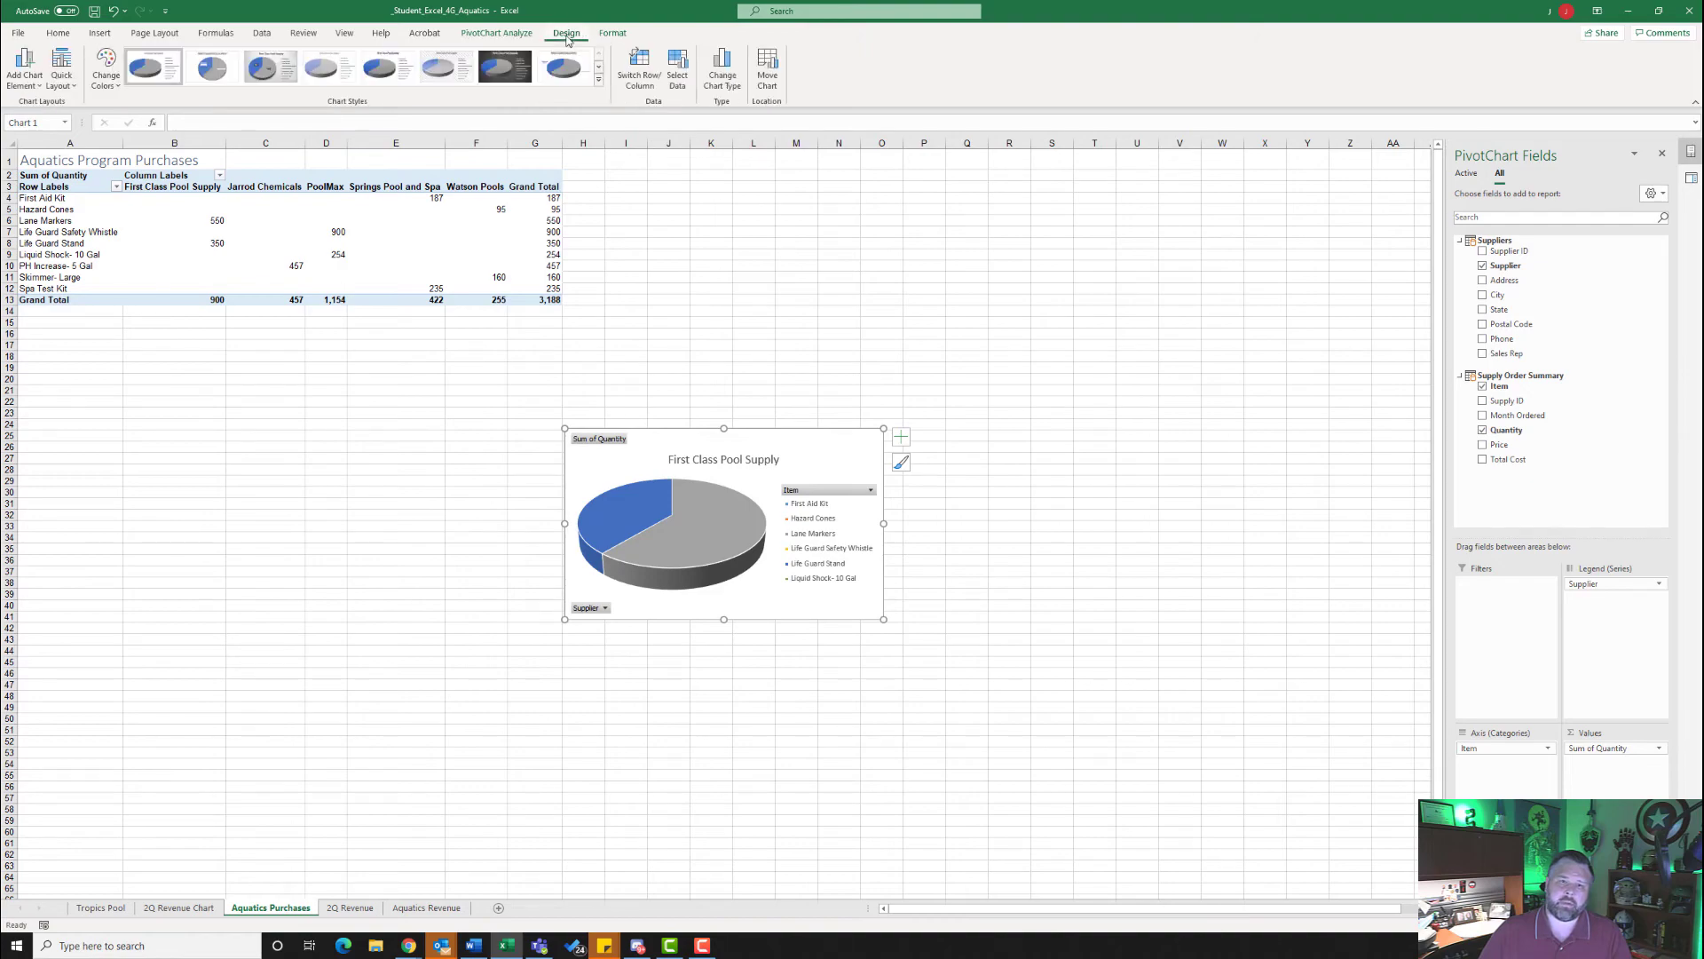
left_click(769, 78)
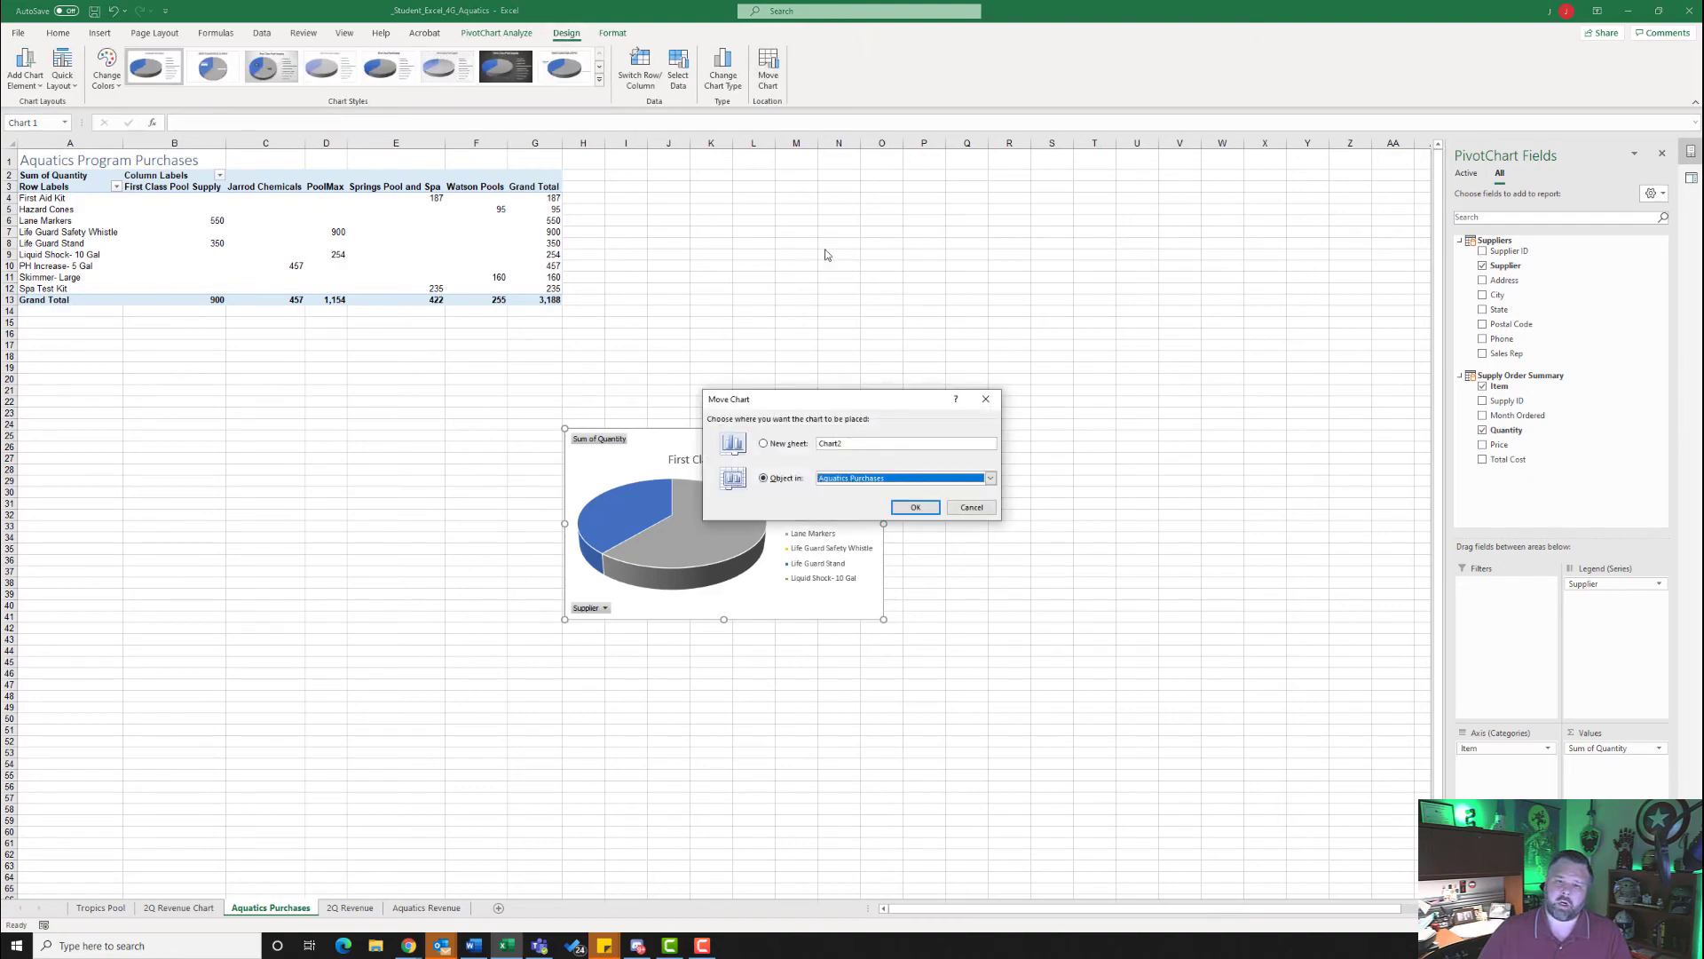
left_click(763, 444)
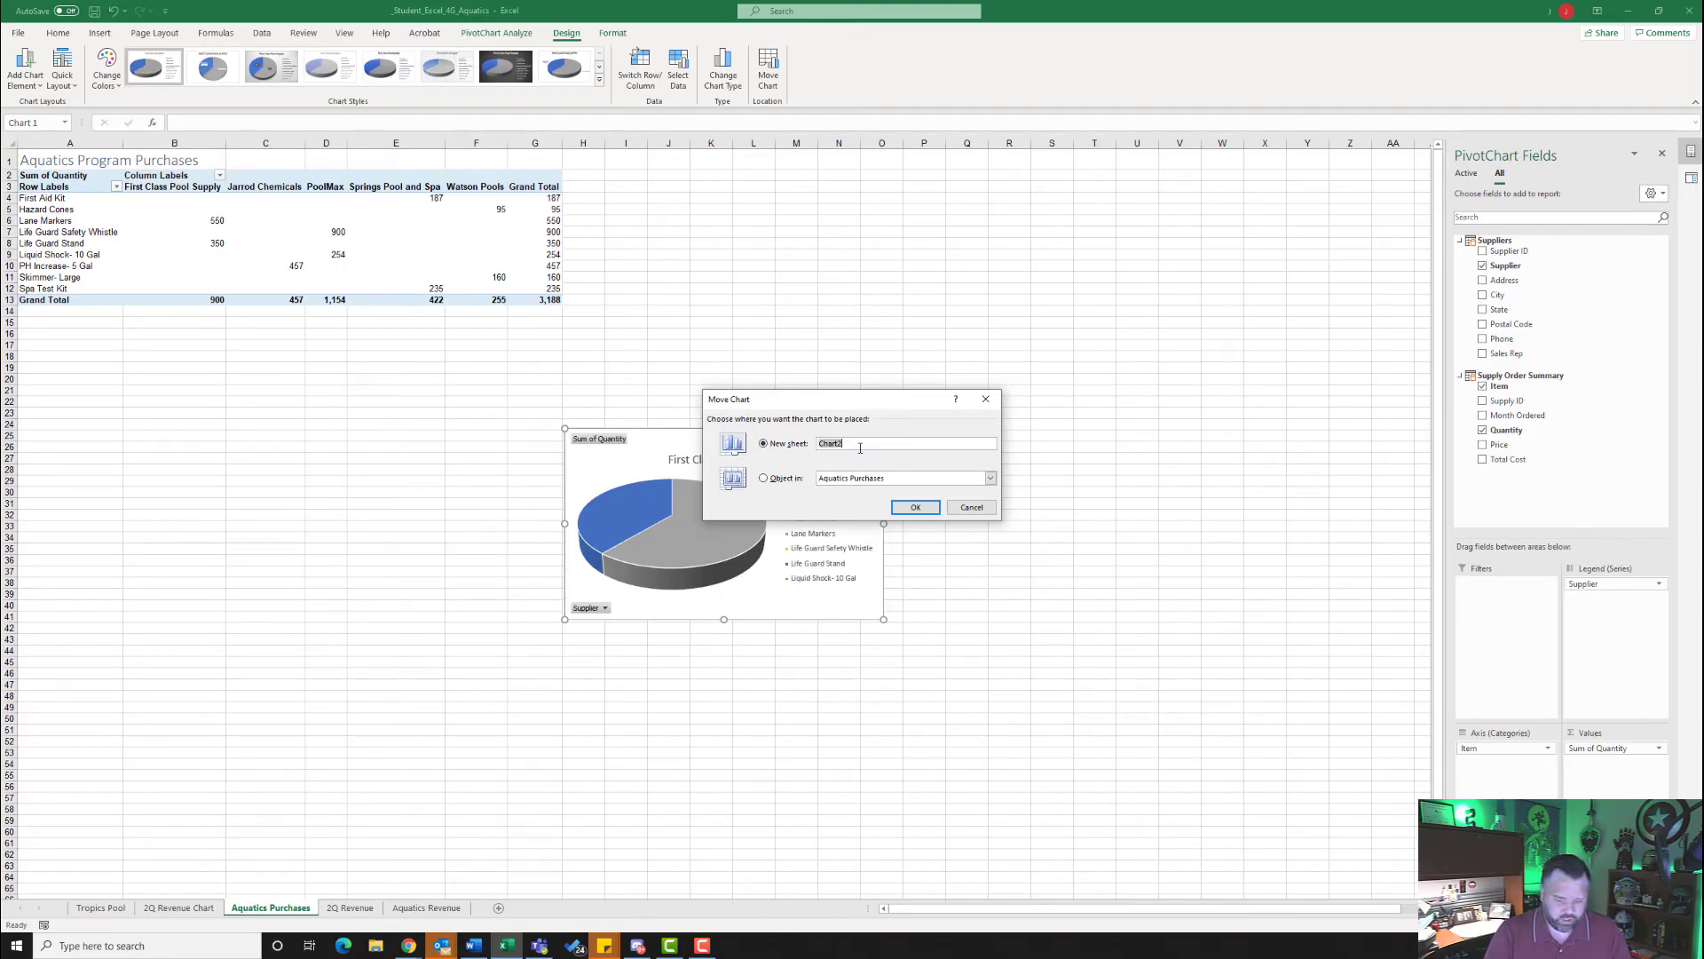
type("Aquatic Supplies")
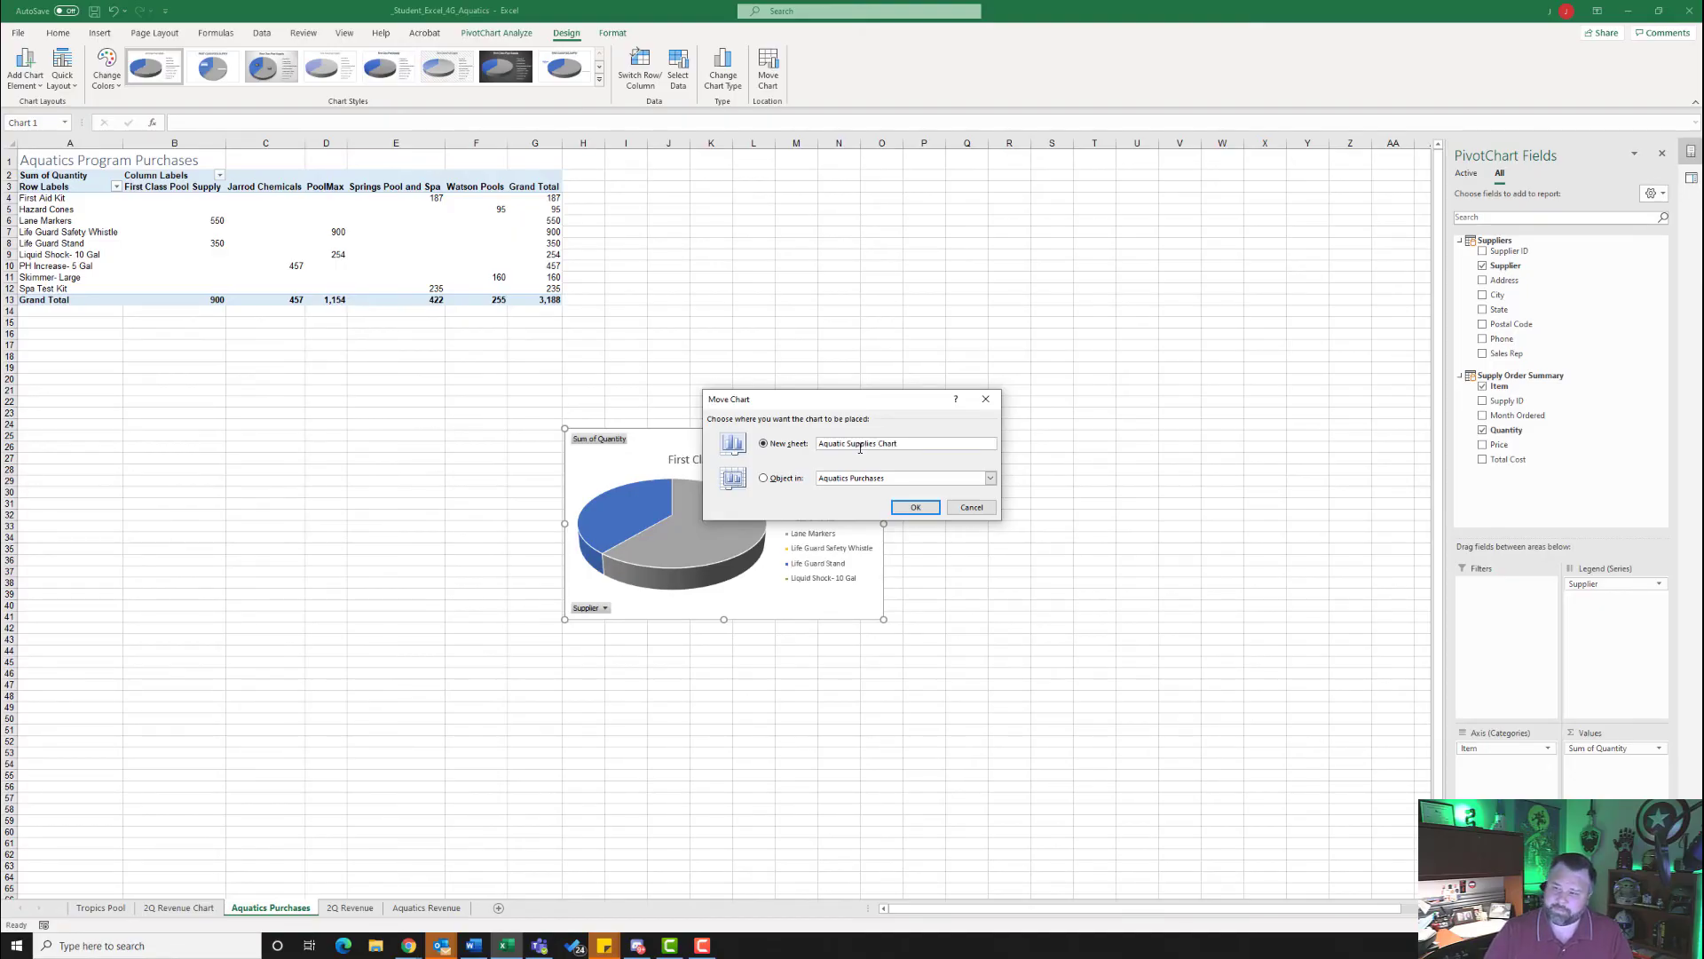
left_click(915, 508)
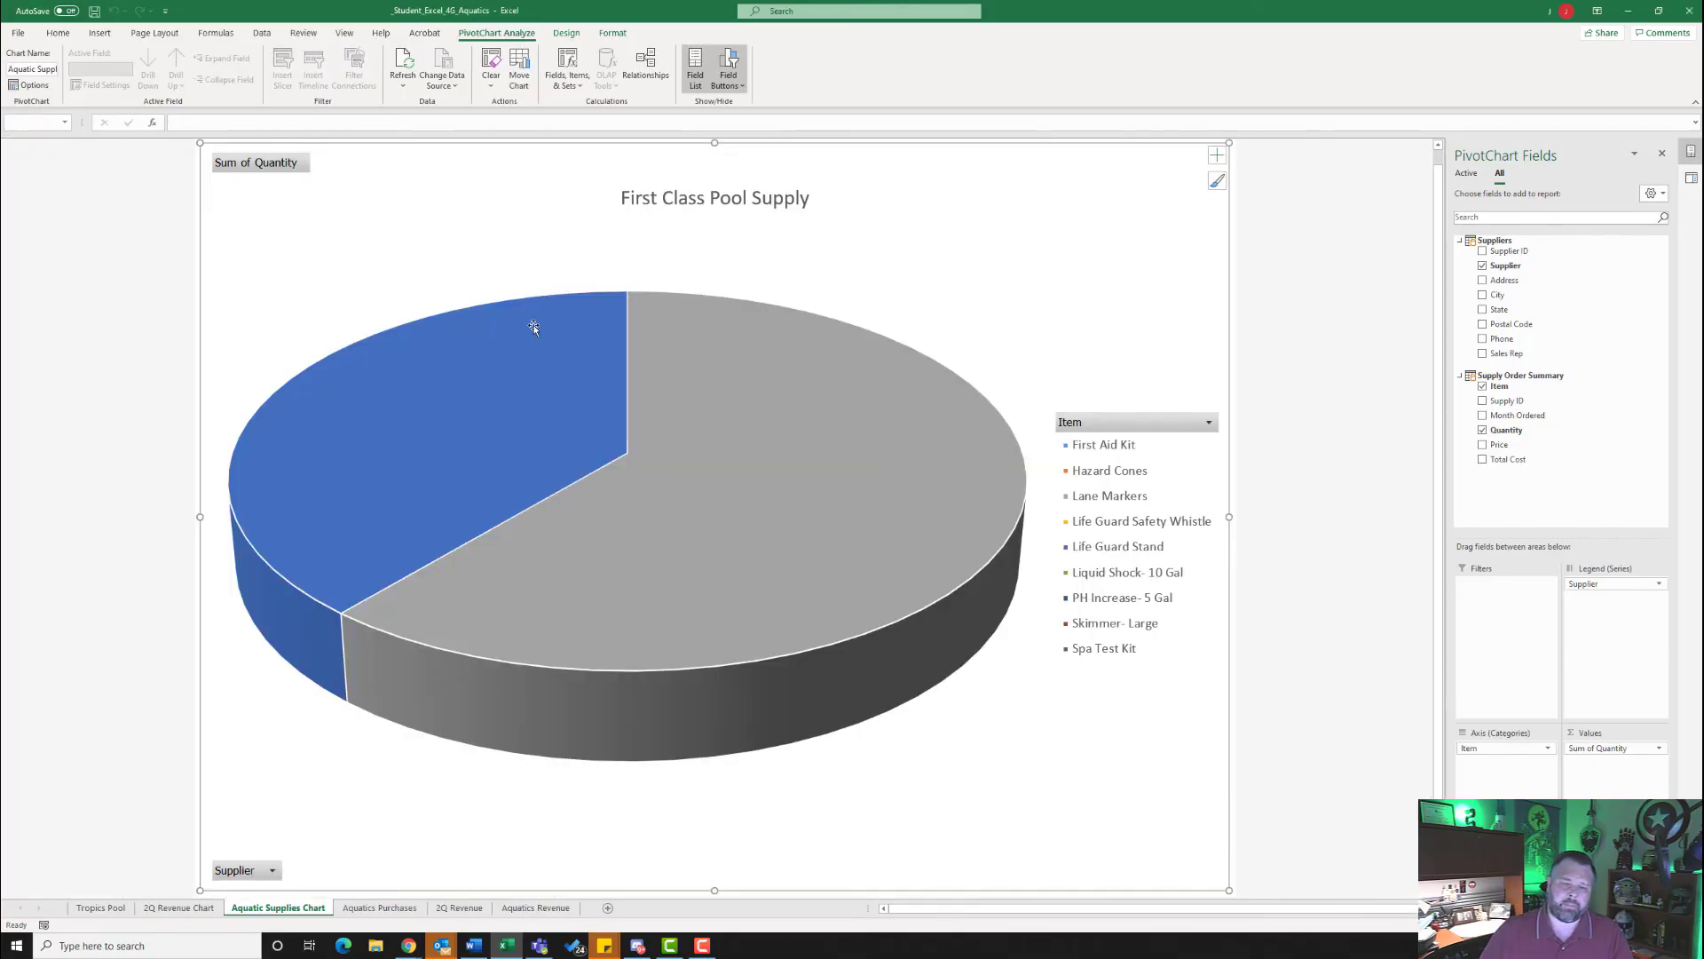
- Move the Supplier field from the legend to the axis categories and remove the Item field from the PivotChart
mouse_move(565, 467)
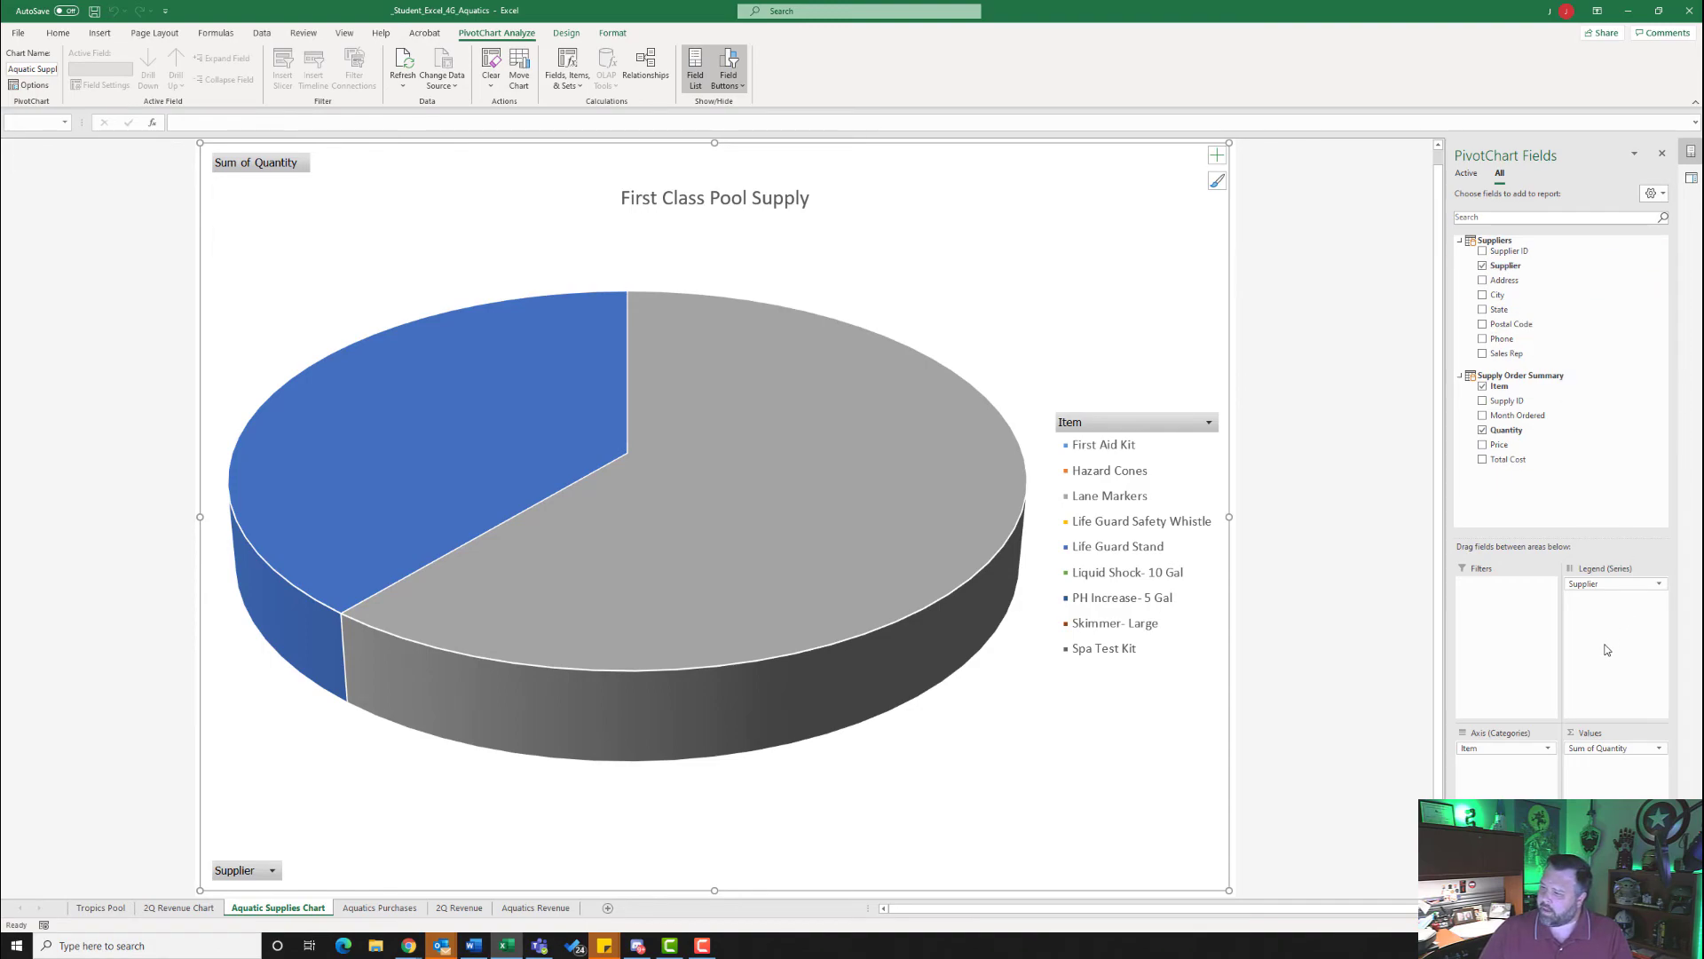
left_click_drag(1600, 586, 1492, 783)
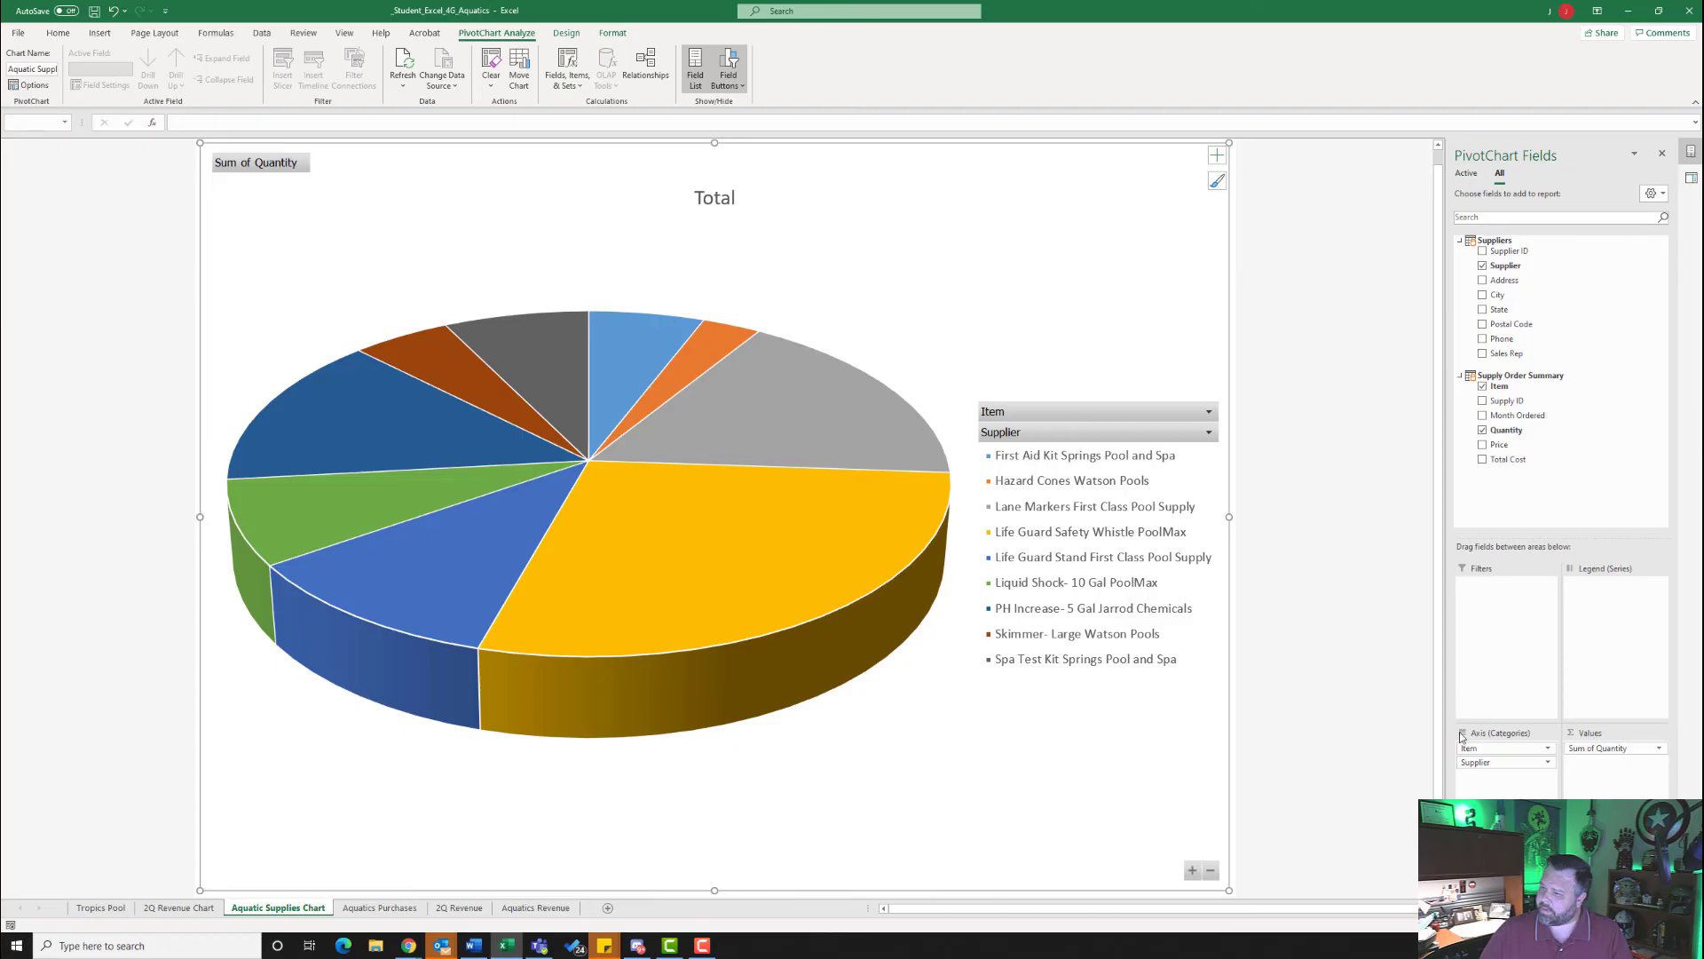
left_click(1545, 748)
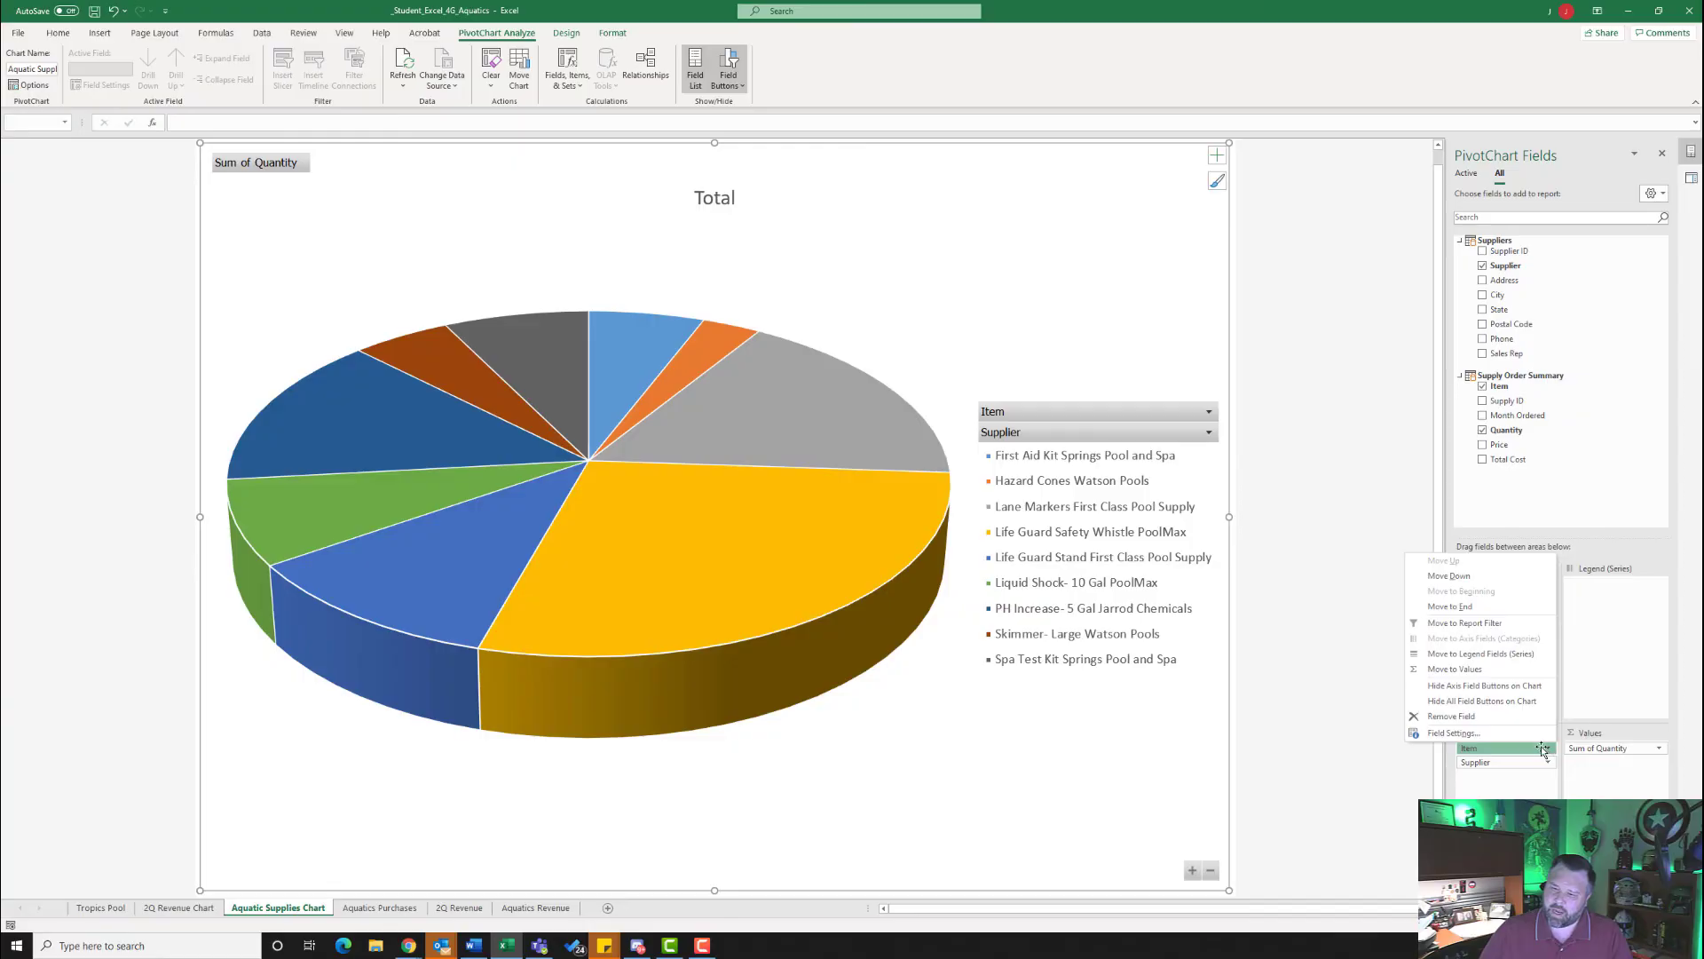
left_click(1472, 719)
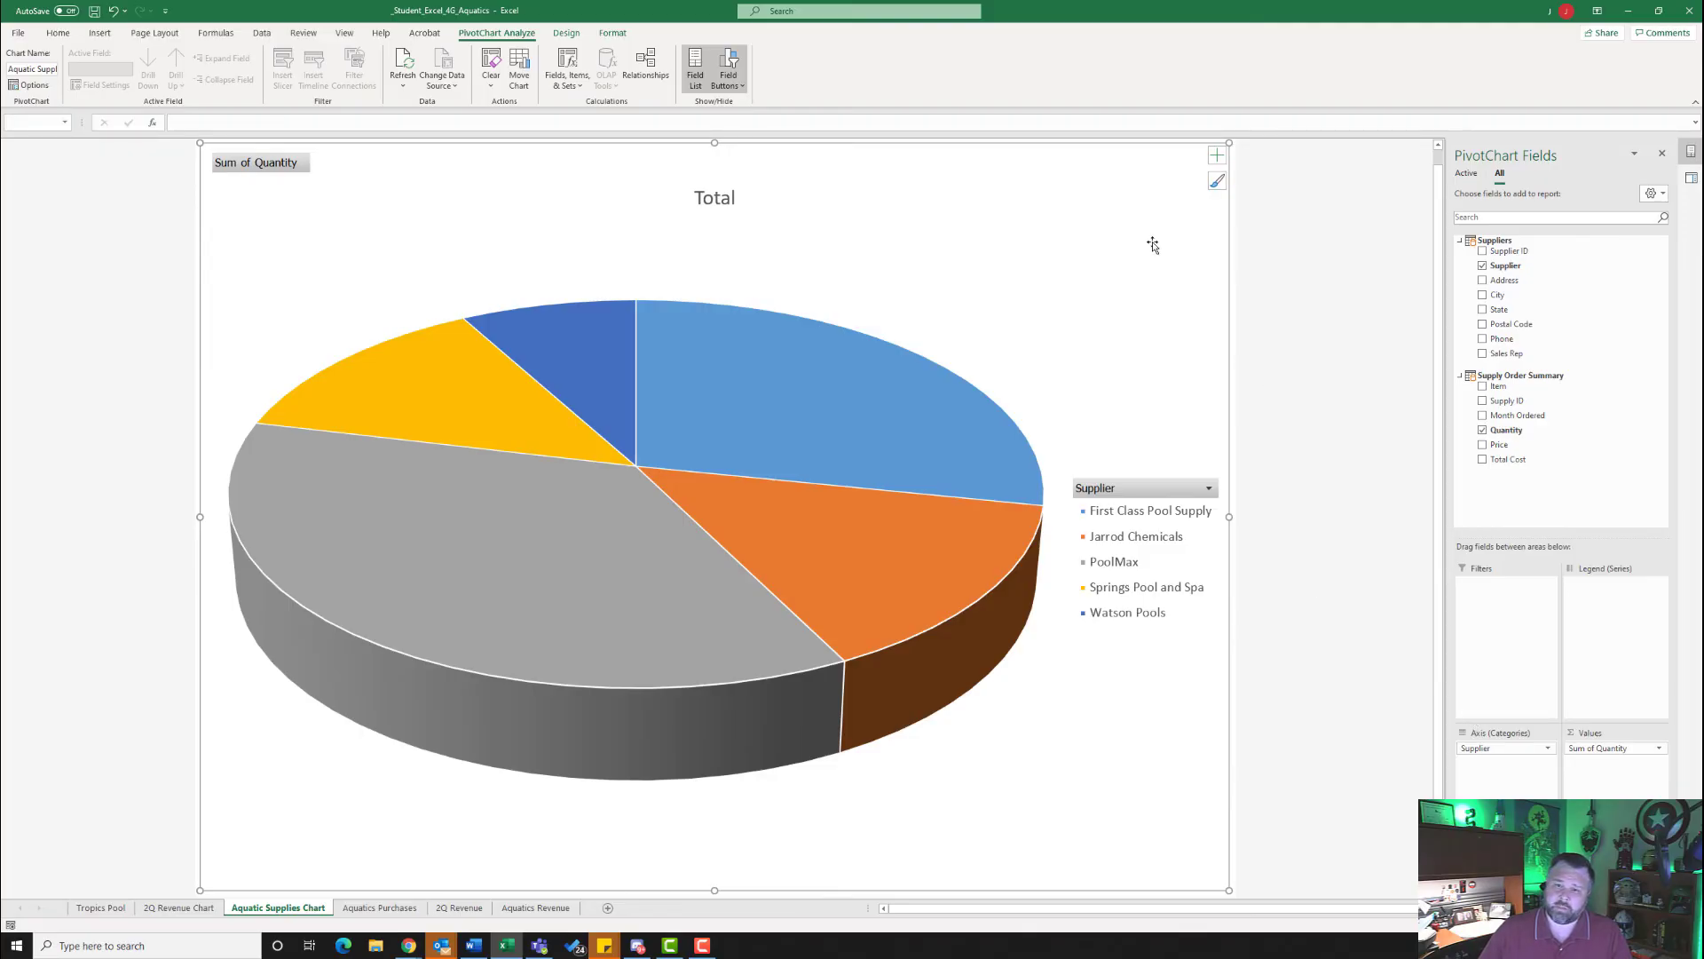
- Remove the legend from the pie chart and add data labels
left_click(1219, 154)
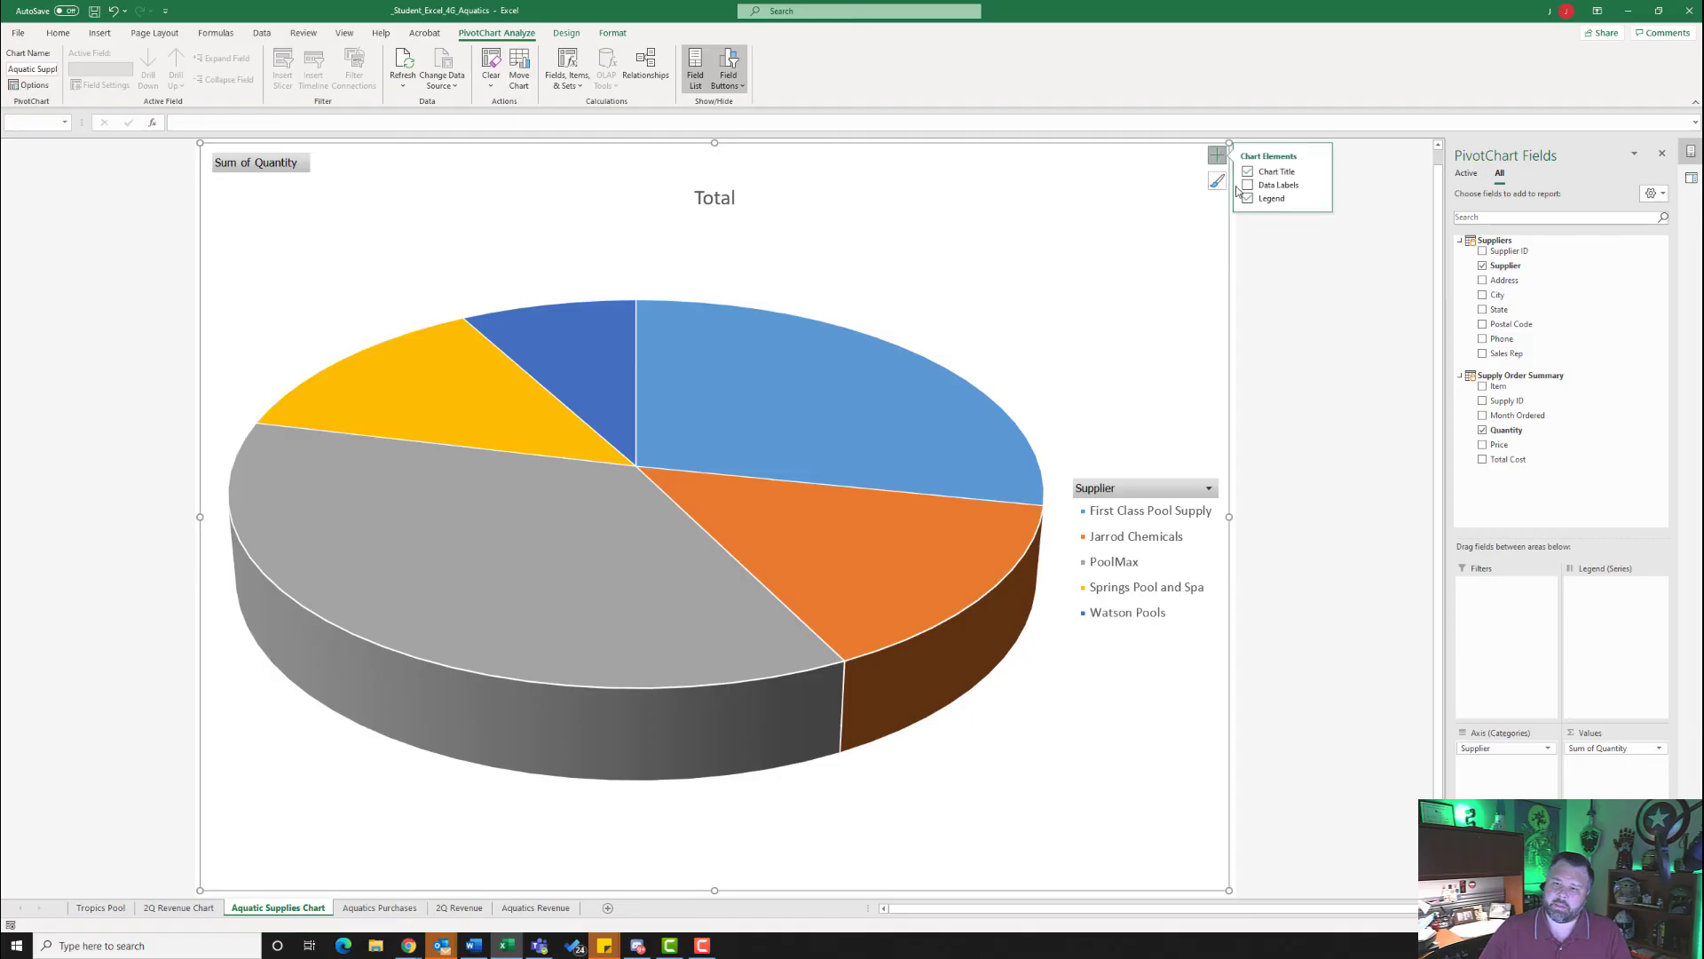
left_click(1247, 199)
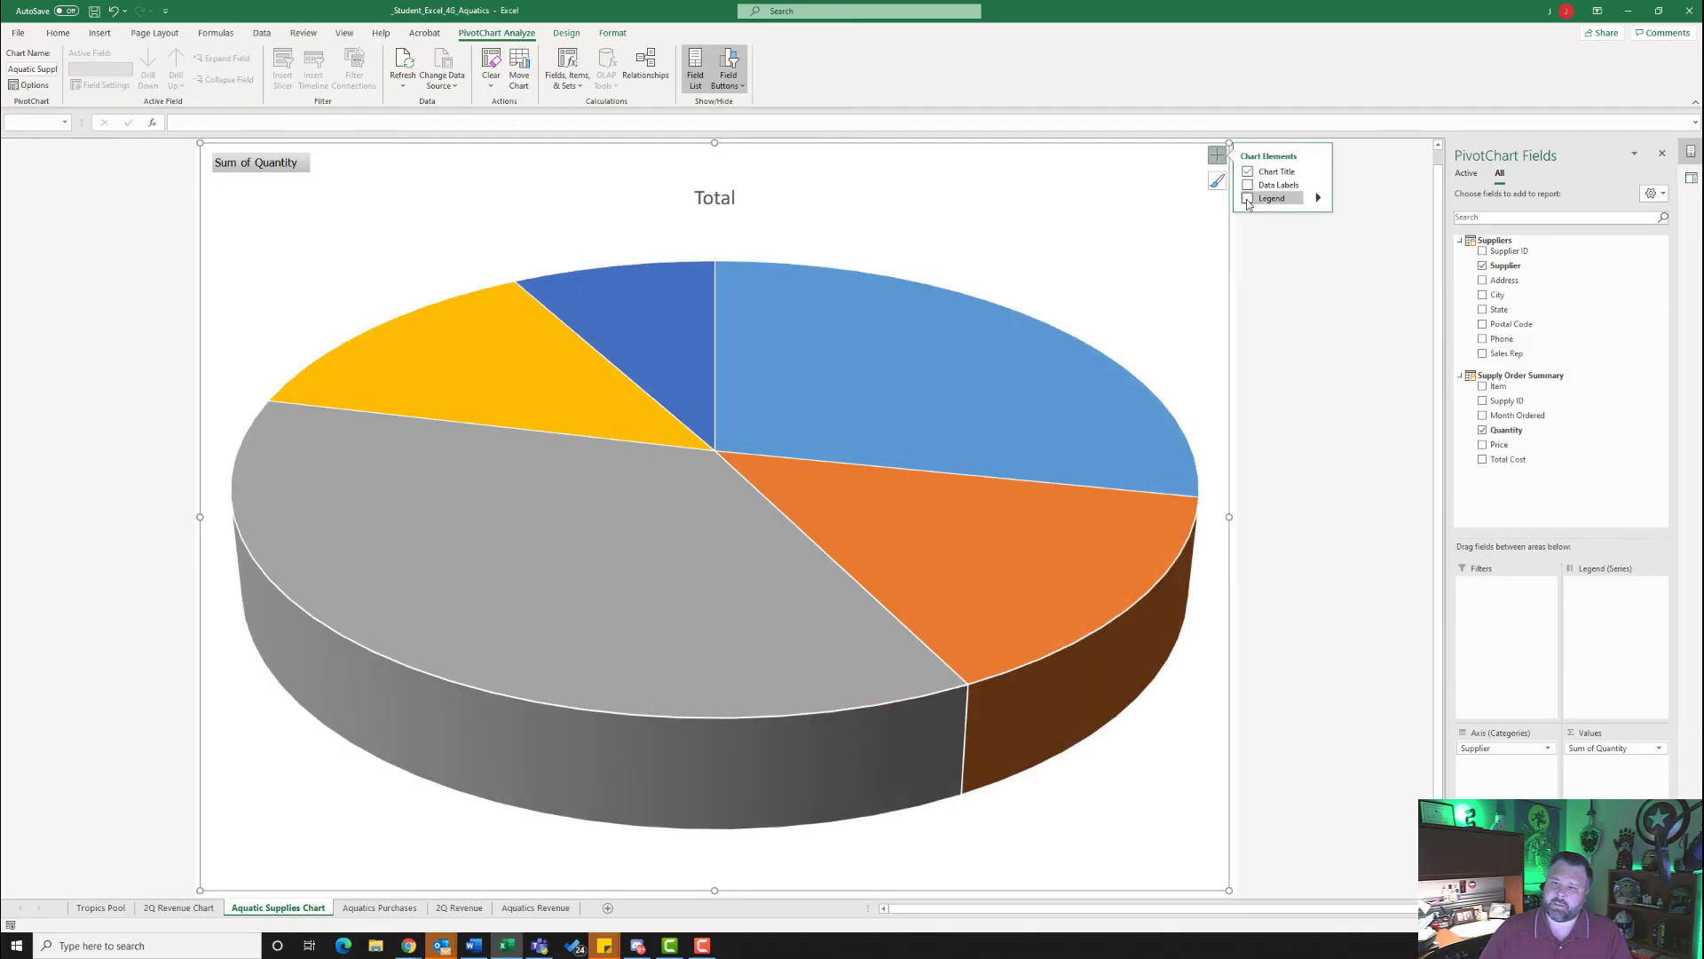
left_click(1248, 186)
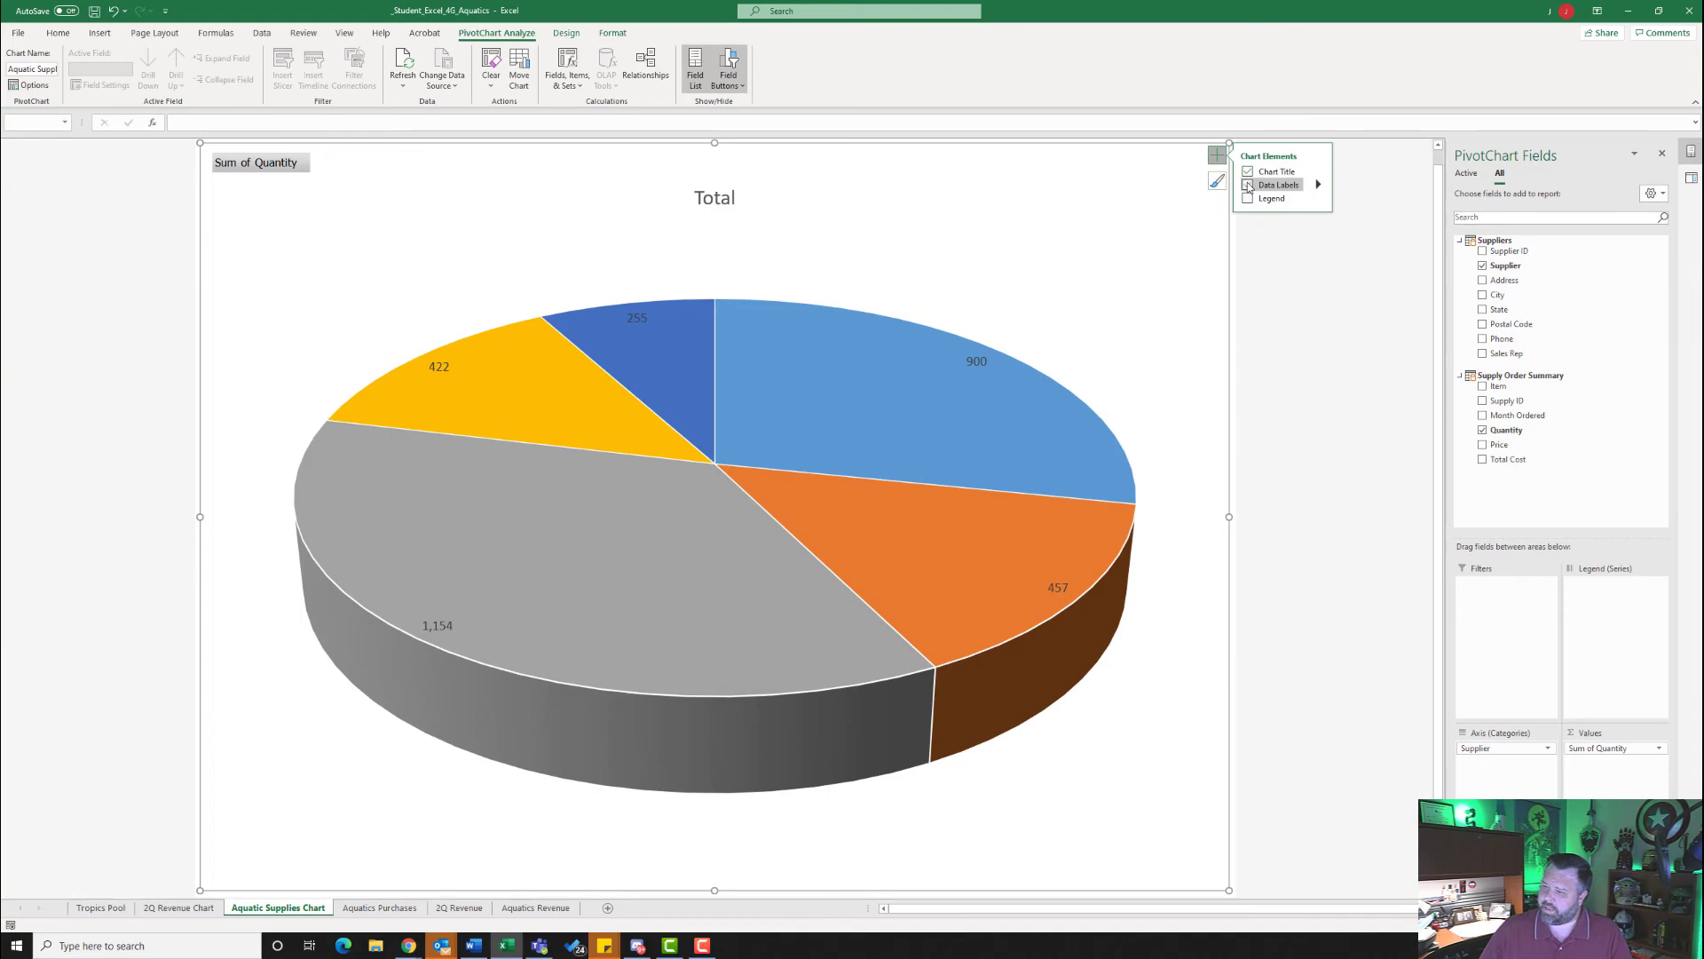
- Set the data labels to show category name and percentage only, without values or leader lines, in the Center position
left_click(1319, 187)
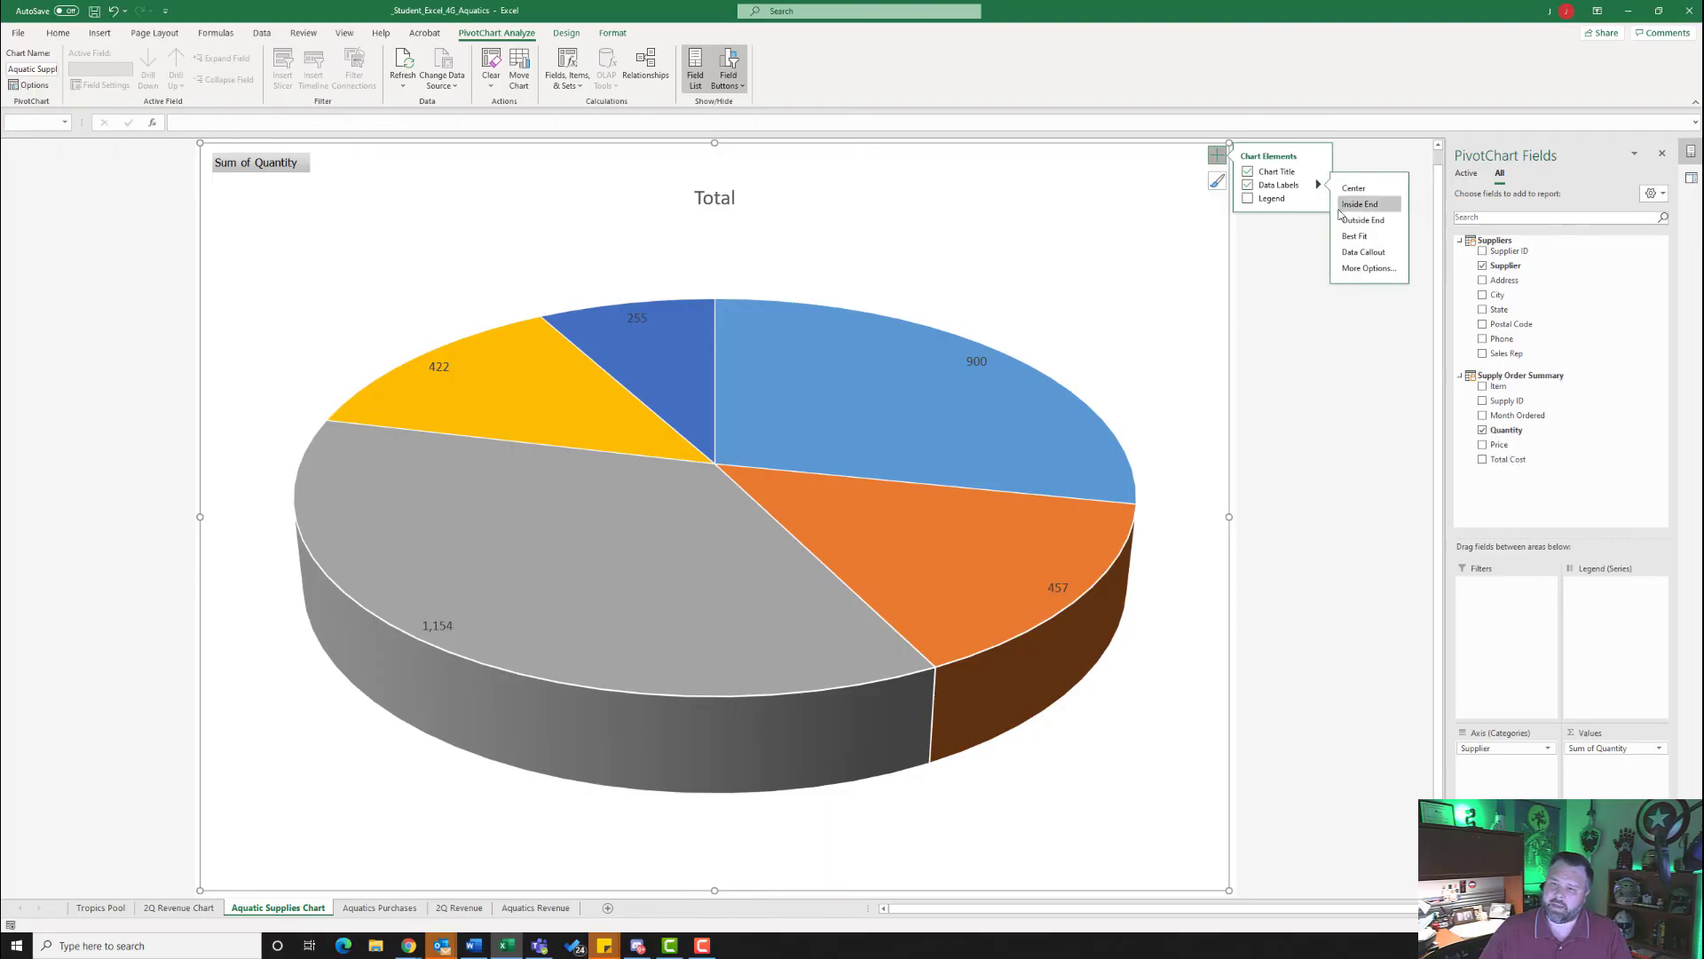
left_click(1356, 268)
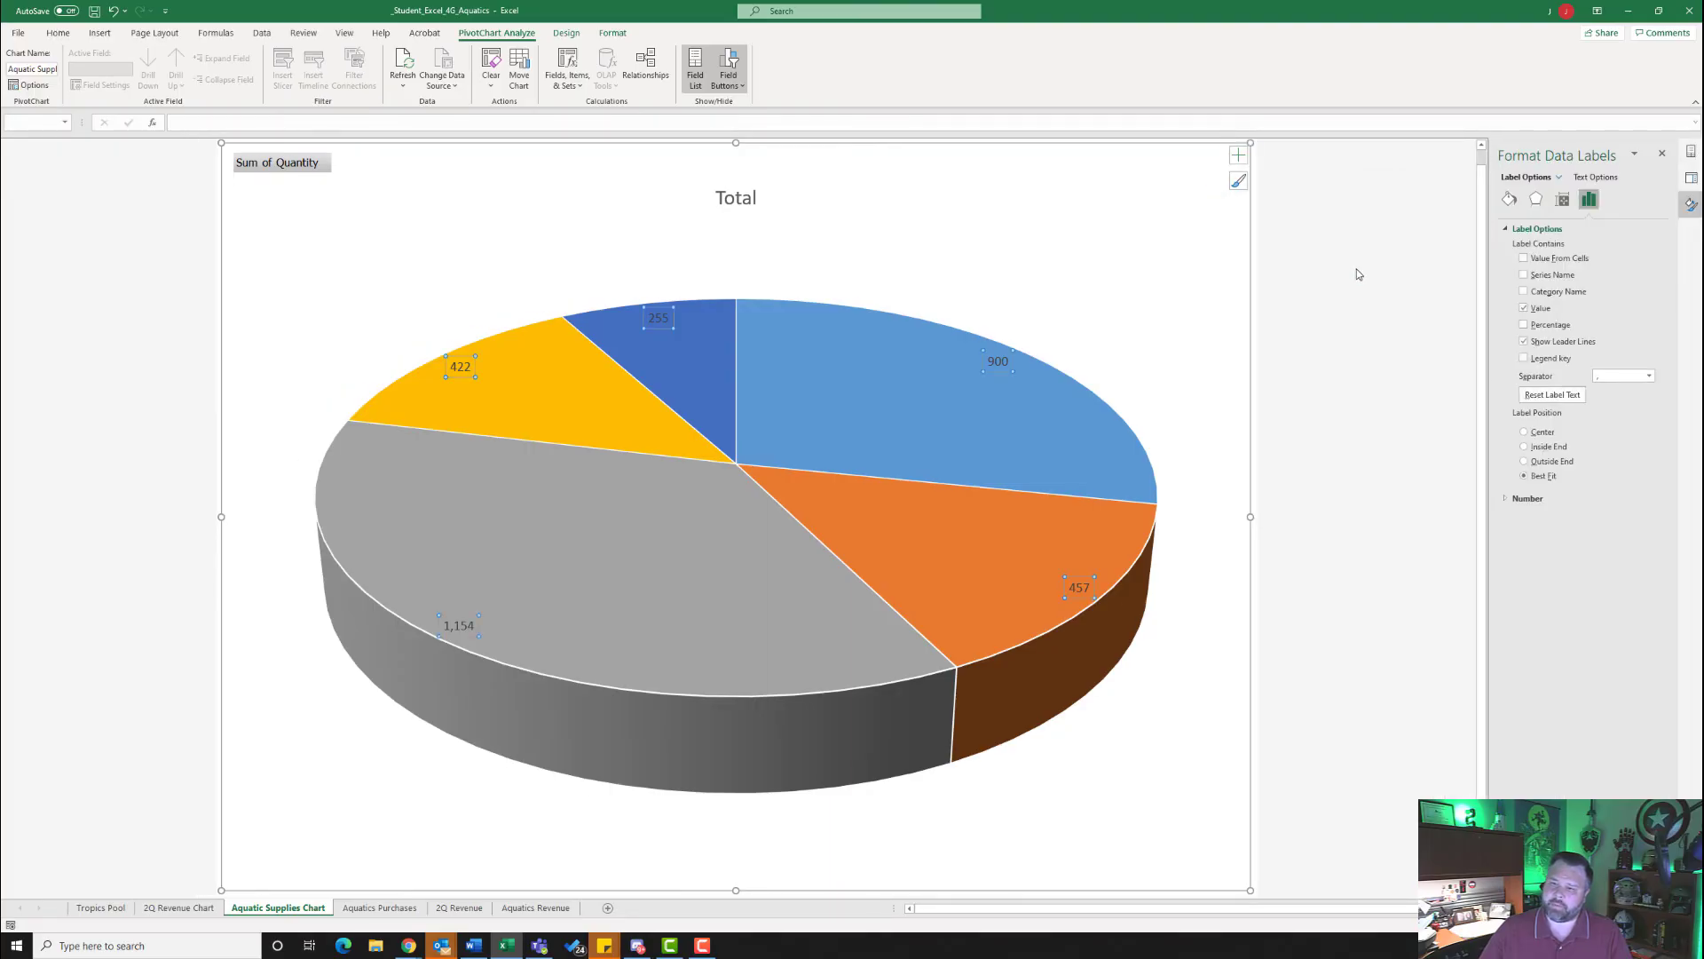
left_click(1525, 292)
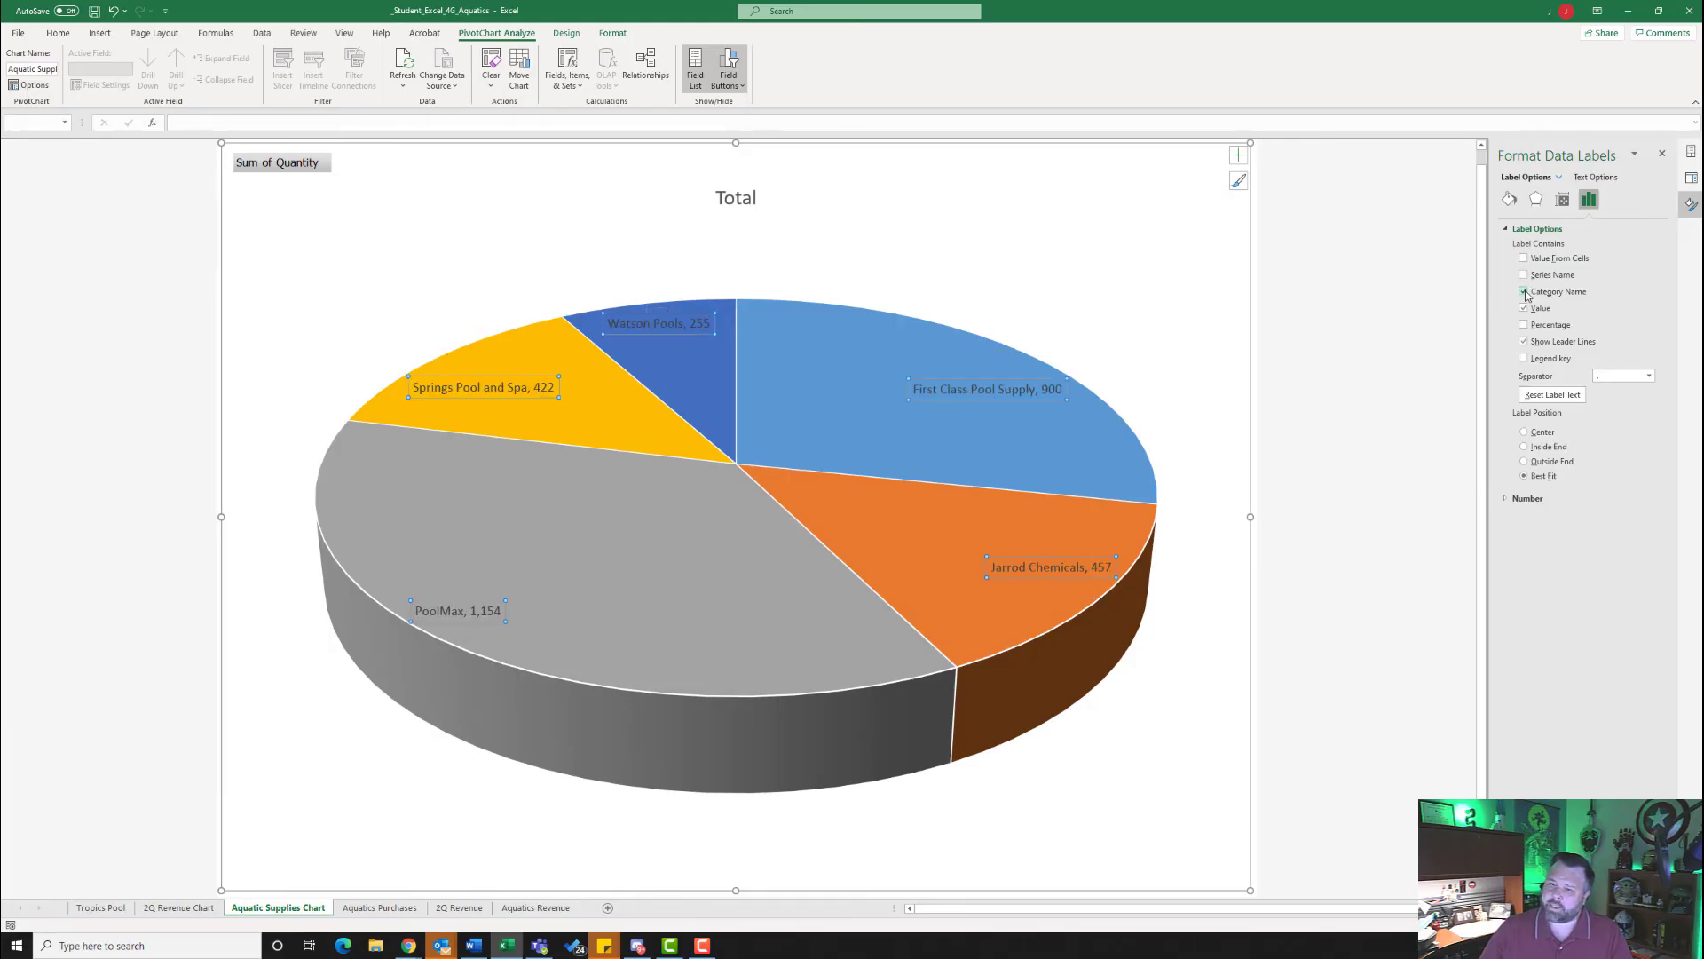
left_click(1524, 308)
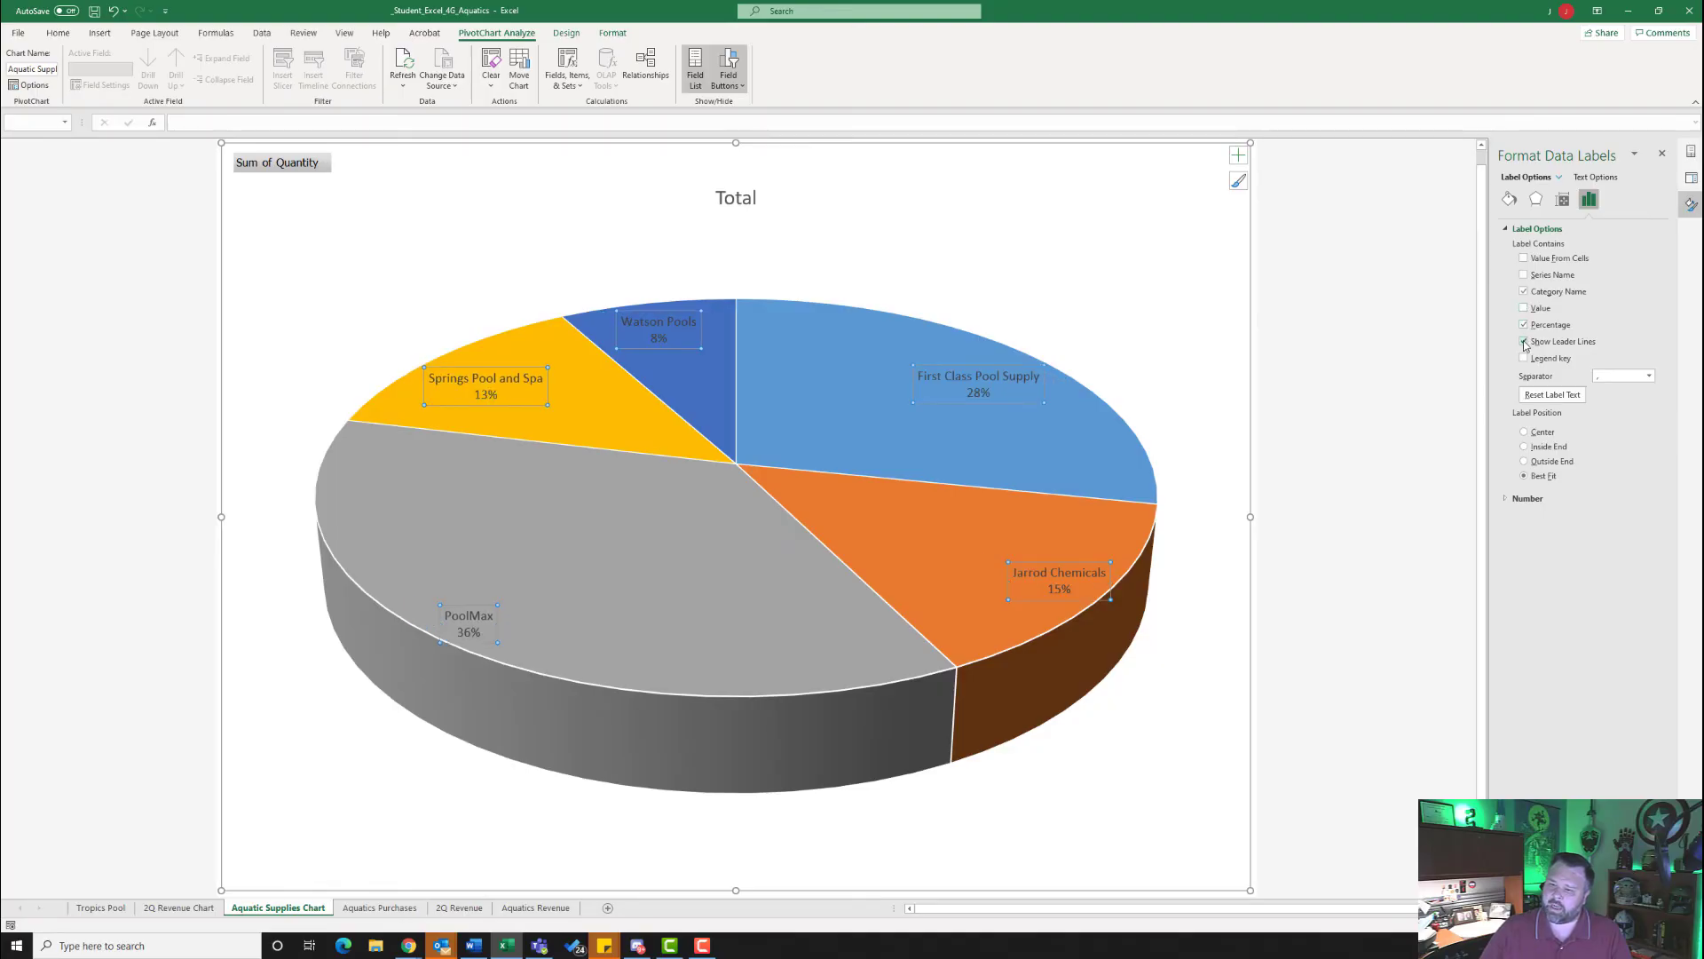
left_click(1525, 341)
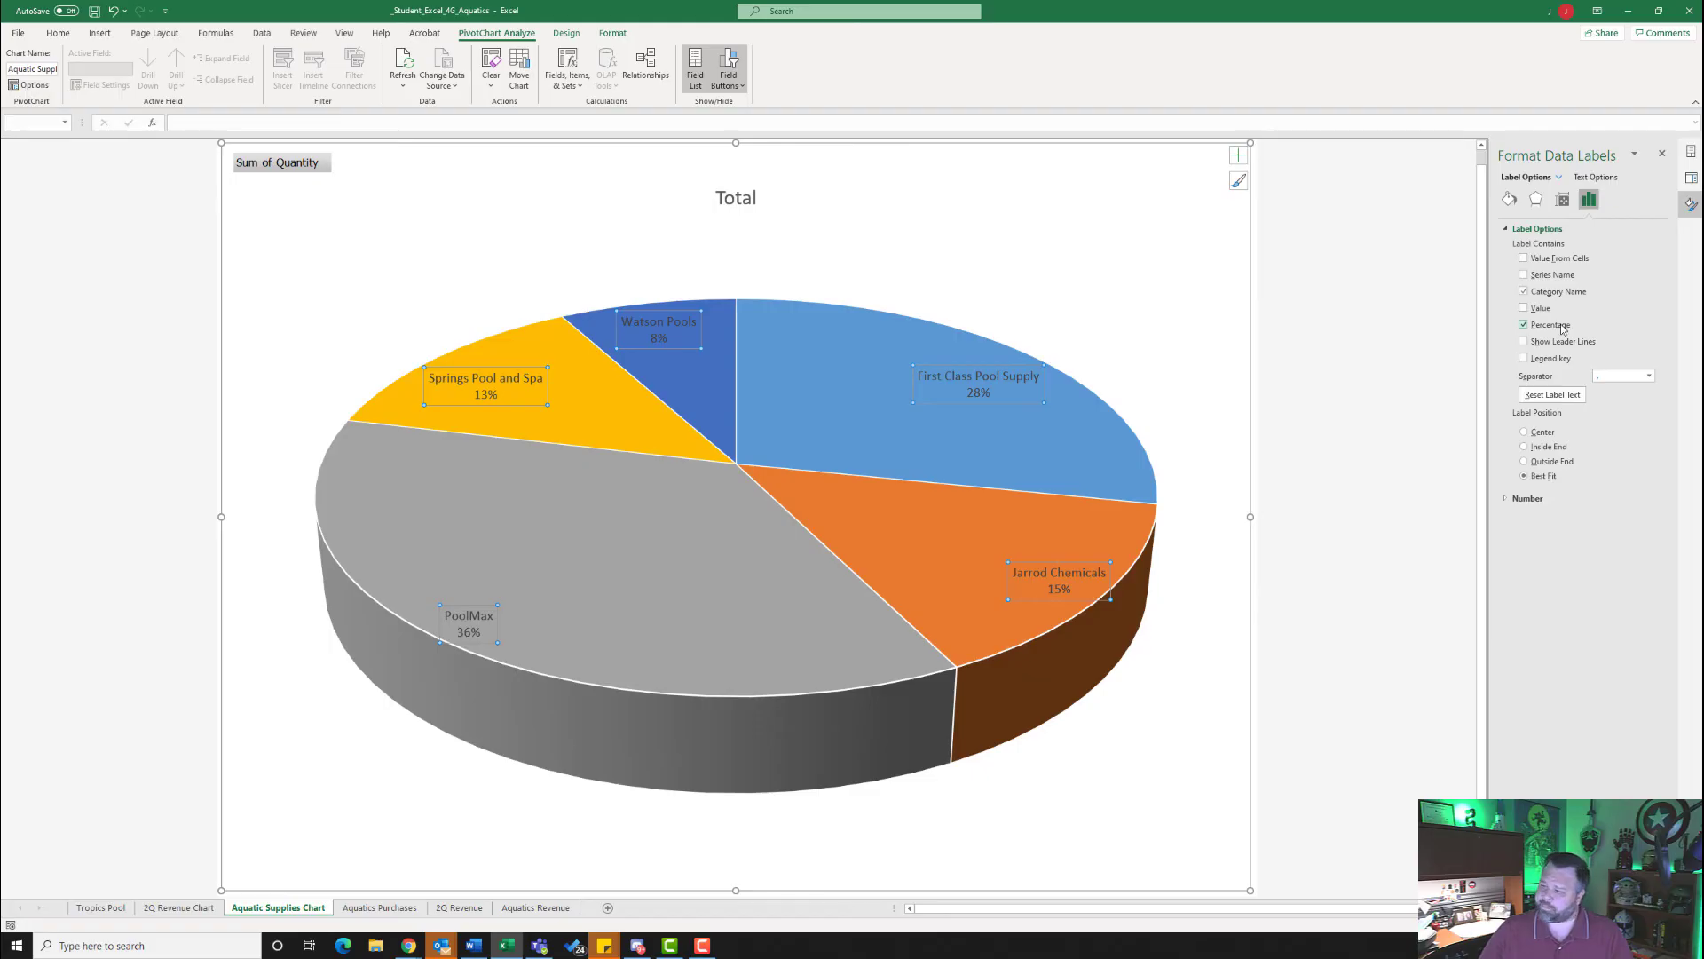
left_click(1525, 433)
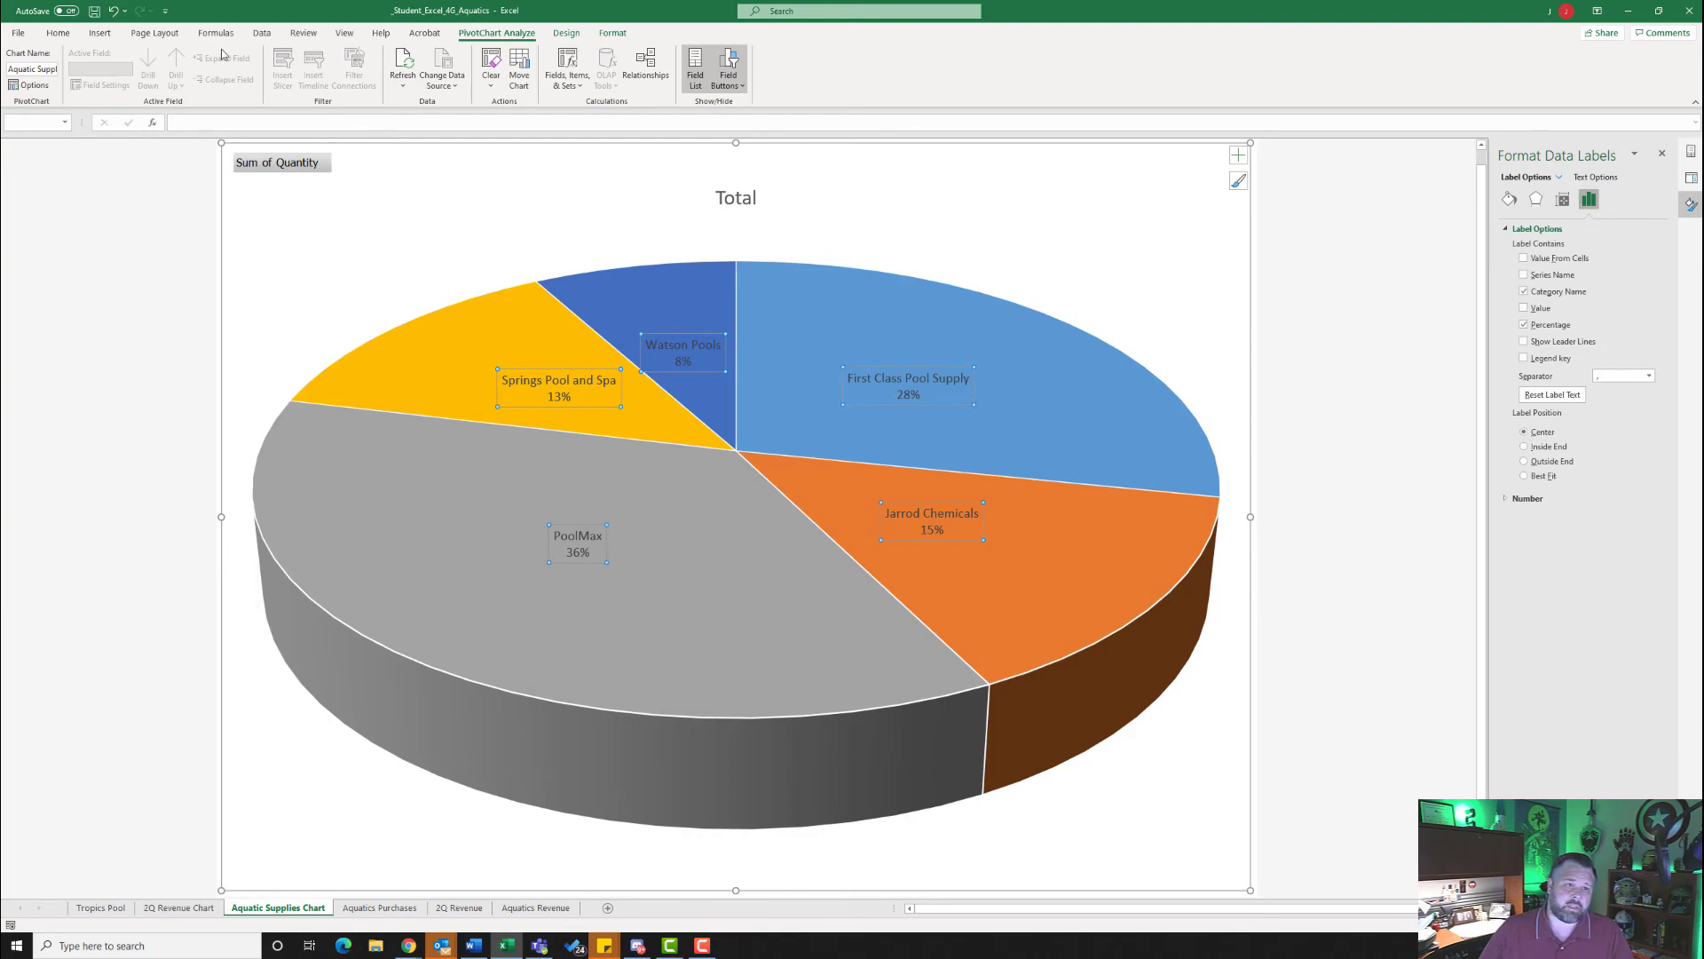
- Set the font size of the pie chart's data labels to 11
left_click(58, 33)
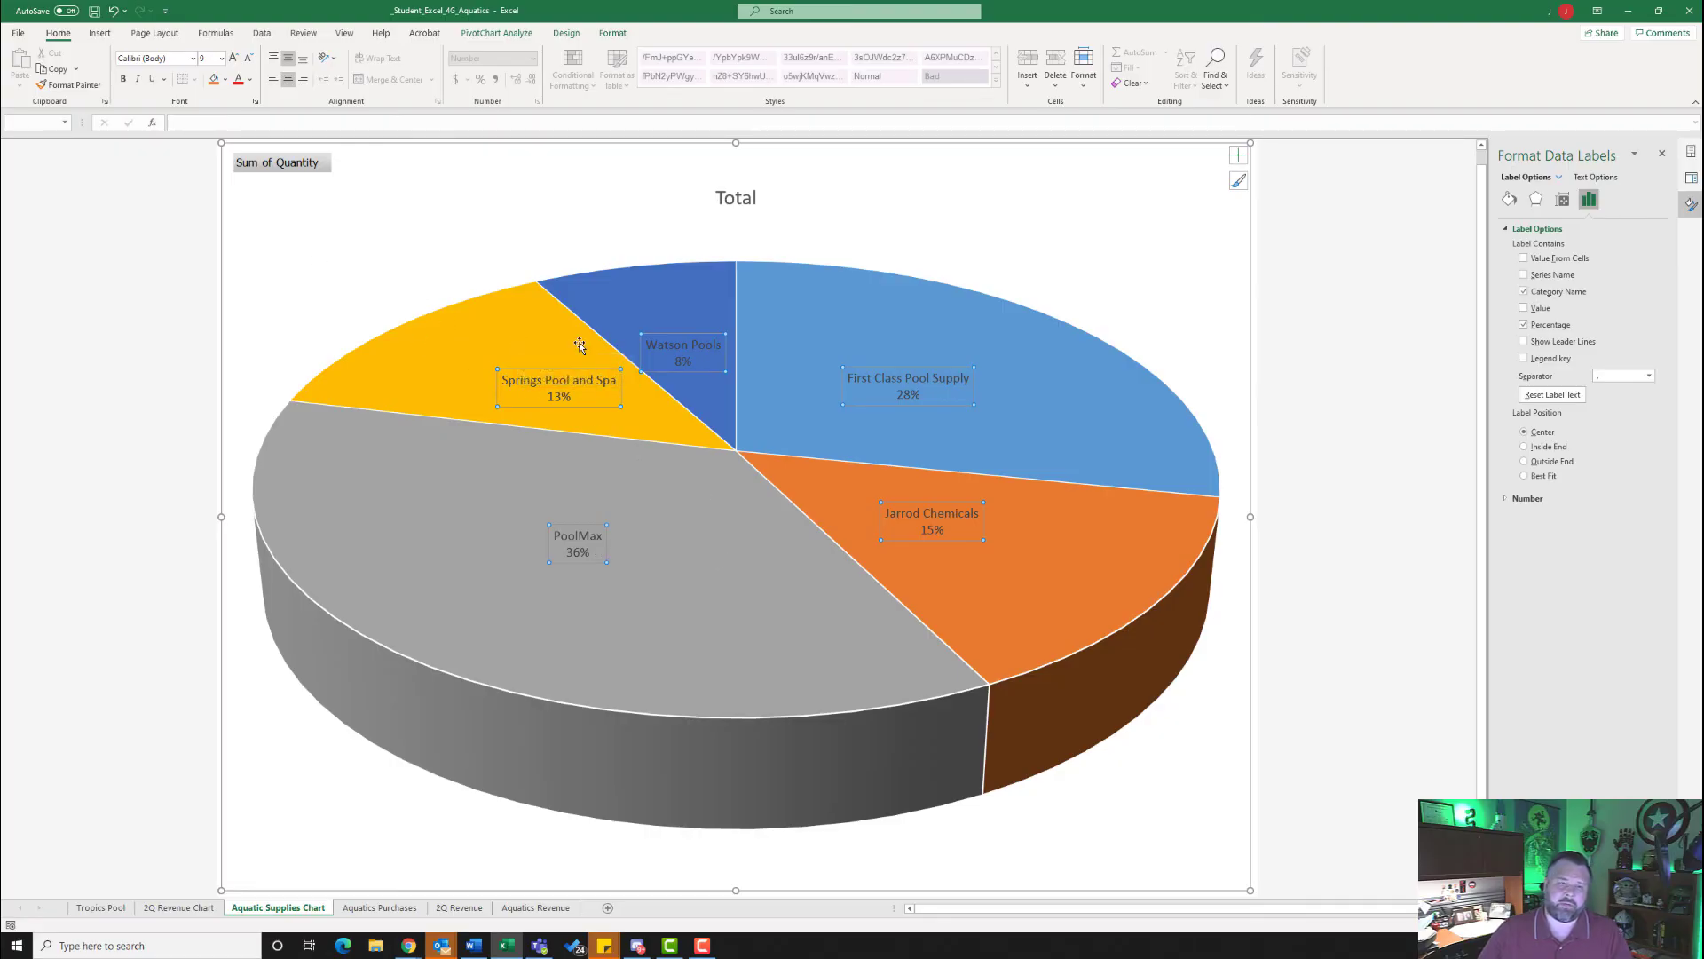
left_click(221, 58)
left_click(221, 139)
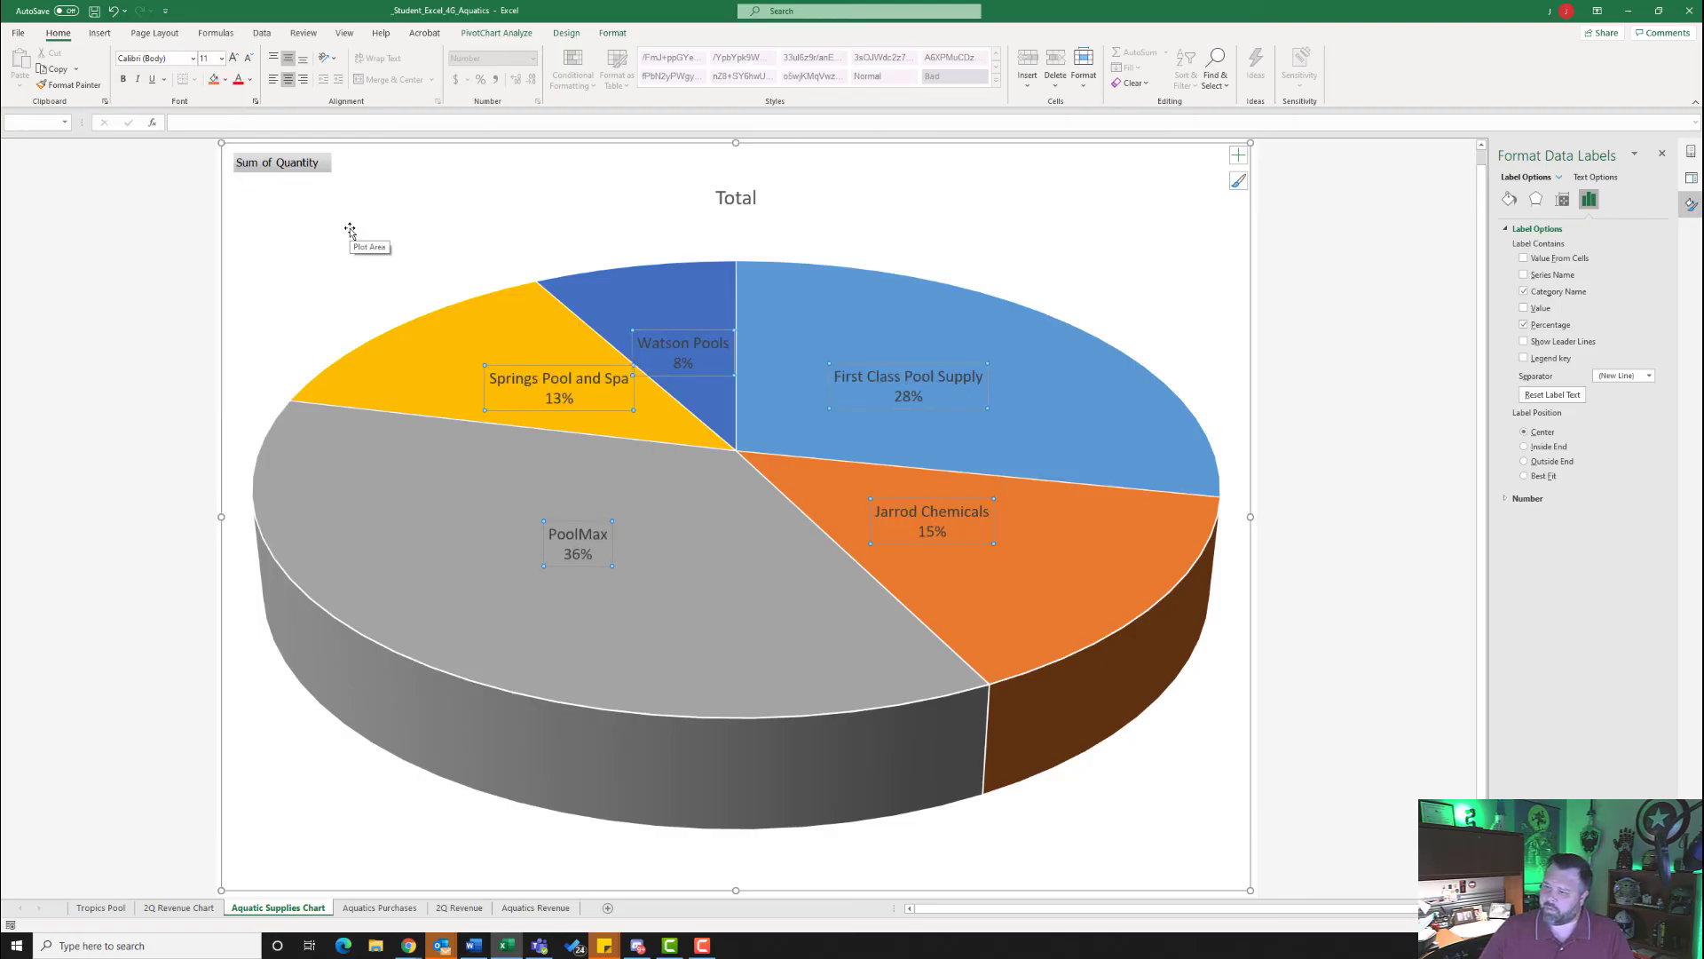
- Replace the pie chart's title text with Aquatic Supply
left_click(735, 201)
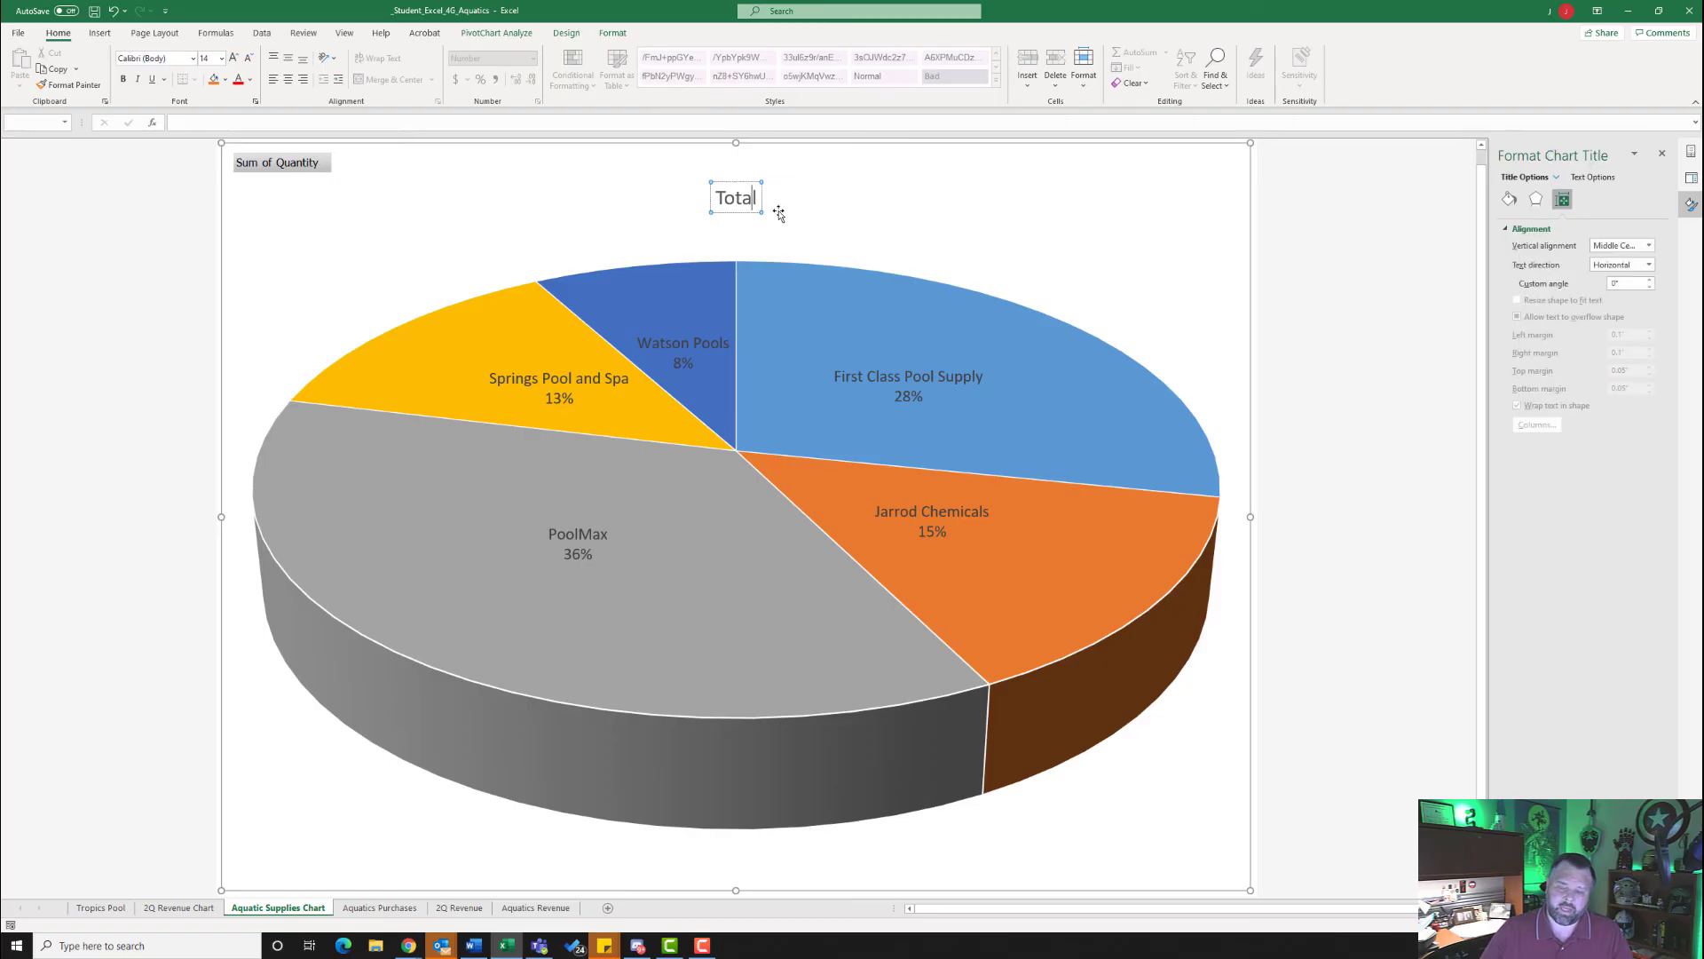
key("BackSpace")
key("BackSpace")
key("BackSpace")
key("BackSpace")
key("BackSpace")
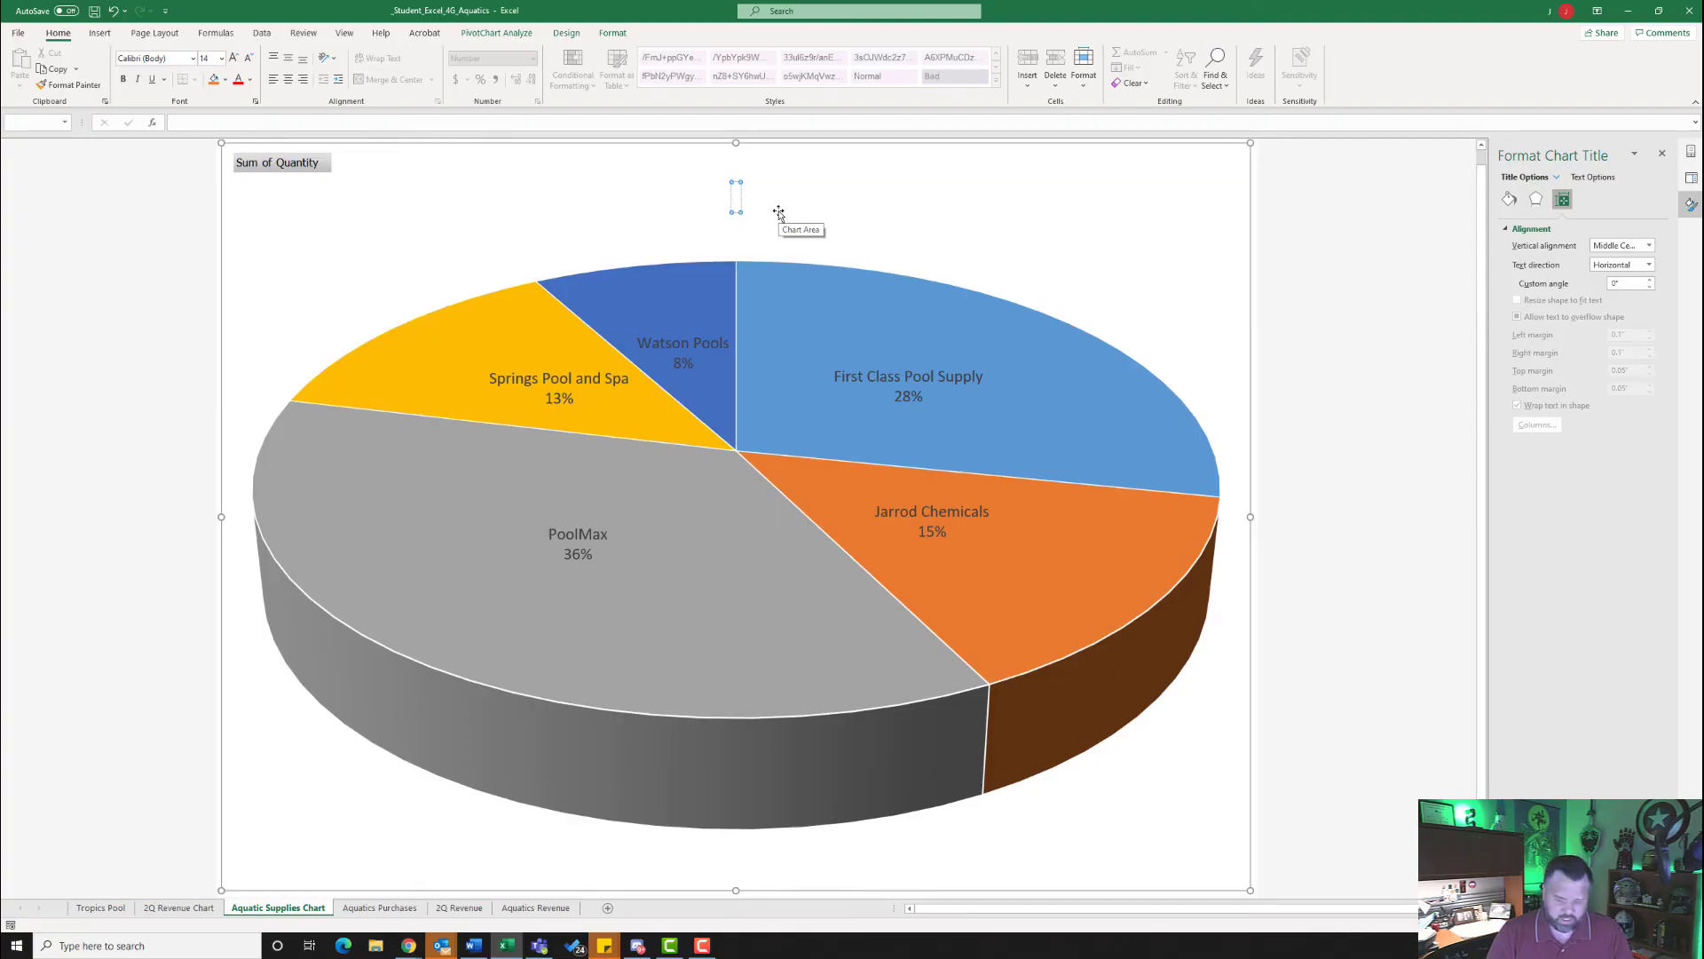
type("Aquatic S")
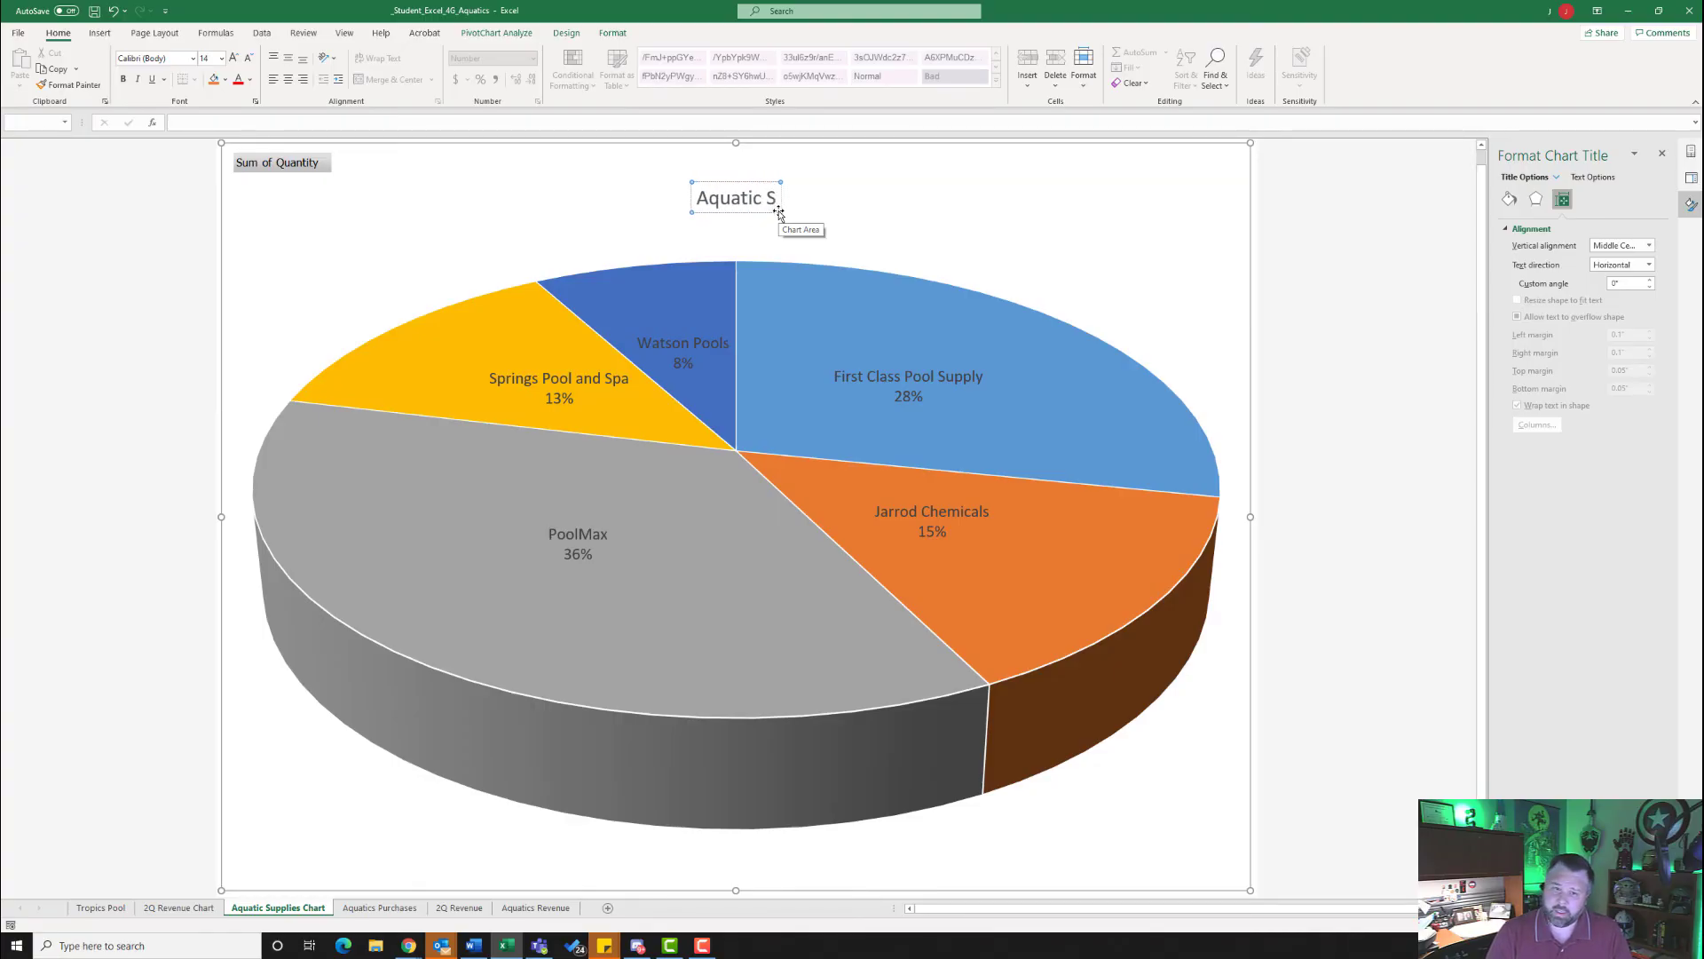
type("upply")
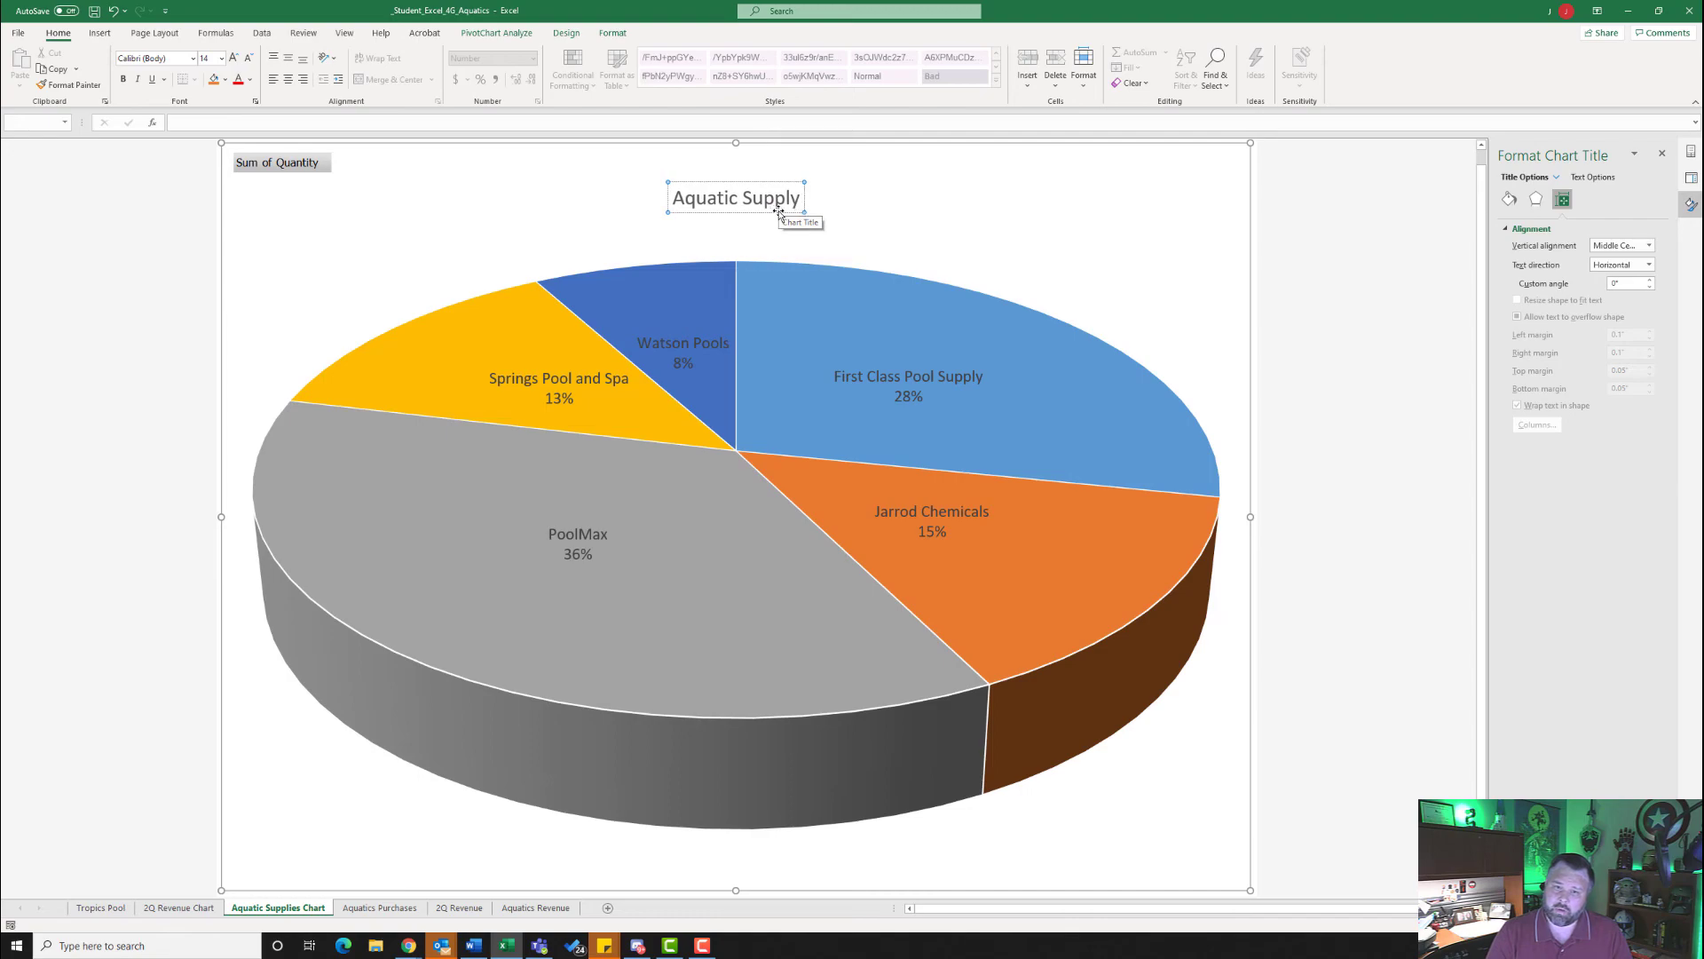
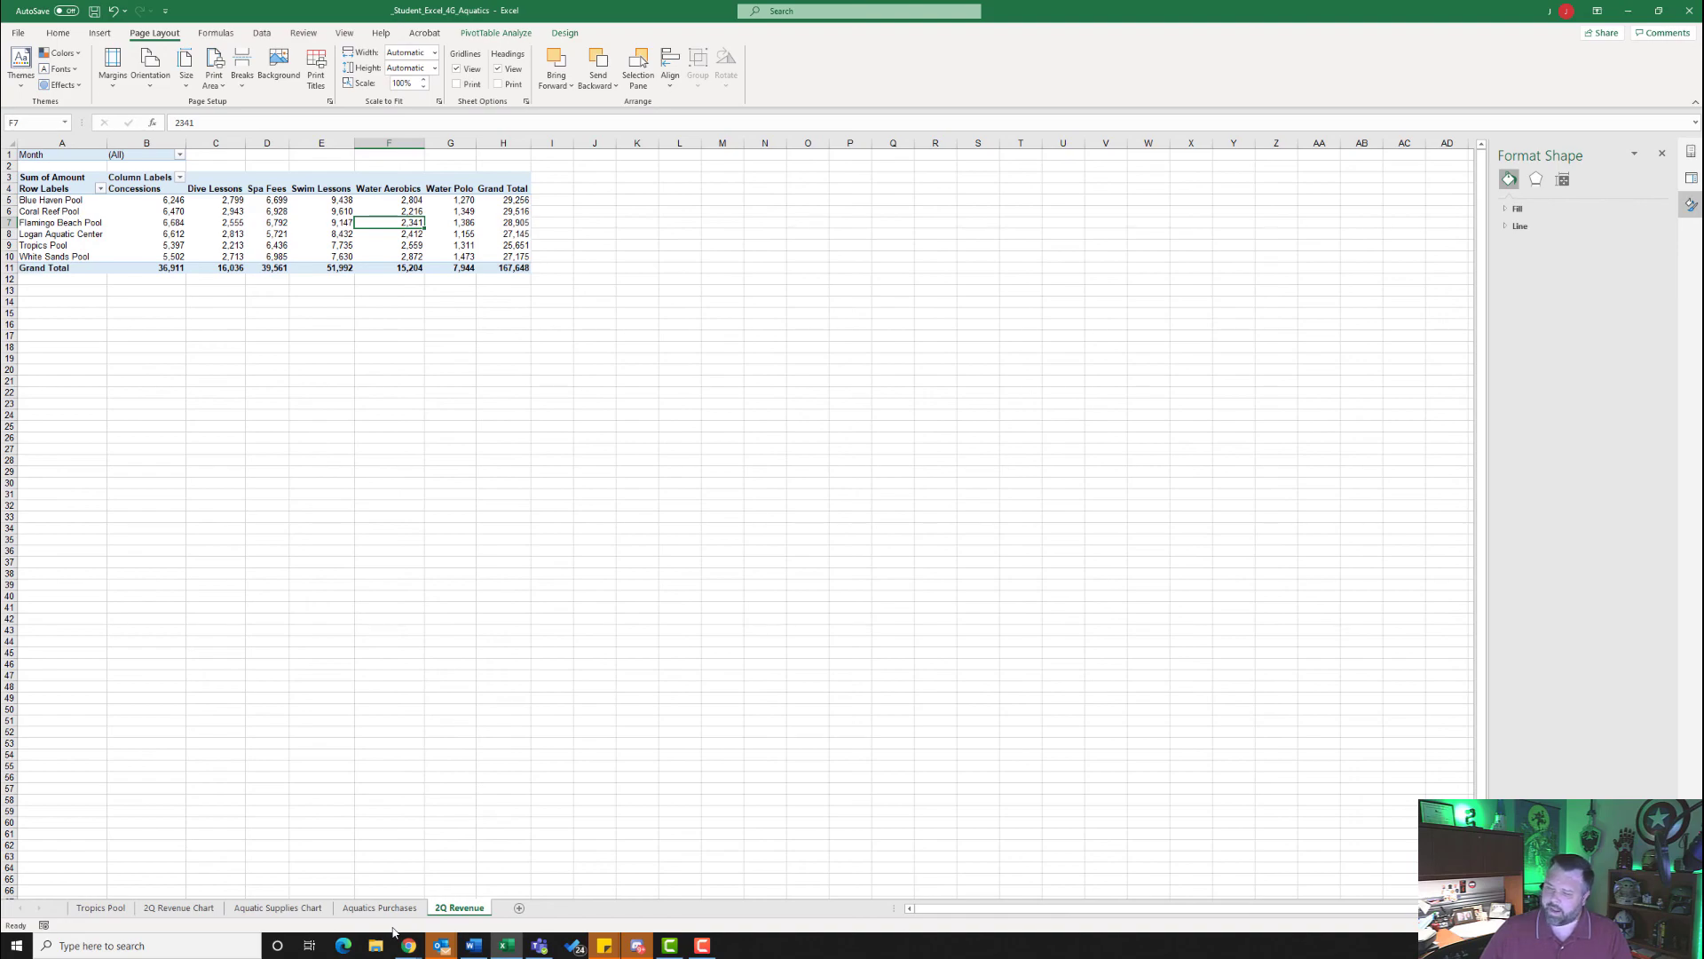
- Group the Tropics Pool, Aquatics Purchases and 2Q Revenue worksheets
left_click(102, 907)
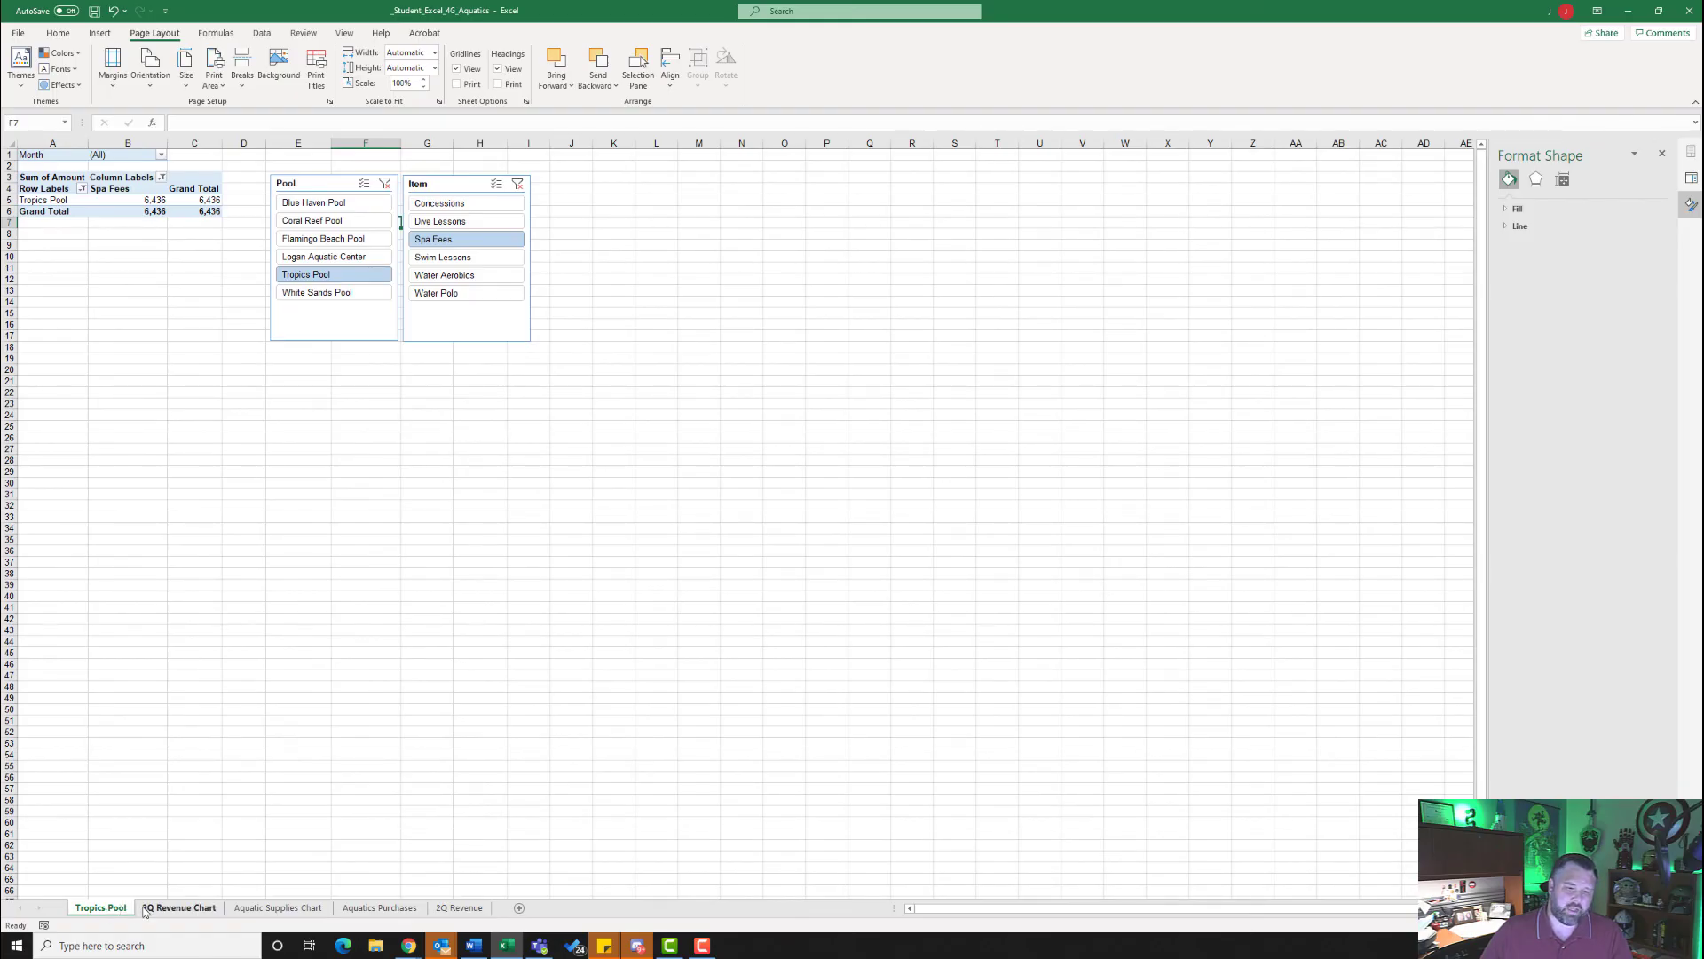
left_click(377, 909, "ctrl")
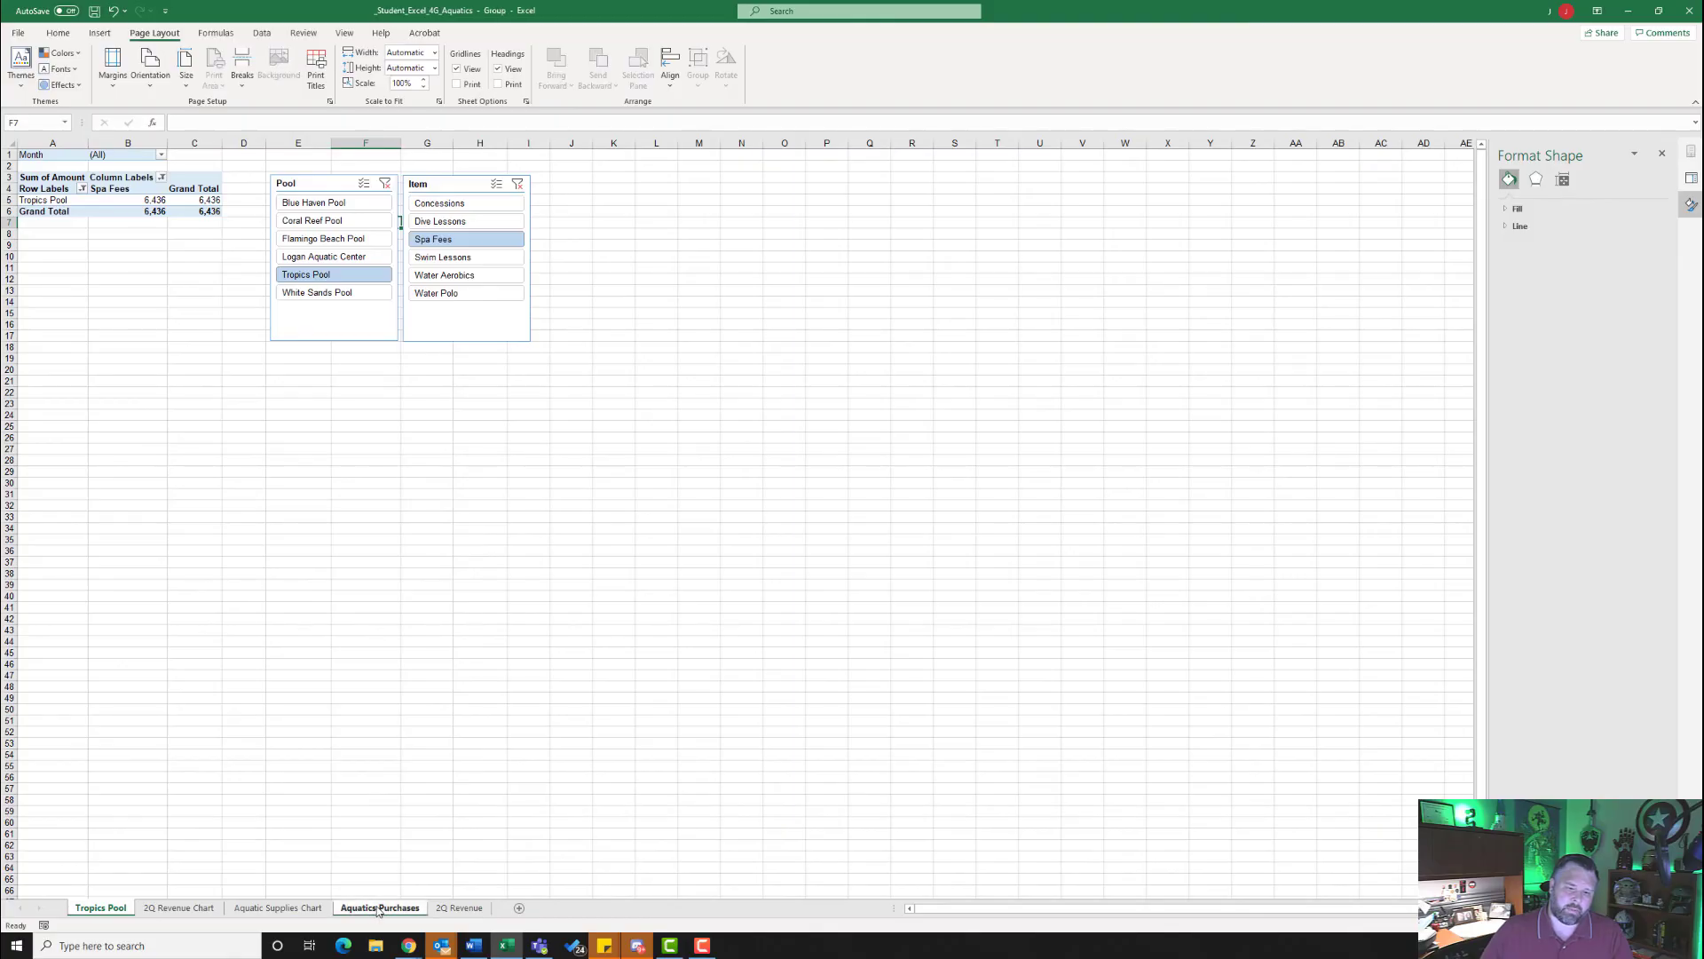
left_click(470, 909, "ctrl")
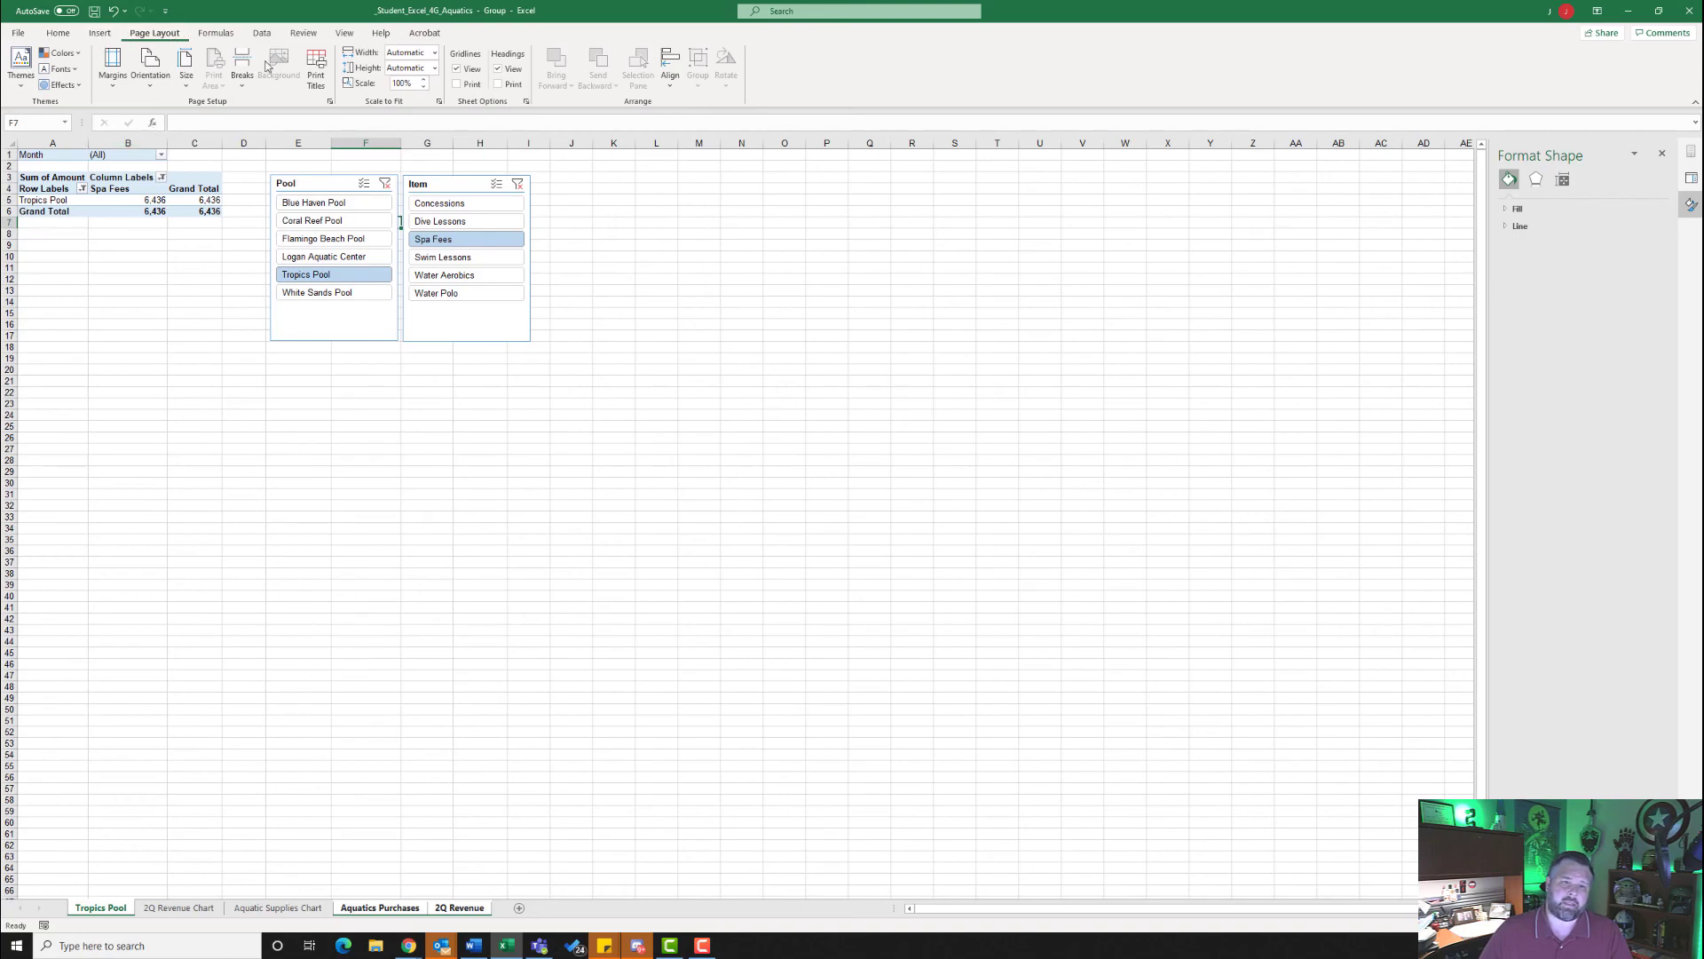
- Insert the file name in the left section of a custom footer for the grouped sheets
left_click(330, 103)
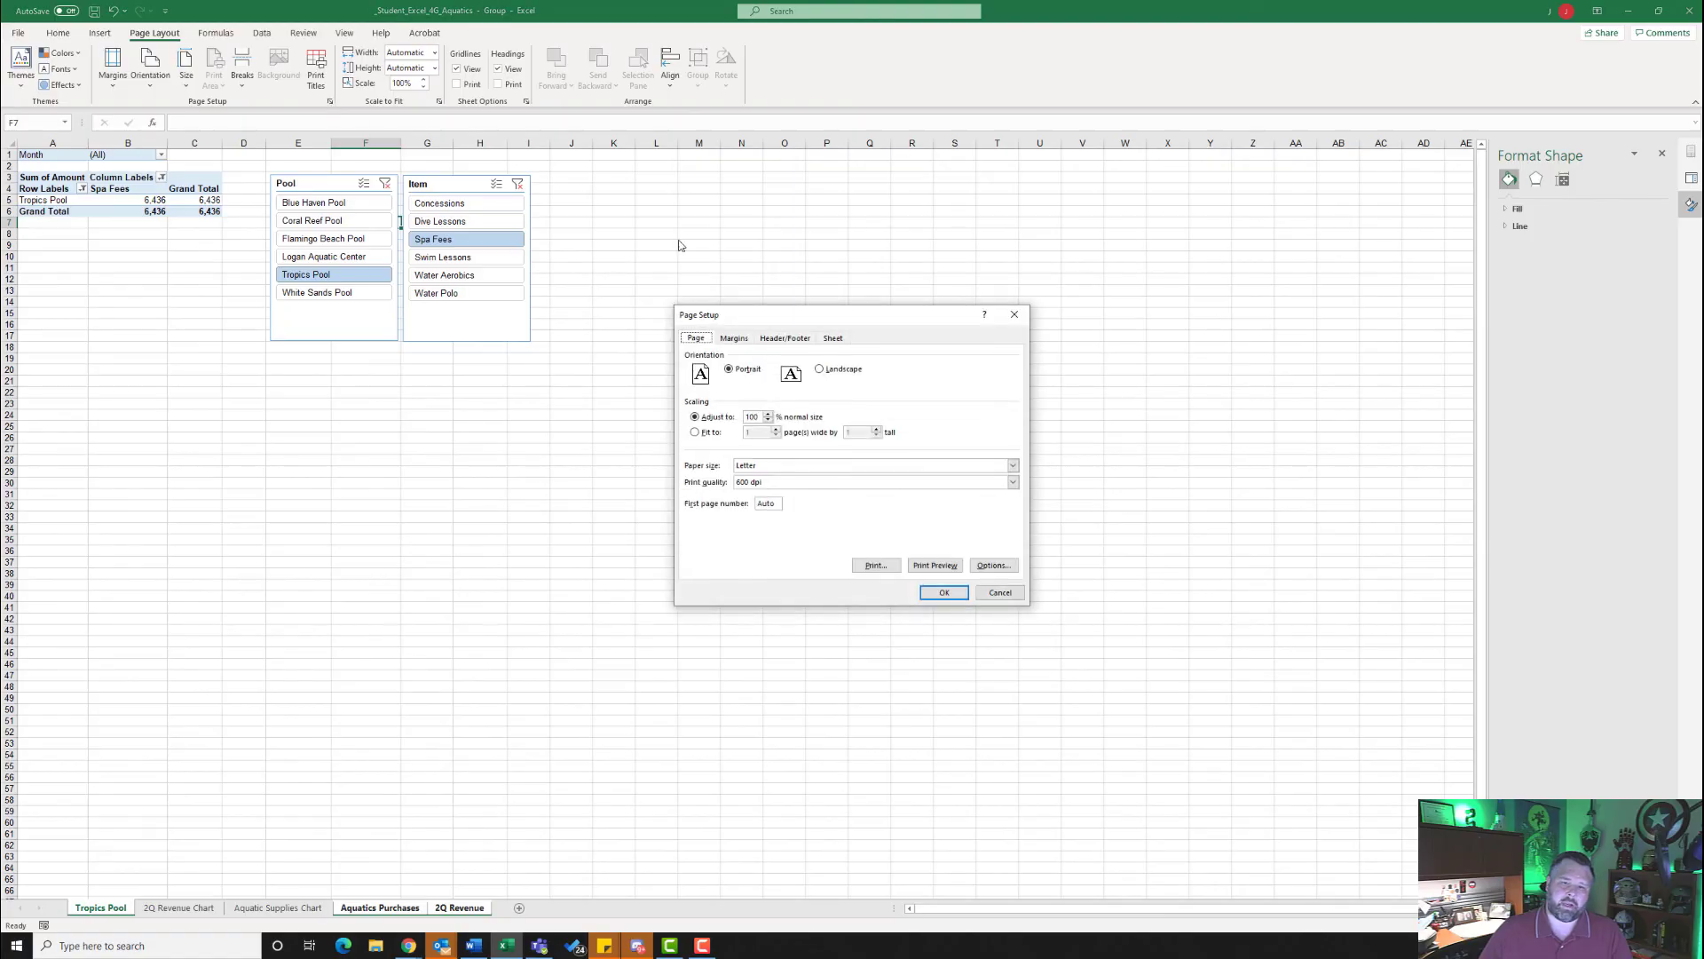
left_click(779, 338)
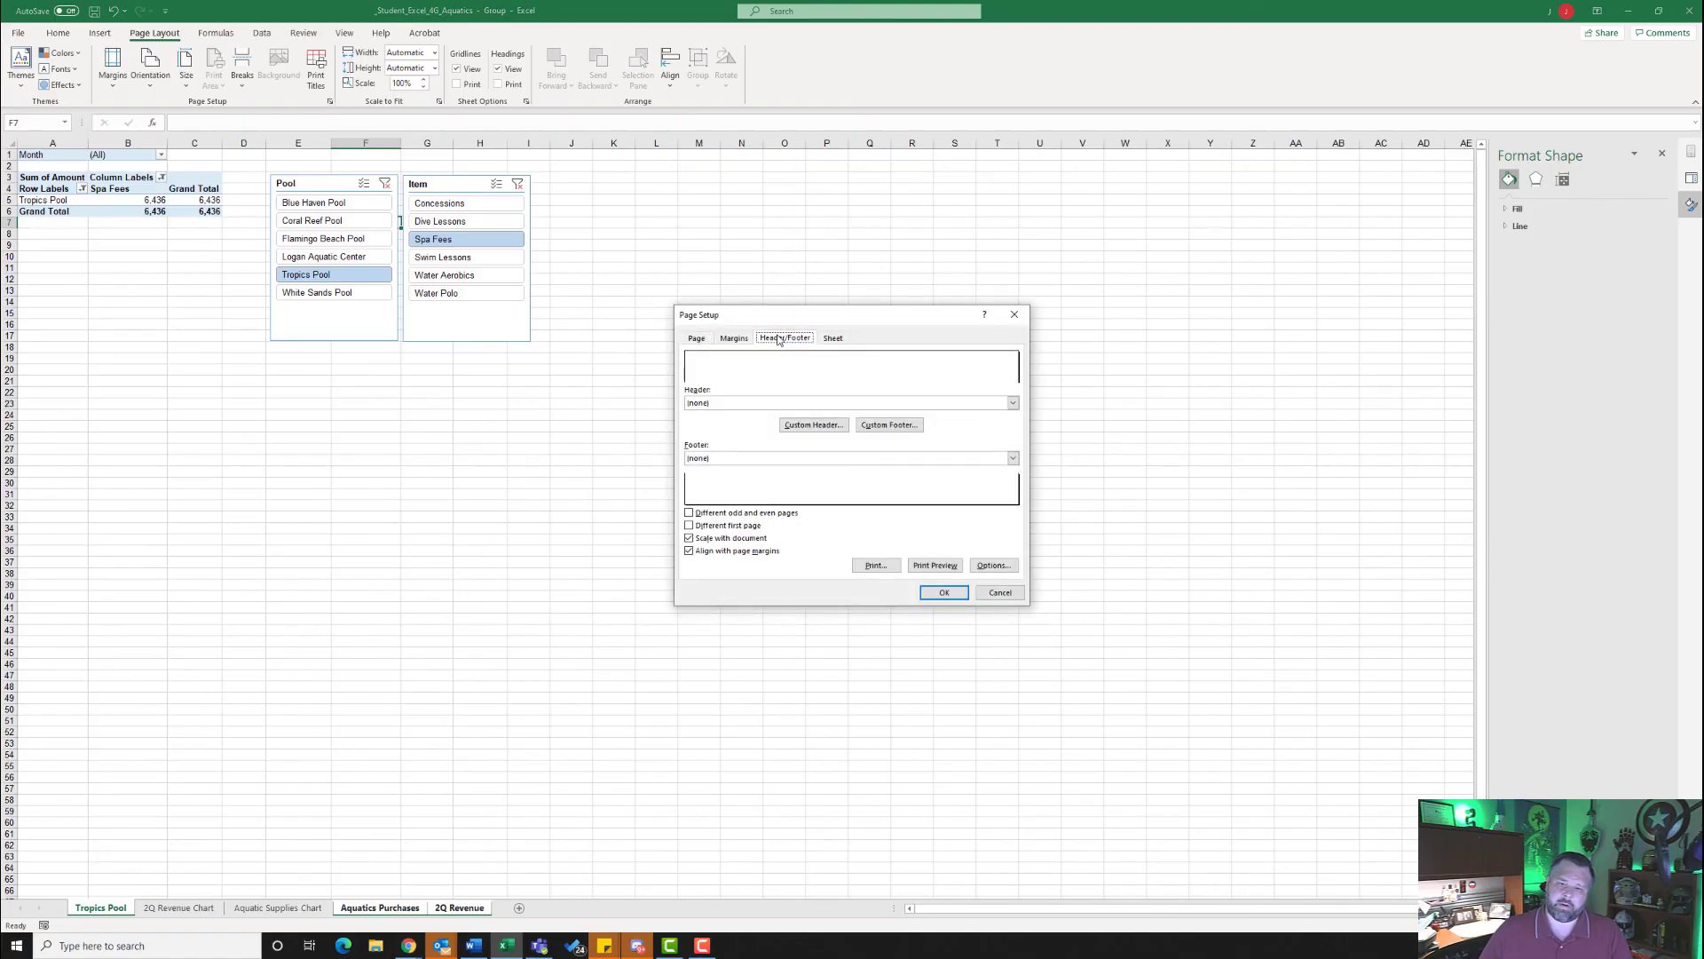
left_click(898, 426)
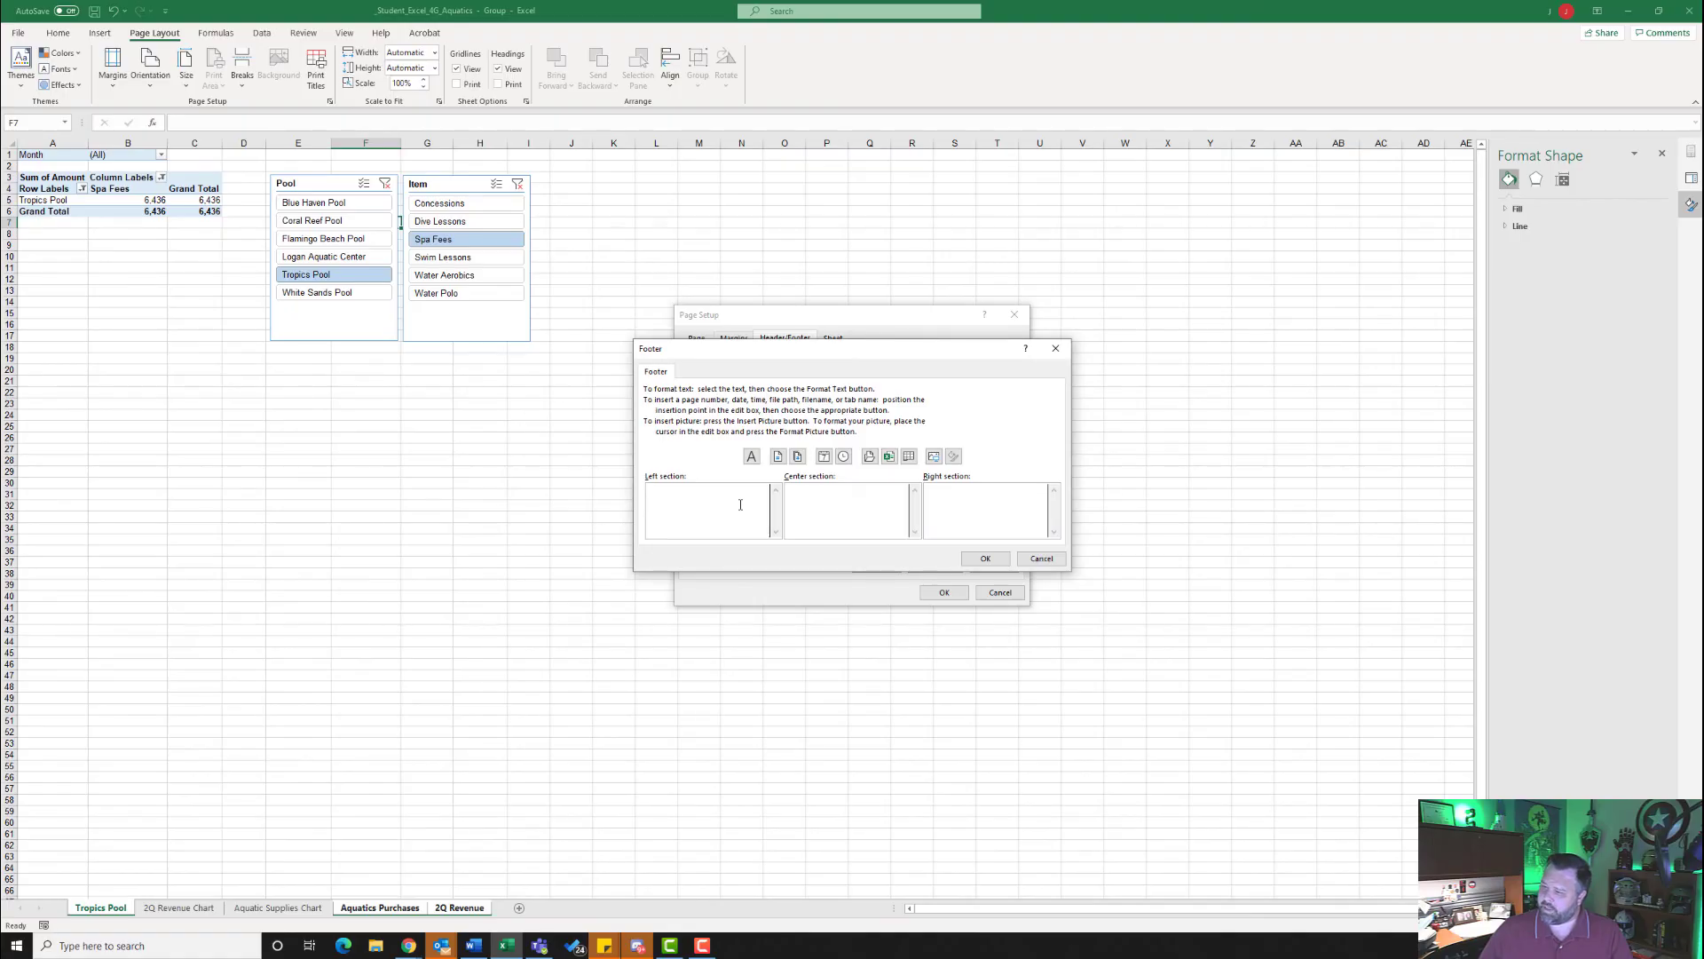
left_click(890, 456)
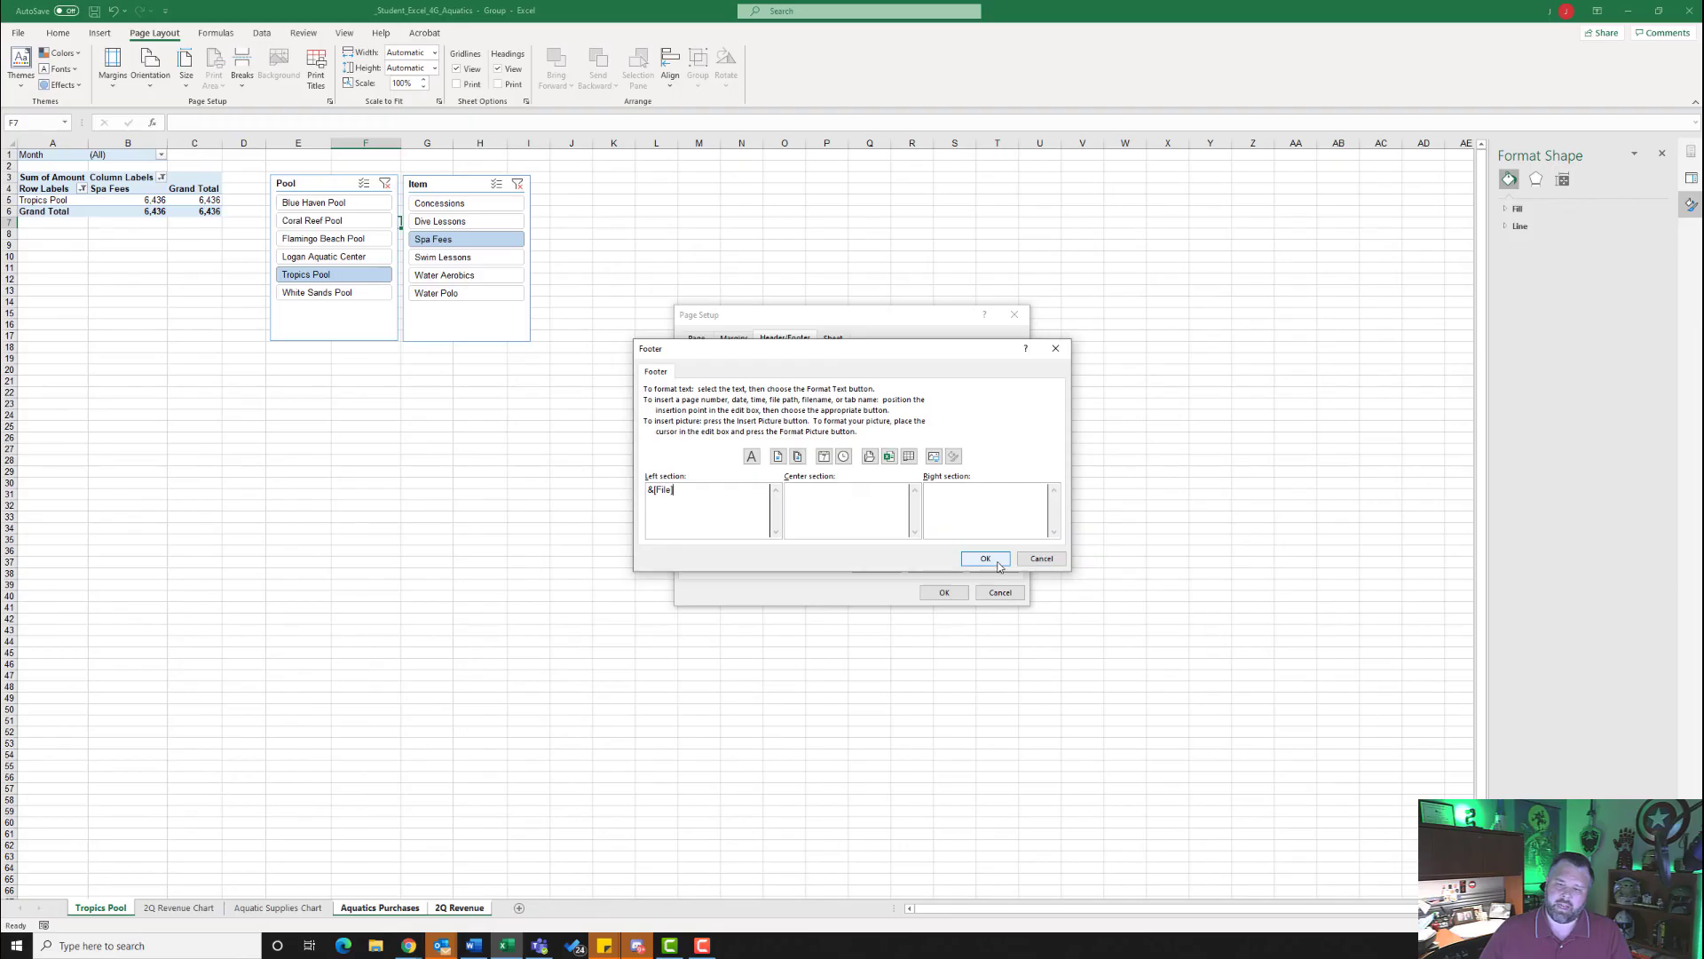
left_click(997, 565)
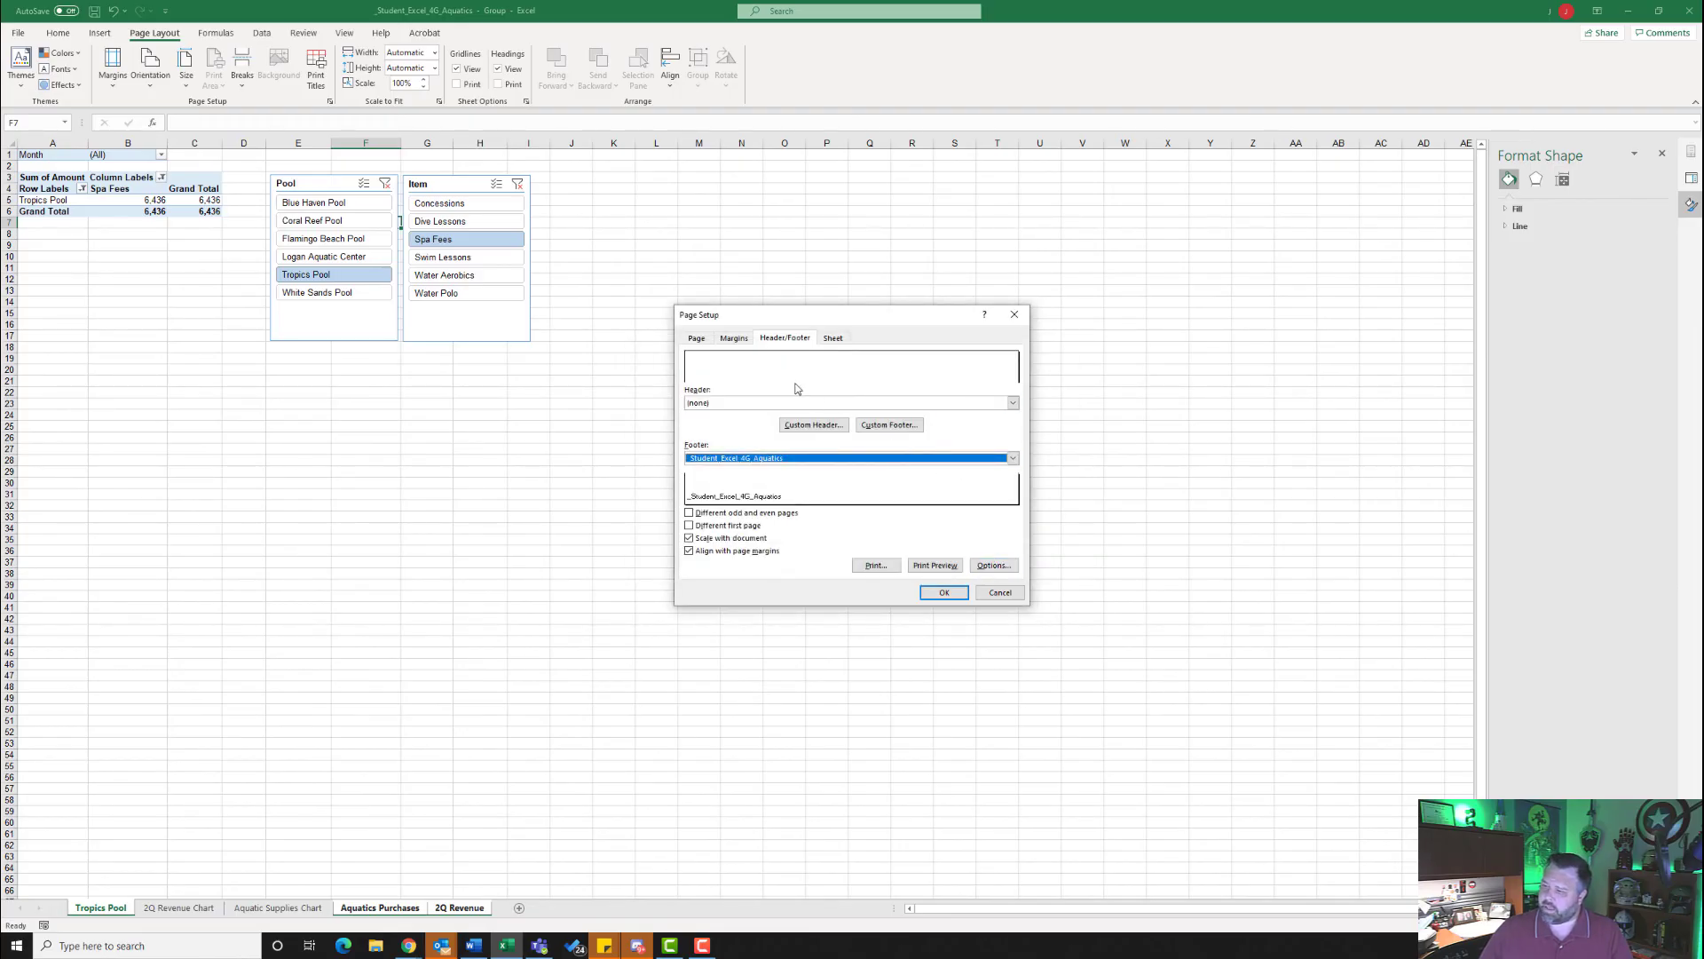
- Center the grouped sheets horizontally on the page and set them to landscape, fitted to 1 page wide by 1 tall
left_click(733, 338)
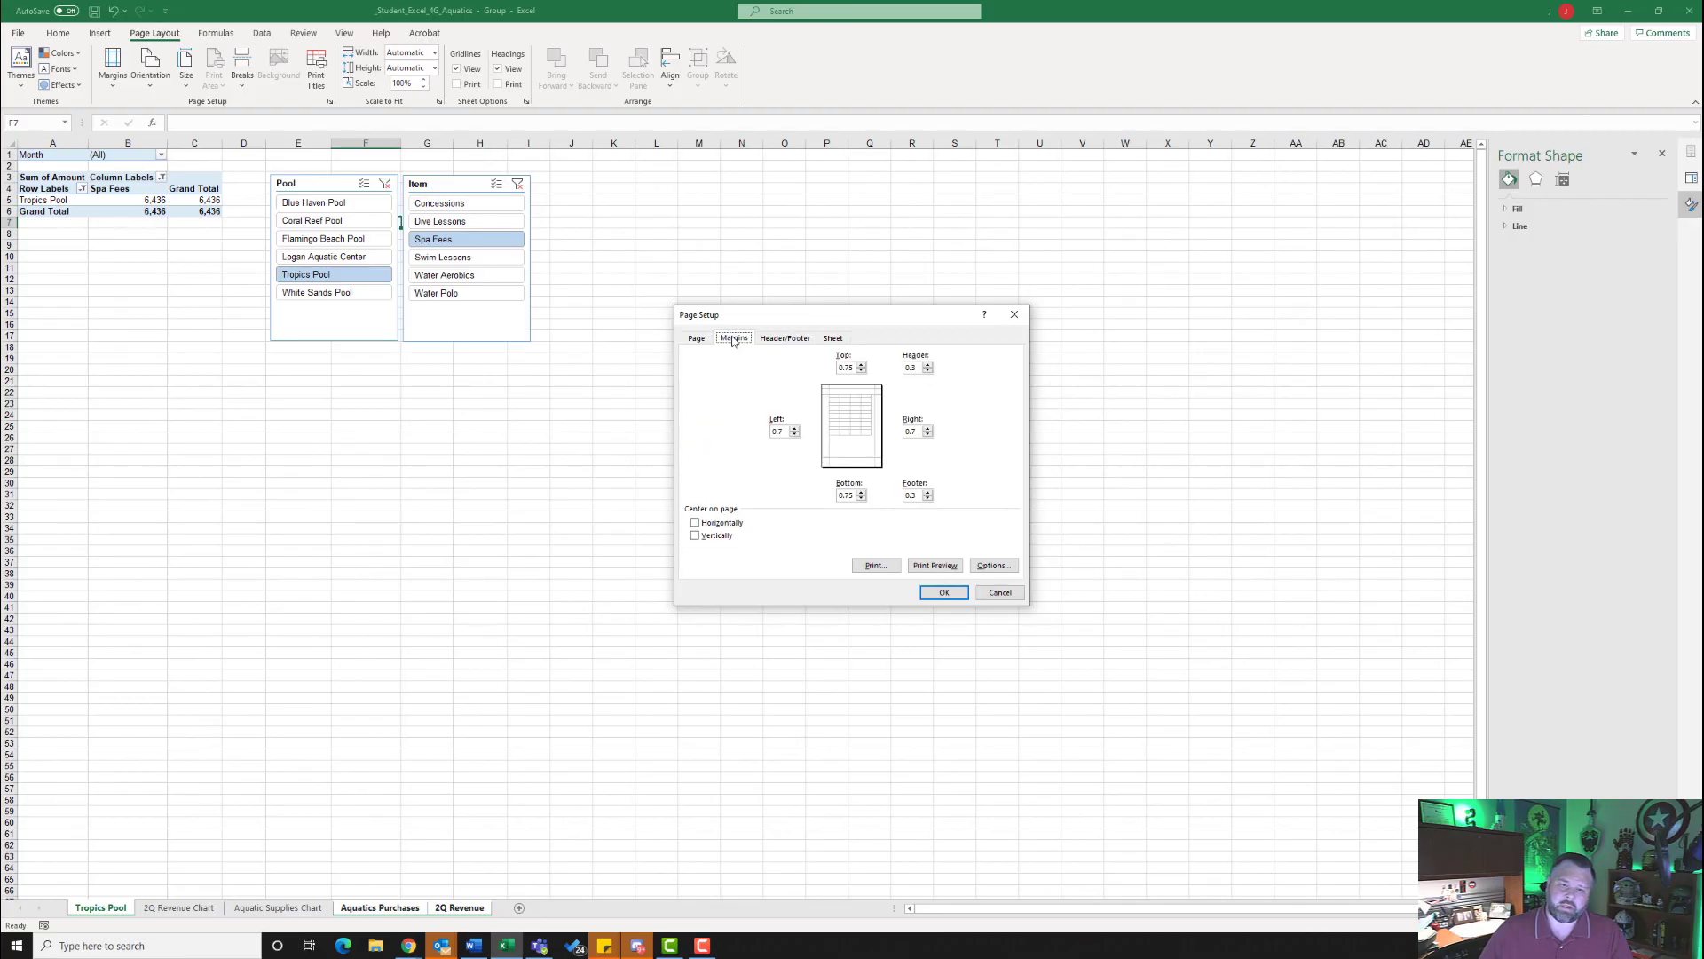
left_click(706, 524)
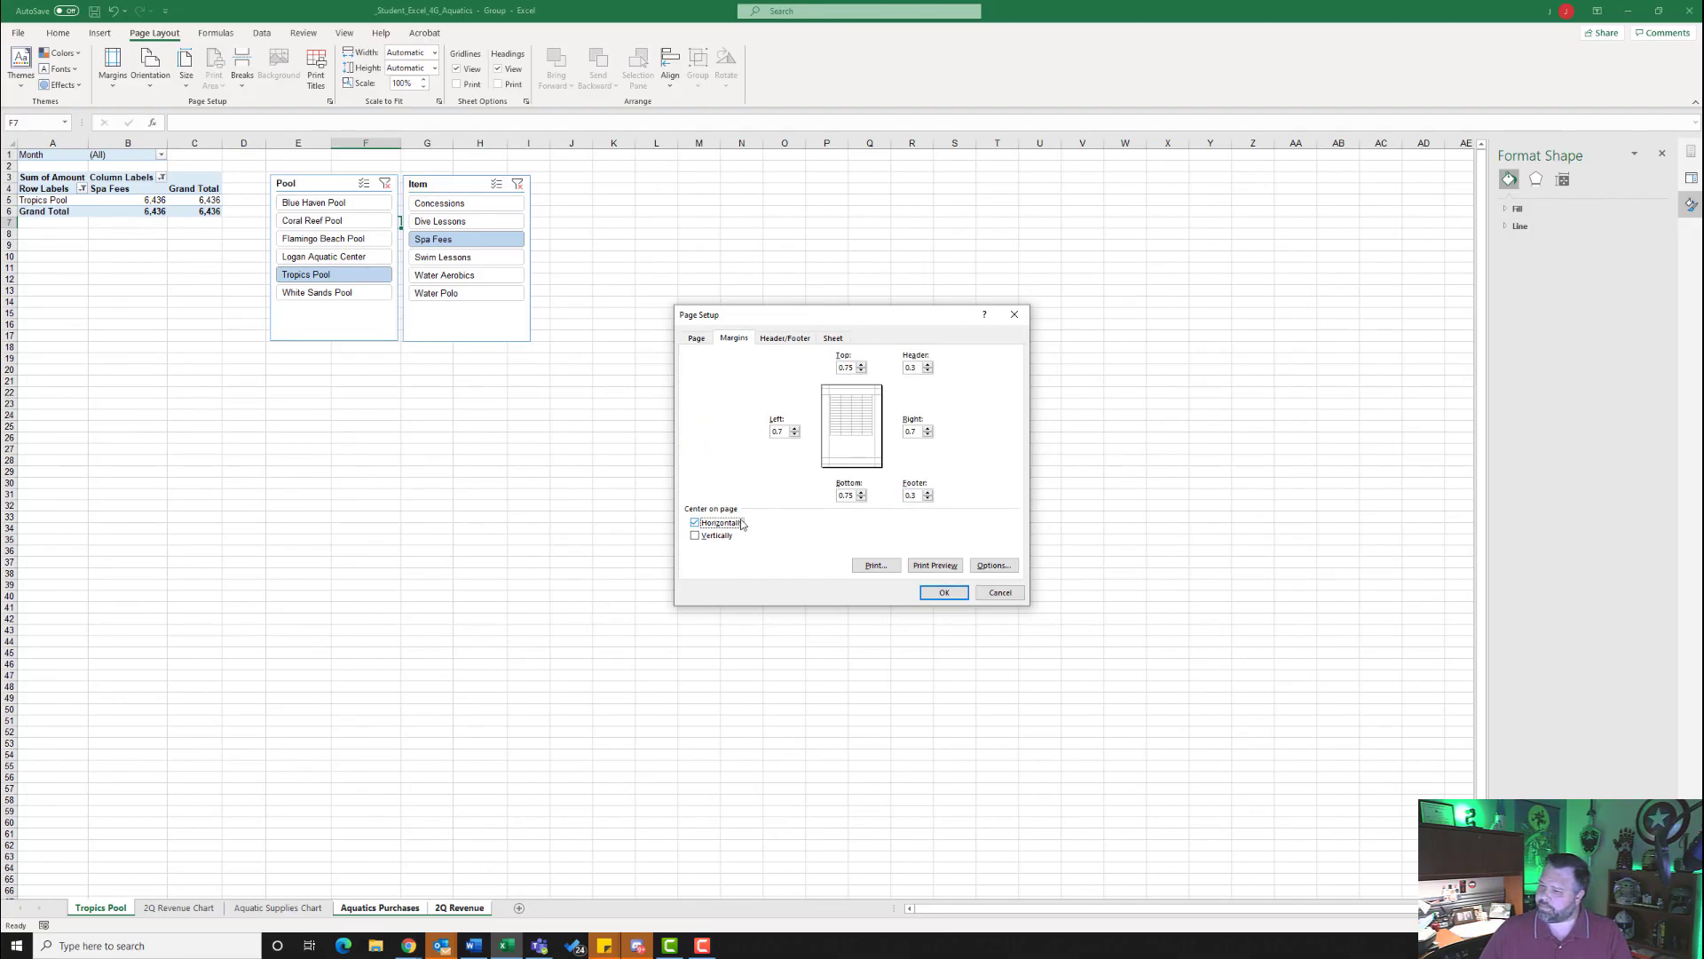
left_click(695, 338)
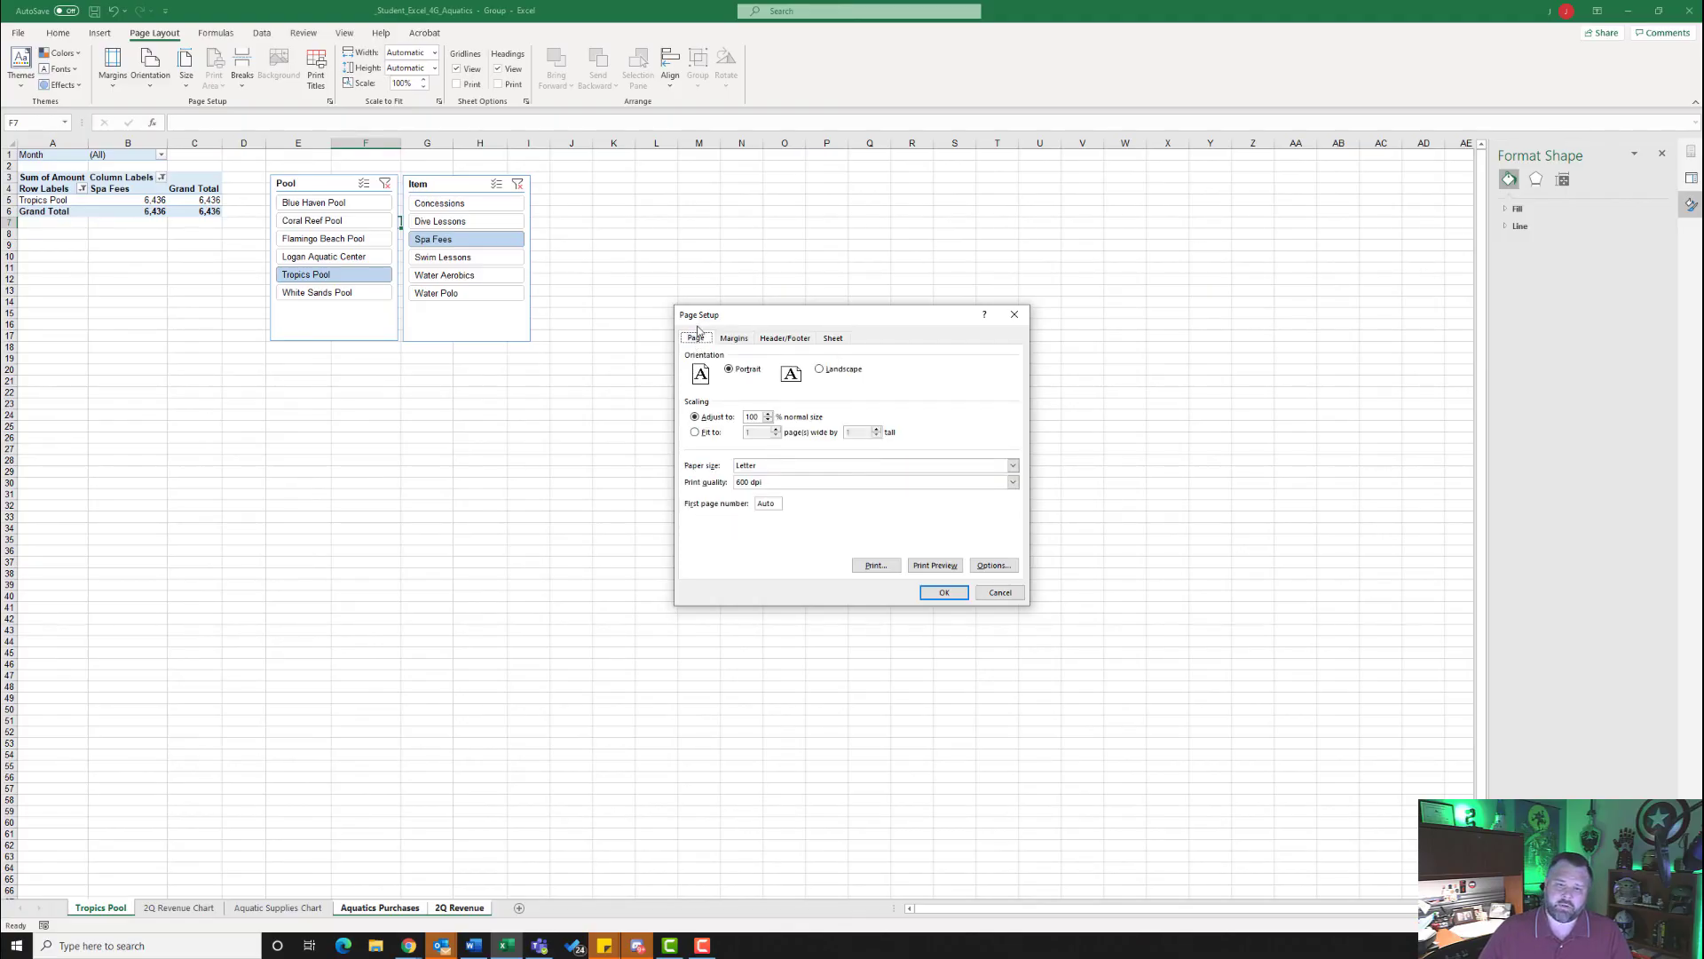
left_click(822, 372)
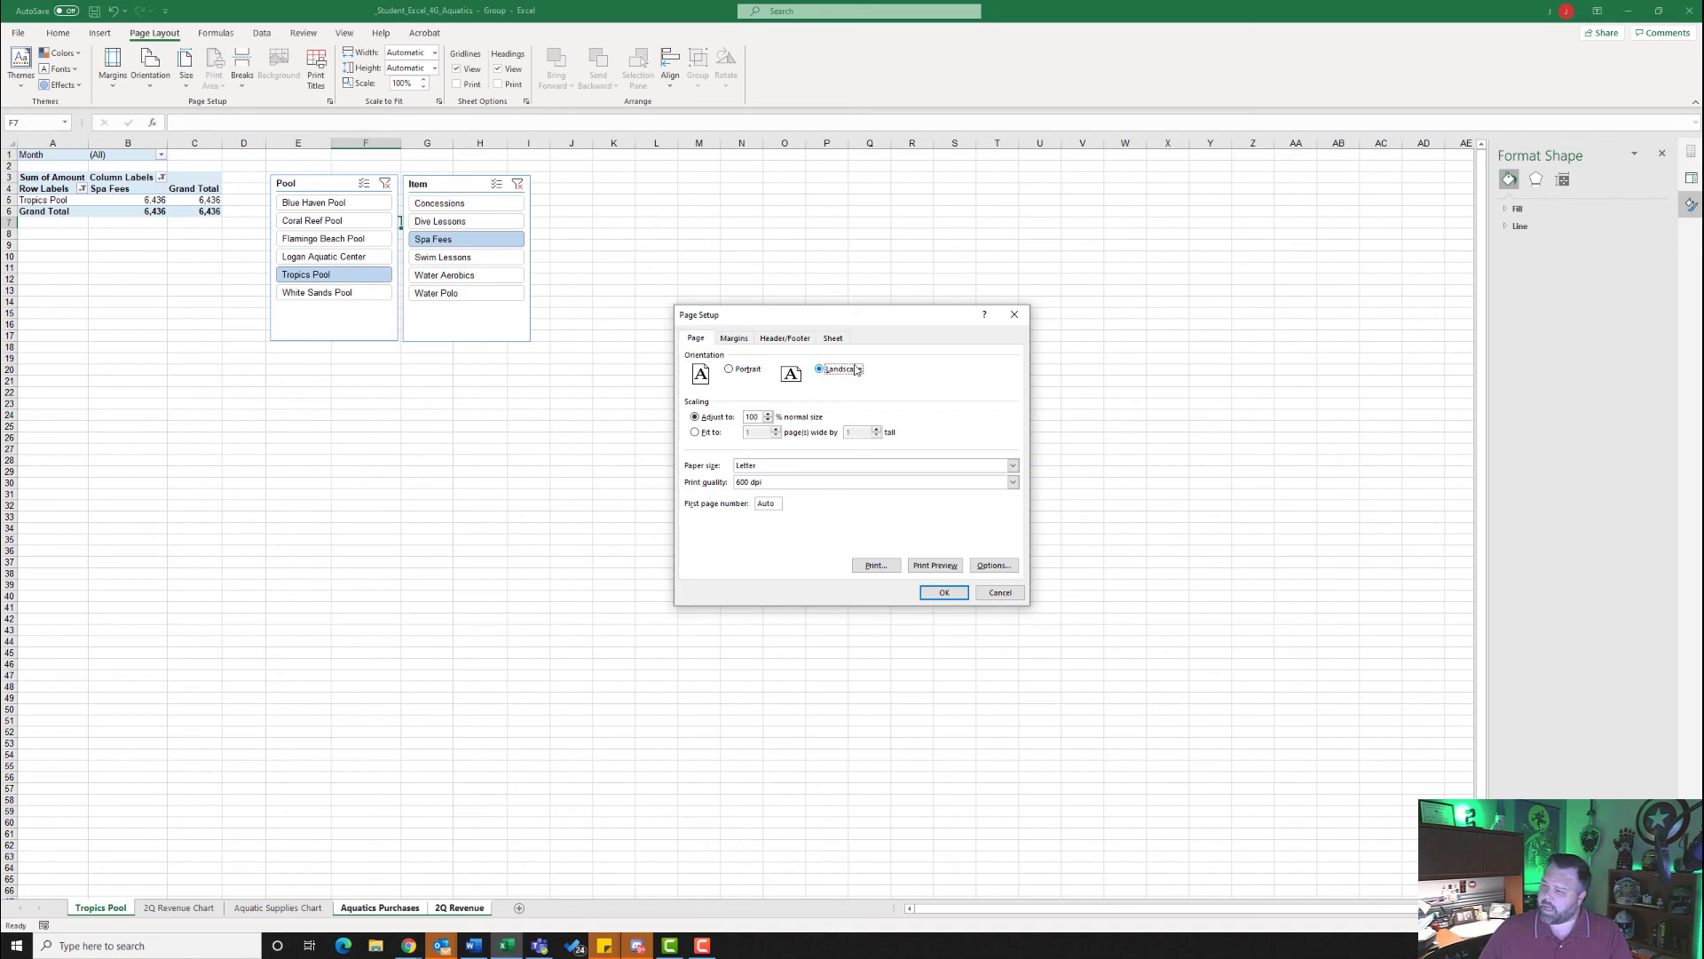
left_click(695, 432)
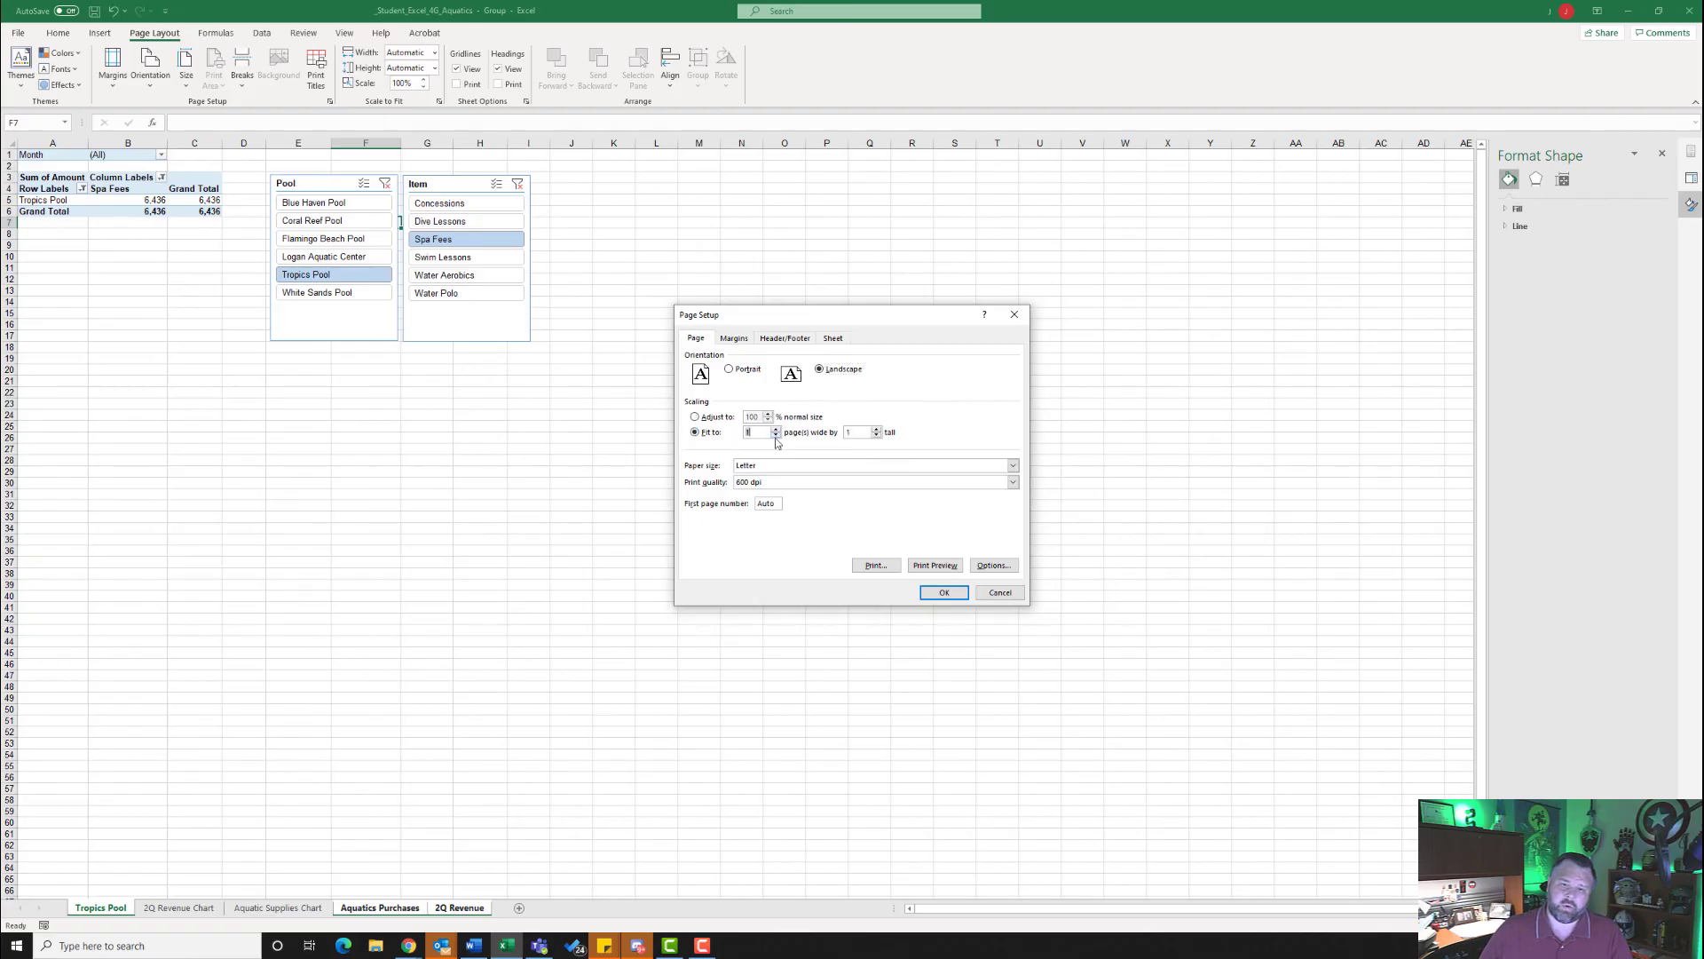
left_click(958, 594)
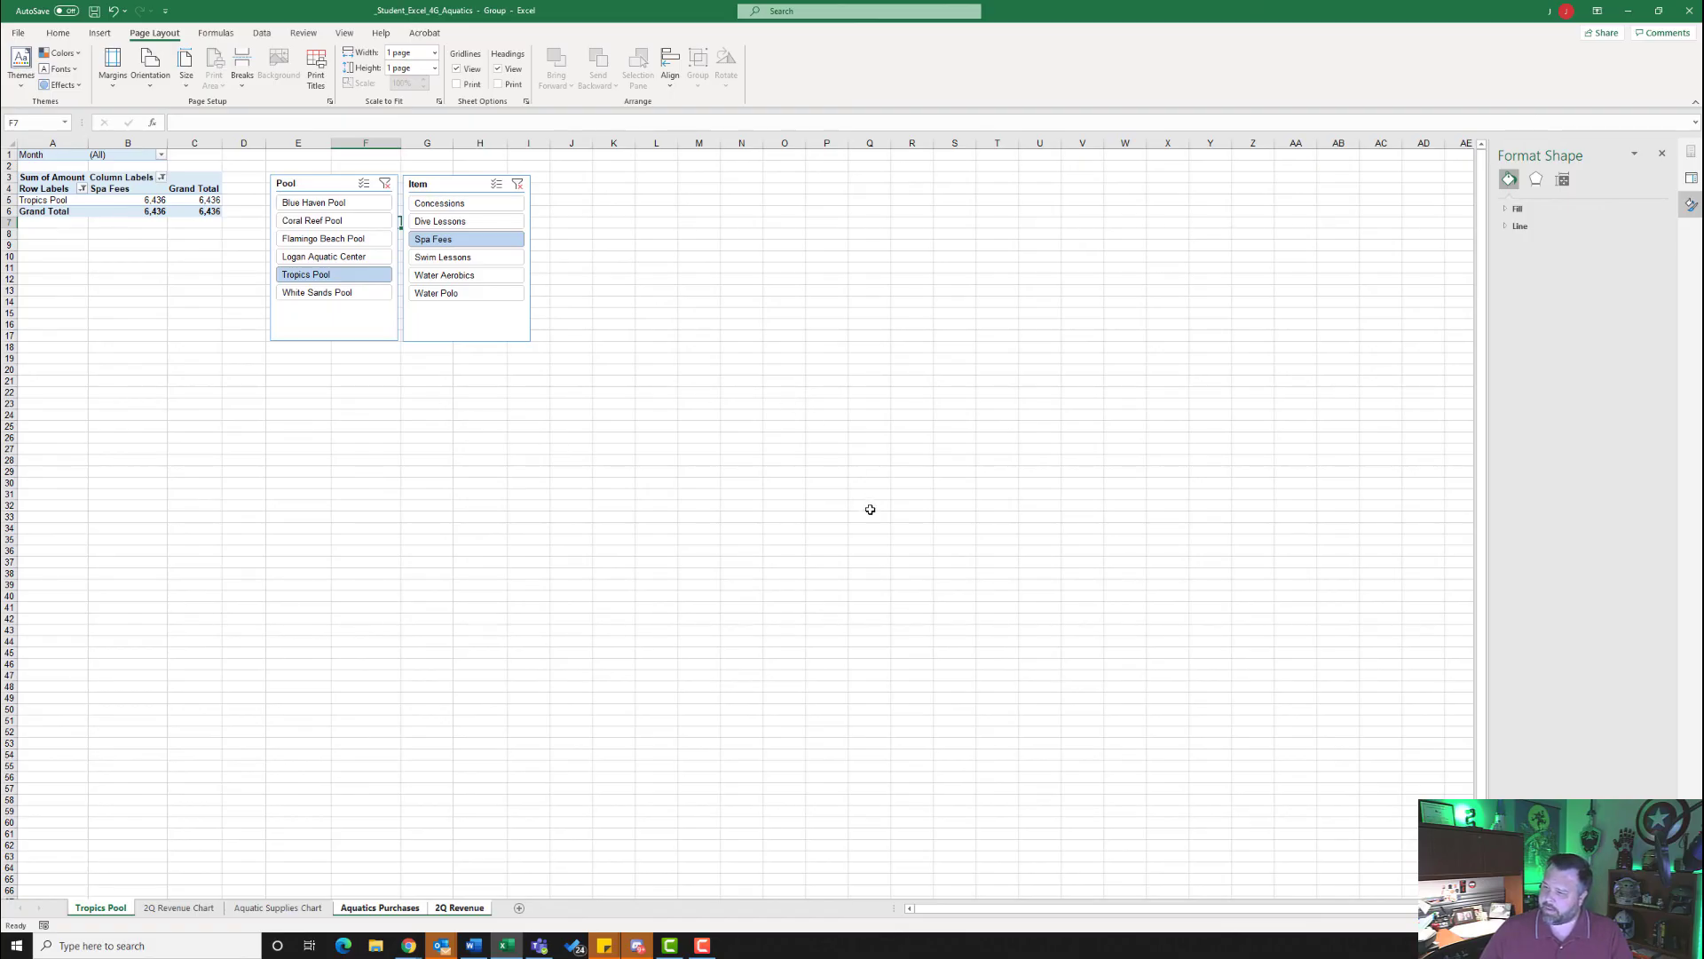
- Ungroup the worksheets with Aquatics Purchases as the active sheet
right_click(370, 909)
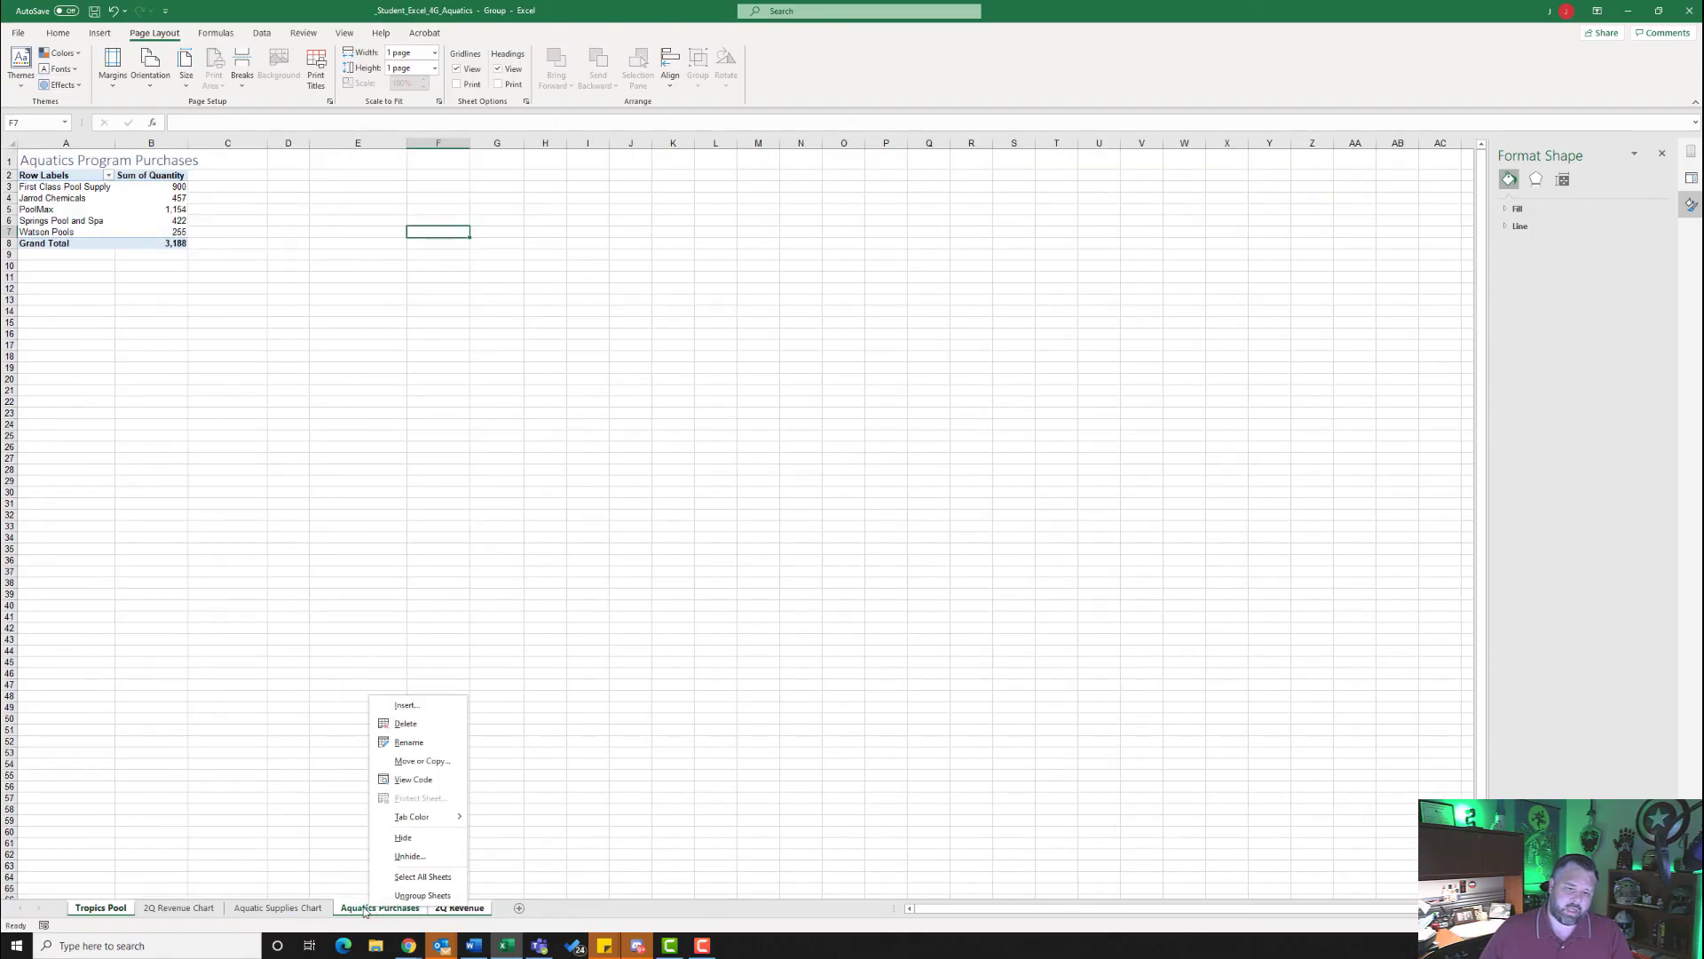
left_click(422, 895)
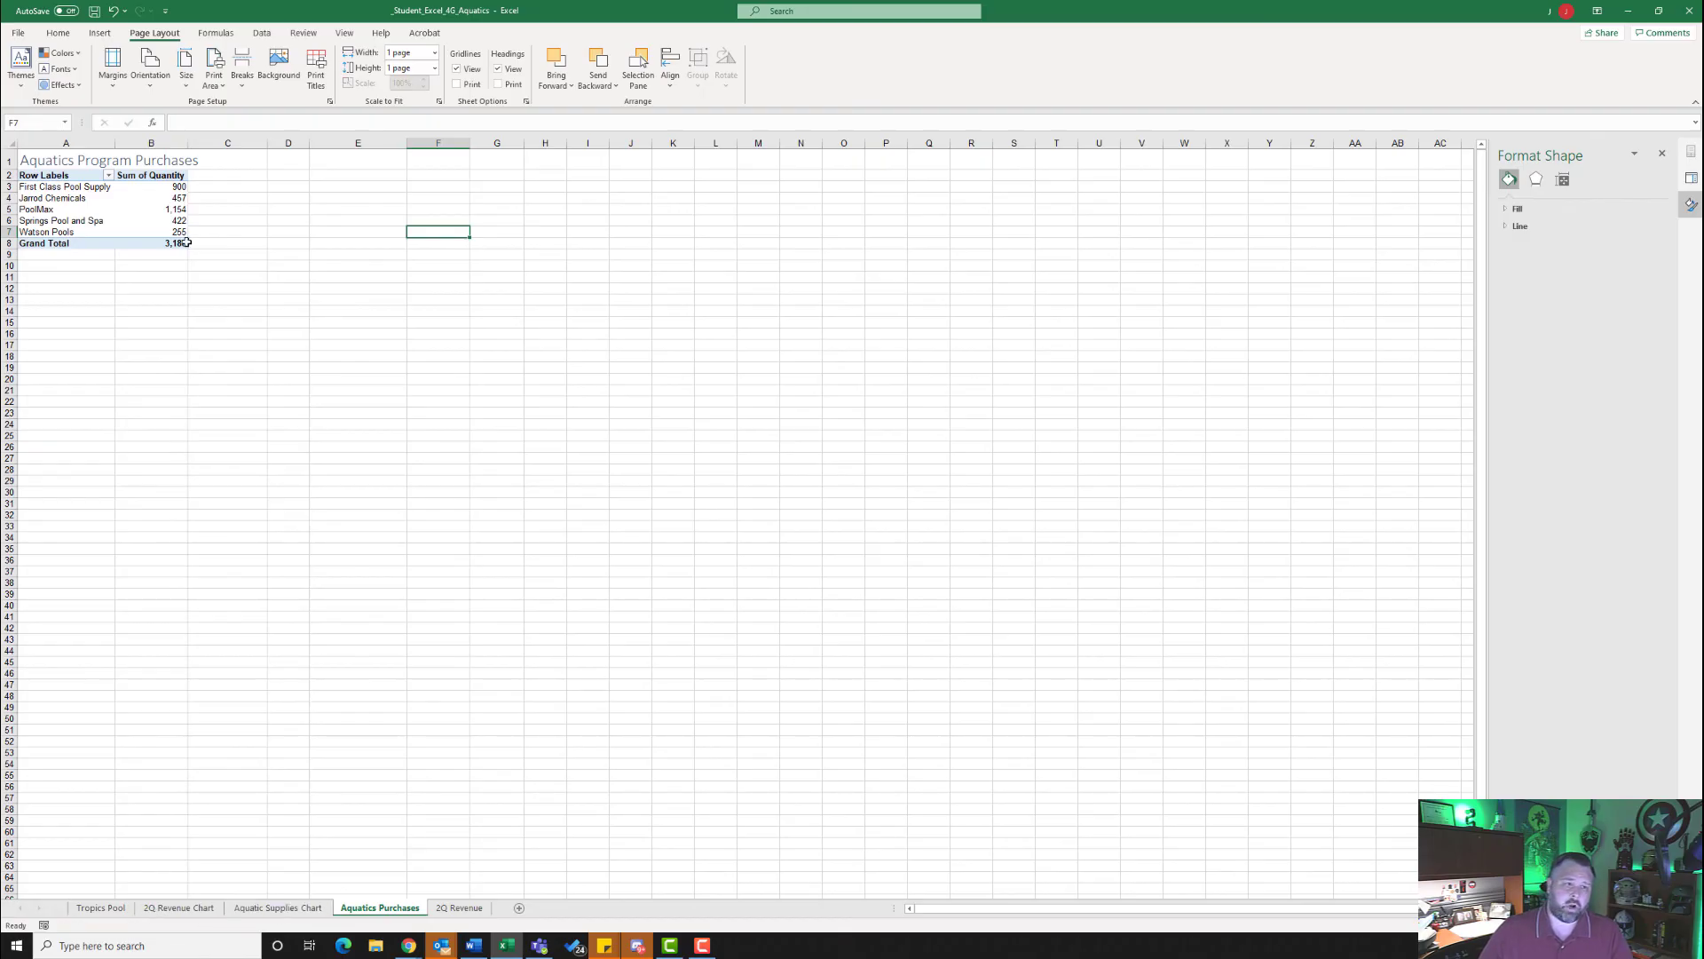
- Show all document properties and enter the tags "aquatic revenue, supplies" and the subject "cgs"
left_click(18, 34)
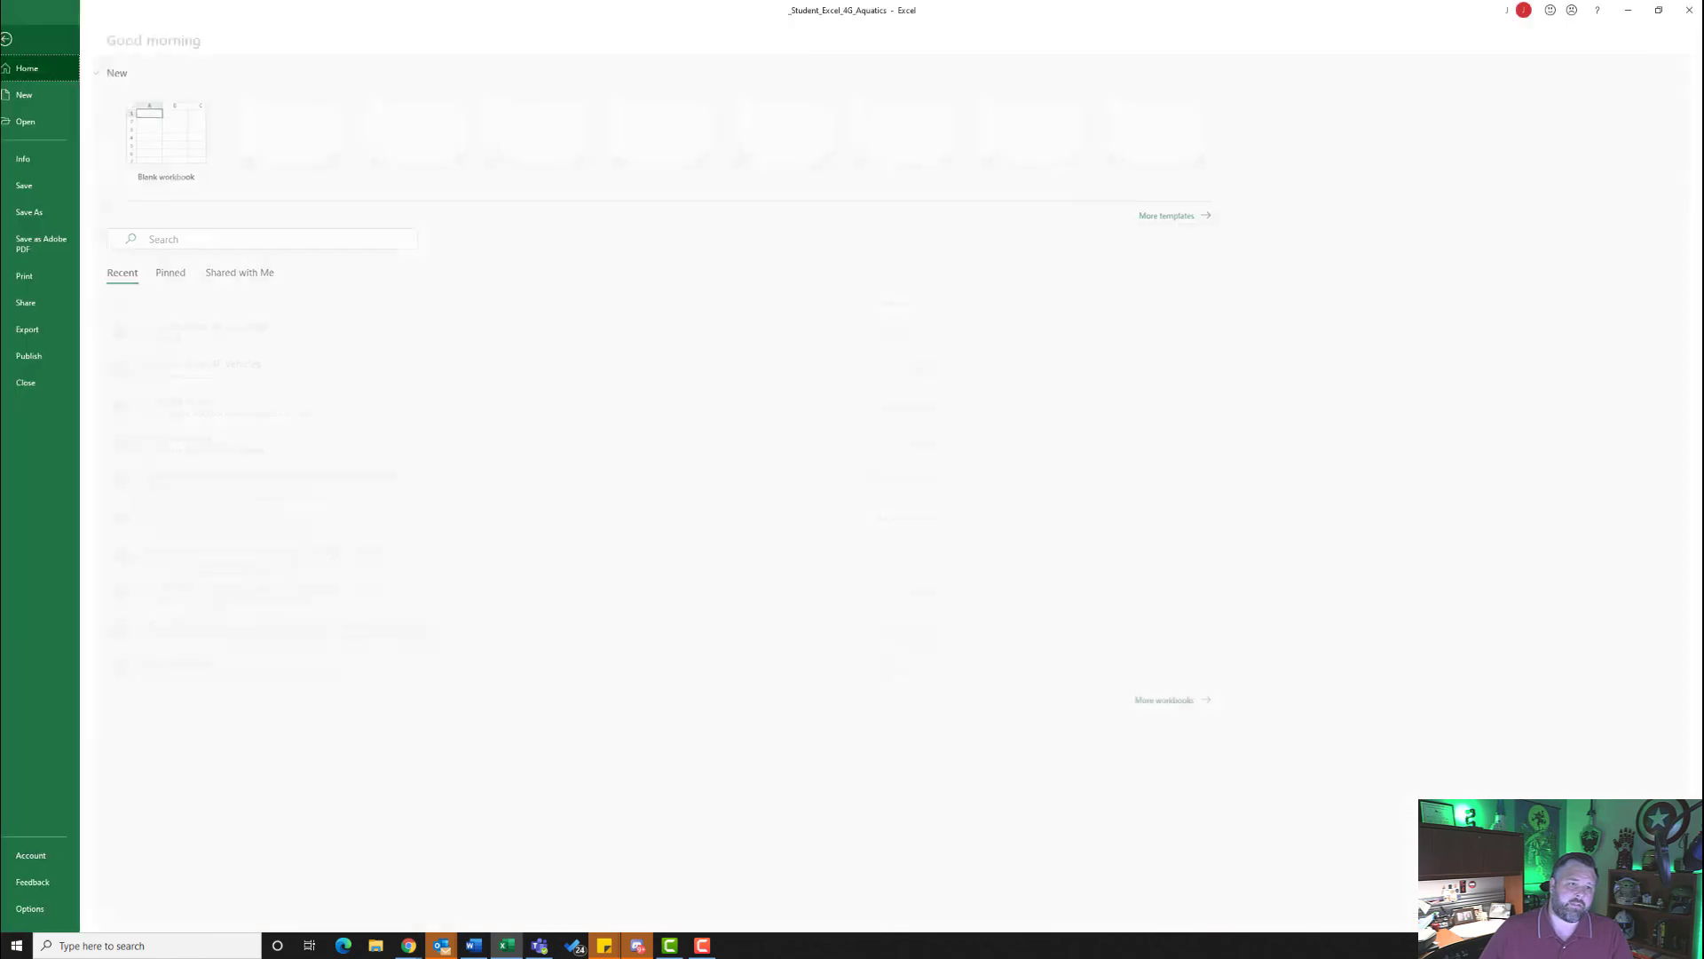
left_click(43, 159)
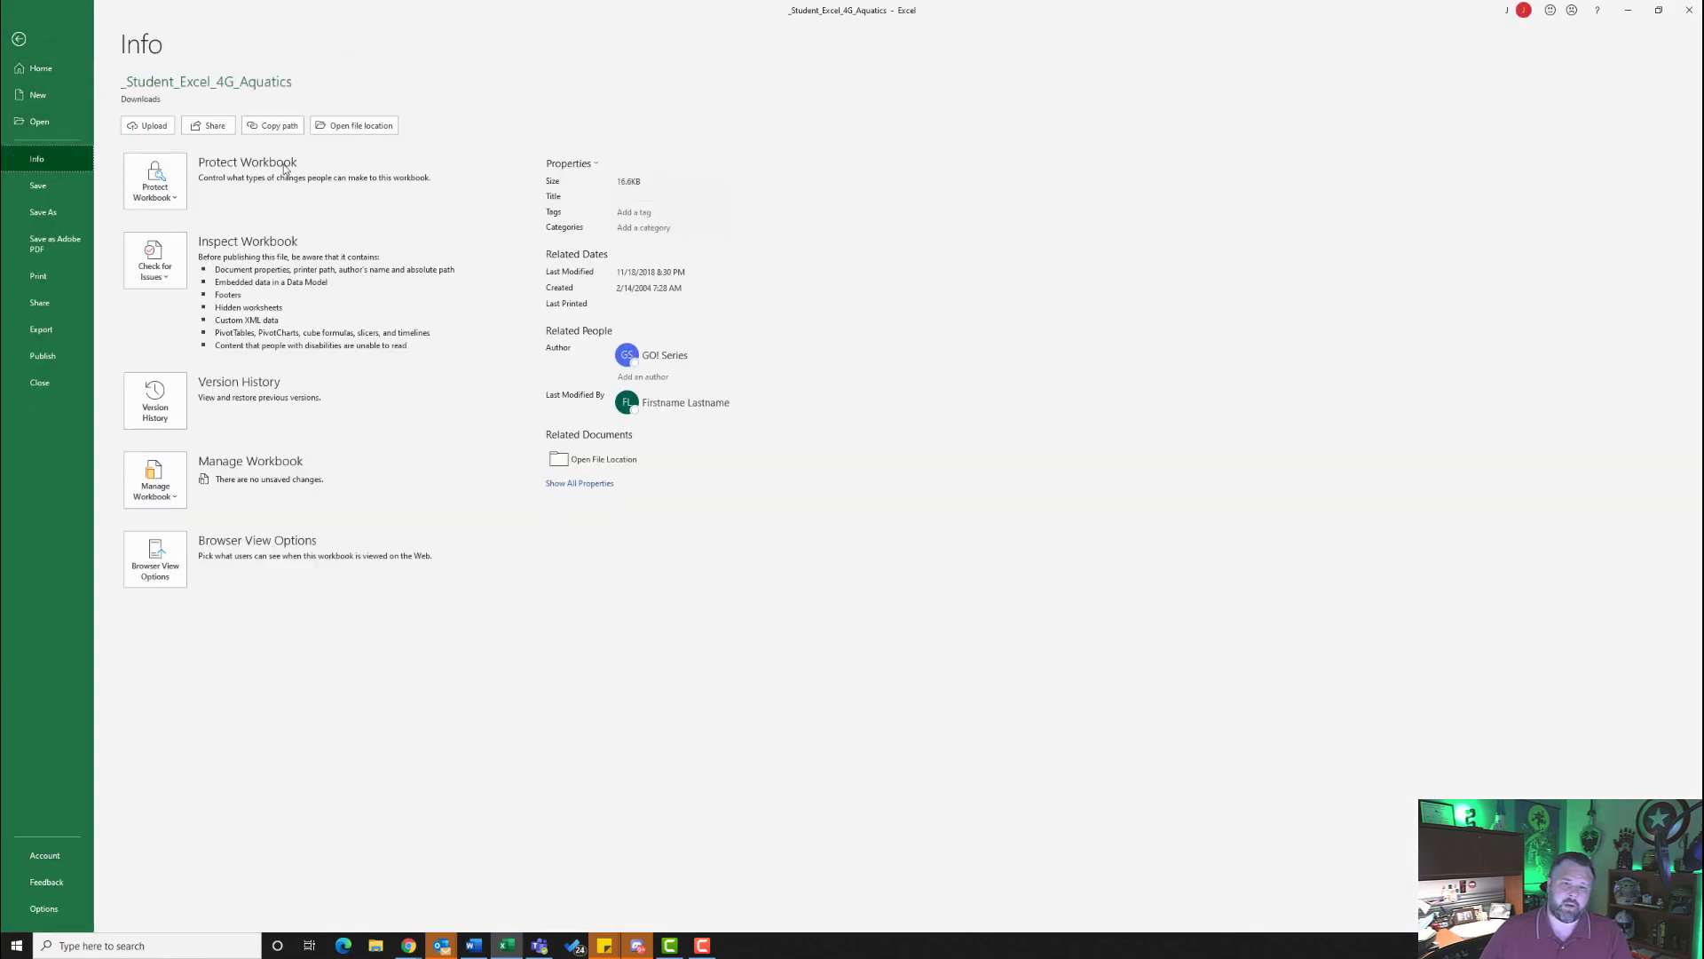
left_click(583, 485)
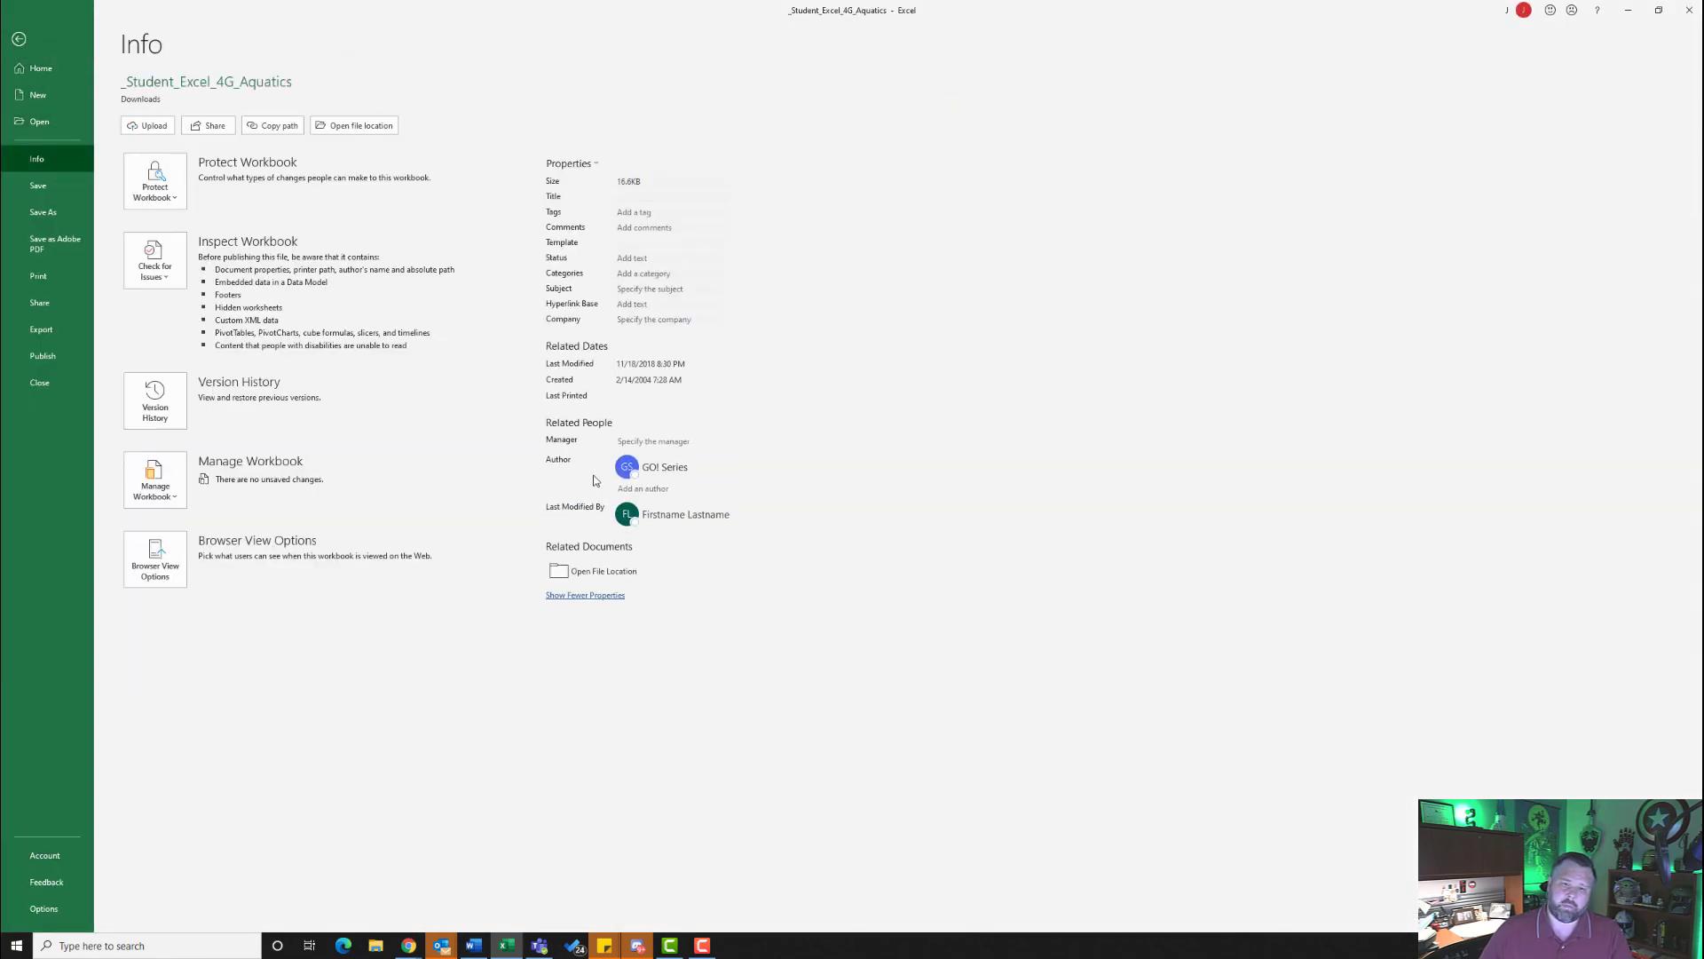
left_click(634, 214)
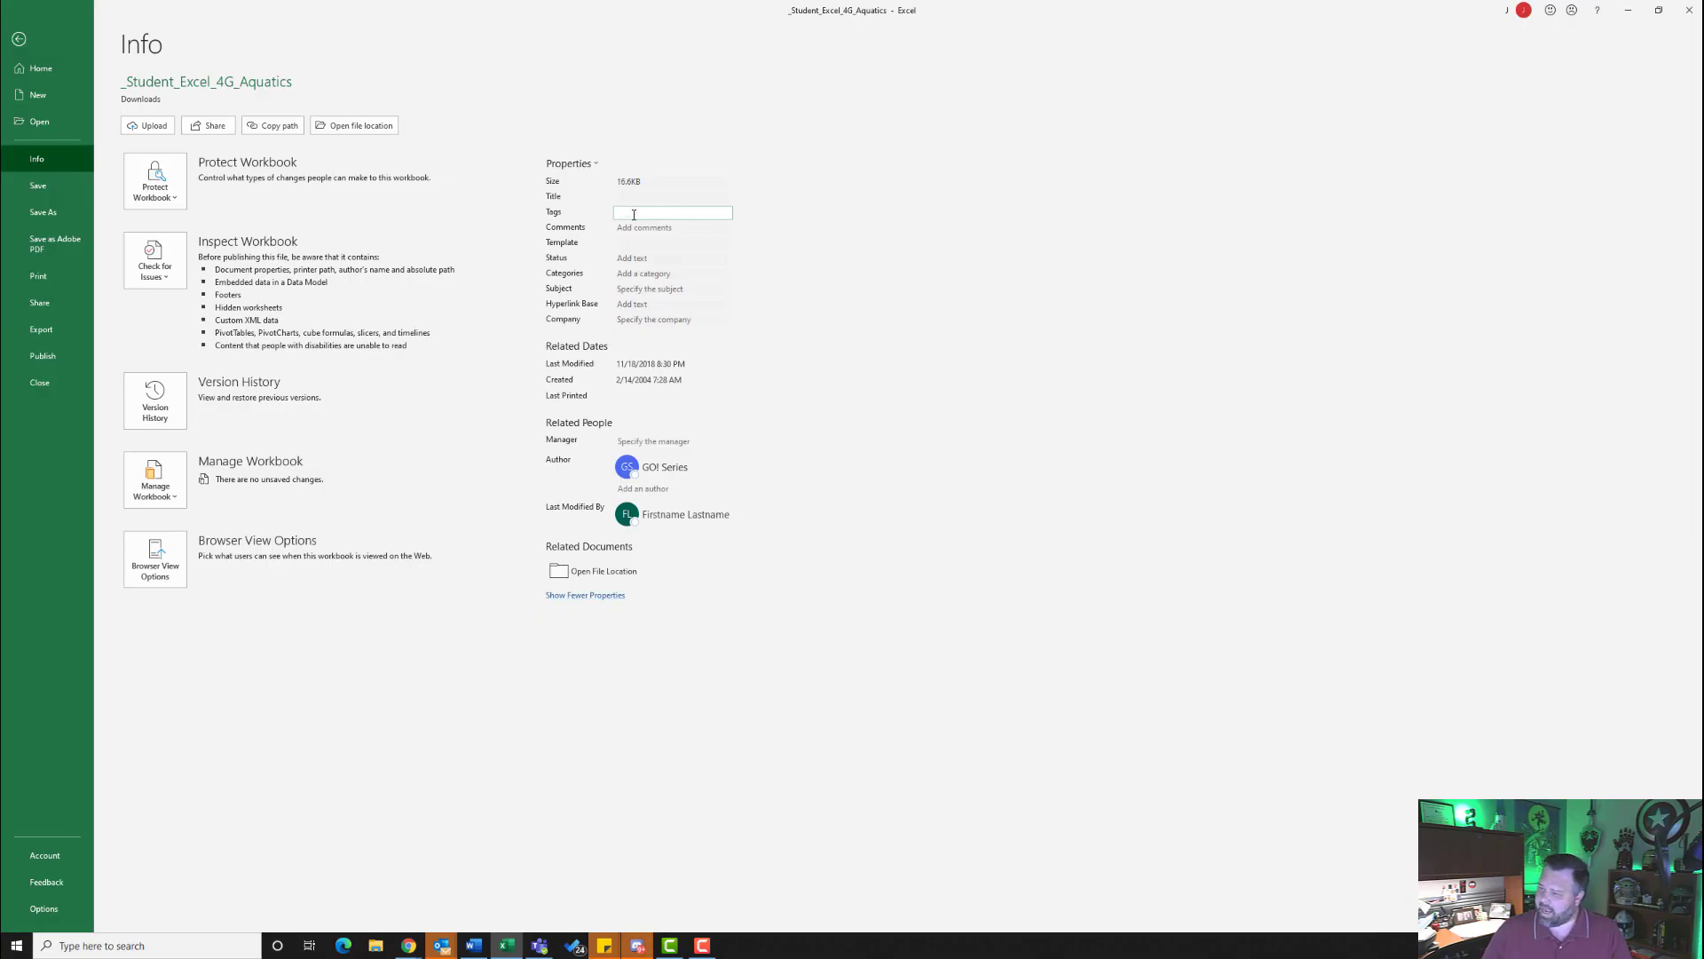
type("a")
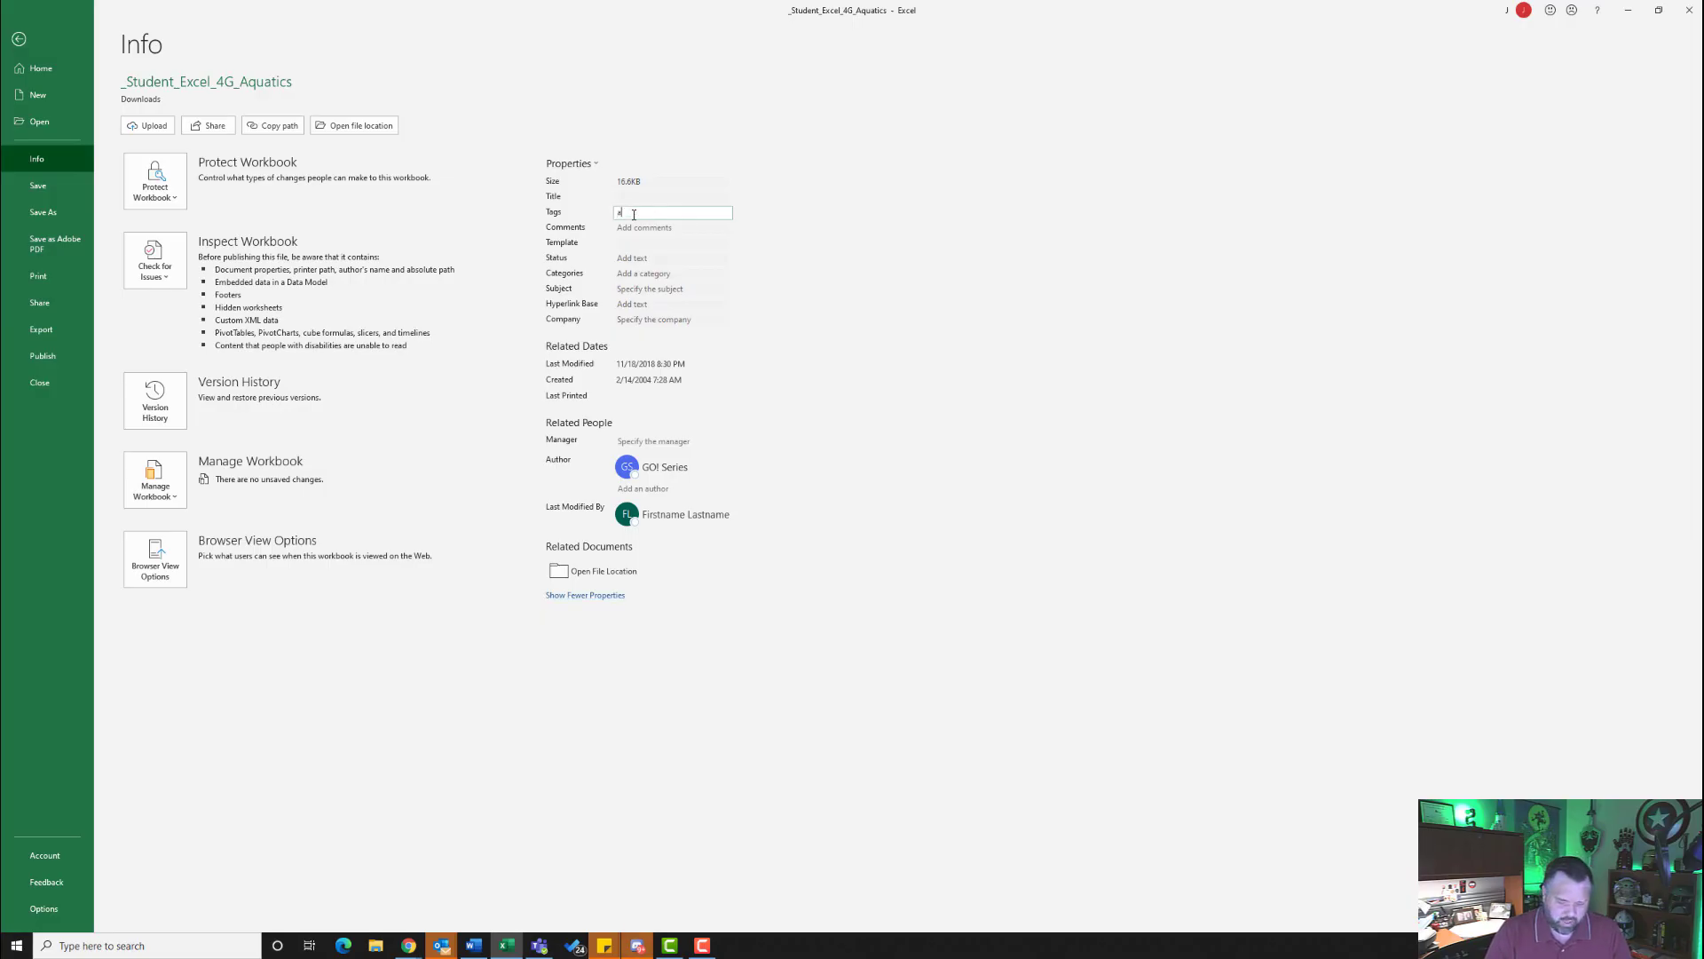
type("quatic")
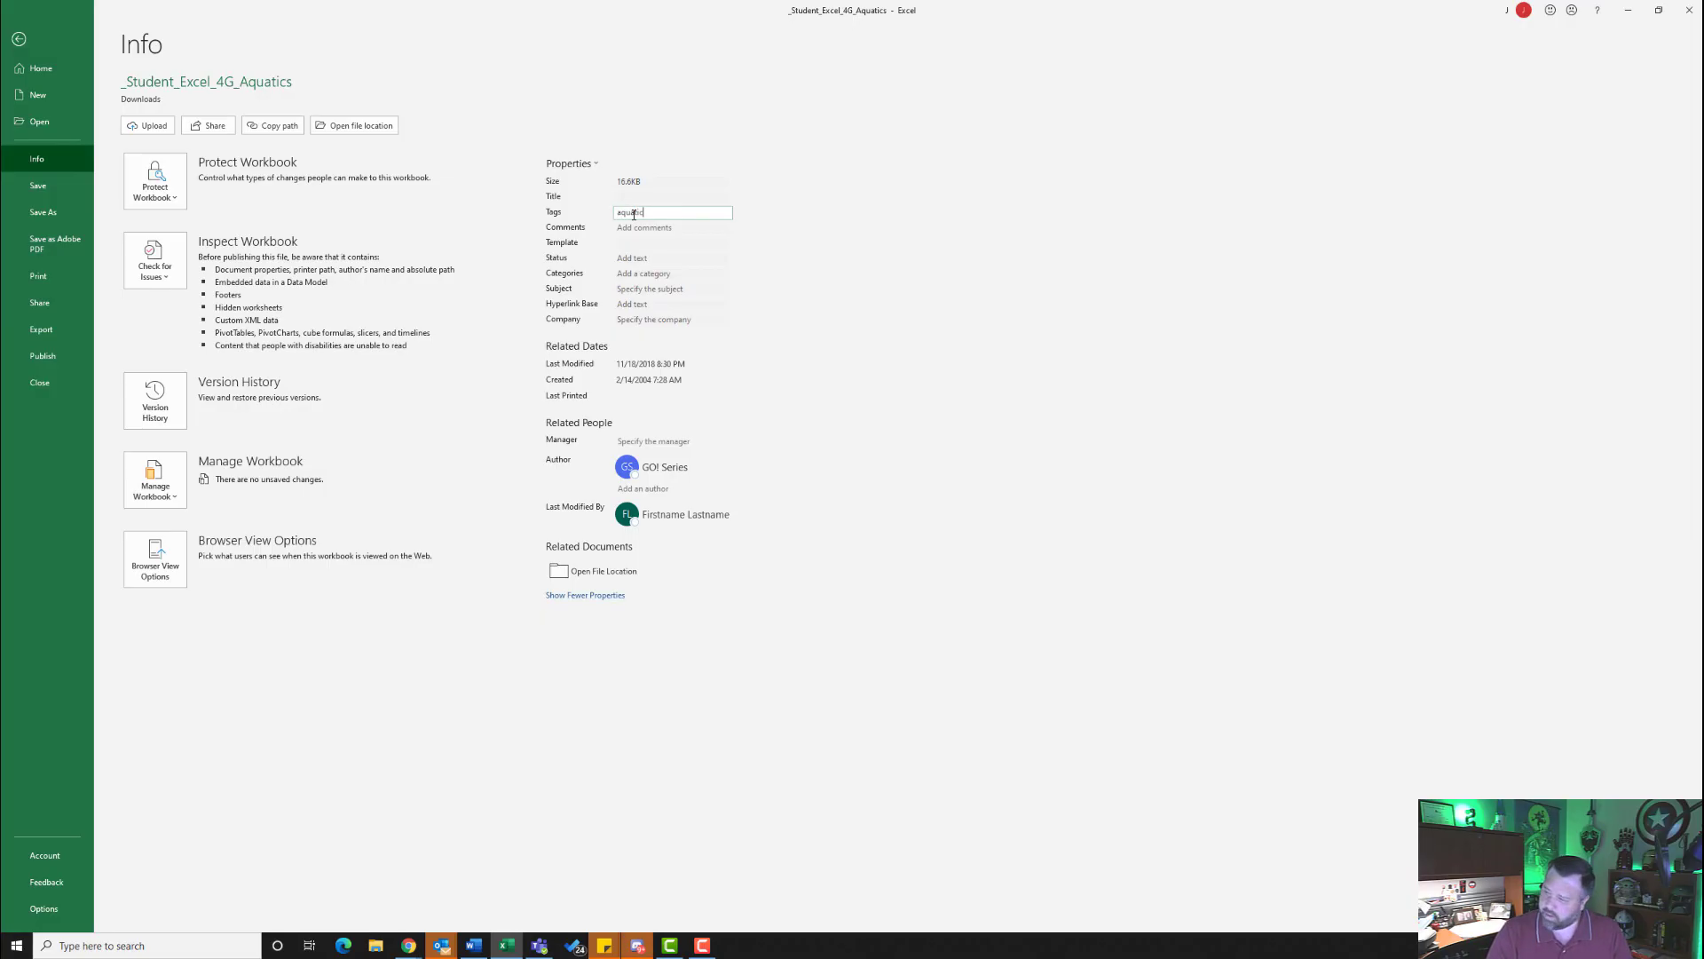
type(" revenu")
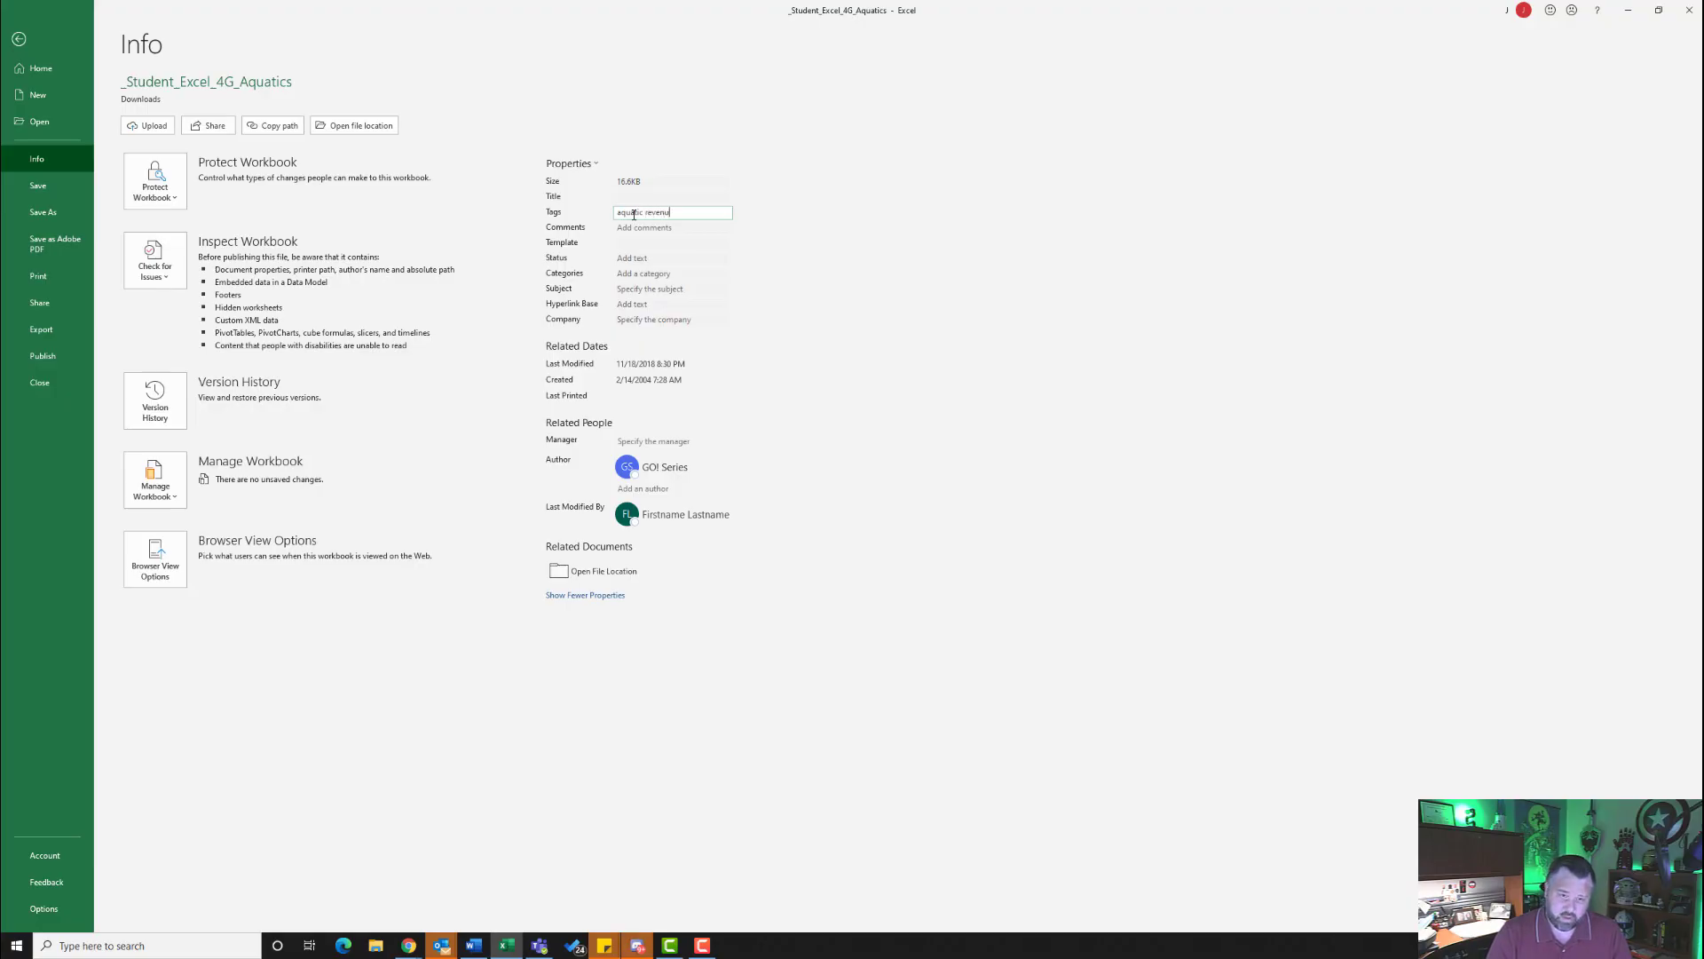
type("e, ")
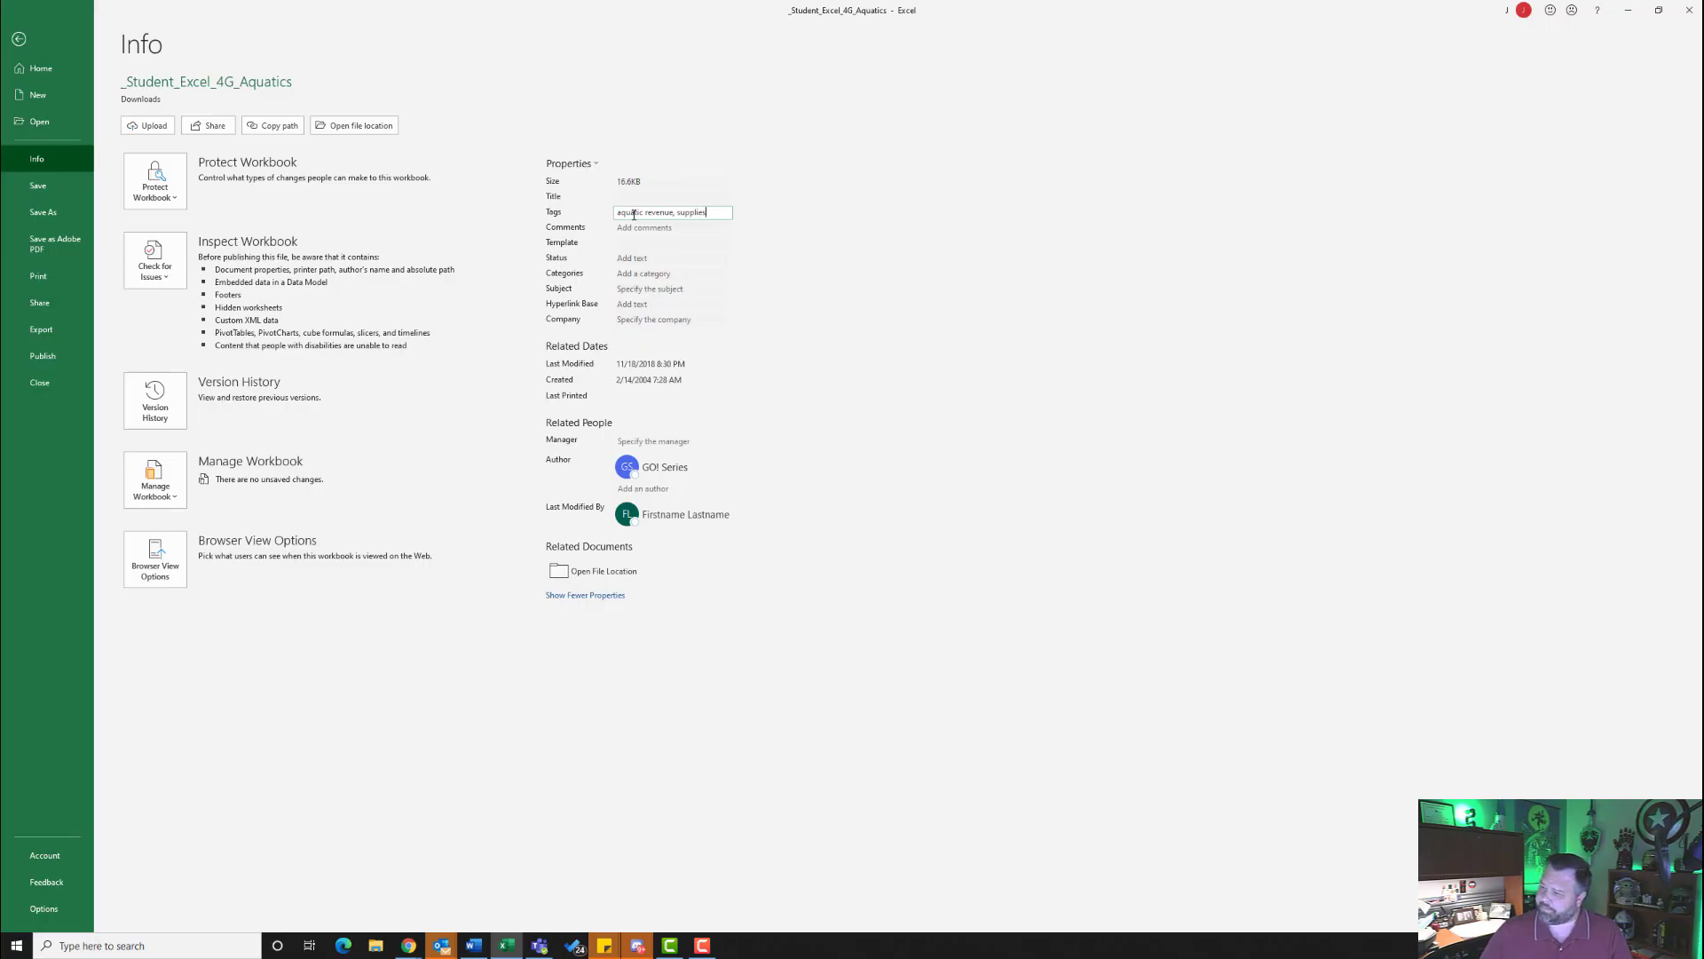
type("supplies")
left_click(640, 290)
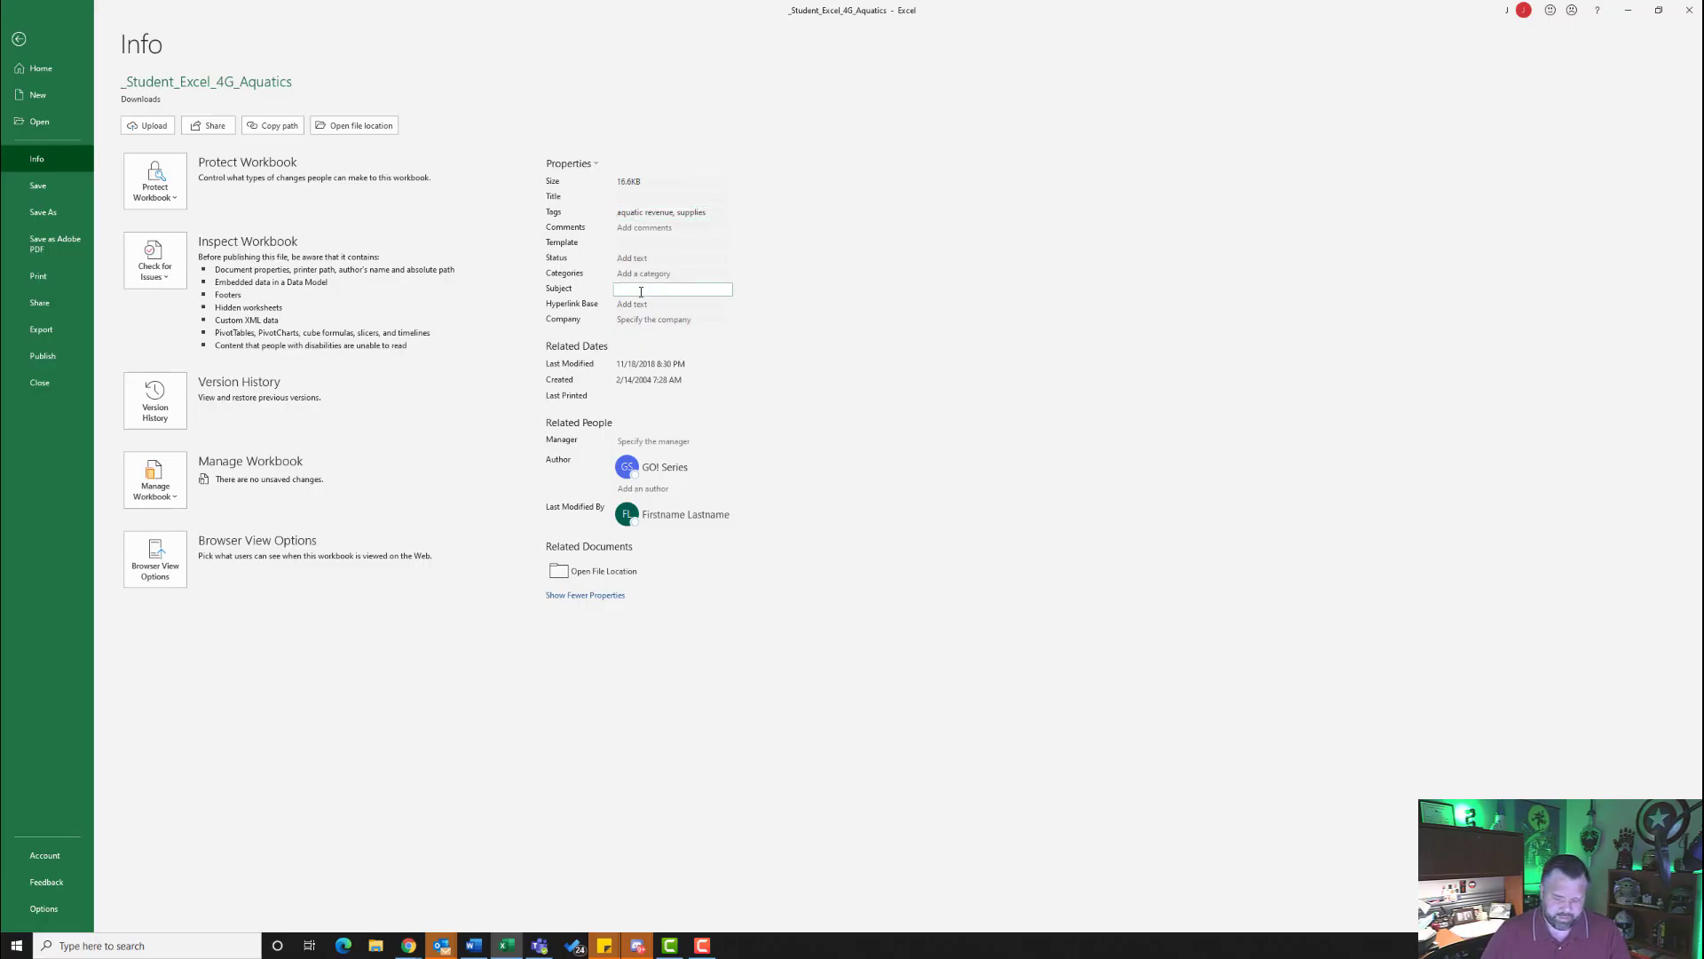
type("cgs")
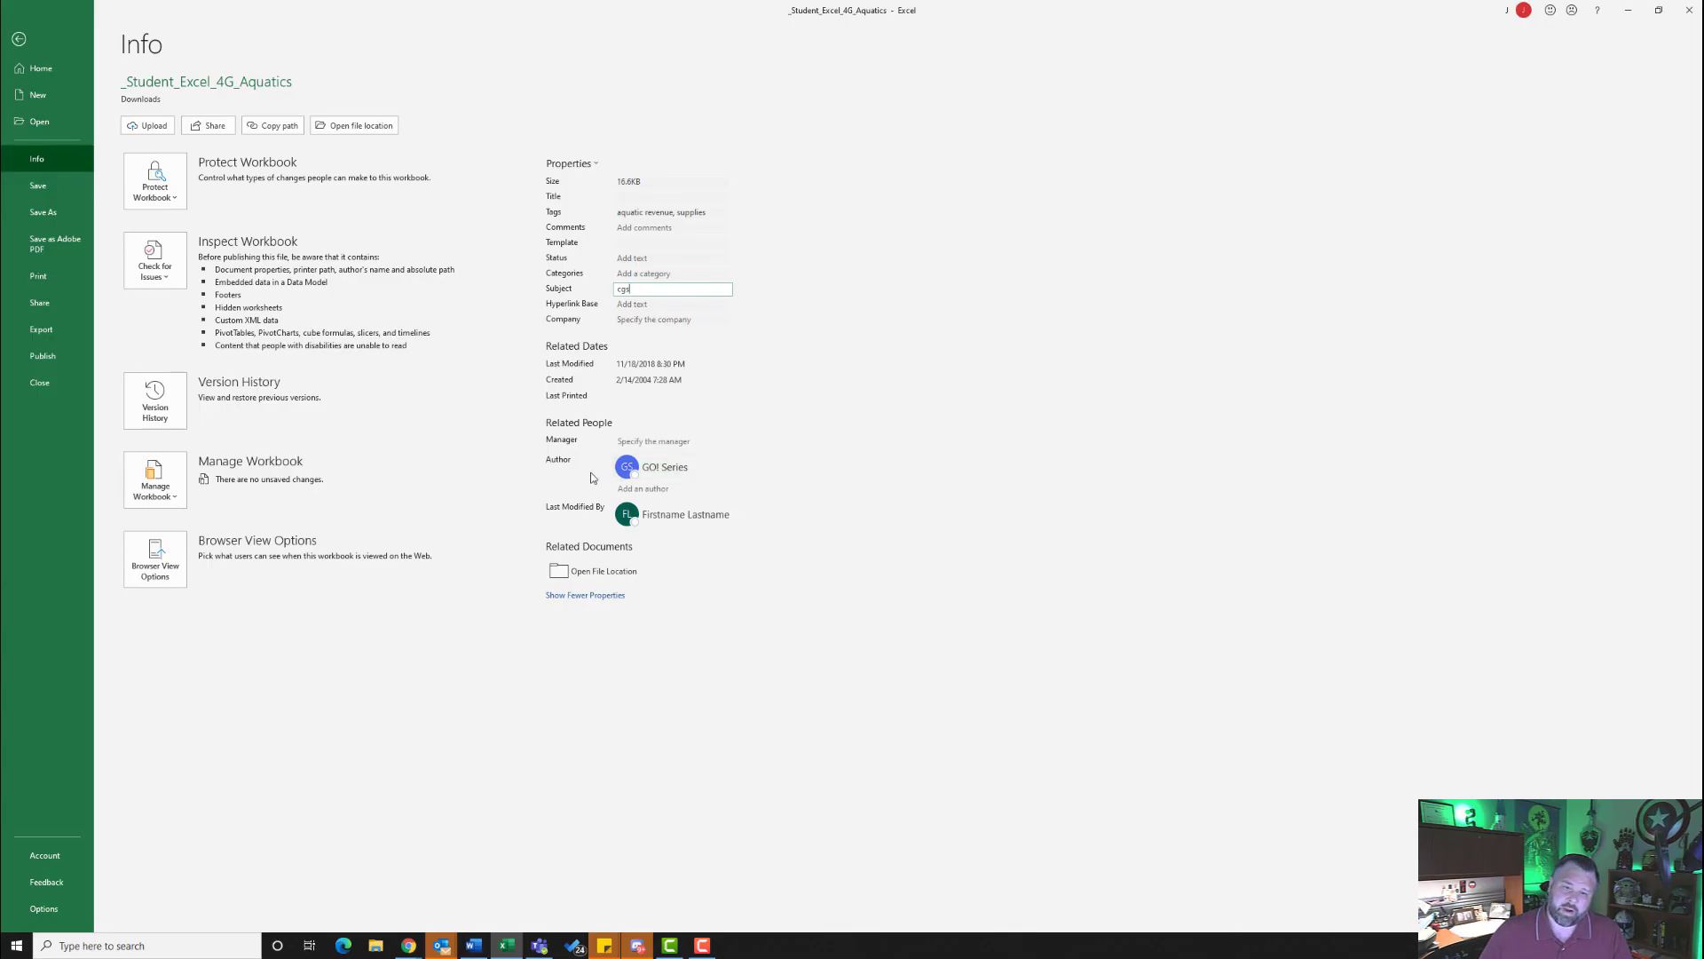
- Replace the GO! Series author with the student's full name in the document properties and save the workbook
right_click(667, 470)
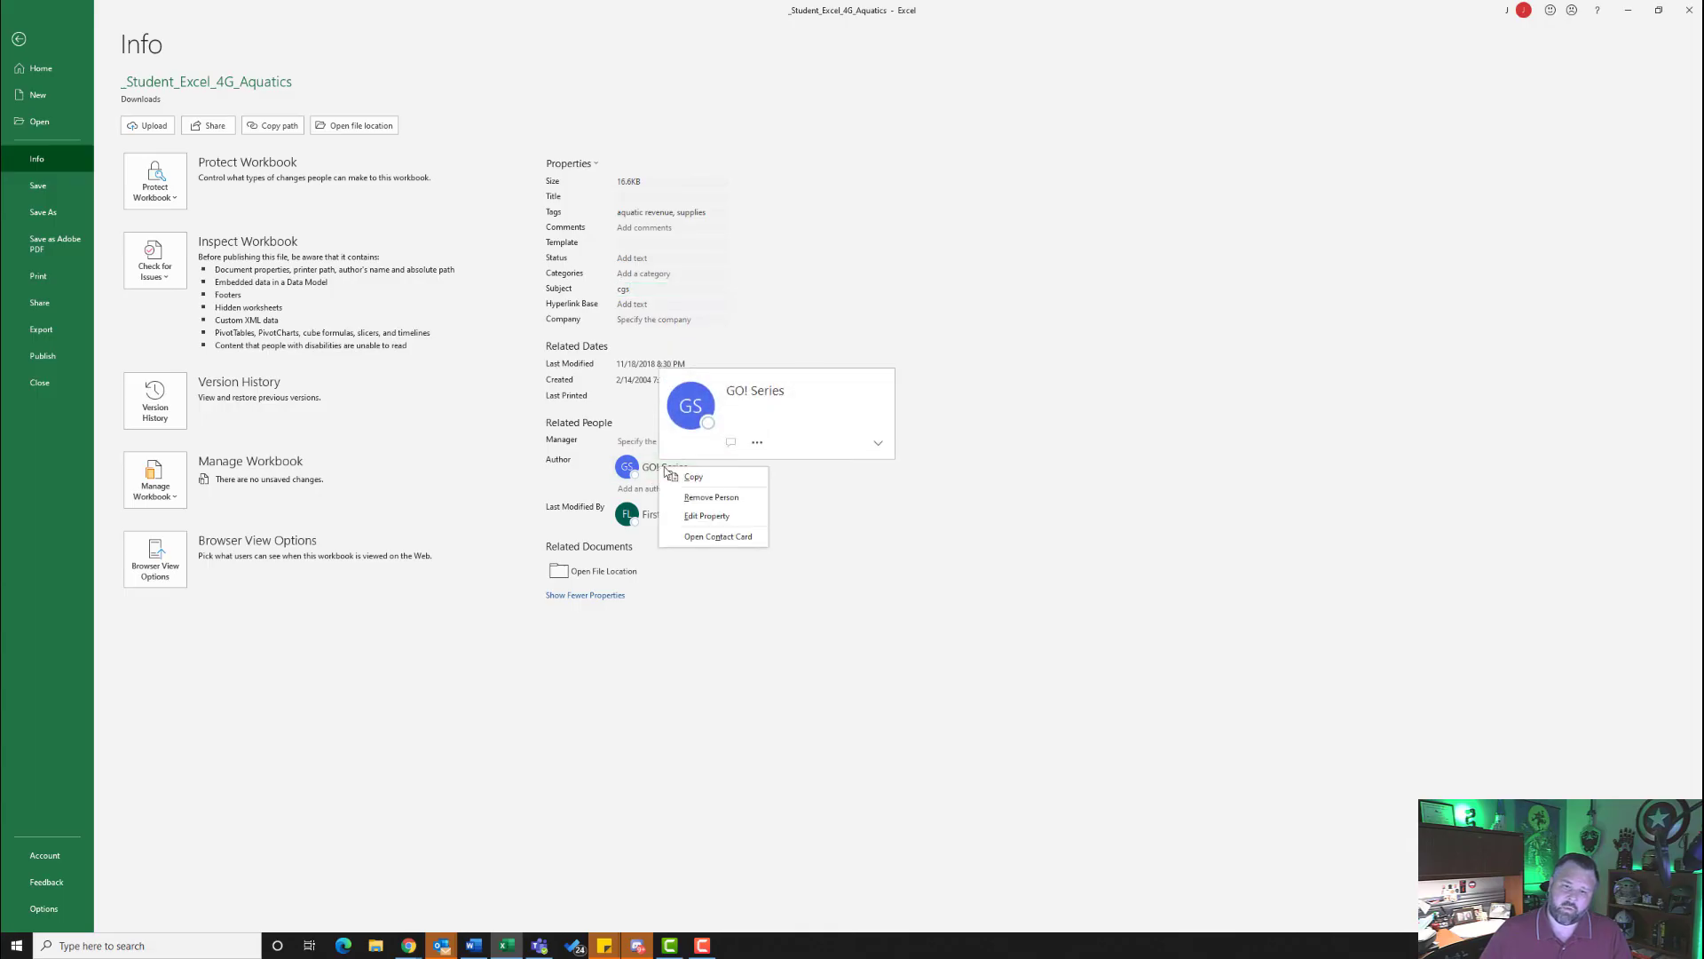
left_click(712, 497)
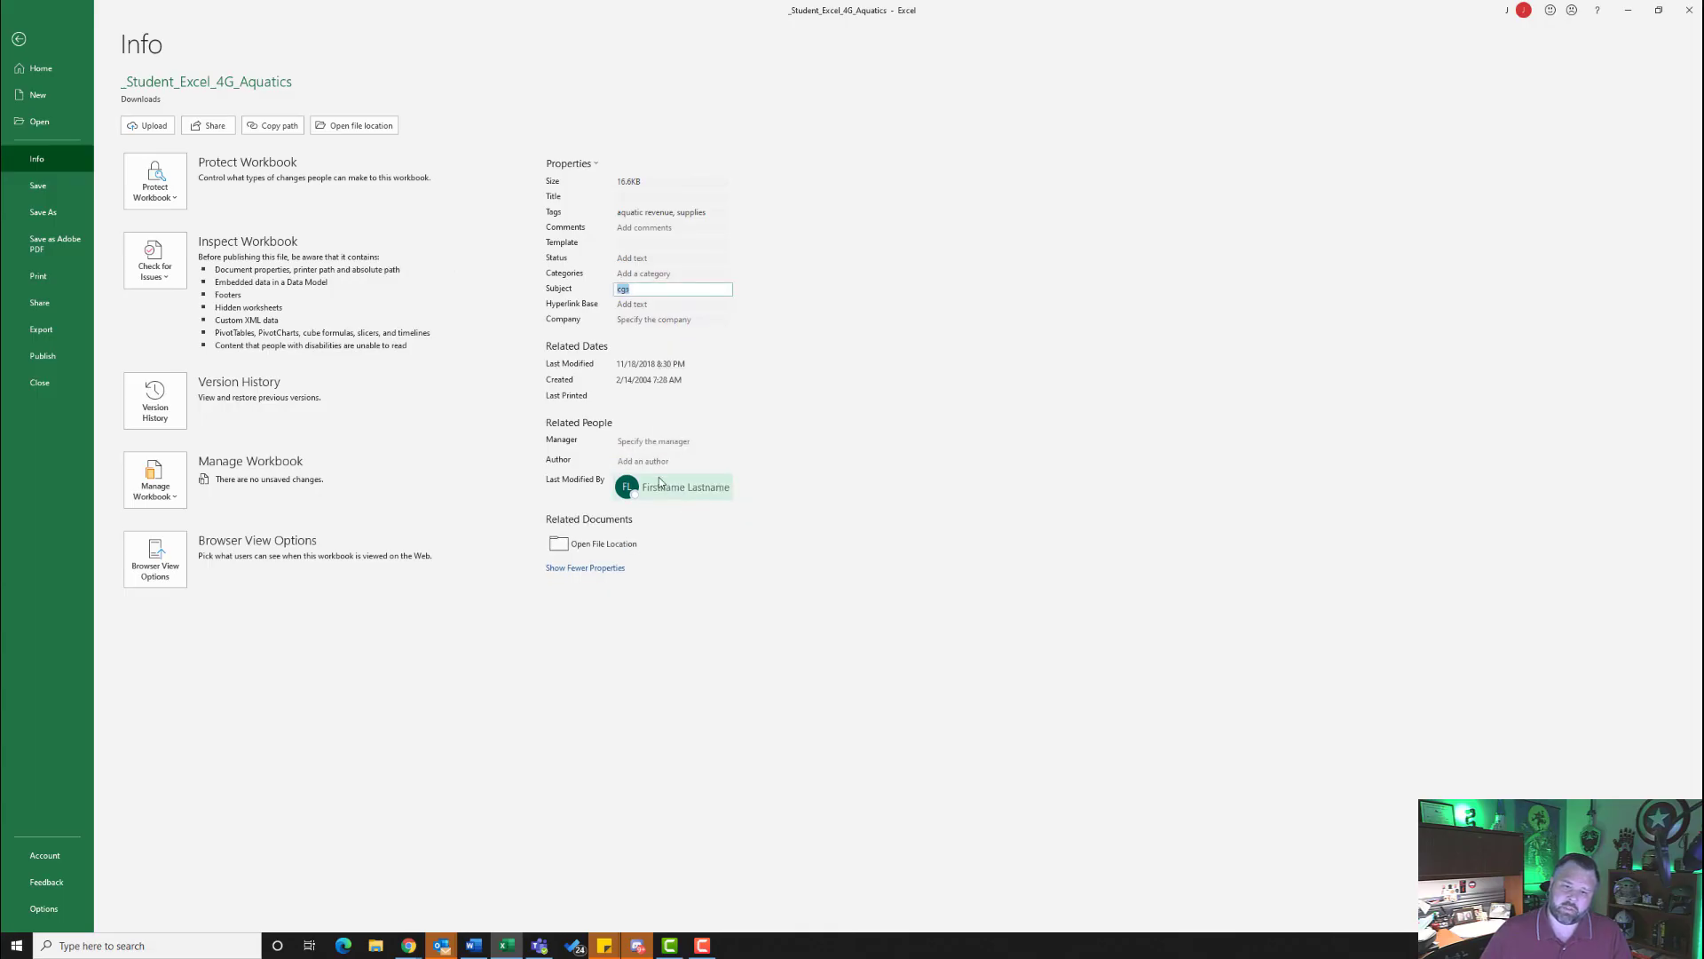
left_click(656, 465)
type("Jason")
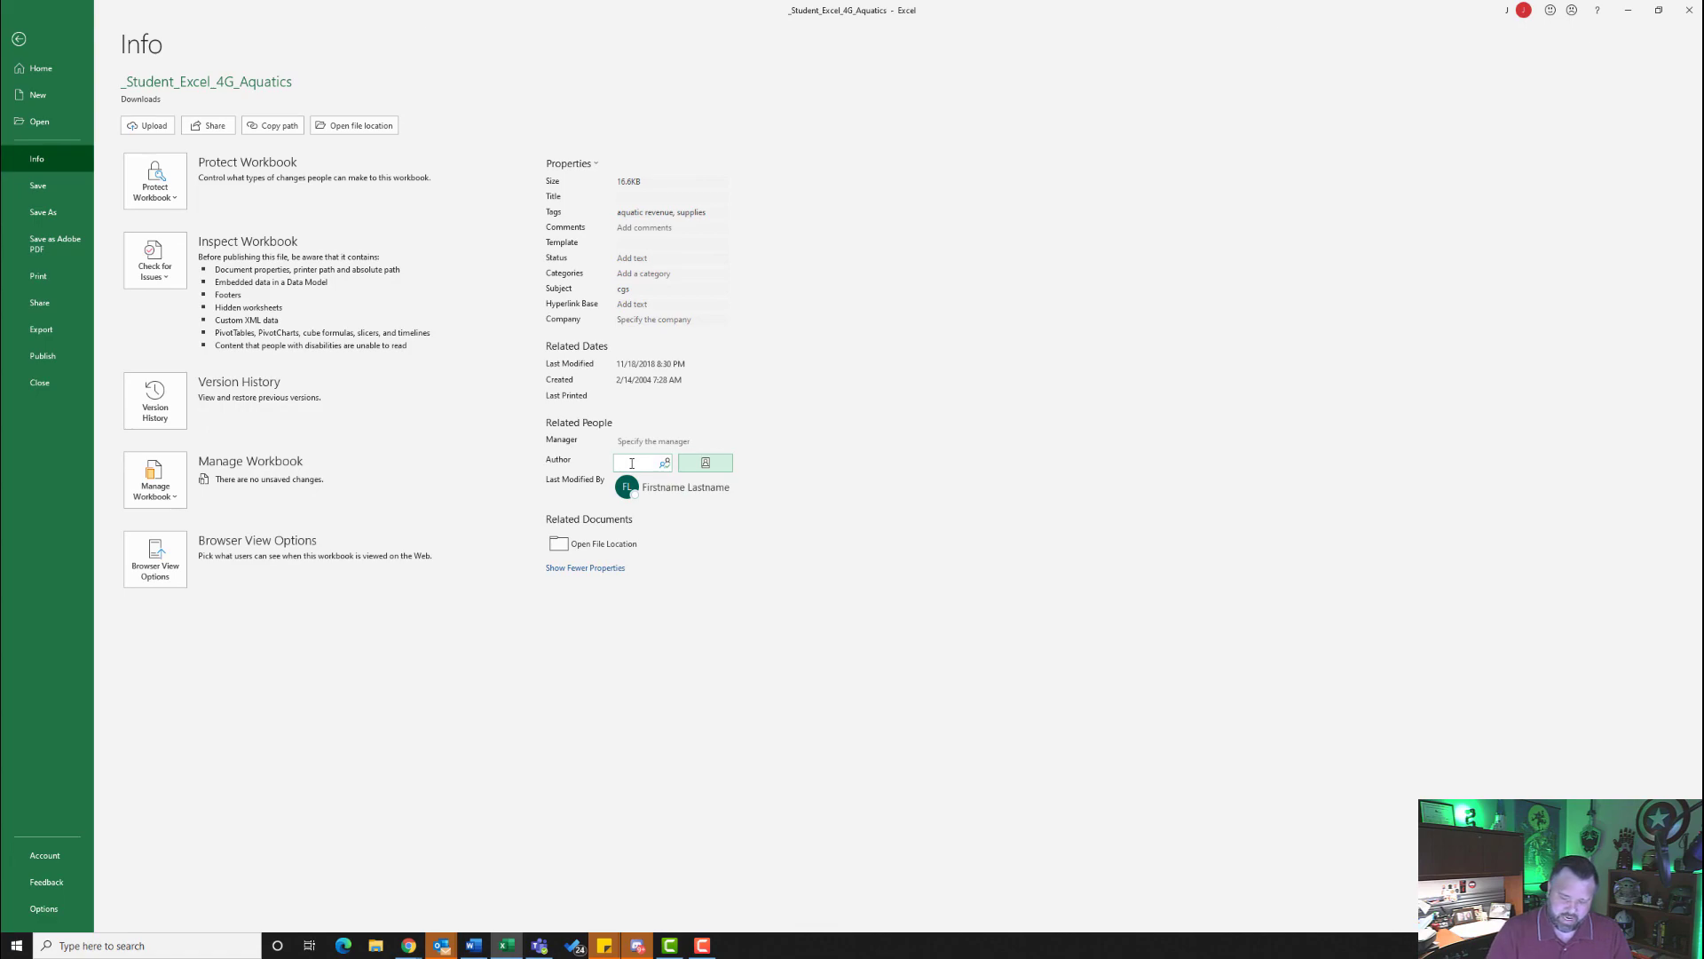
type(" Reed")
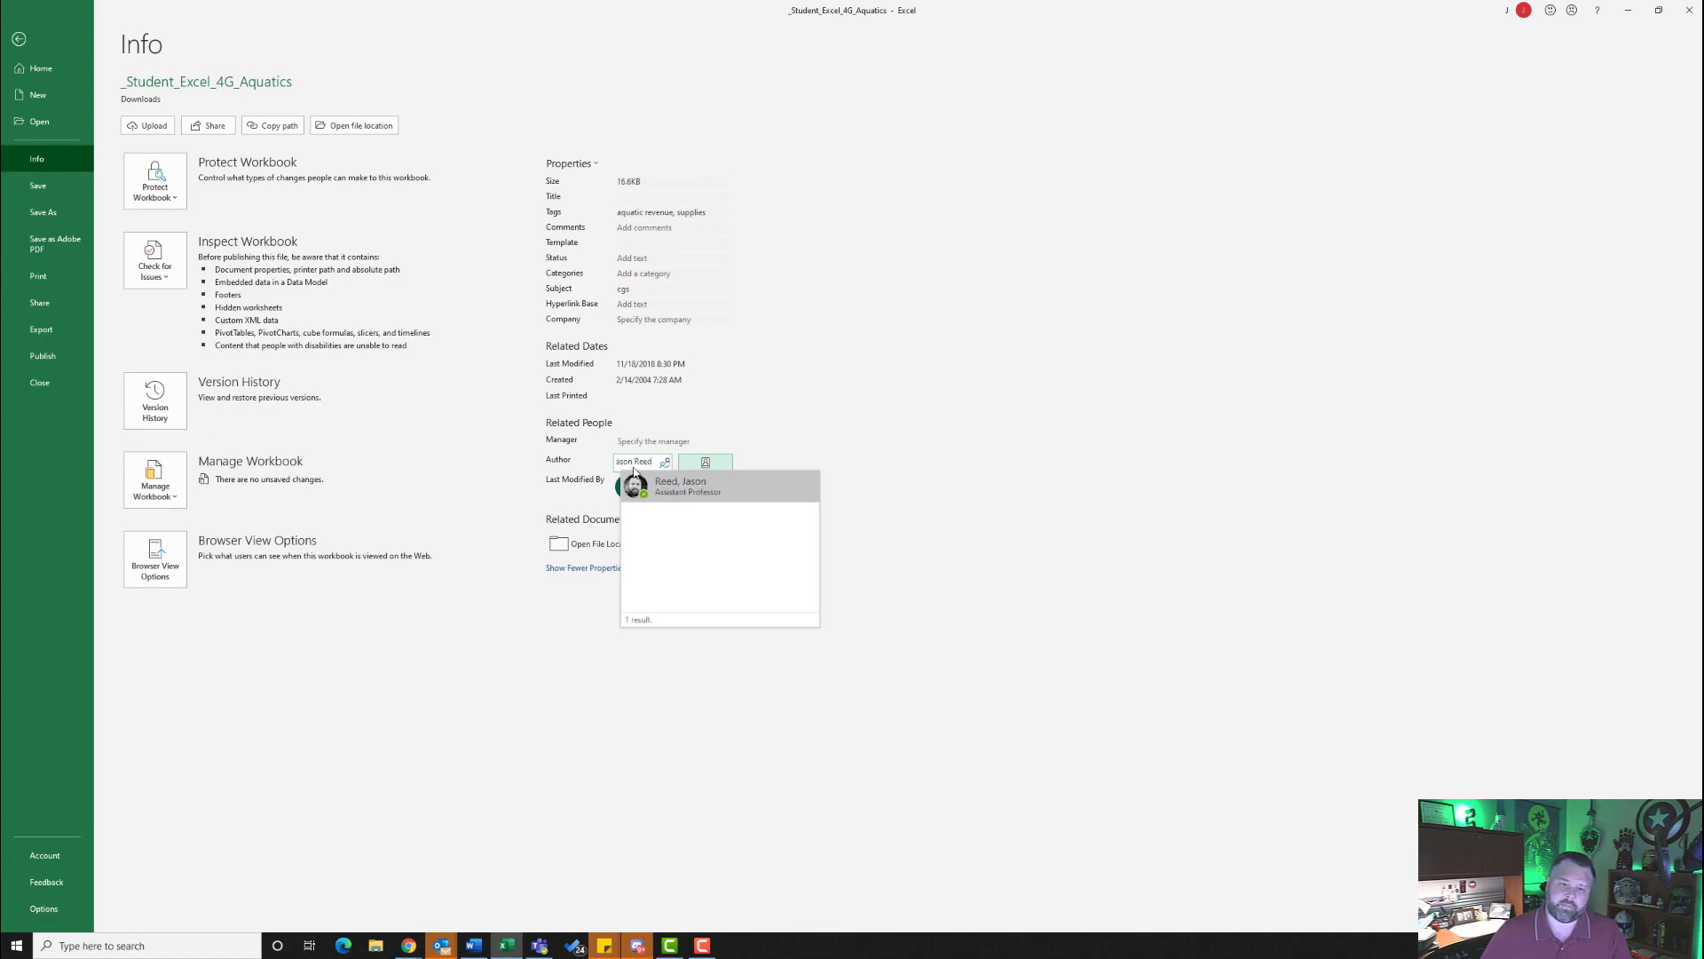
left_click(636, 479)
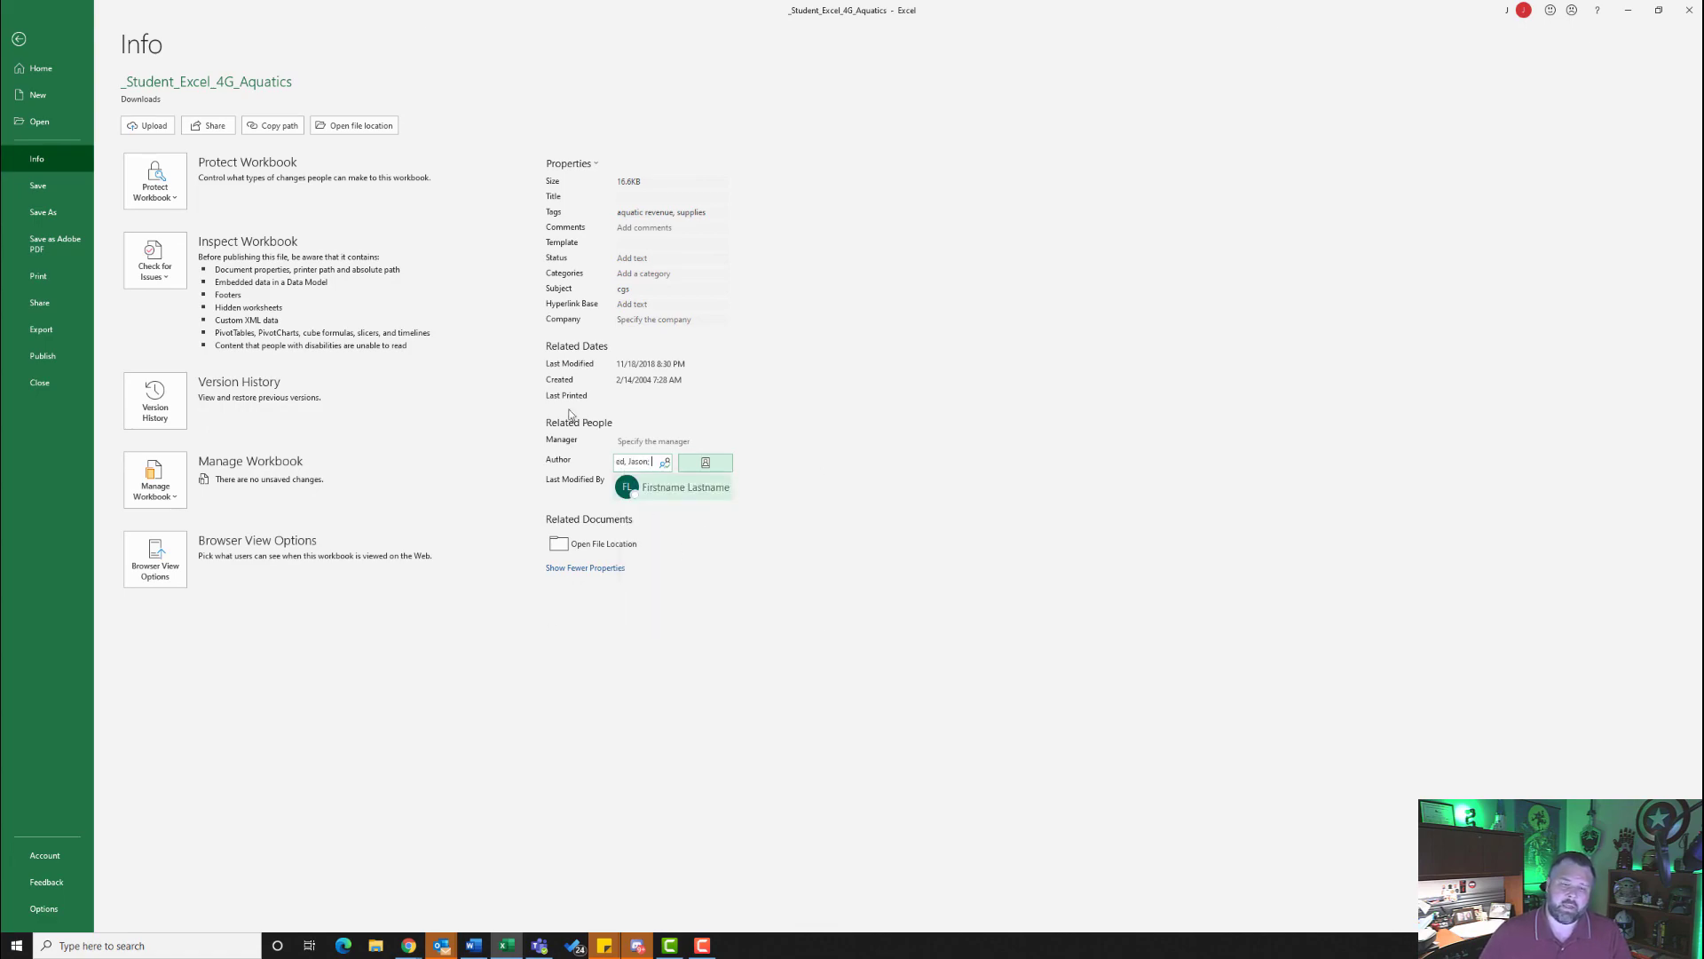
left_click(45, 186)
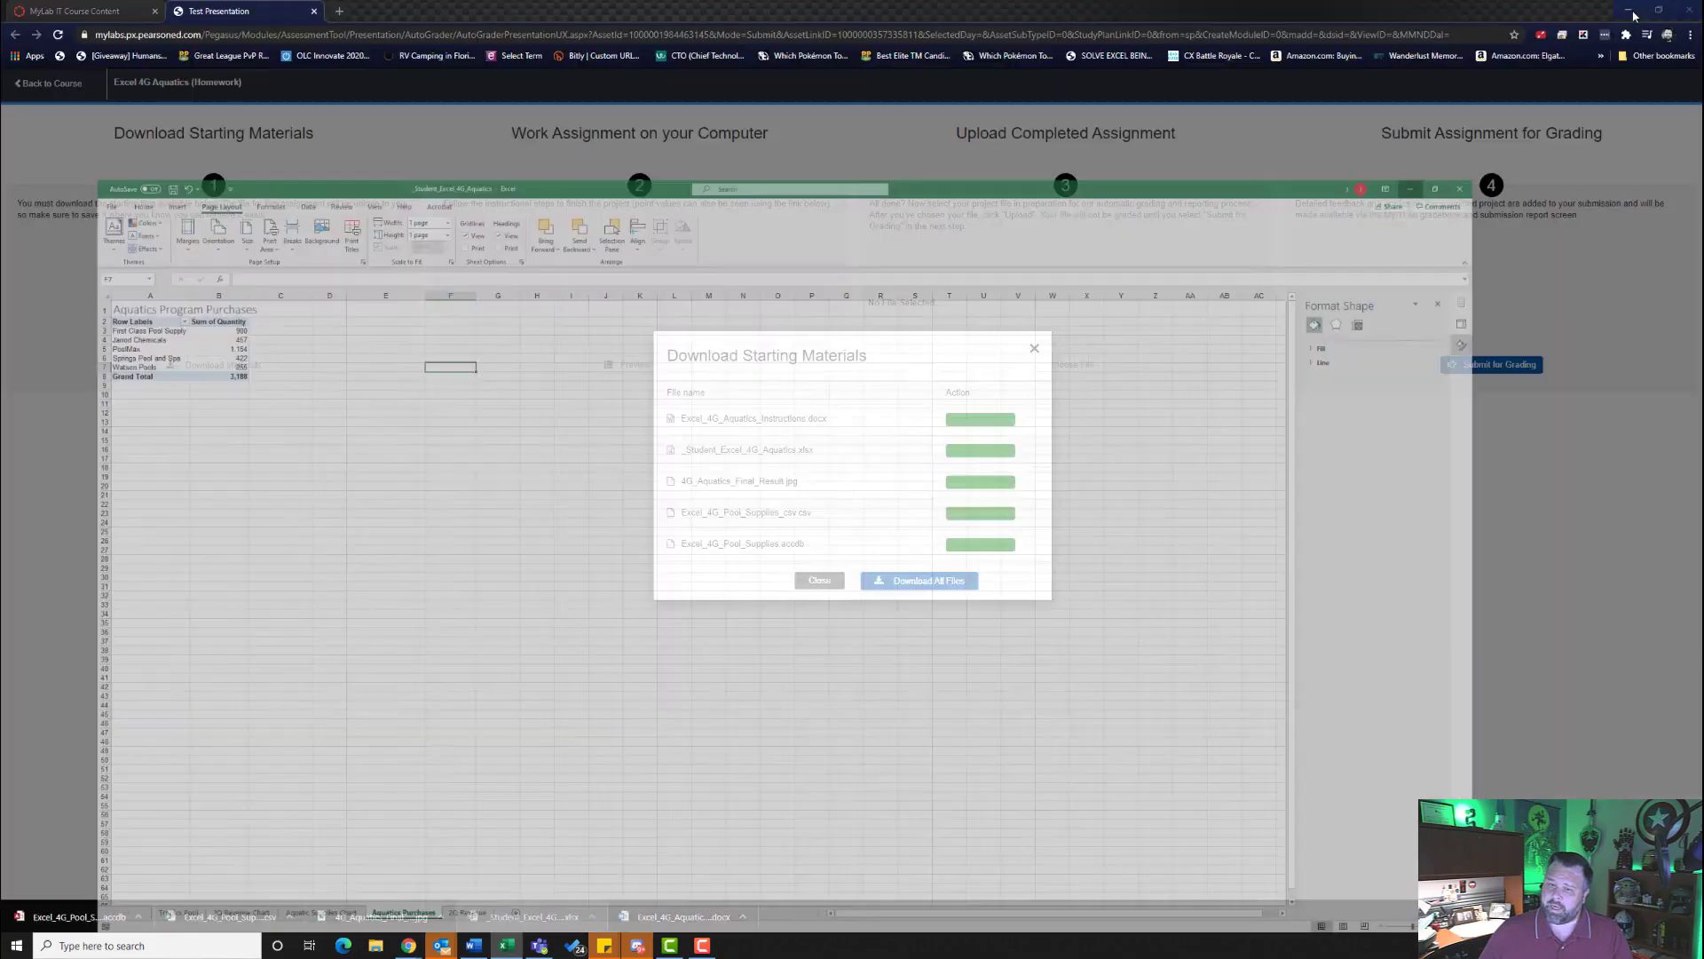
- Switch to MyLab IT in the browser, dismiss the starting materials list, and choose _Student_Excel_4G_Aquatics from Downloads as the completed assignment file
left_click(1628, 10)
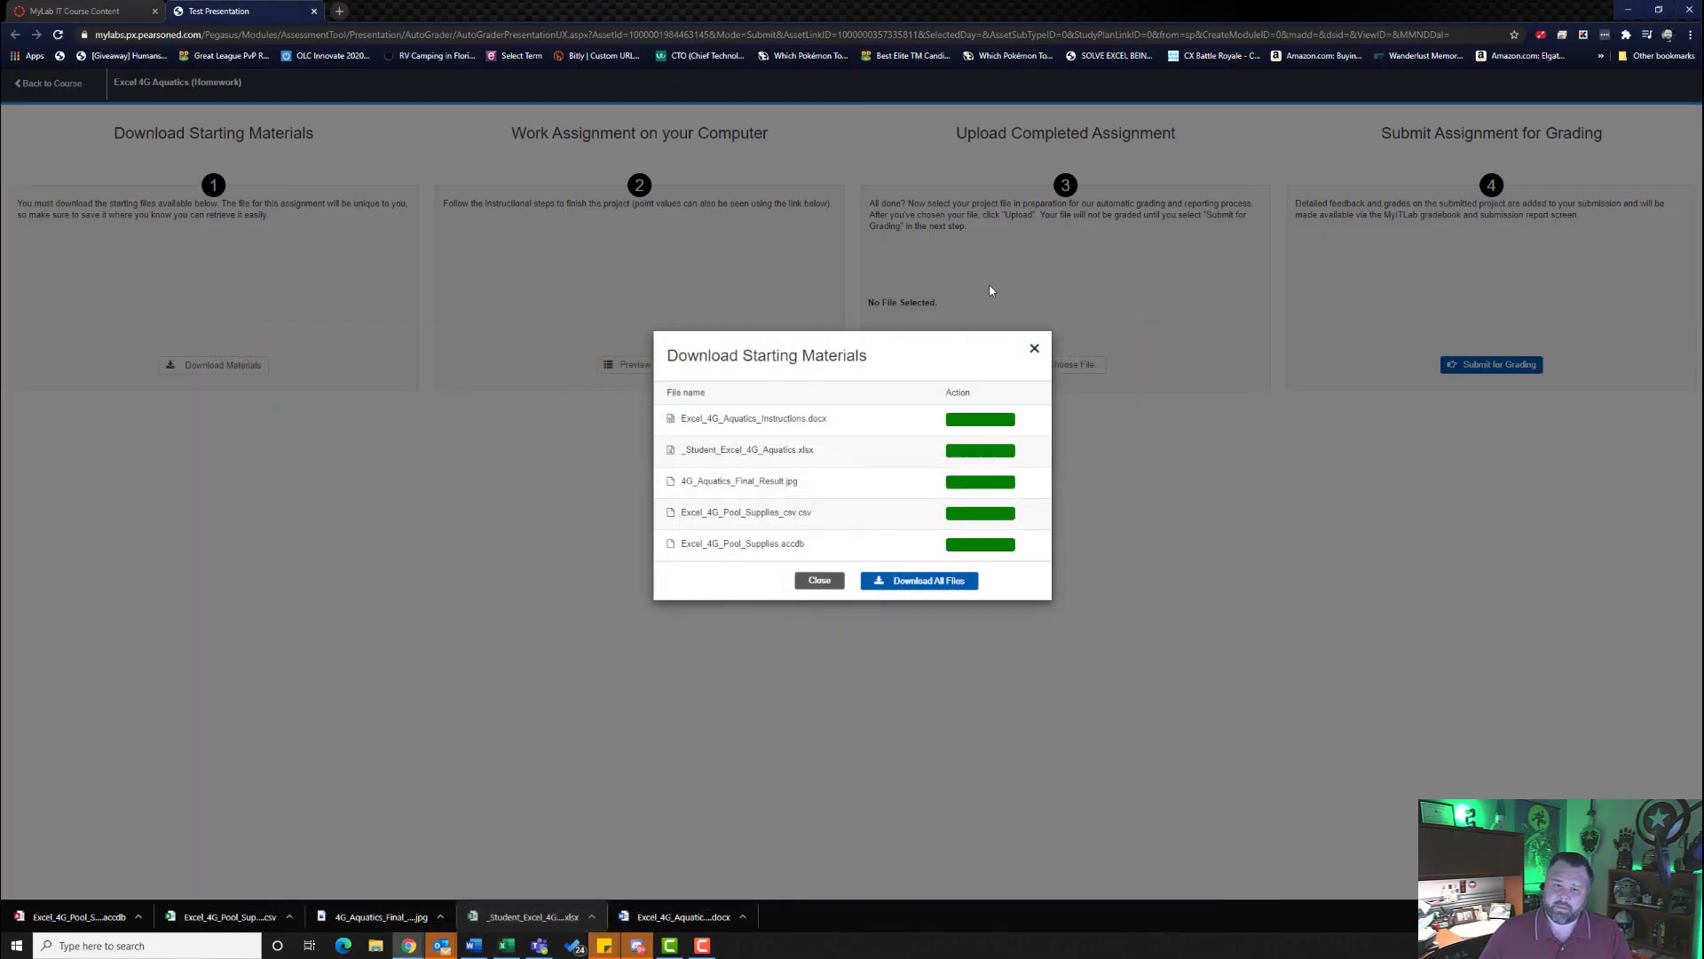
left_click(1034, 348)
left_click(1067, 364)
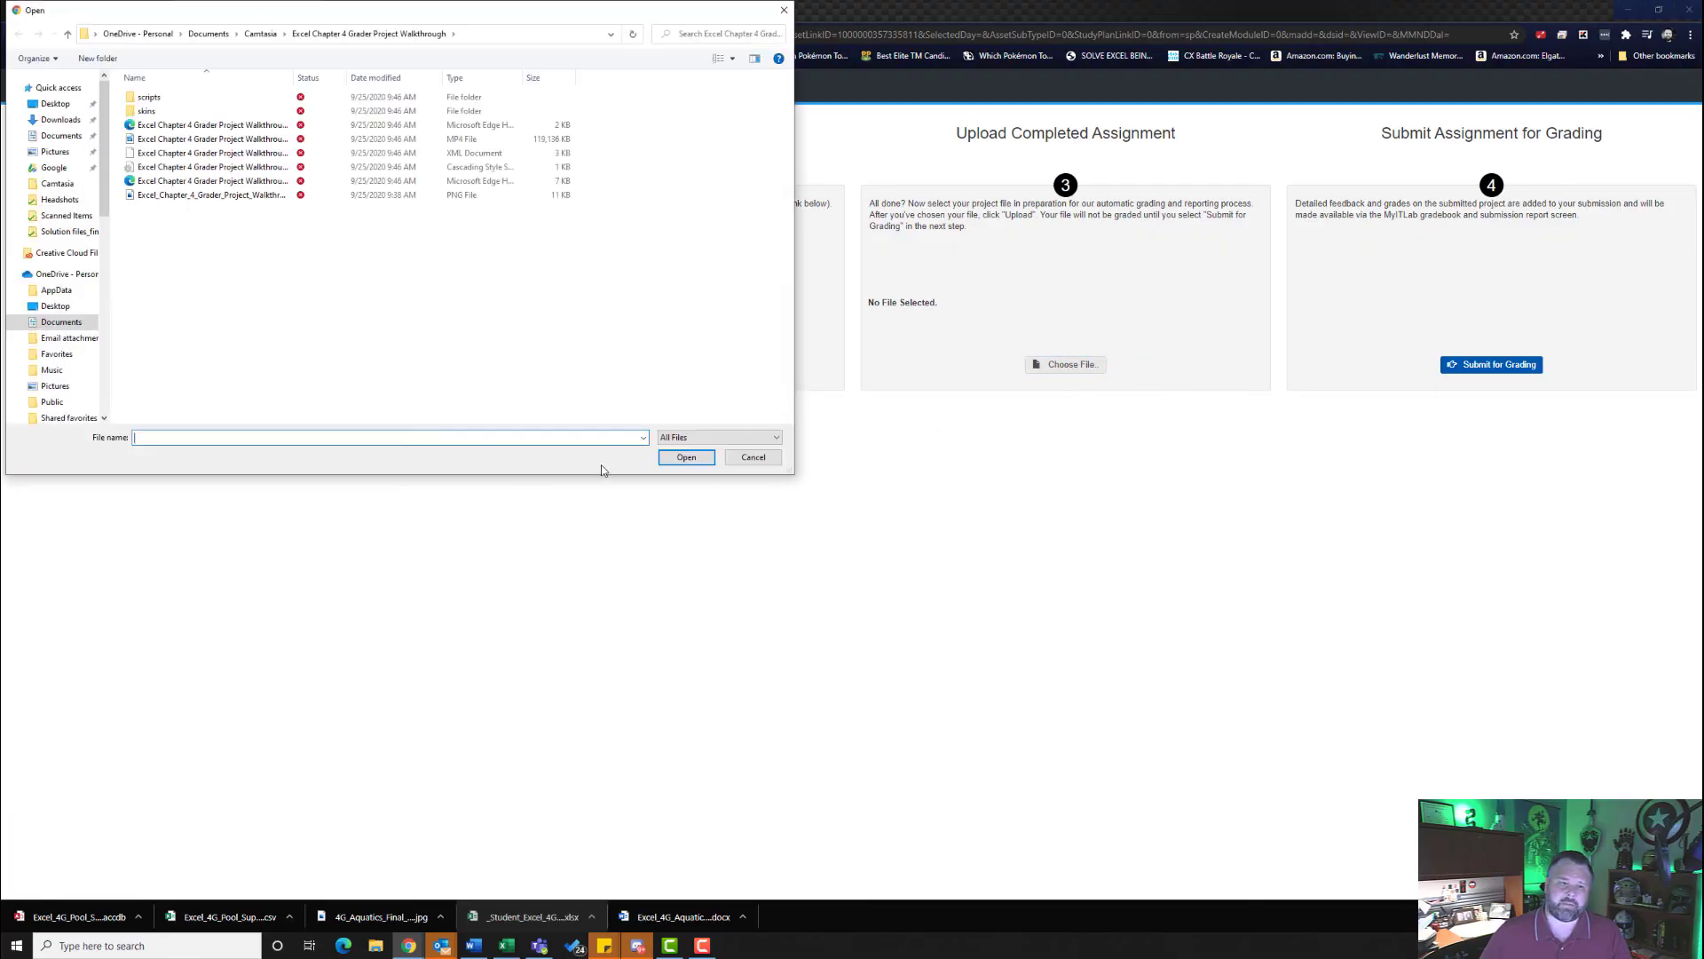
left_click(60, 121)
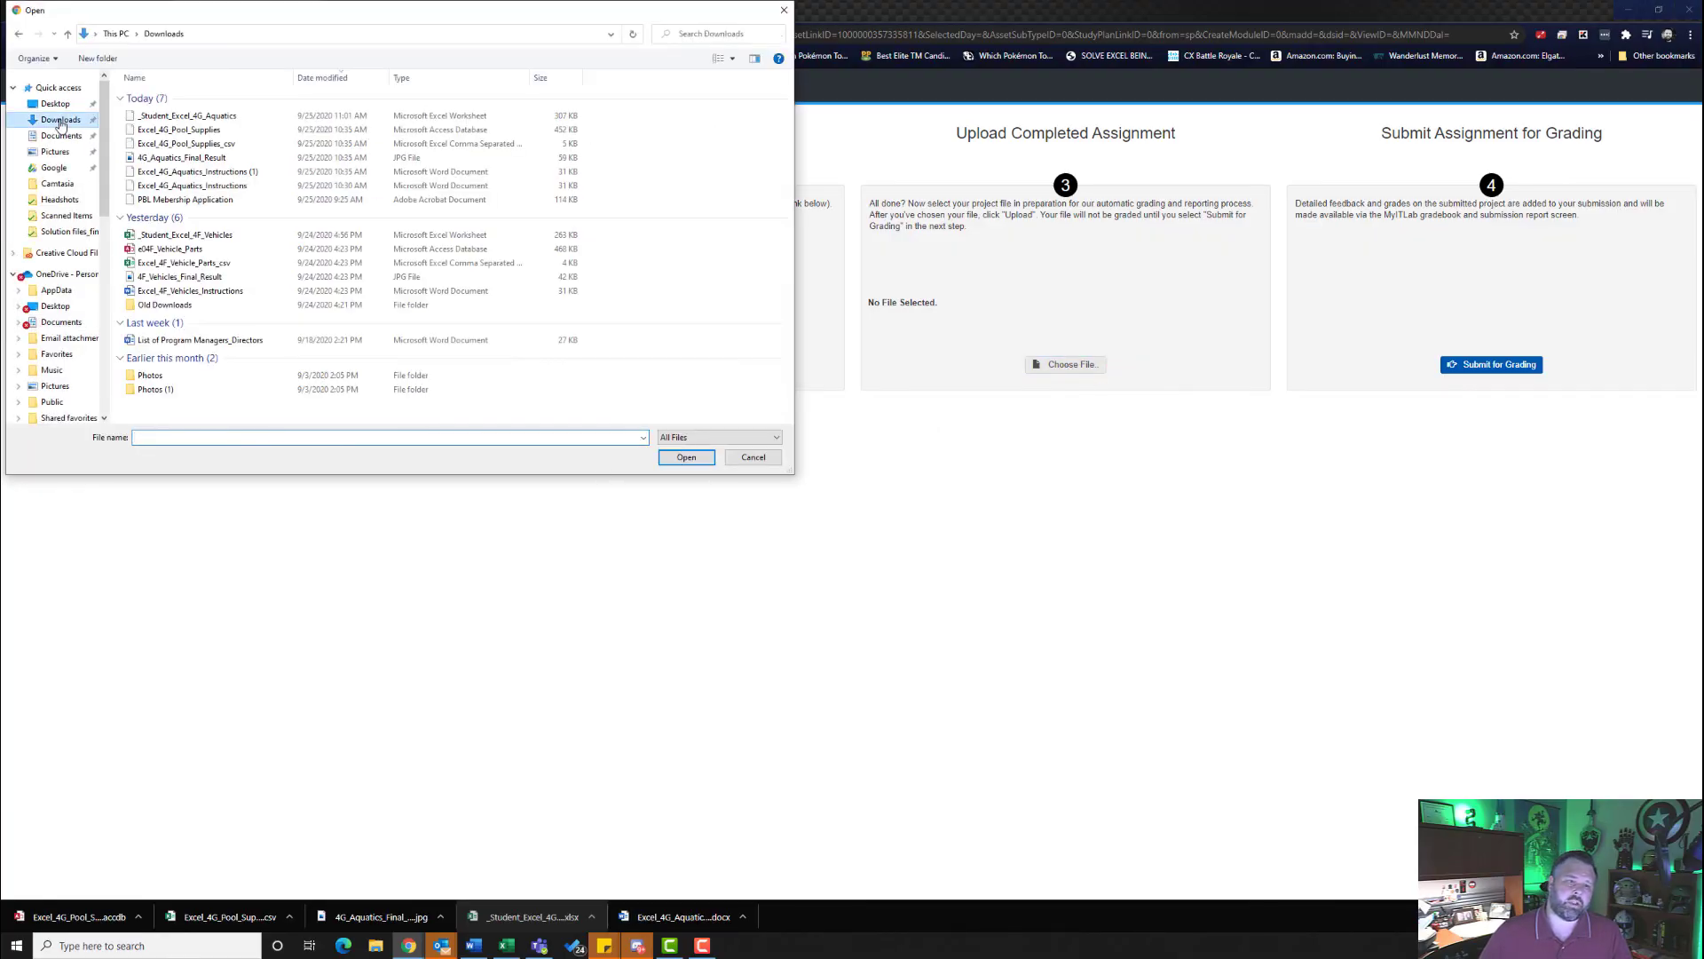
left_click(217, 118)
left_click(689, 457)
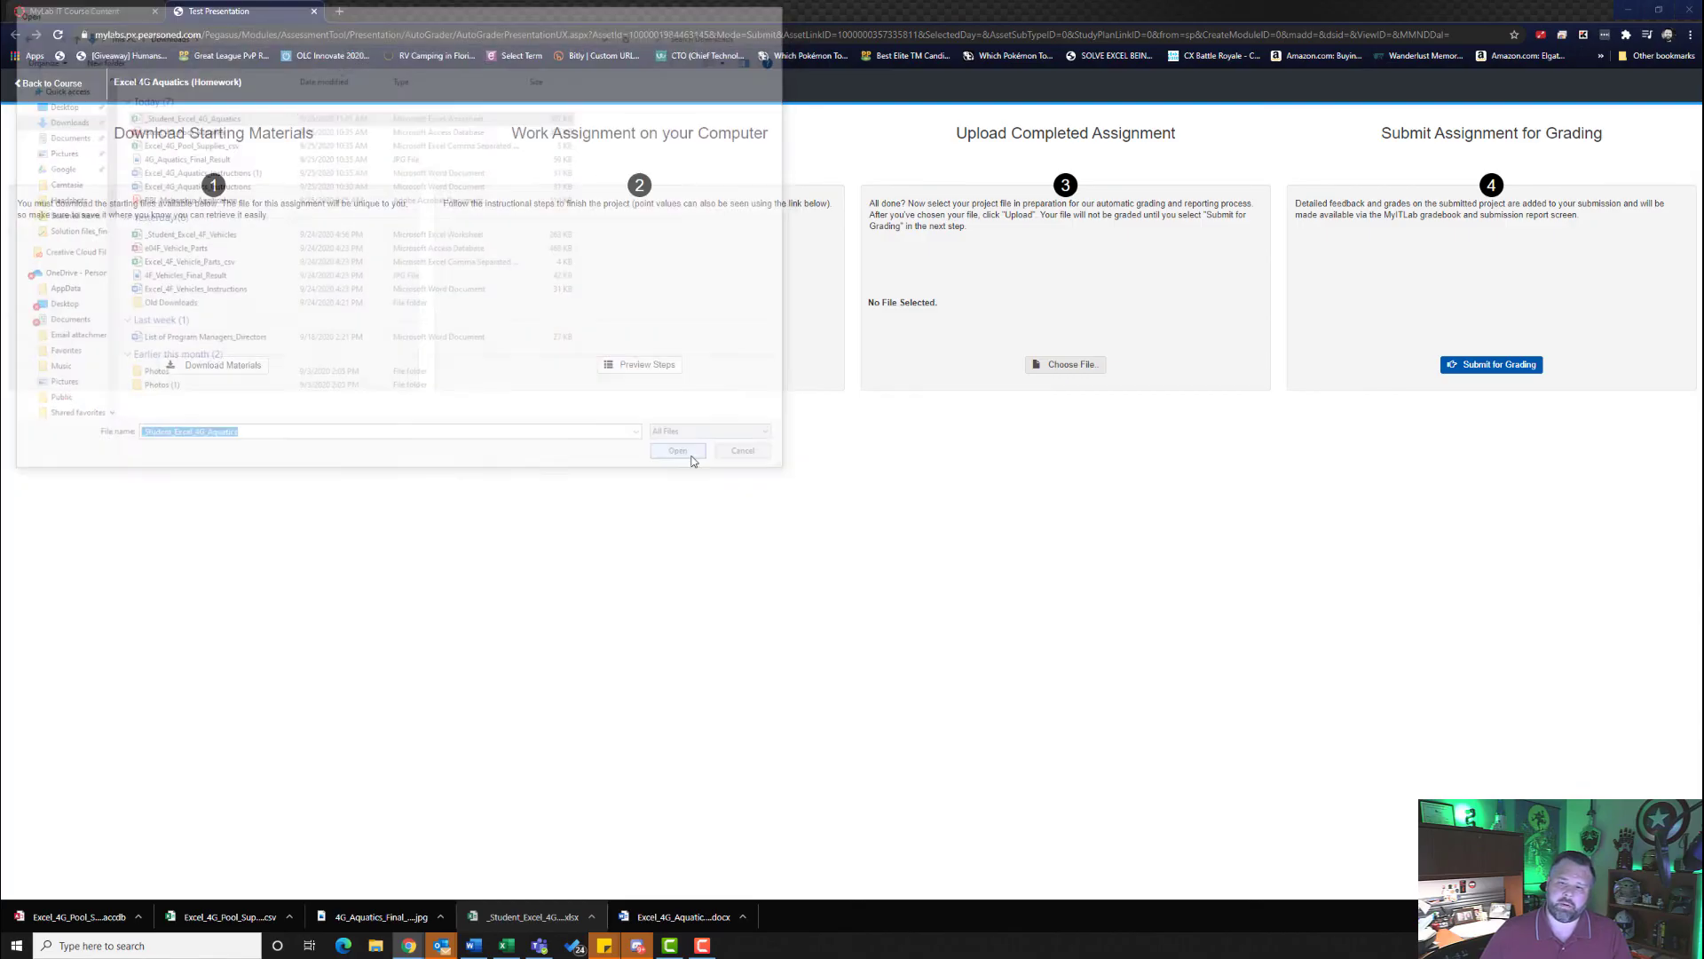
- Upload the chosen workbook and submit the Excel 4G Aquatics assignment for grading, closing the assignment
left_click(982, 371)
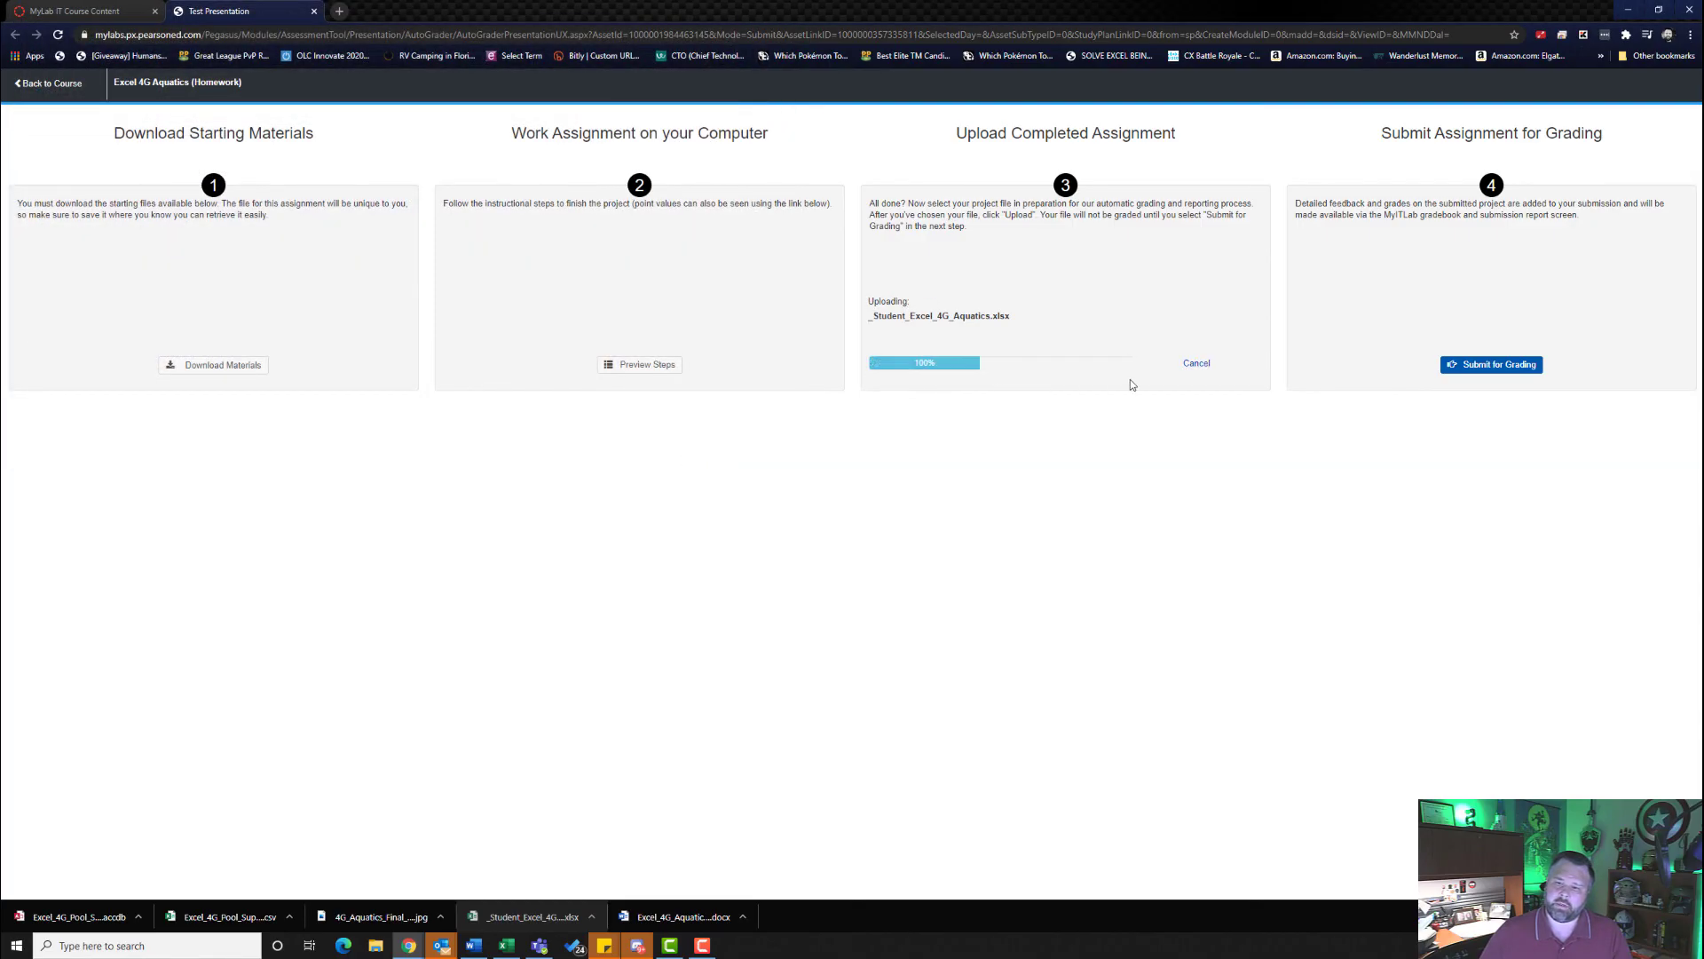
left_click(1480, 365)
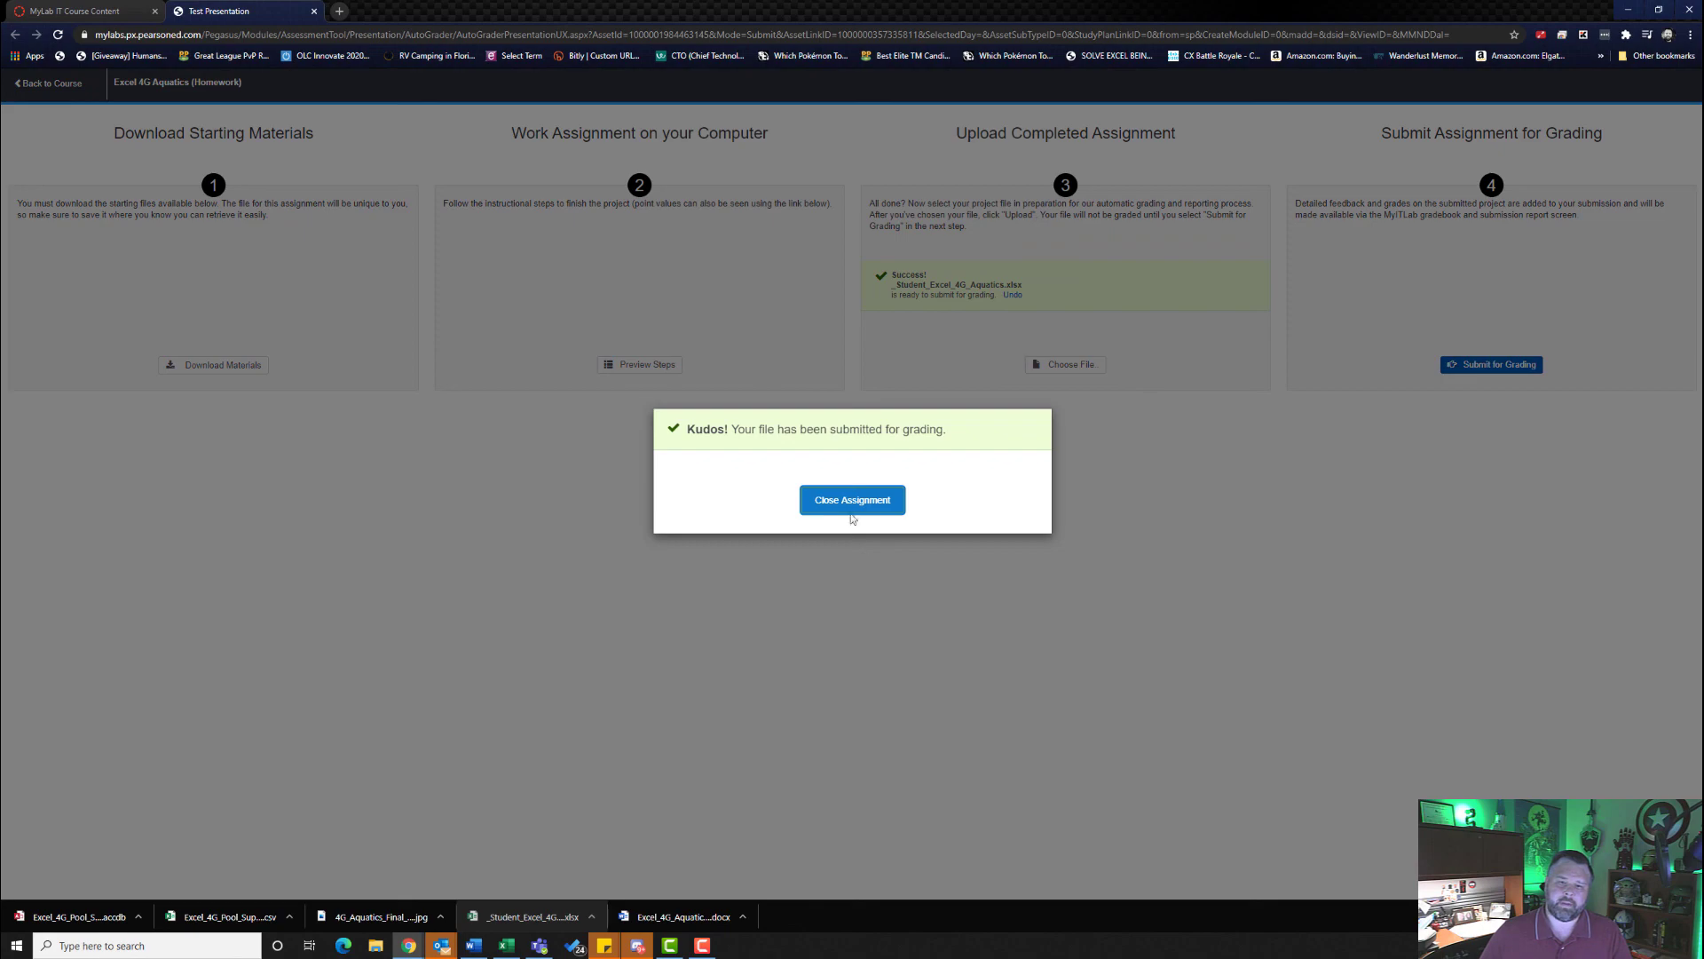
left_click(854, 499)
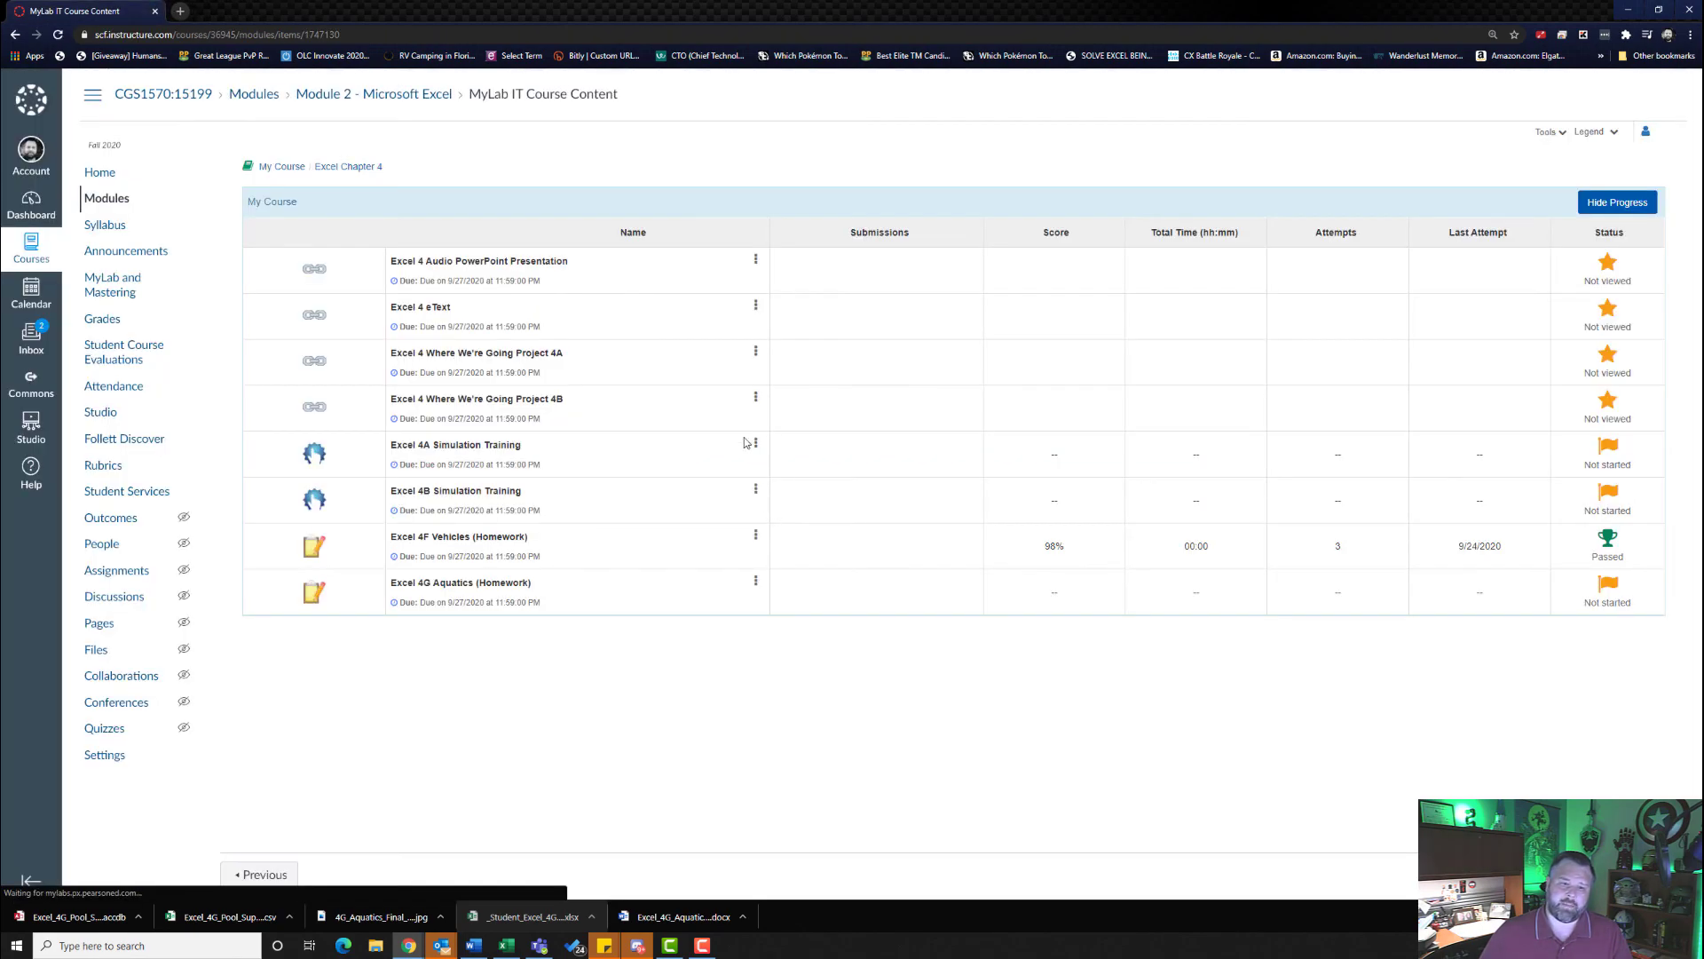
- View the Excel 4G Aquatics homework submission's score card and expand the scoring details for step 14
left_click(757, 582)
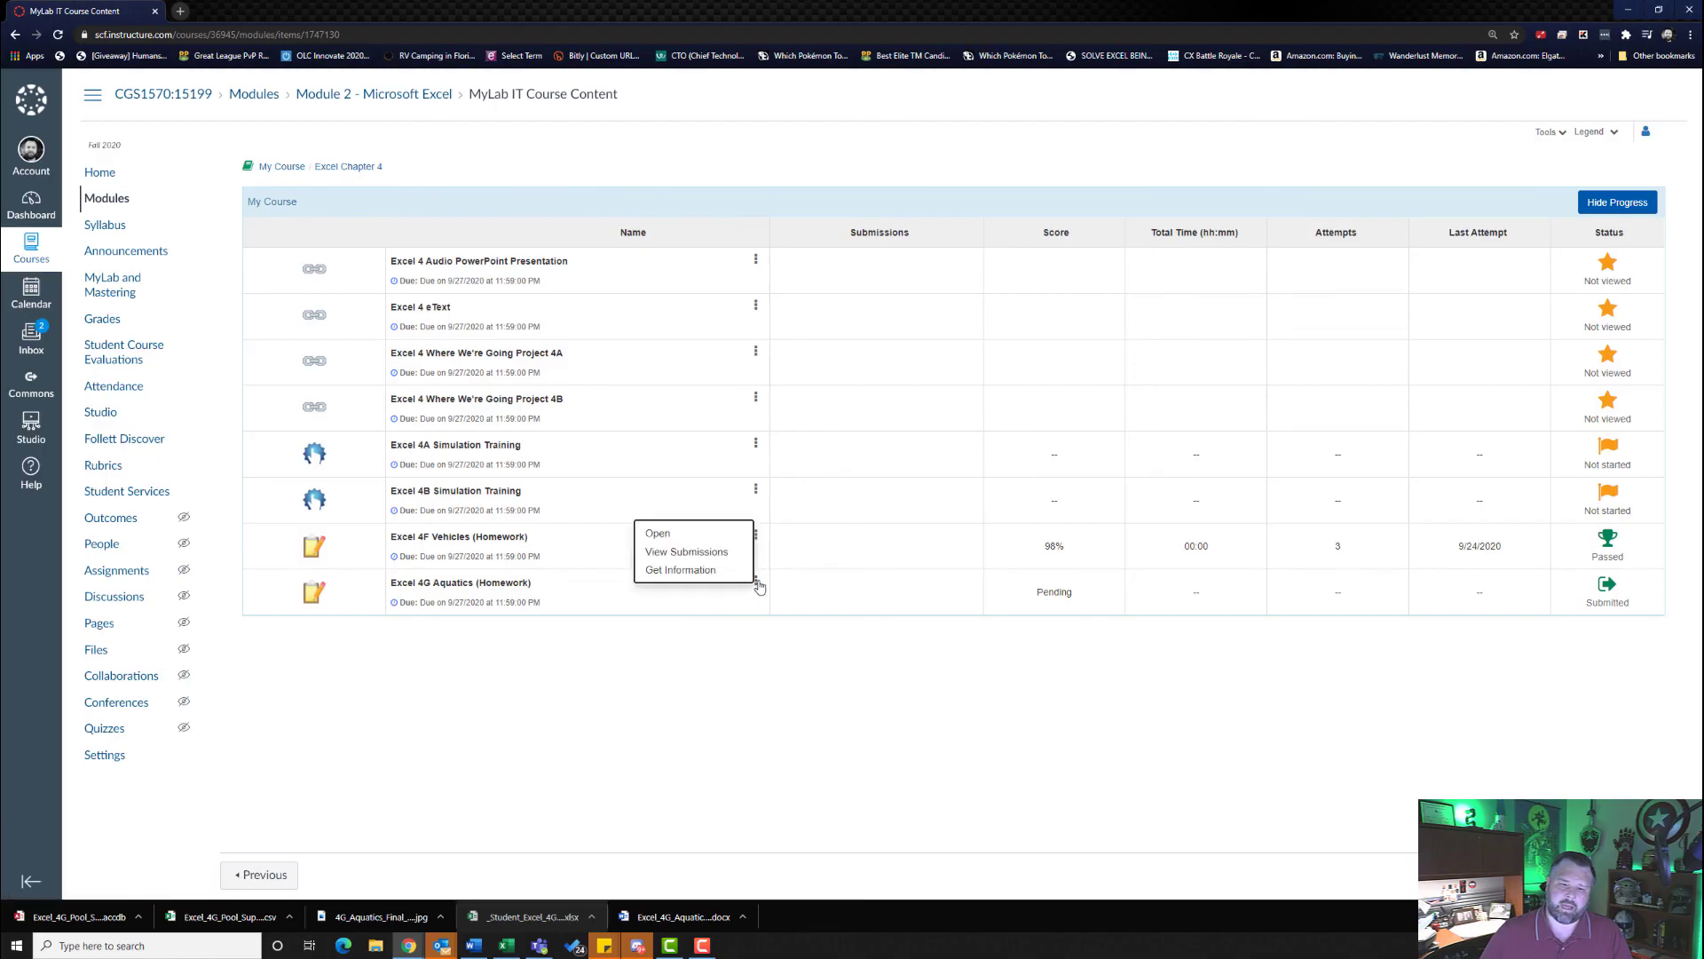
left_click(719, 553)
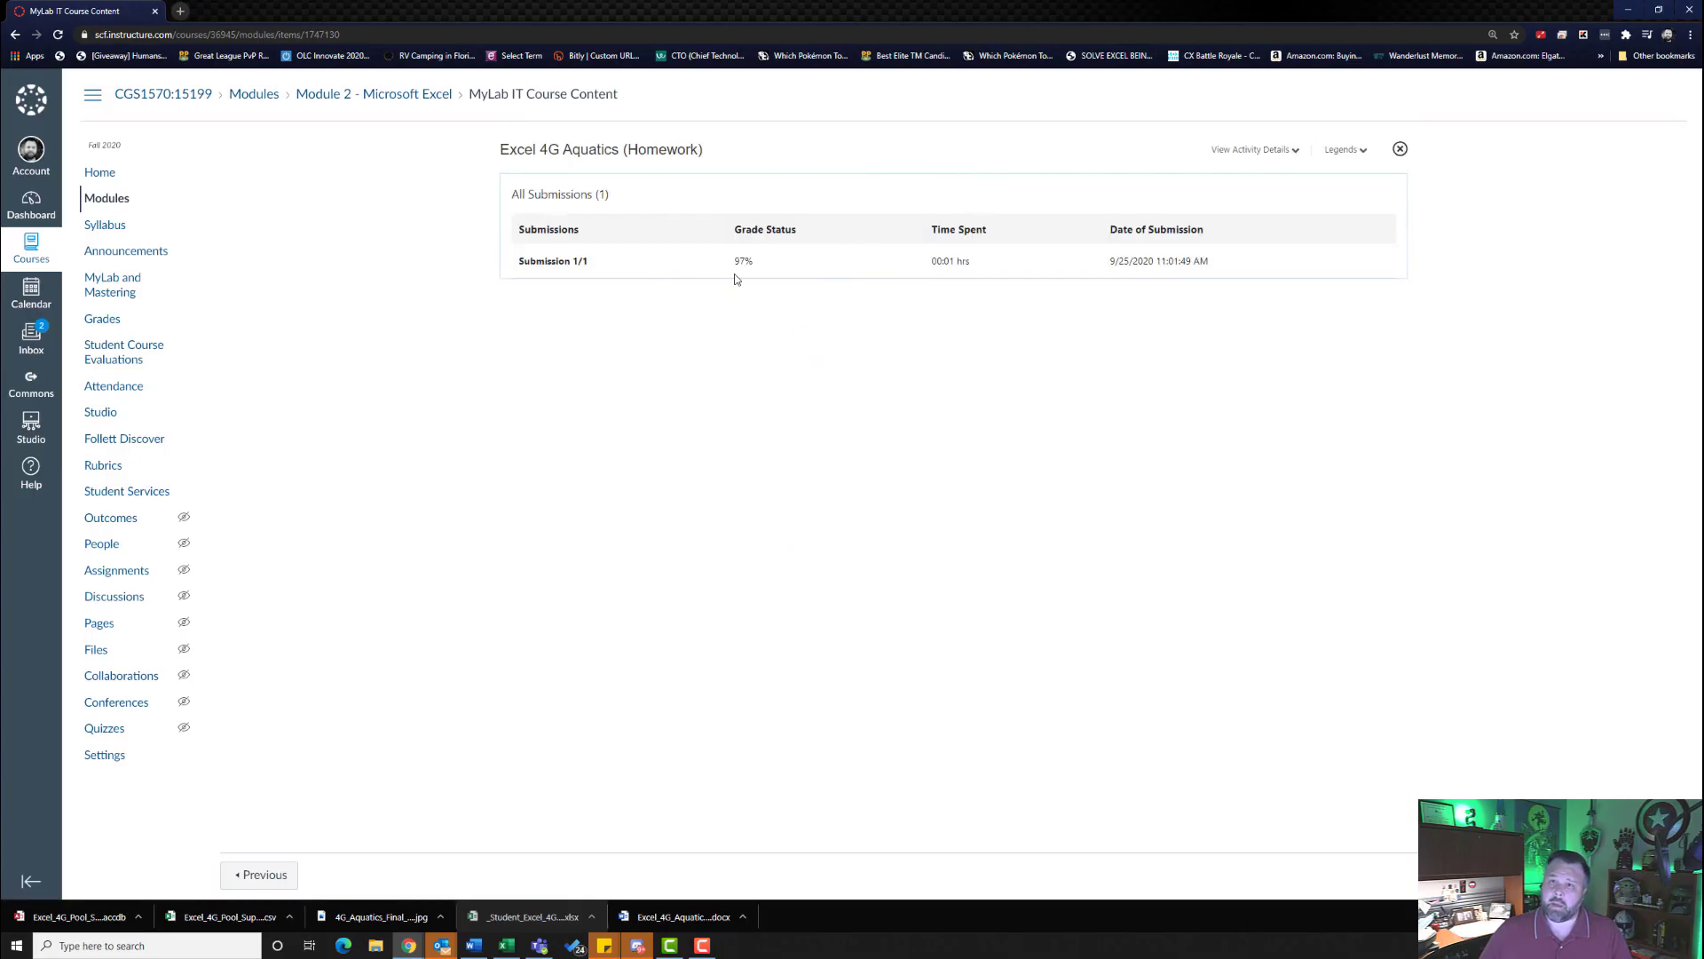
left_click(557, 262)
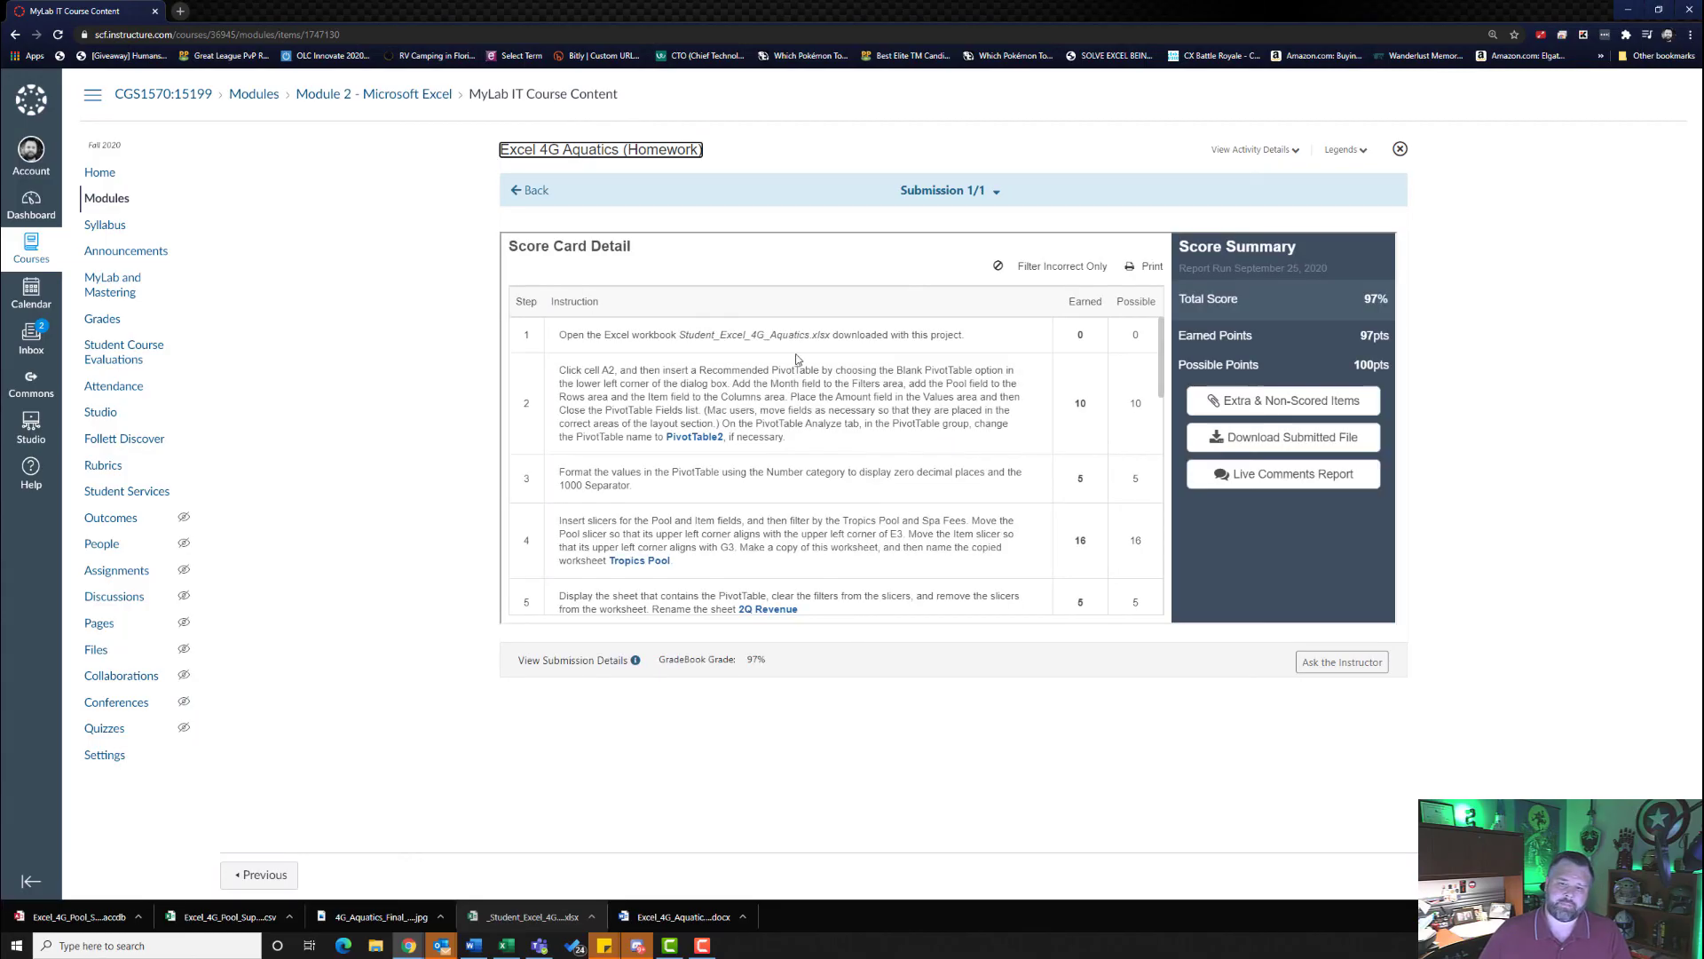
scroll(811, 398, "down", 5)
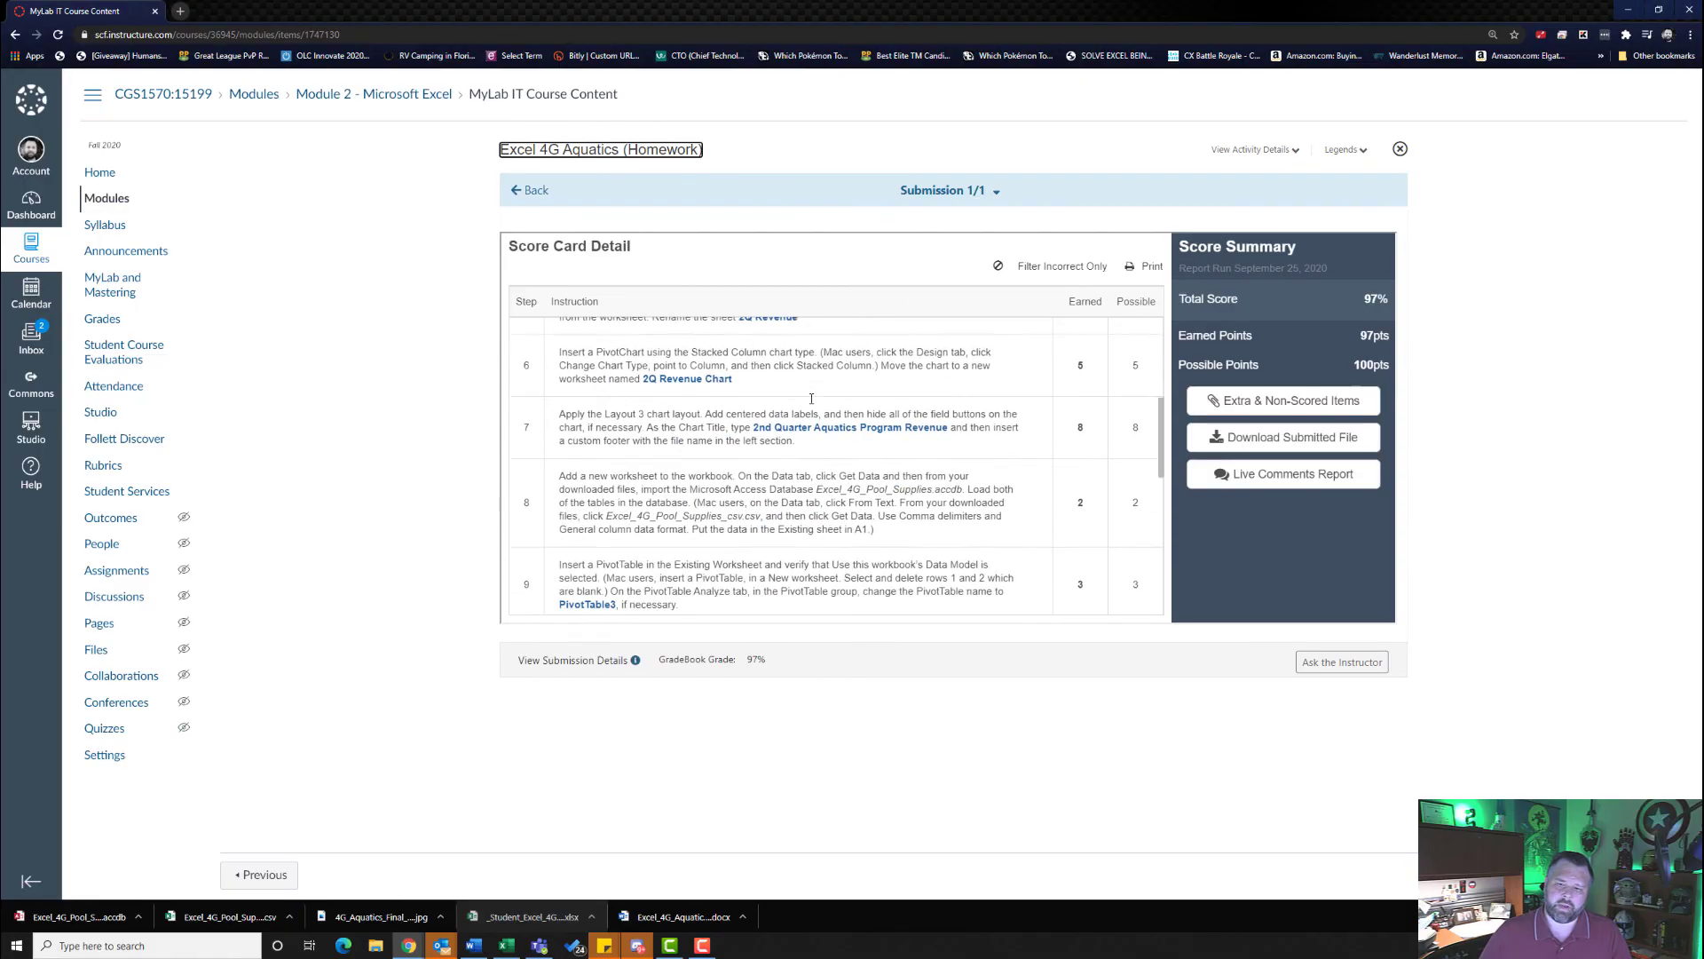
scroll(811, 399, "down", 5)
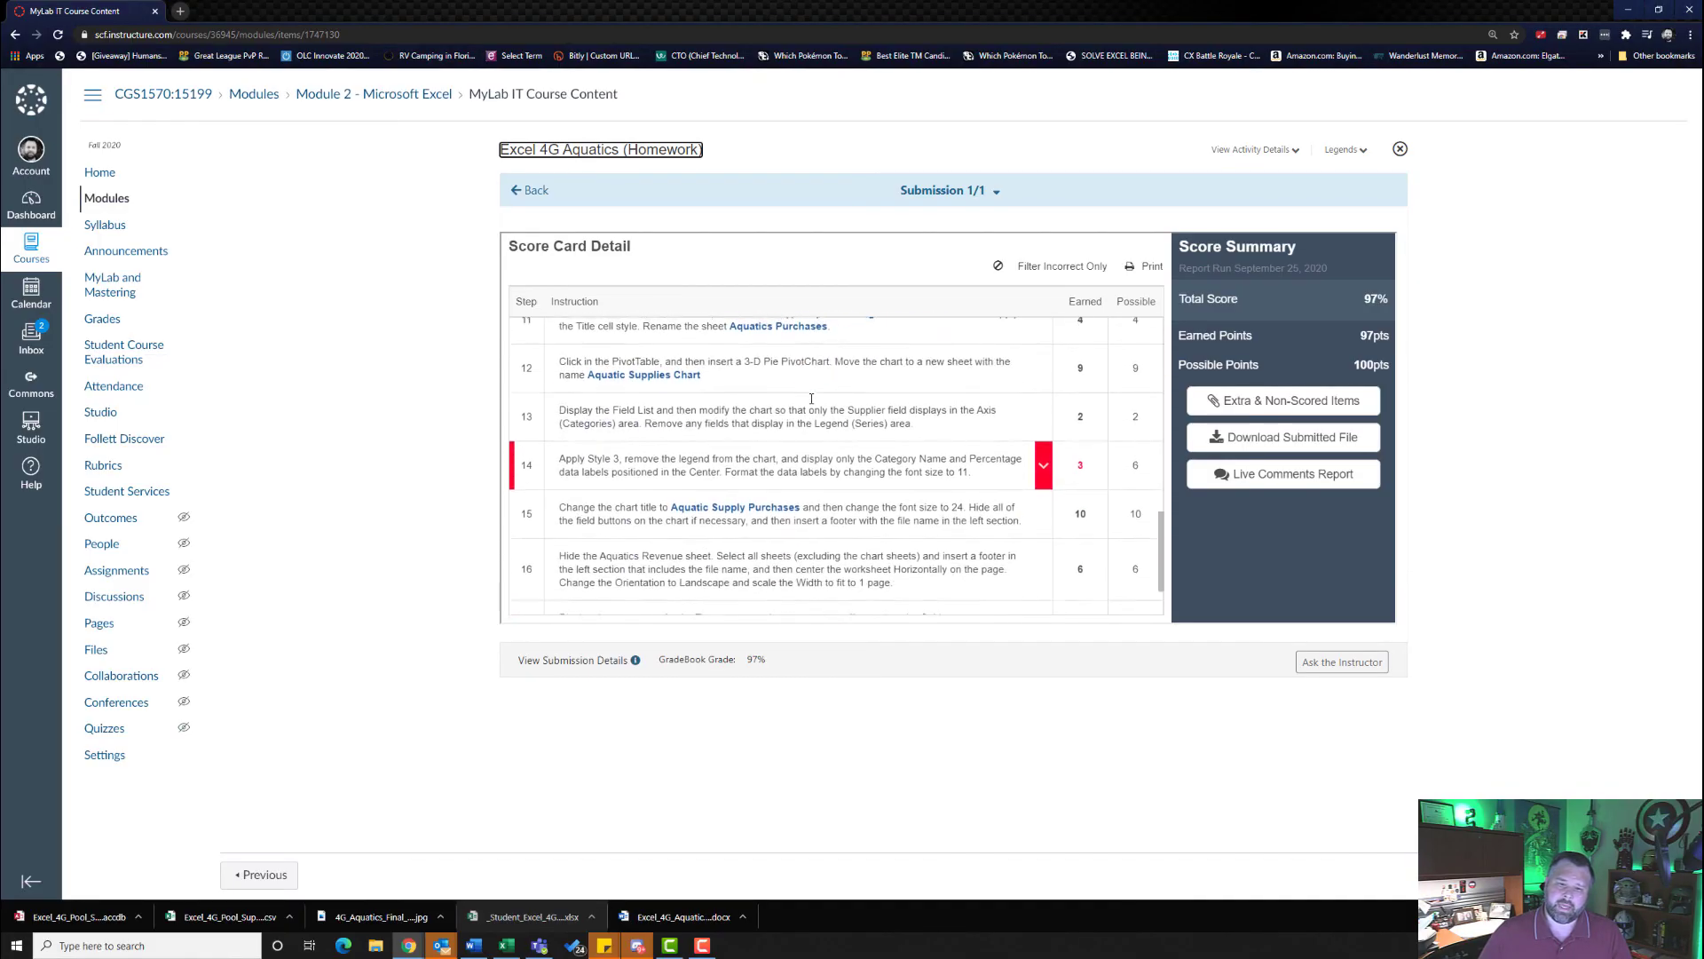
left_click(1043, 446)
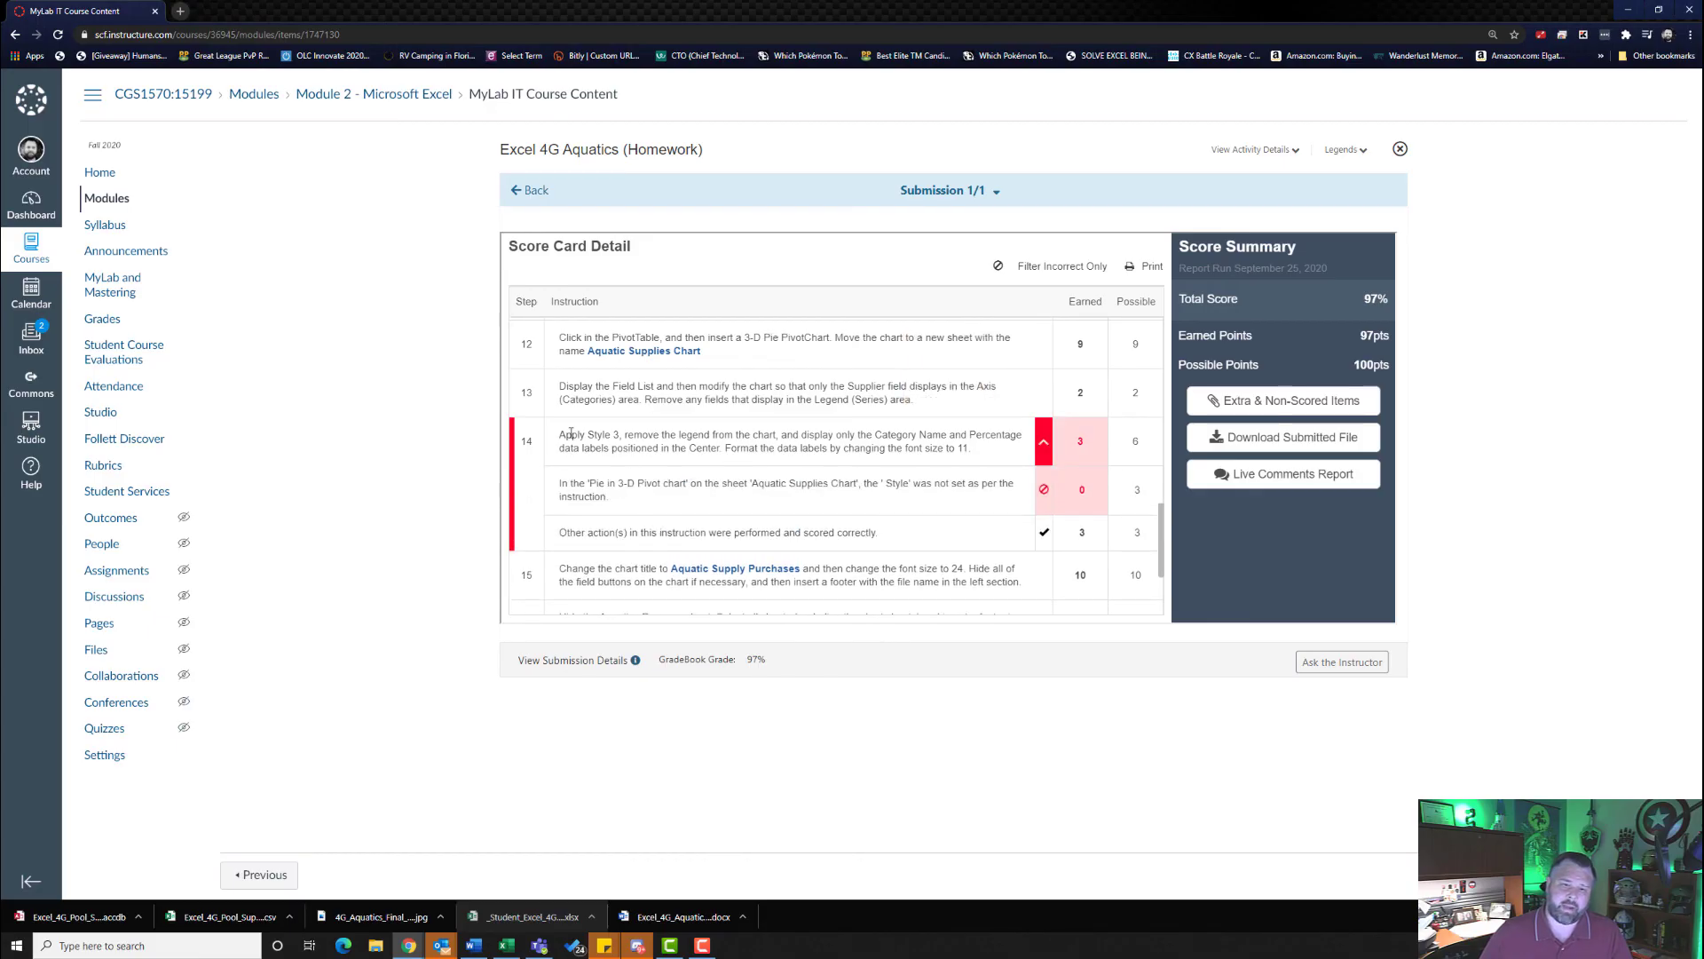